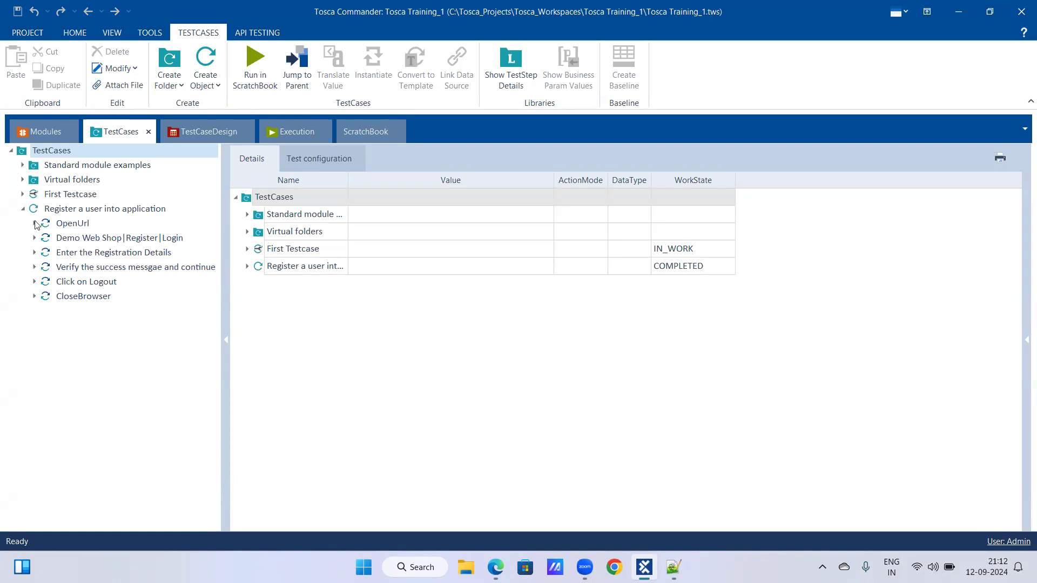
Expand all test steps of the "Register a user into application" test case and review their values and action modes.
click(56, 210)
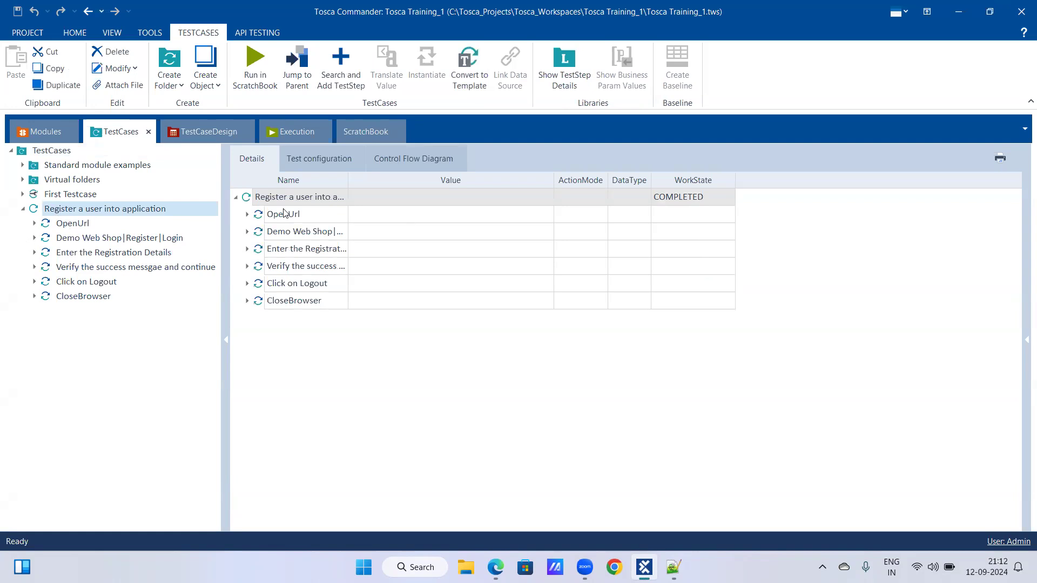
right_click(303, 201)
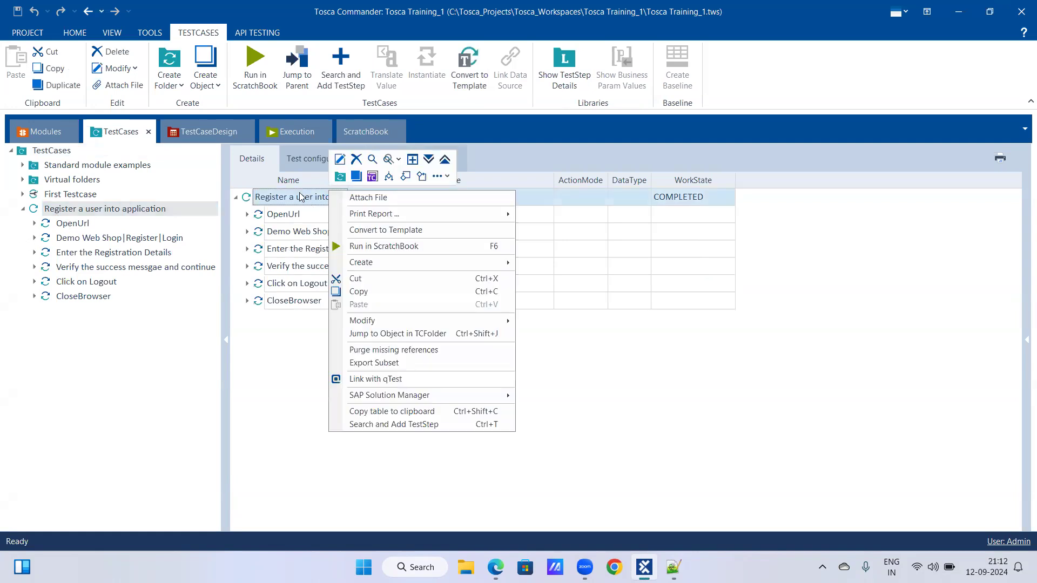
click(428, 160)
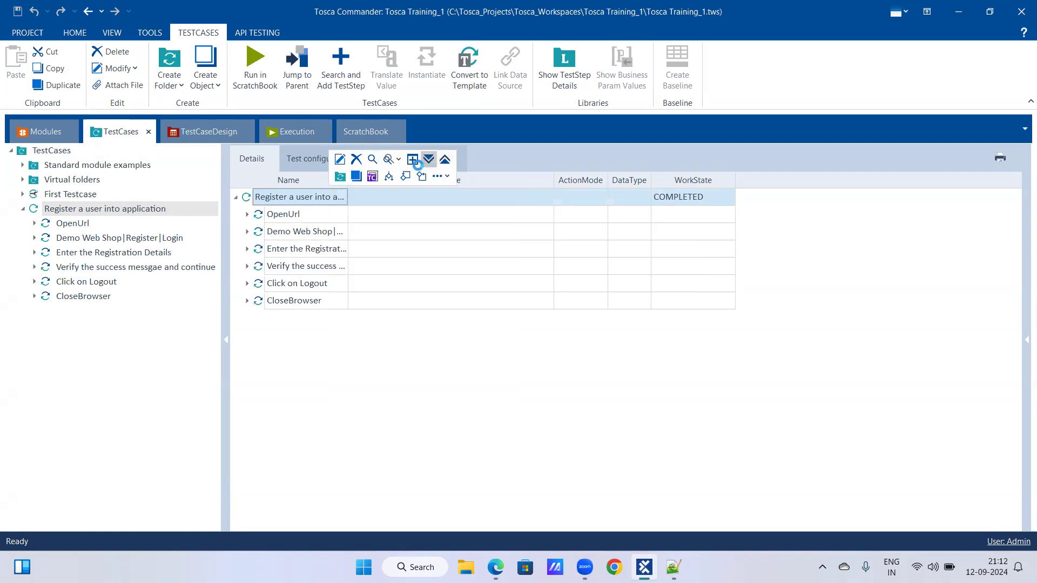
scroll(324, 258, down, 3)
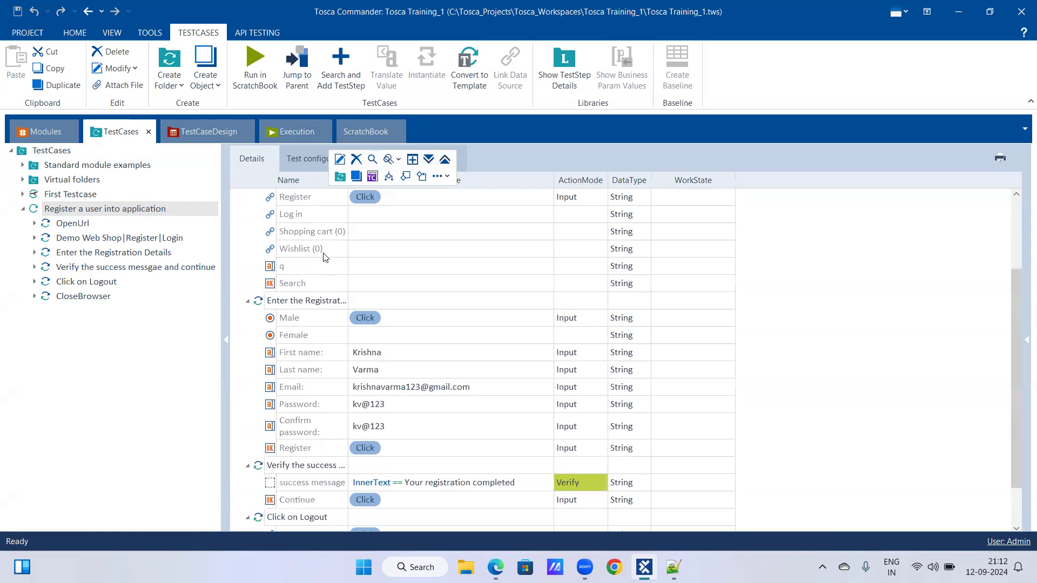
scroll(326, 257, up, 3)
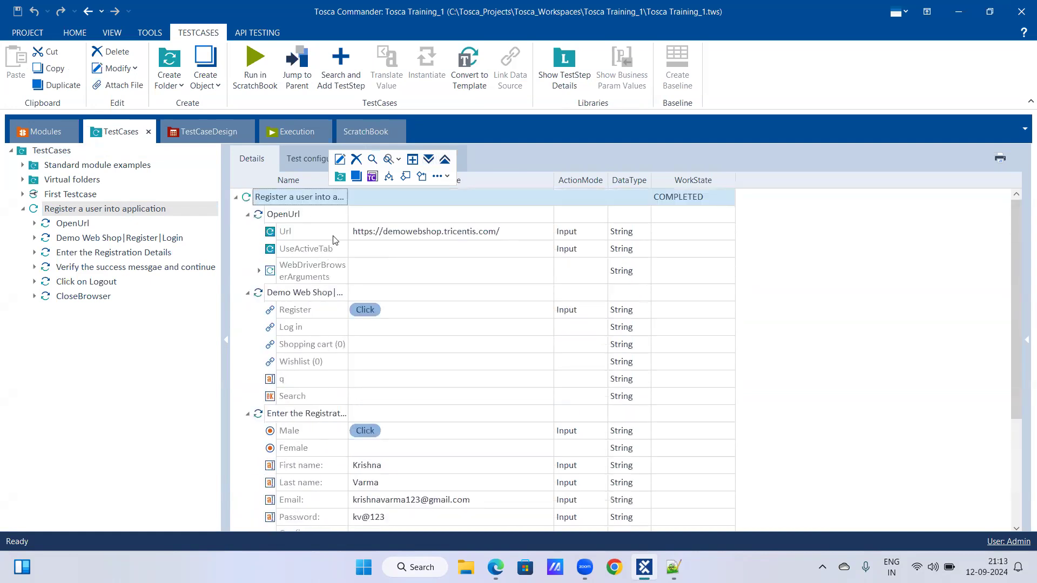
click(445, 161)
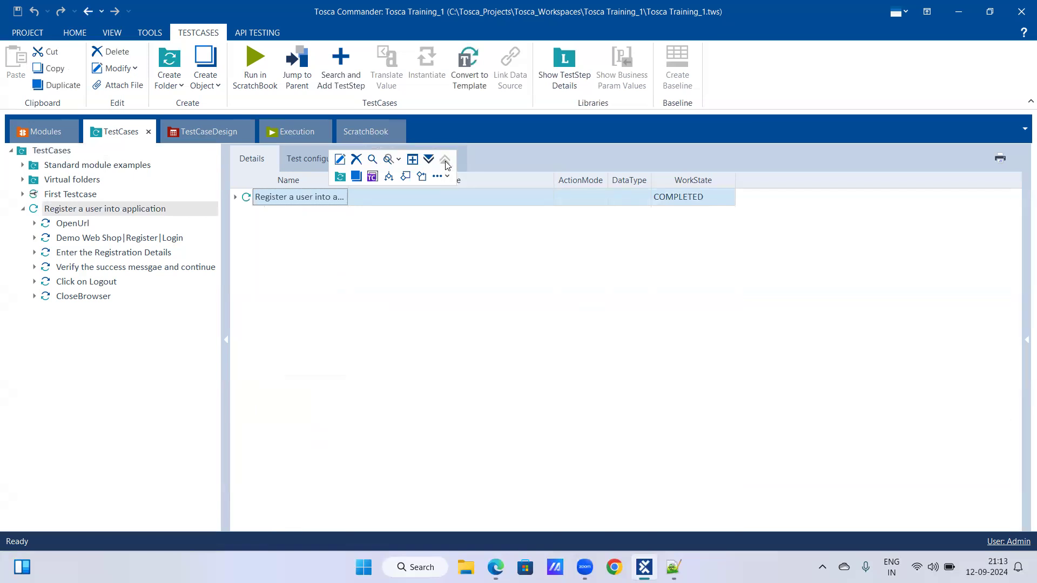
click(427, 162)
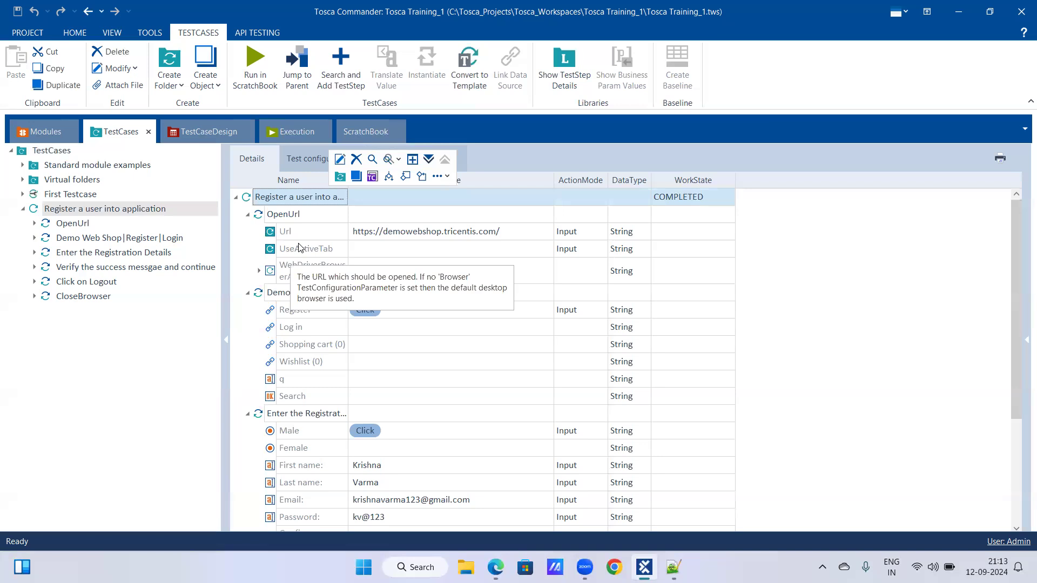
scroll(394, 320, down, 2)
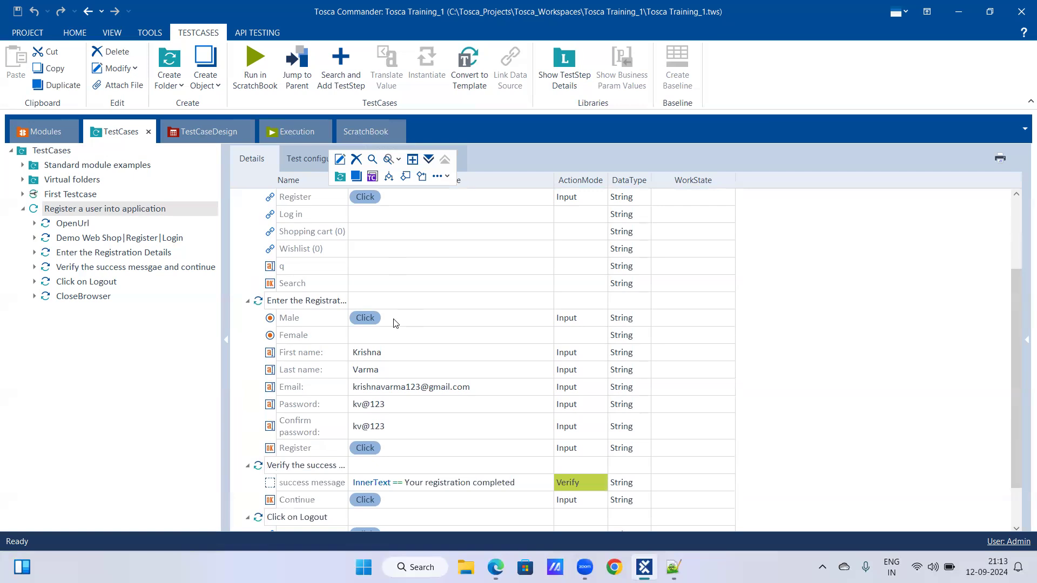
scroll(396, 307, down, 1)
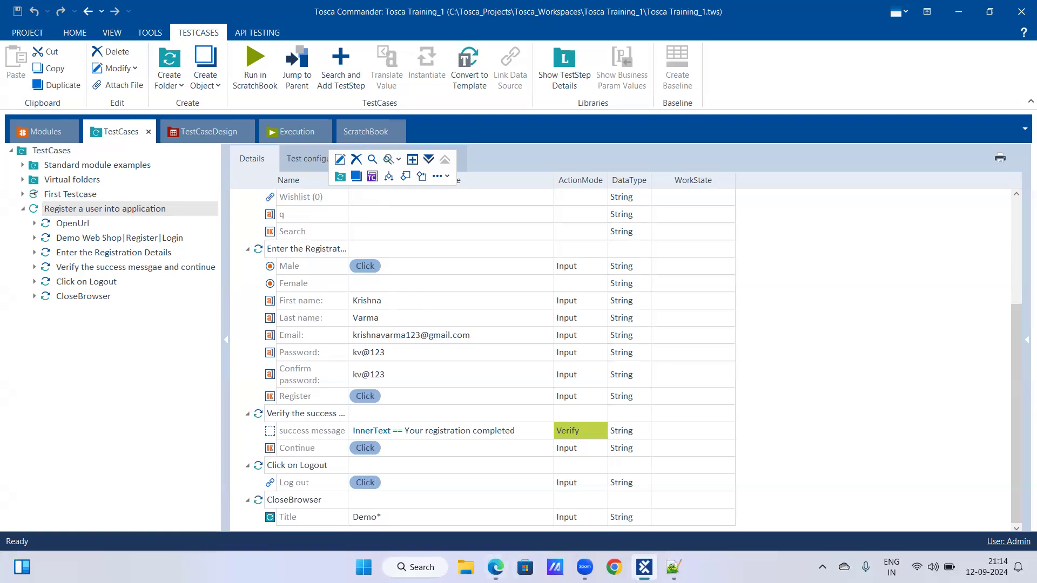
Switch to the Software Testing (ETech) notes in Notepad++ and make room for a new section below the registration message line.
click(673, 567)
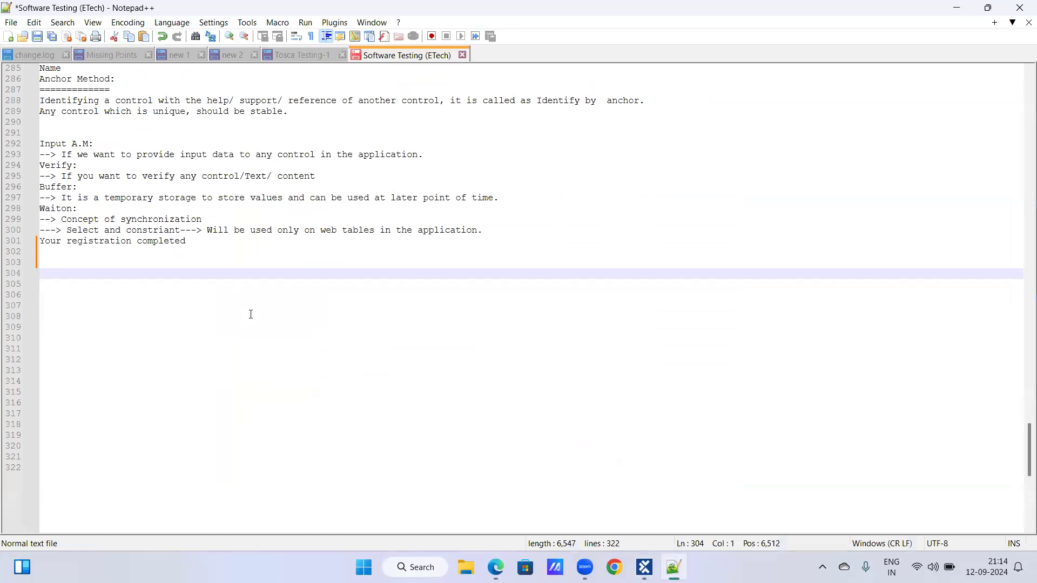
text(dynam)
key(BackSpace)
key(BackSpace)
key(BackSpace)
key(BackSpace)
key(BackSpace)
key(BackSpace)
key(BackSpace)
key(BackSpace)
key(BackSpace)
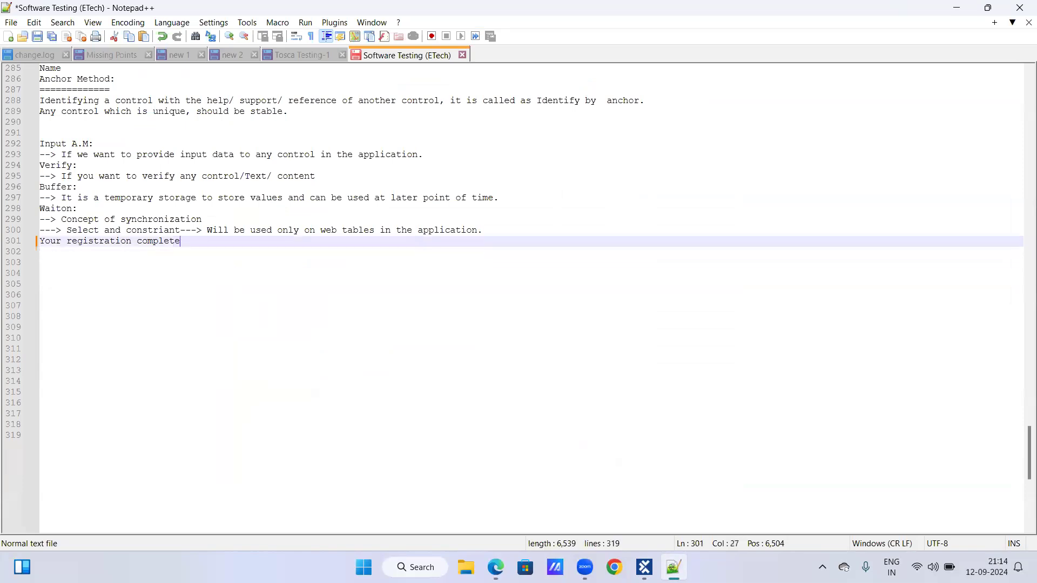
key(Return)
key(Return)
key(Return)
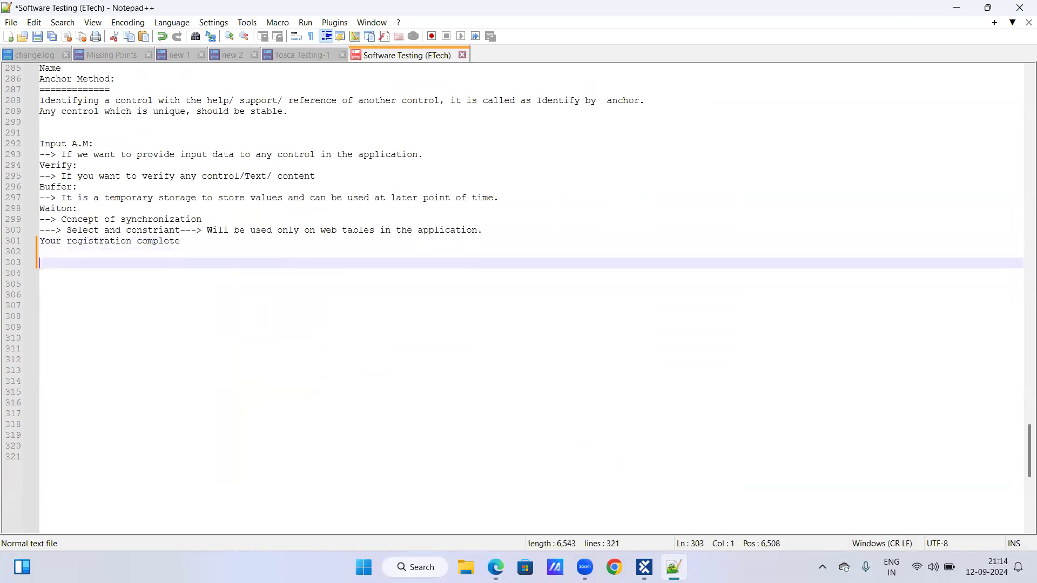
Add the heading "Dynamic Expression in Tosca:" to the notes and underline it with a row of dashes.
text(Dynami )
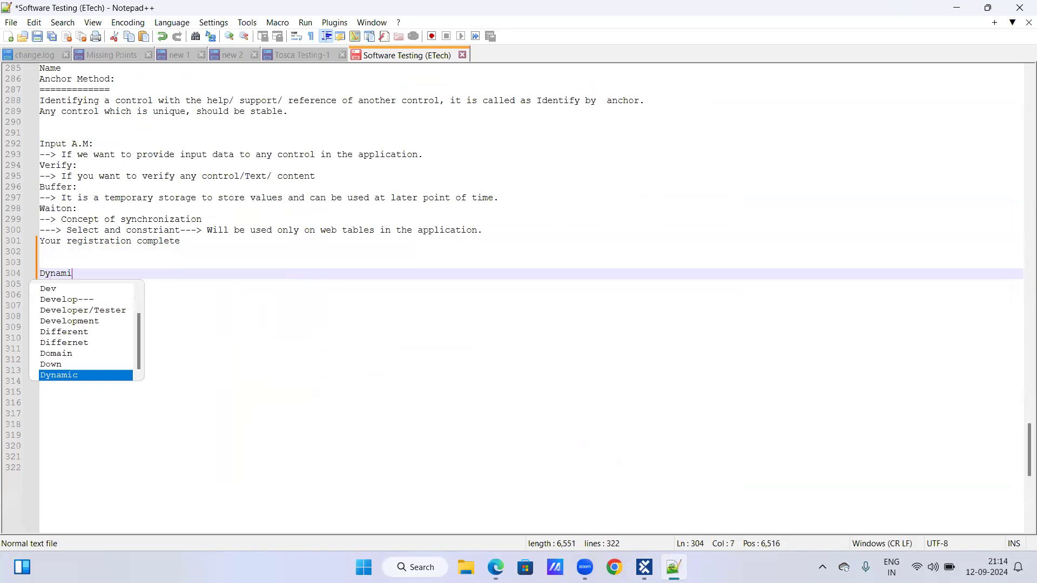
text(c )
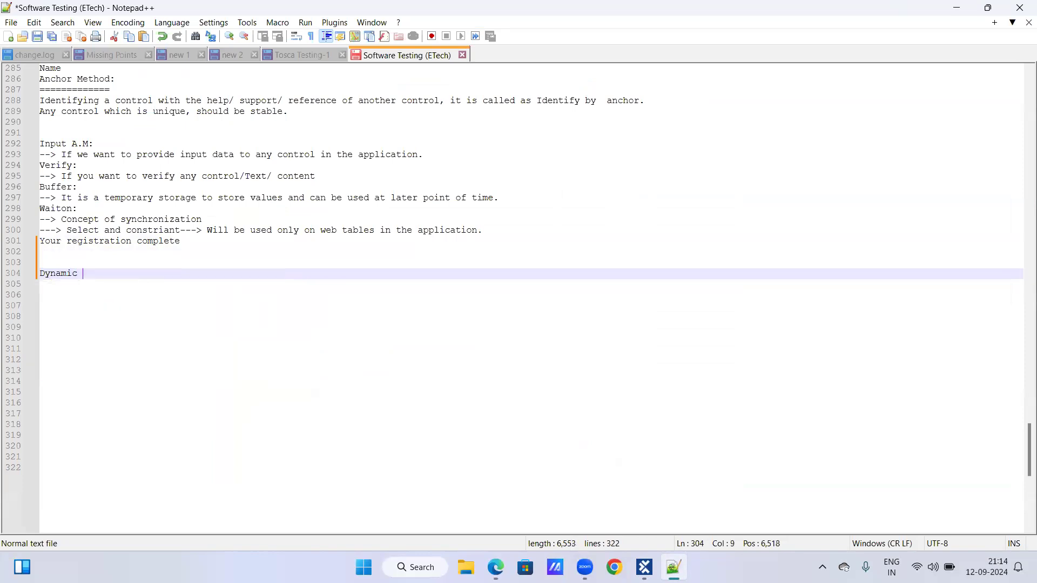
text(Expression in T)
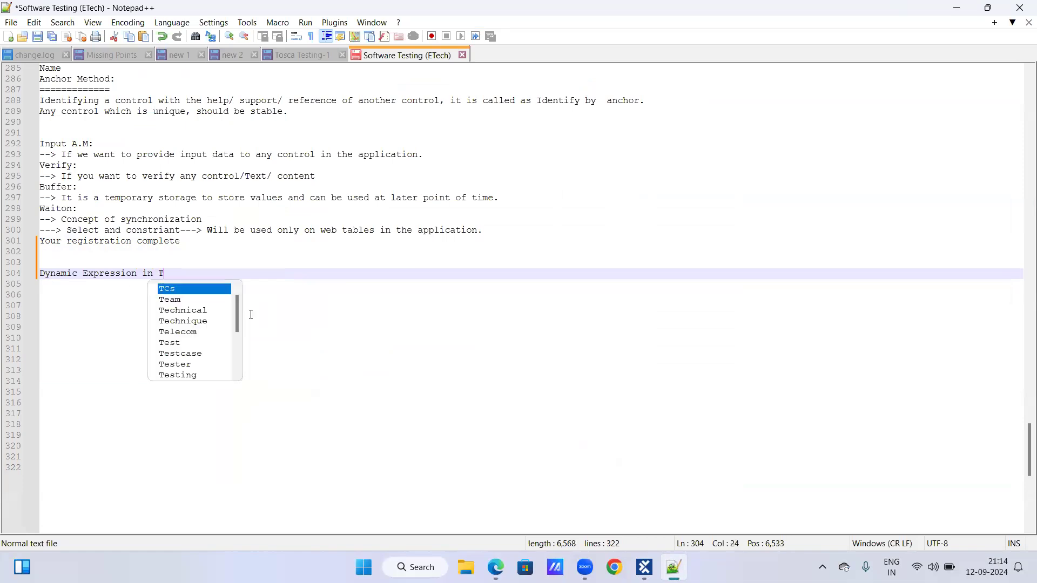
text(osca:)
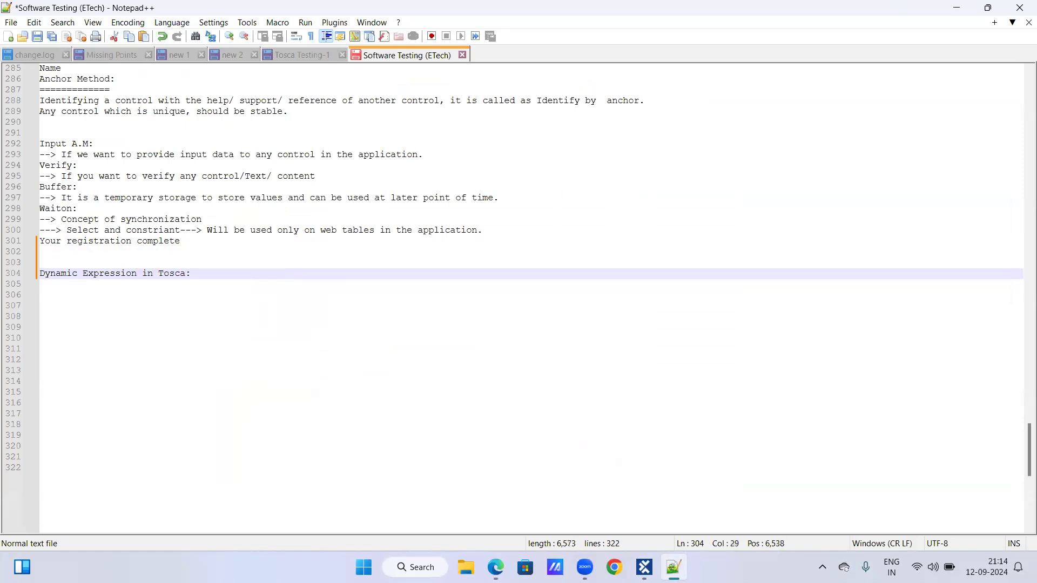
key(Return)
text(----------------------------)
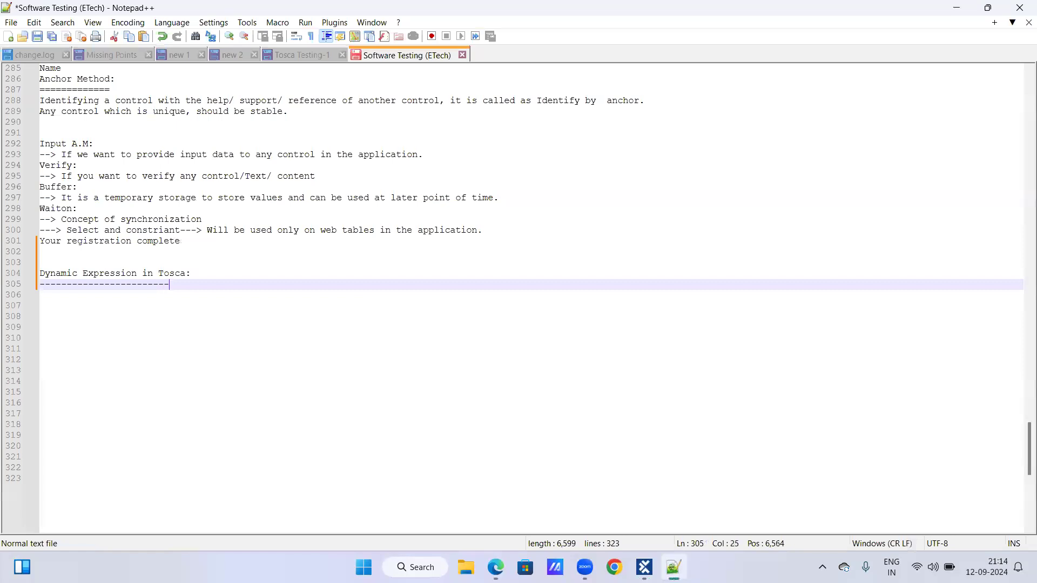
key(Return)
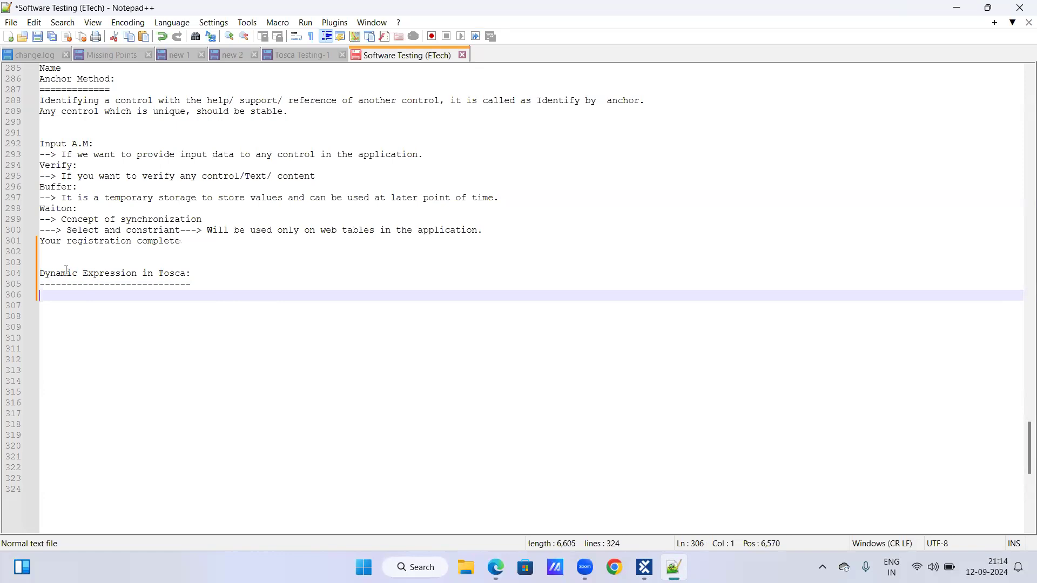
Write the line "Random numbers: {RND[]}" beneath the underlined Dynamic Expression heading.
drag(42, 273, 42, 284)
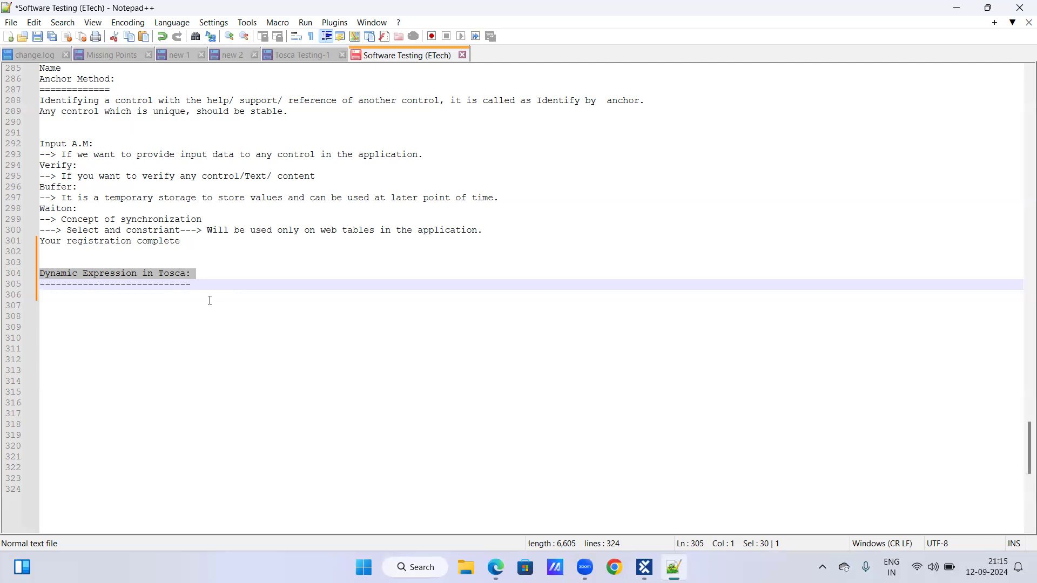
click(209, 300)
text(Ra)
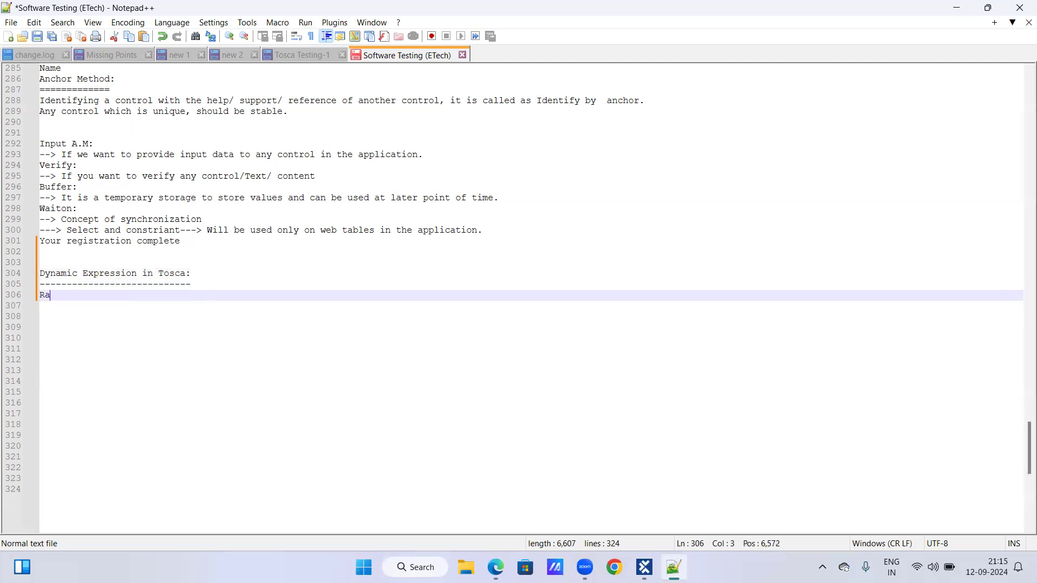
text(ndom num)
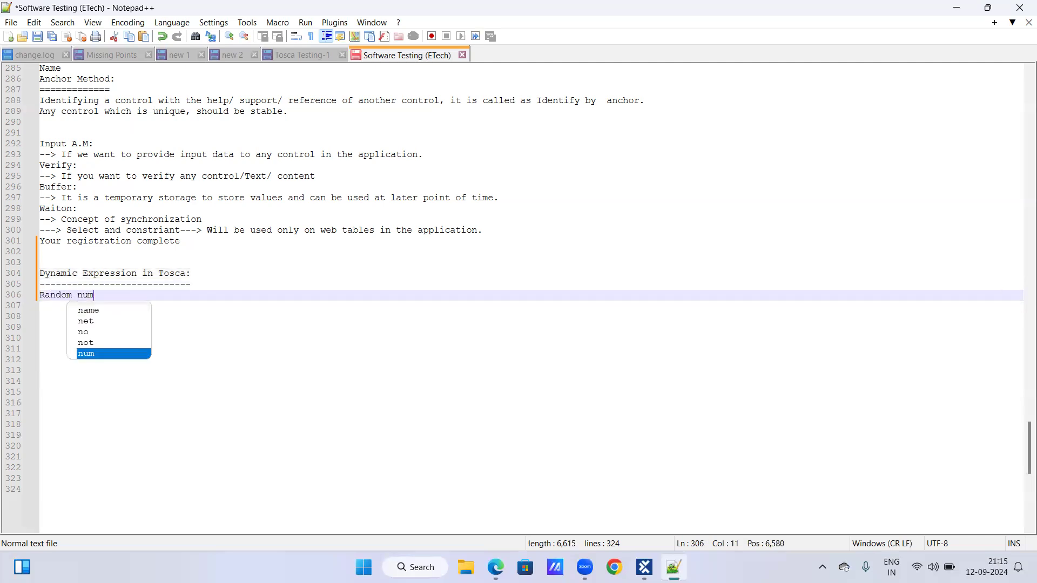
text(bers-)
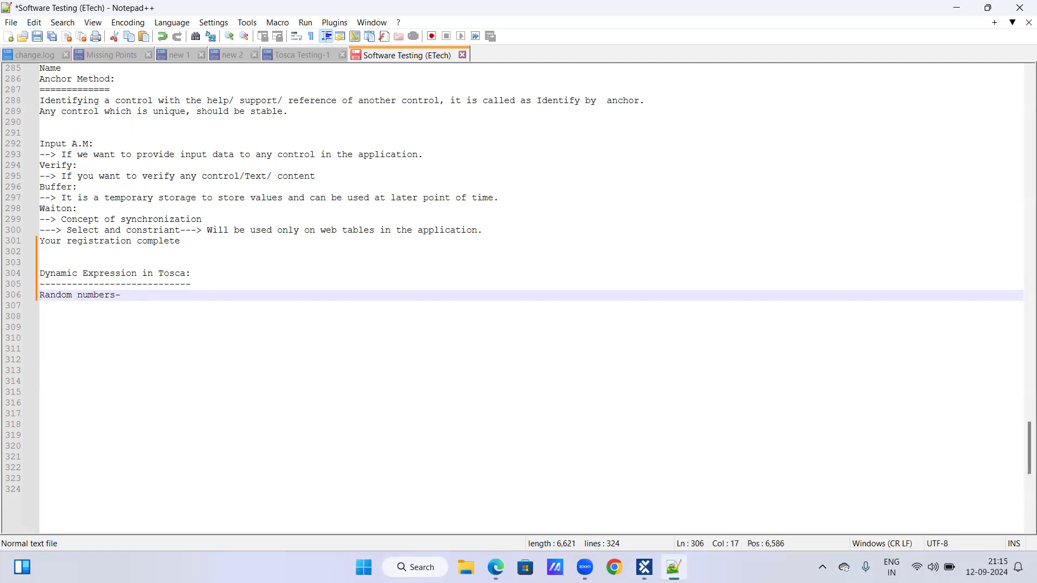
key(BackSpace)
key(BackSpace)
key(BackSpace)
text(s: {RND[]})
key(Return)
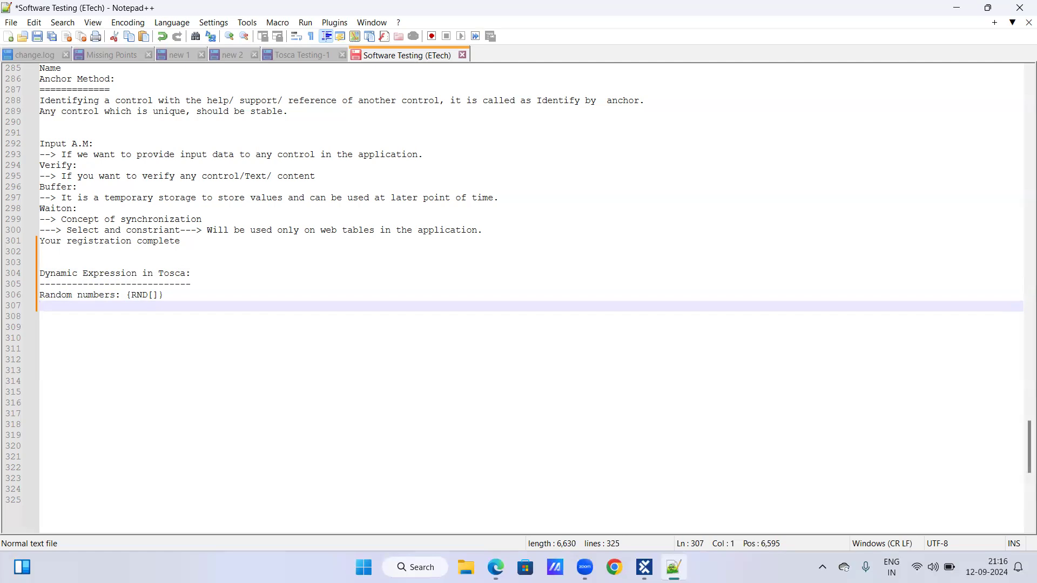
Add the example expression {RND[6]} on its own line below the random numbers syntax.
text(R)
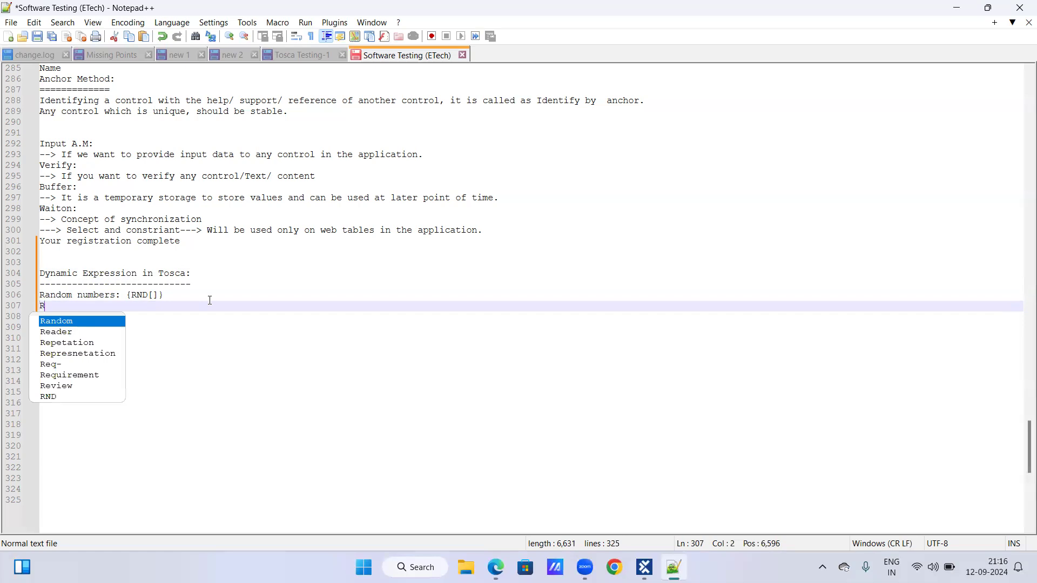
key(BackSpace)
text({RND)
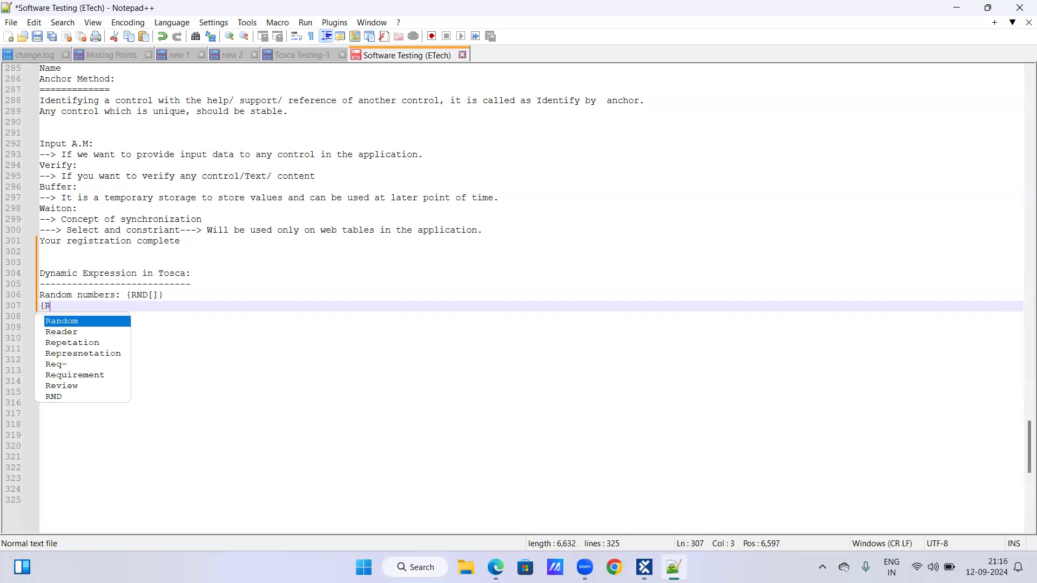
text([])
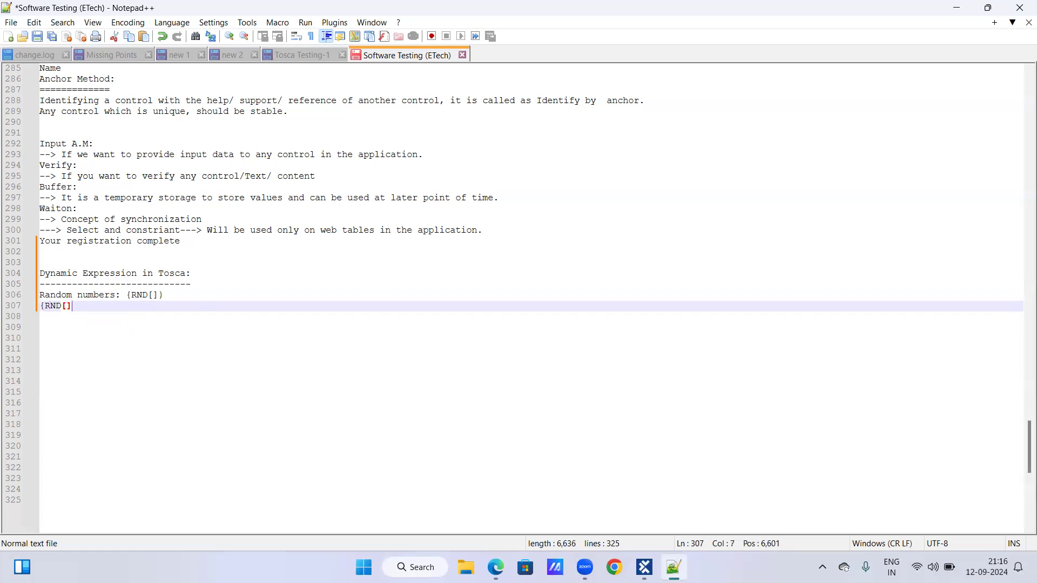
key(Left)
text(6]})
key(Return)
Write the sample result line "Output: 995123/478965/254369/987456" under the example expression, followed by a blank line.
text(Ou)
key(BackSpace)
text(utp)
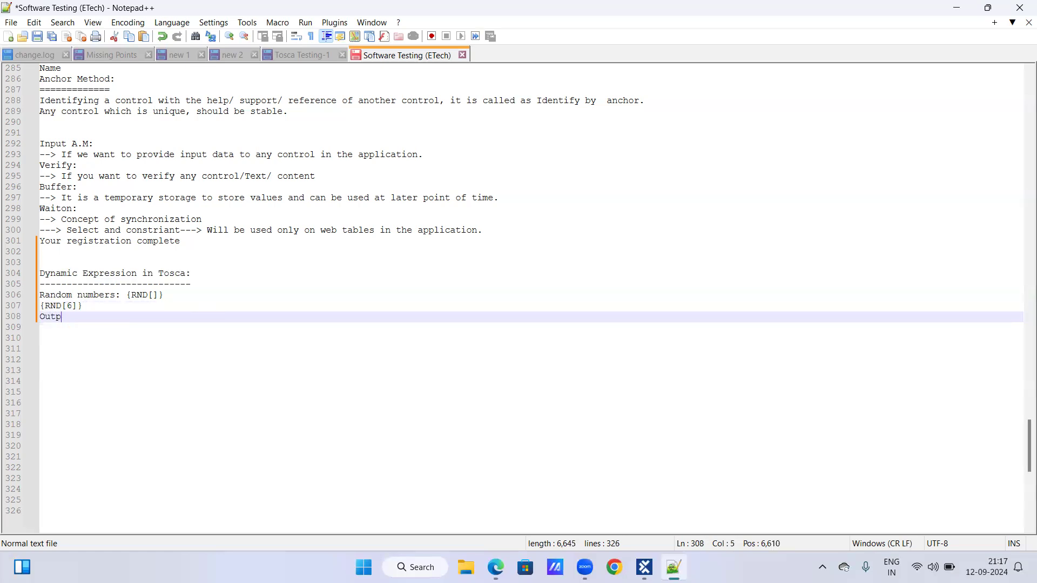
text(ut:)
text(99)
text(5123)
text(/)
key(BackSpace)
text(/478)
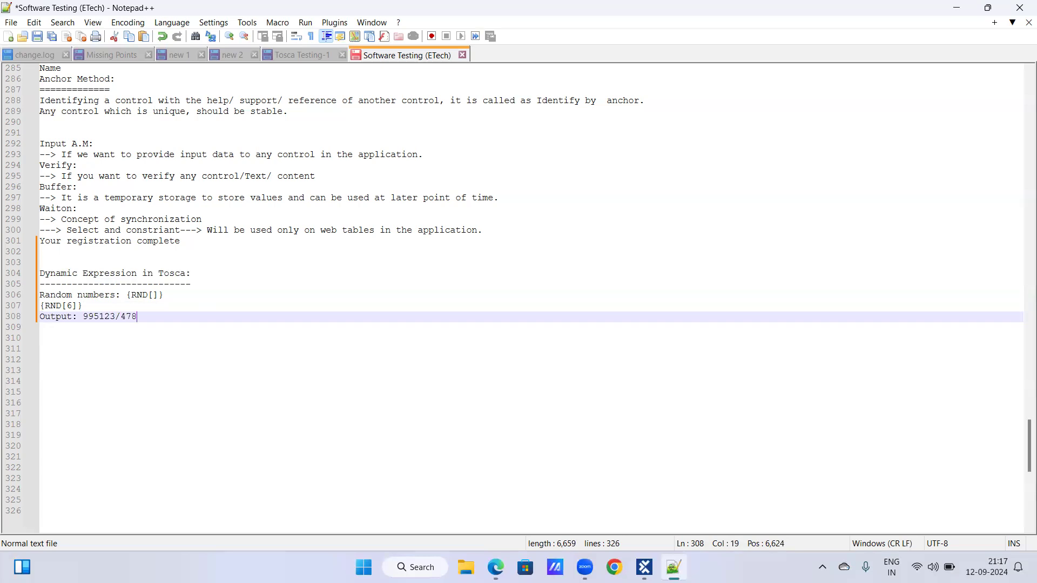
text(965/254369/987456)
key(Return)
key(Return)
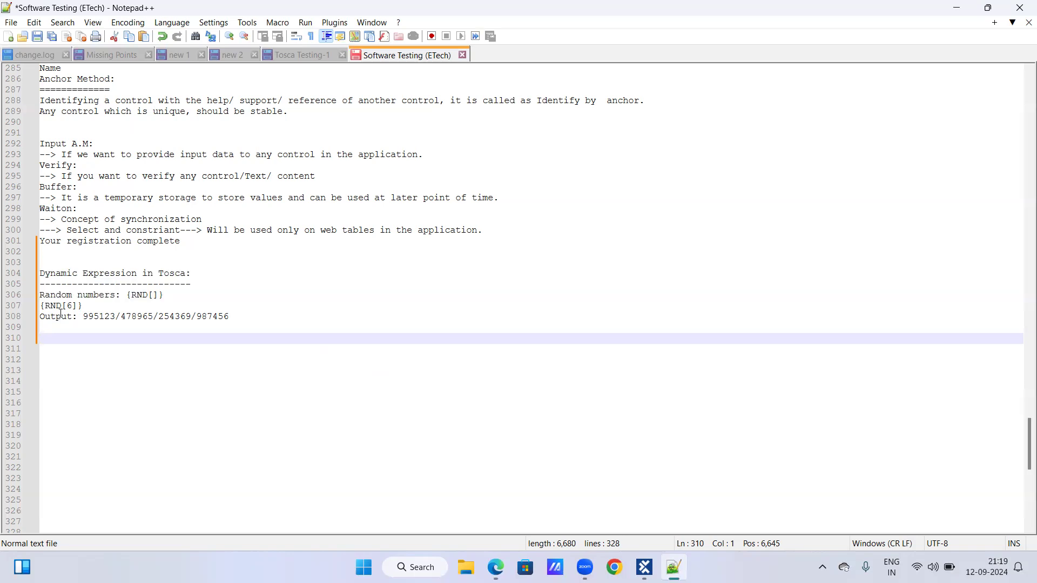
Add the item "2. Random text" and prefix the random numbers line with "1.".
text(2. Ran)
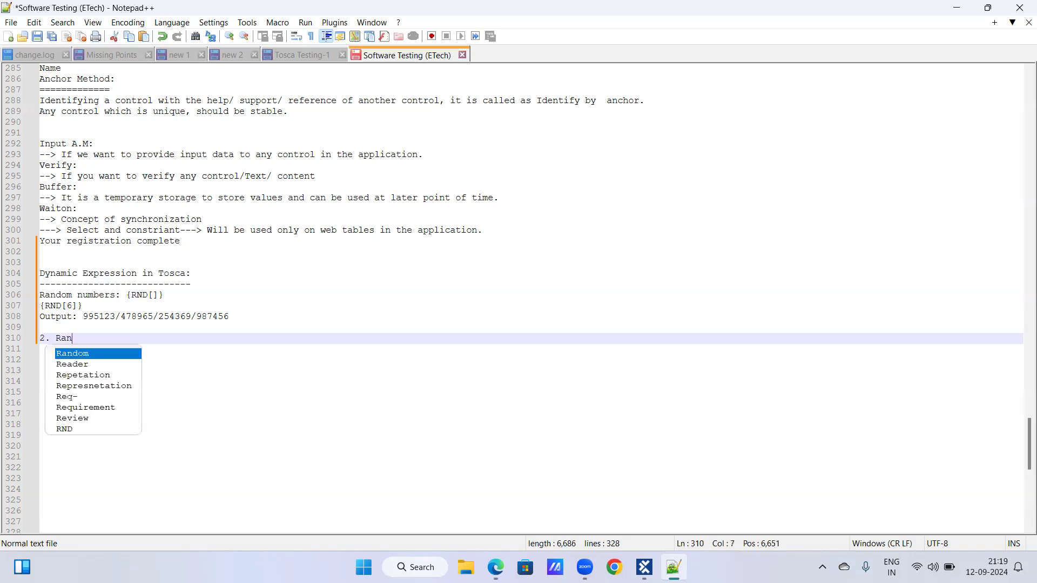
text(dom text)
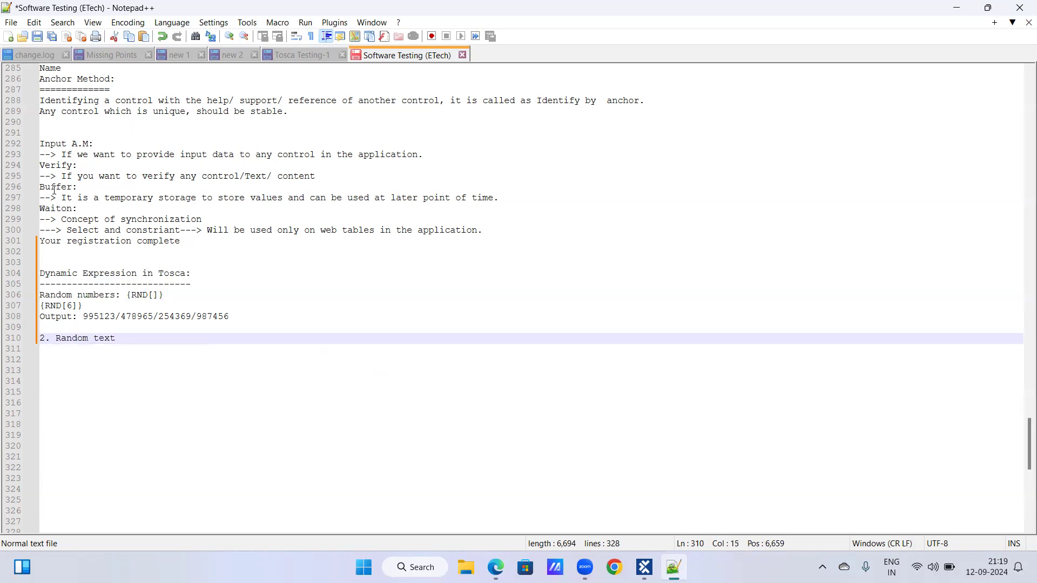
click(41, 295)
text(1.)
click(122, 338)
key(Return)
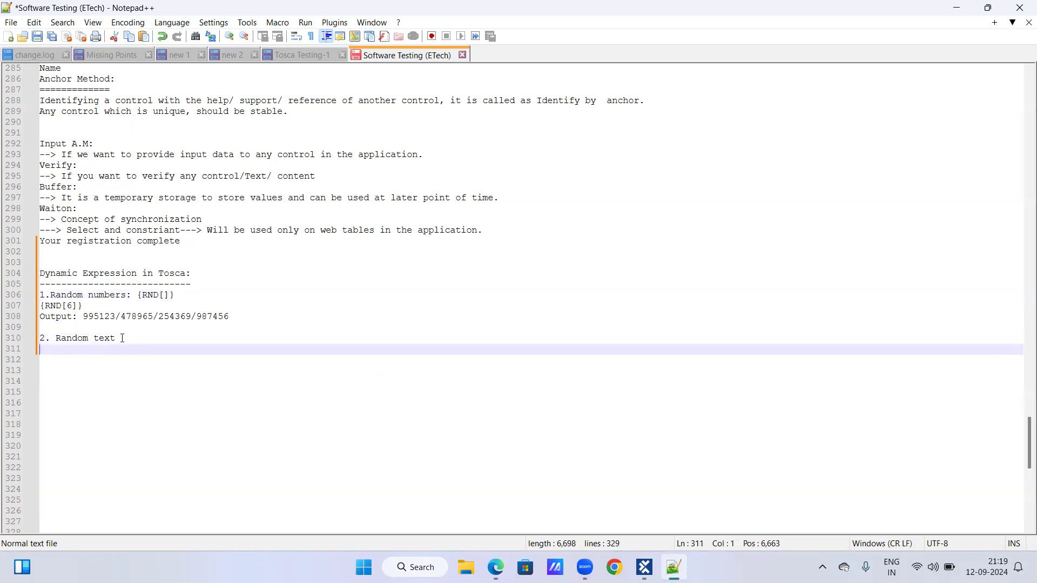
Enter the syntax {RANDOMTEXT[]} on the line below the random text item.
text({R)
key(BackSpace)
text(RANDOM)
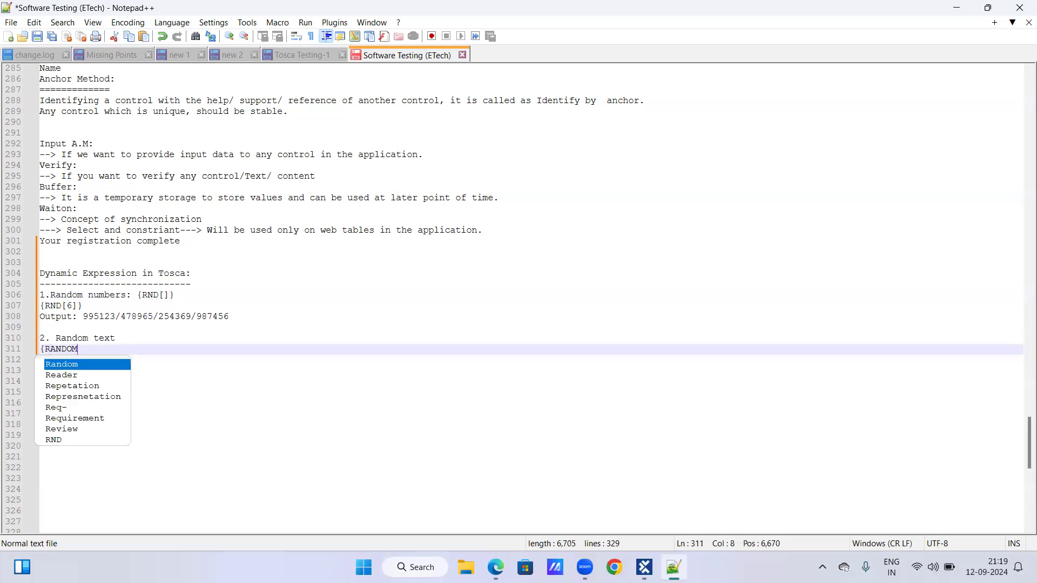
text(TEXT)
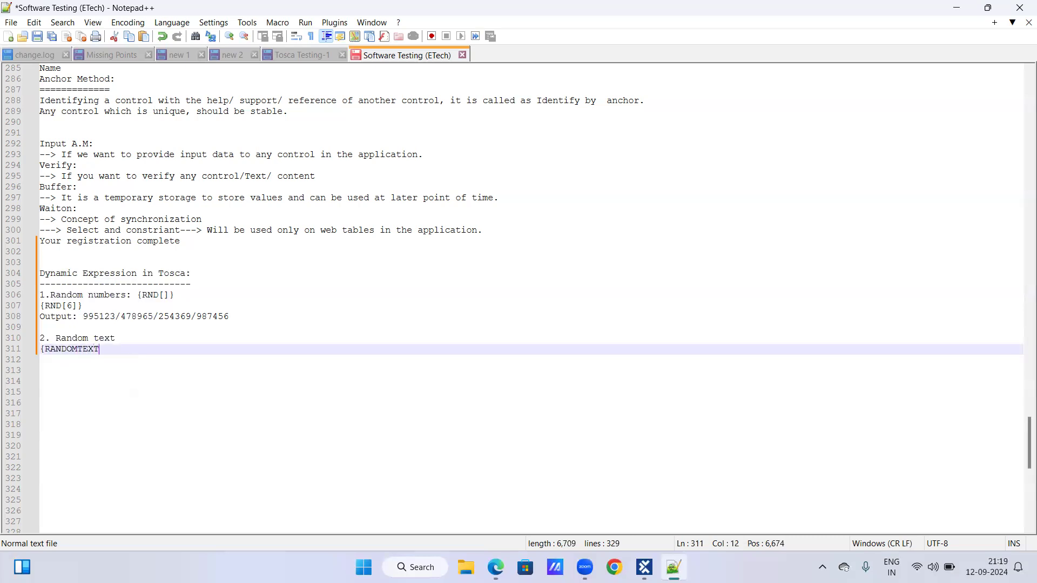
text([]})
key(Return)
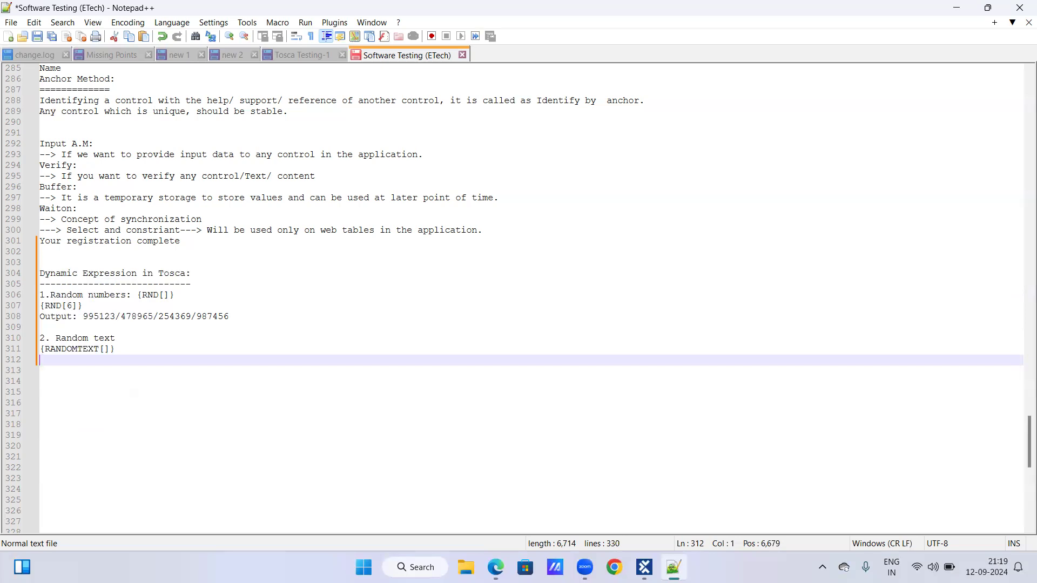
Duplicate the random text syntax onto the line below and fill its brackets with 8, giving {RANDOMTEXT[8]}.
drag(41, 349, 124, 349)
key(ctrl+c)
click(123, 349)
key(Return)
key(ctrl+v)
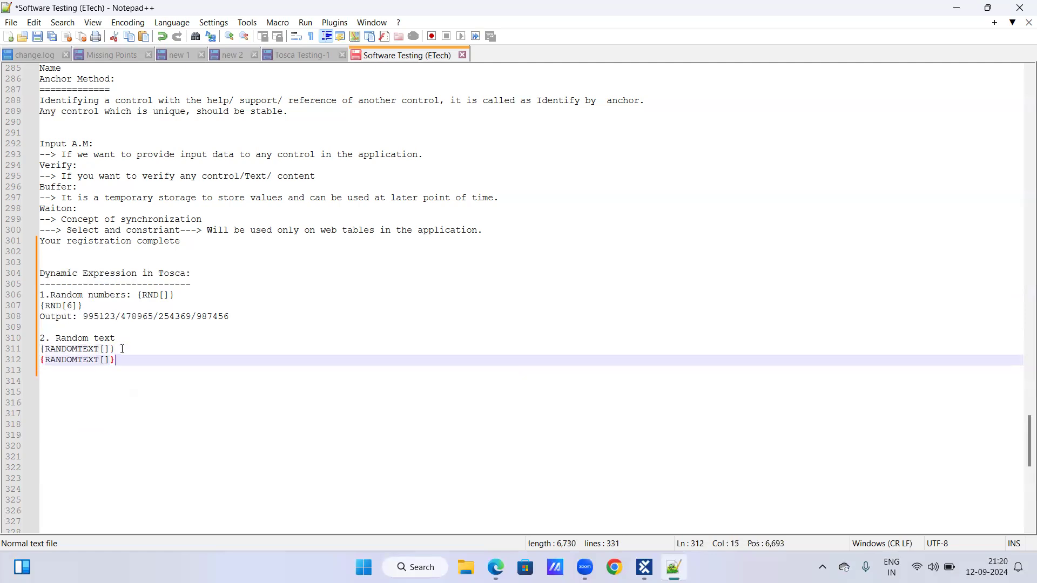
drag(101, 359, 105, 361)
click(105, 361)
text(8)
key(Down)
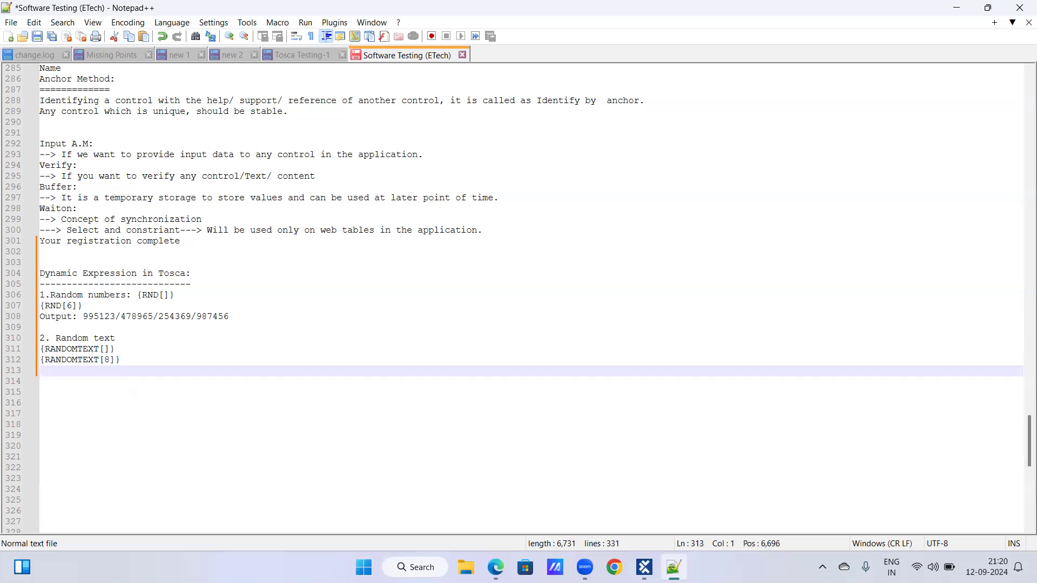
Write the sample result line "O/P: FH76KO09, HJU765AS,LKHHU9IO" under the random text example, followed by a blank line.
text(O/P)
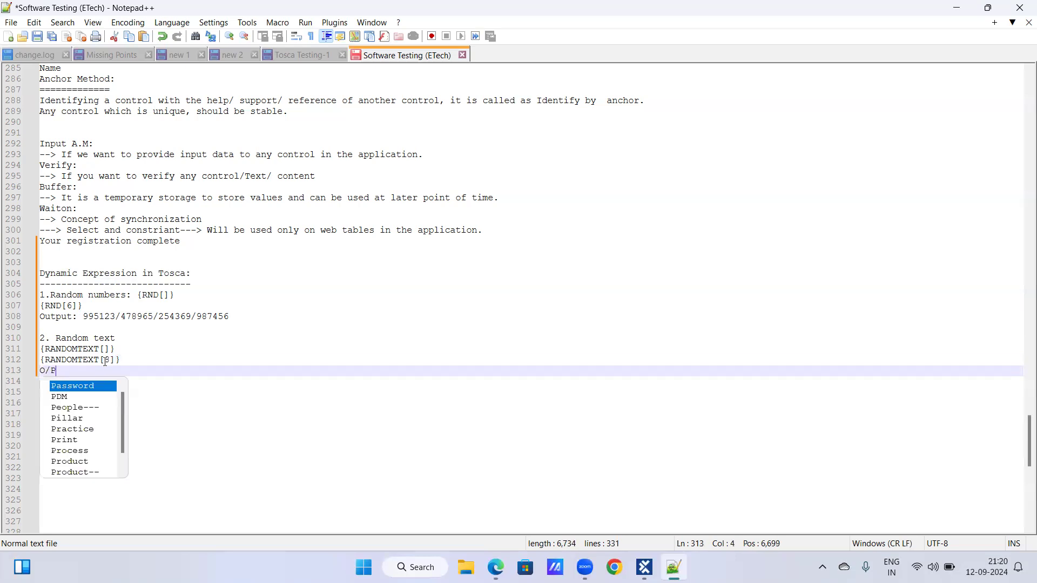
text(:)
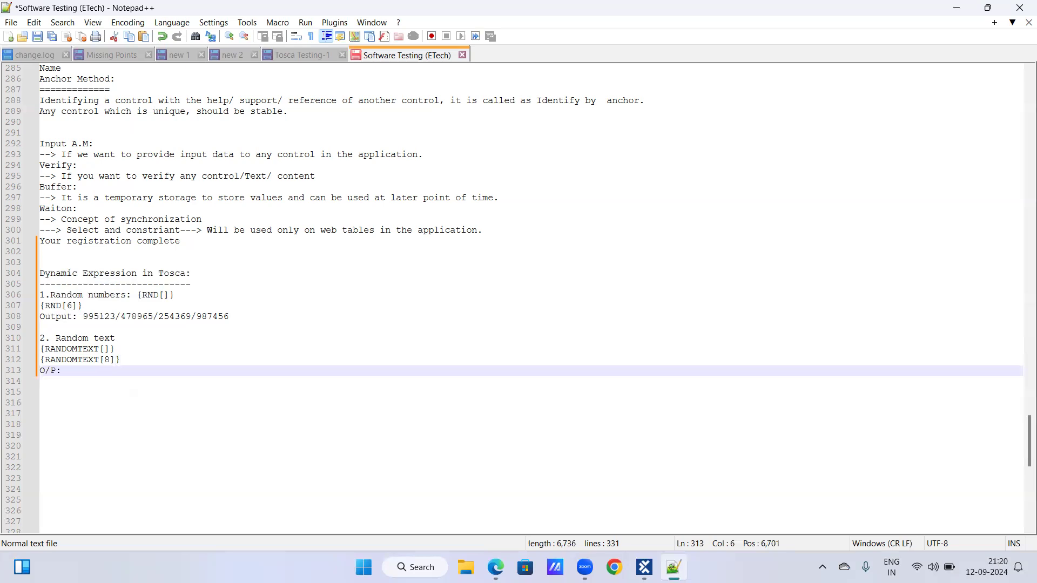
text(F)
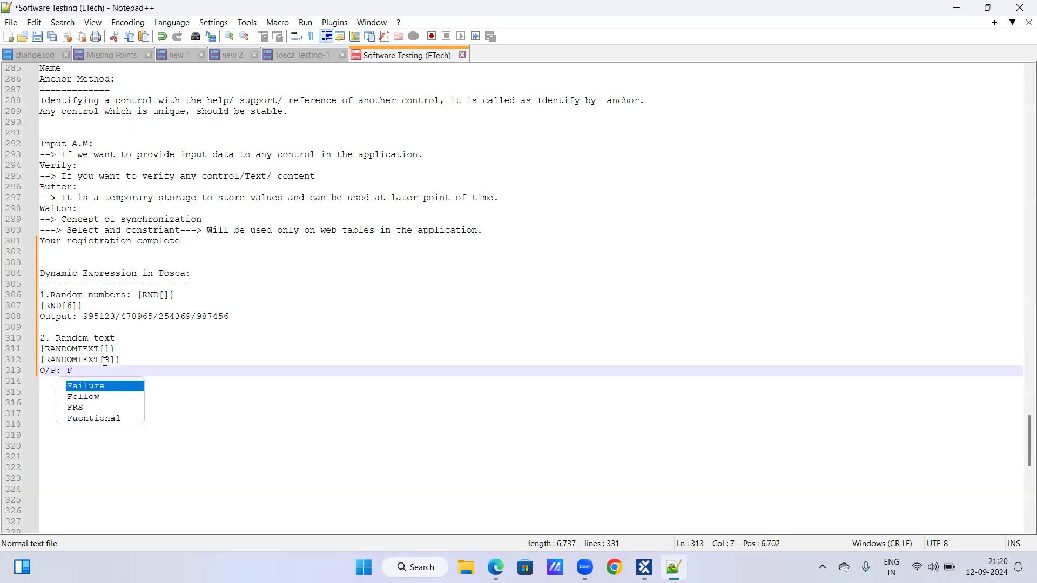
text(H76KO09)
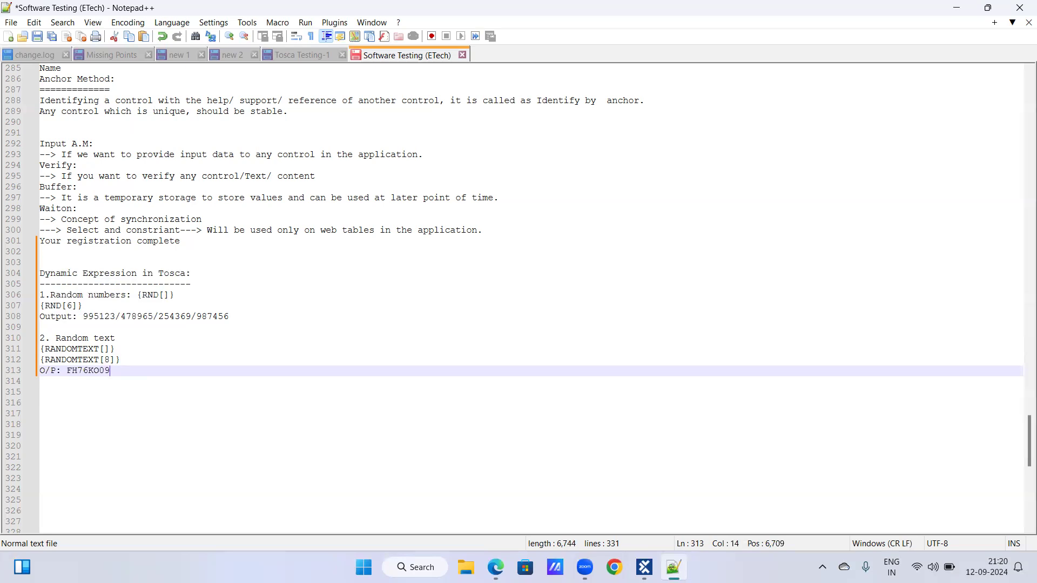
key(Return)
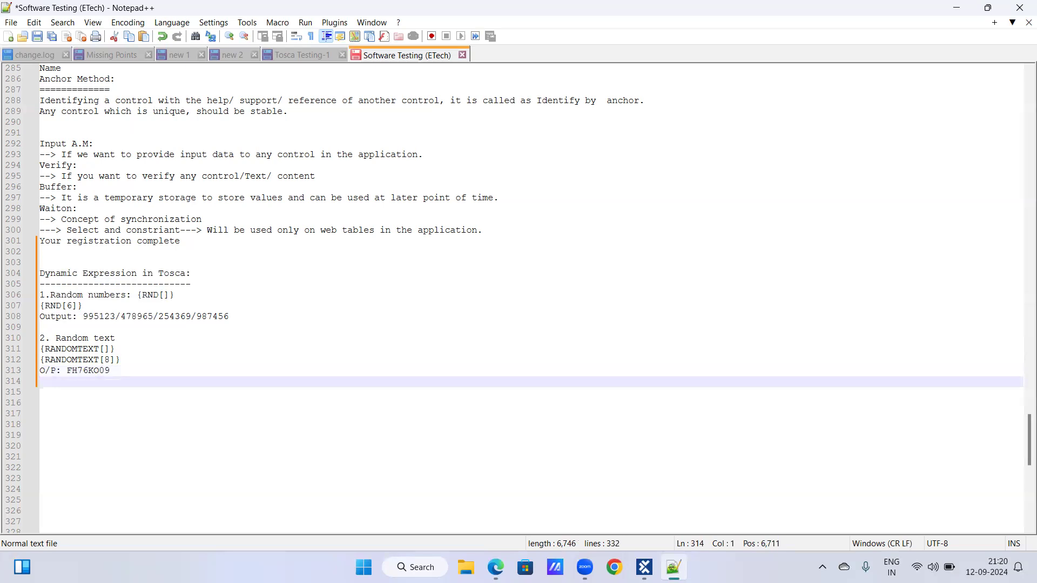
key(BackSpace)
text(, )
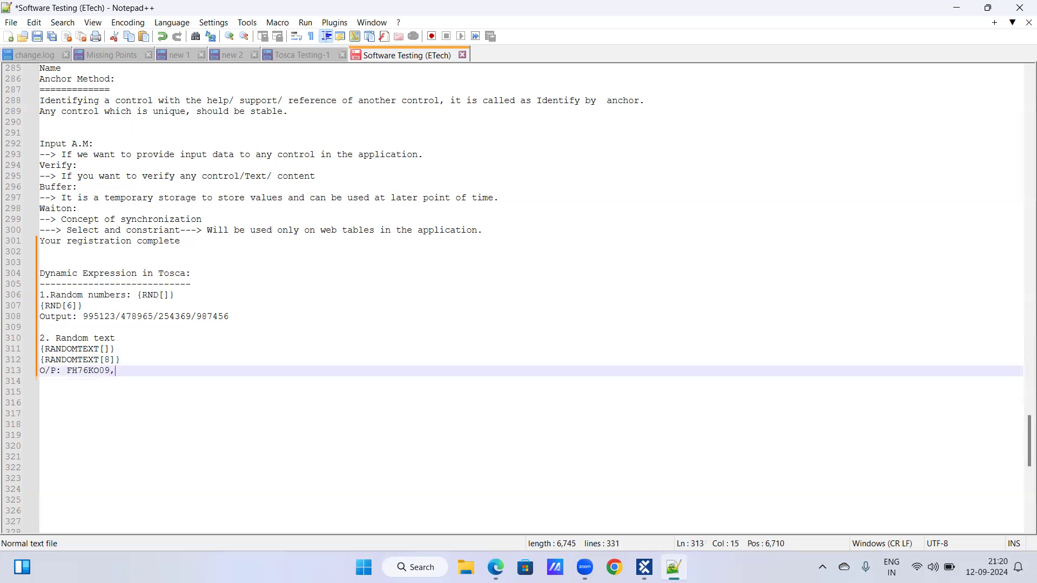
text(HJU765AS,LKHHU9IO)
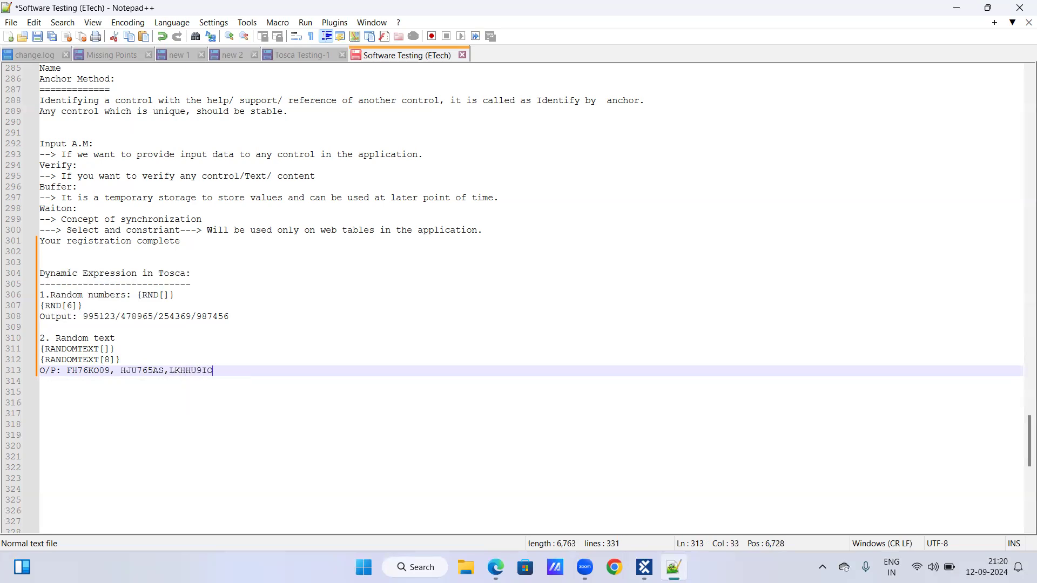
key(Return)
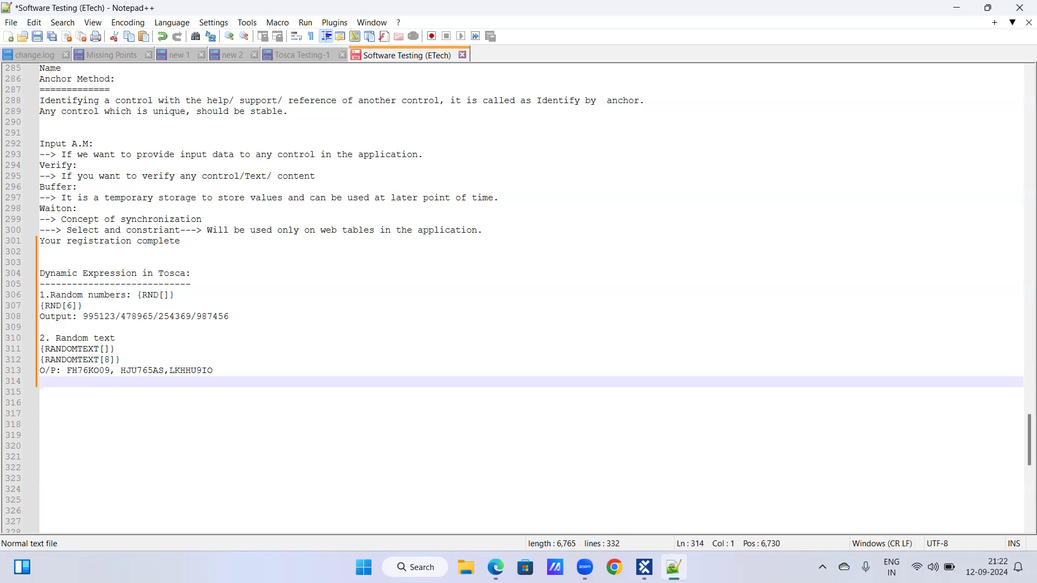
key(Return)
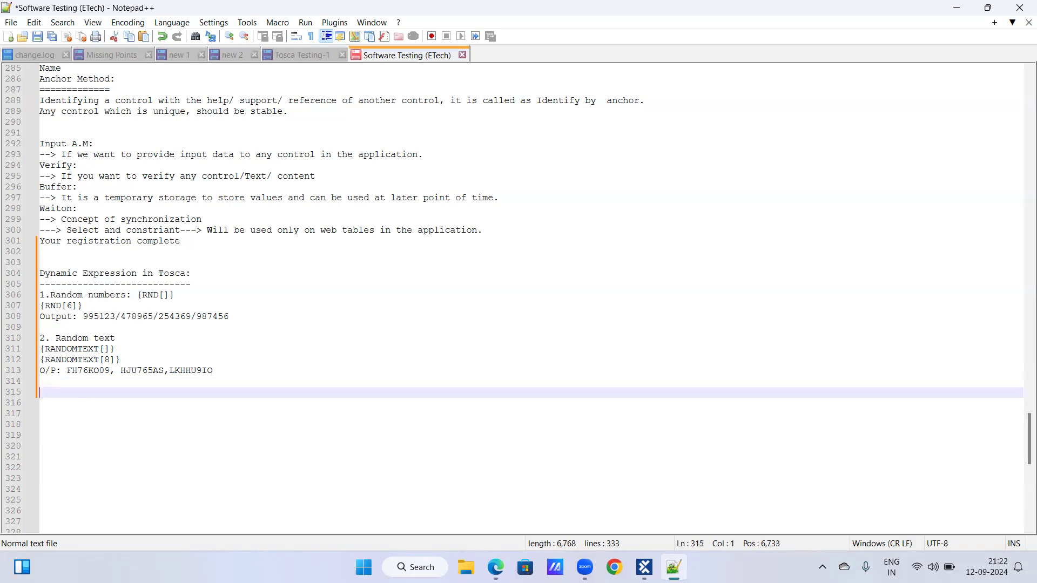
Add the item "3. Random regular expression" below the random text notes and start a new line.
text(3. rANDOM)
key(BackSpace)
key(BackSpace)
key(BackSpace)
key(BackSpace)
key(BackSpace)
key(BackSpace)
text(Randome)
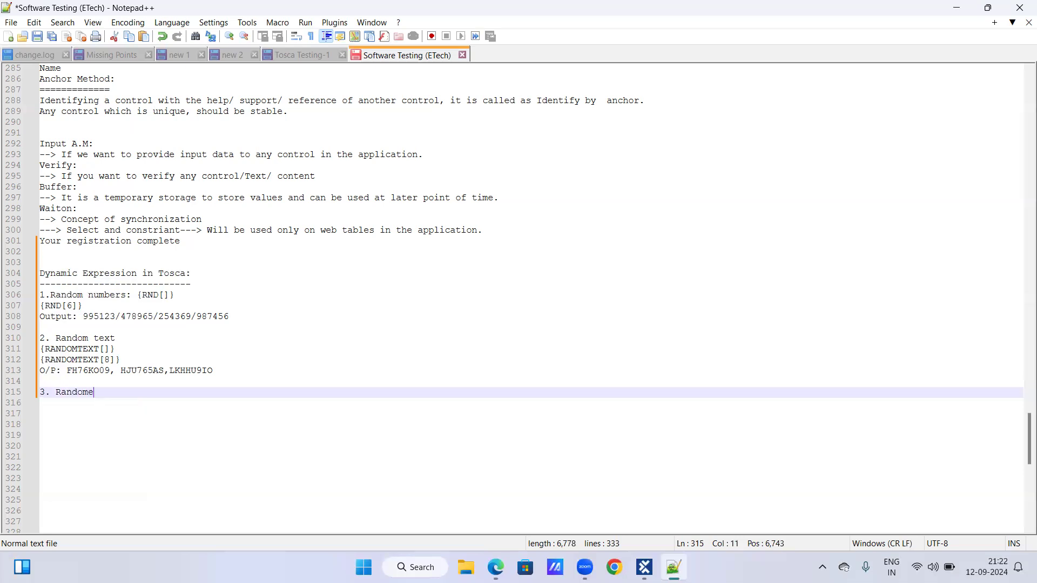
key(BackSpace)
text(re)
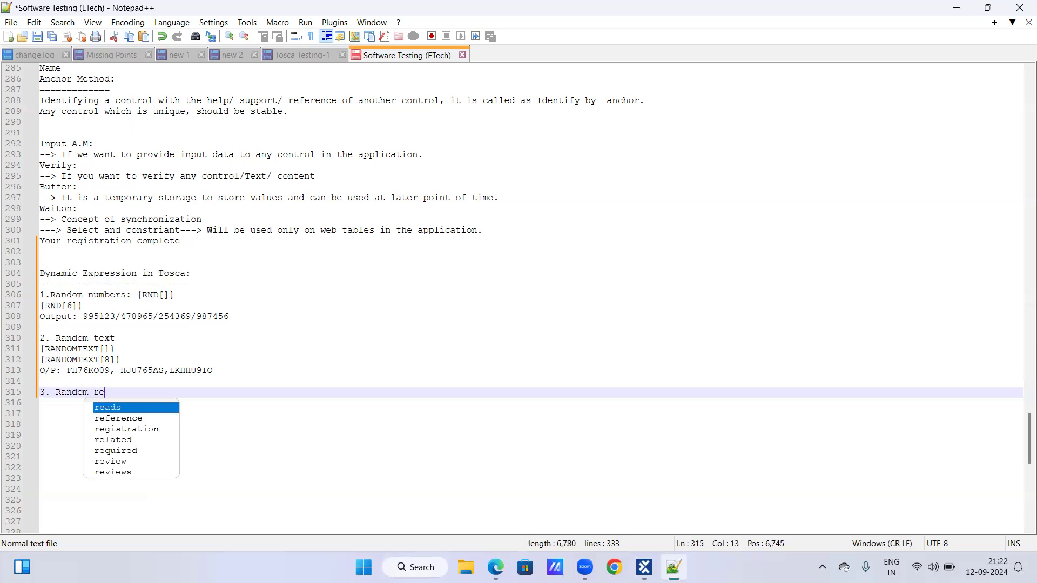
text(gular expression)
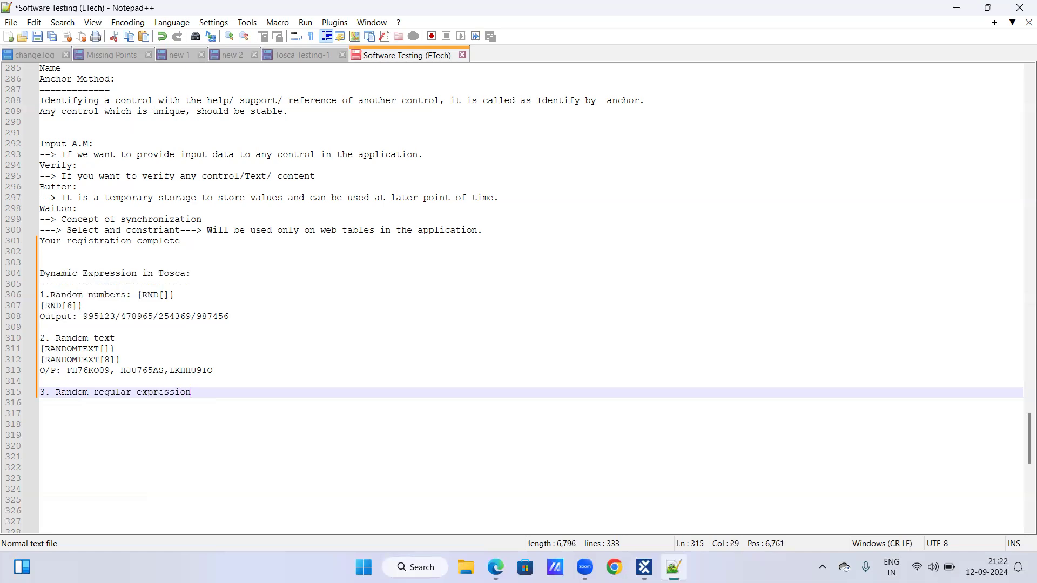
key(Return)
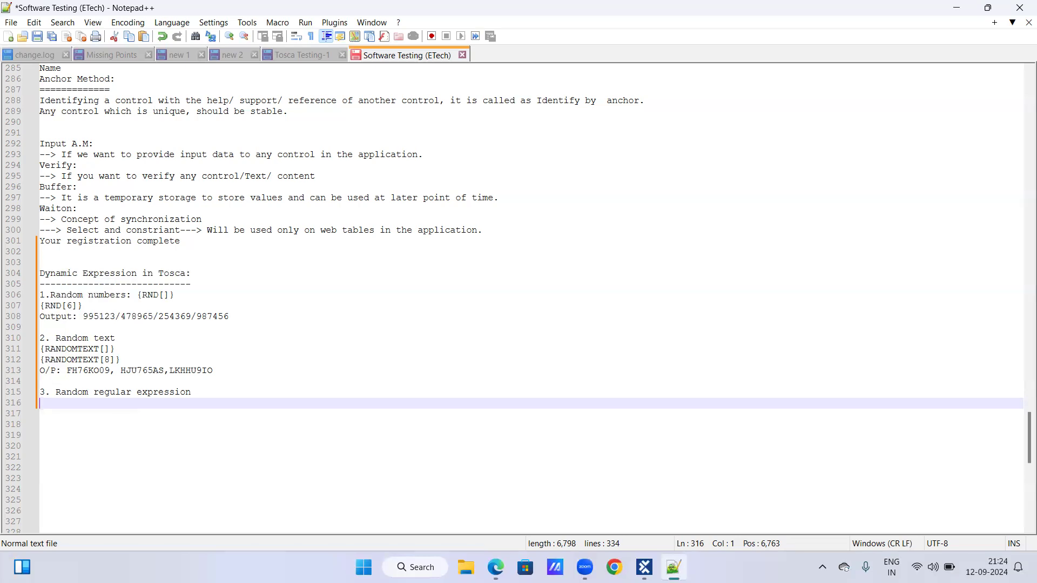
Enter the syntax {RANDOMREGEX[]} on the line below the random regular expression item.
text({RANDO)
key(BackSpace)
key(BackSpace)
key(BackSpace)
key(BackSpace)
key(BackSpace)
text(RANDOM)
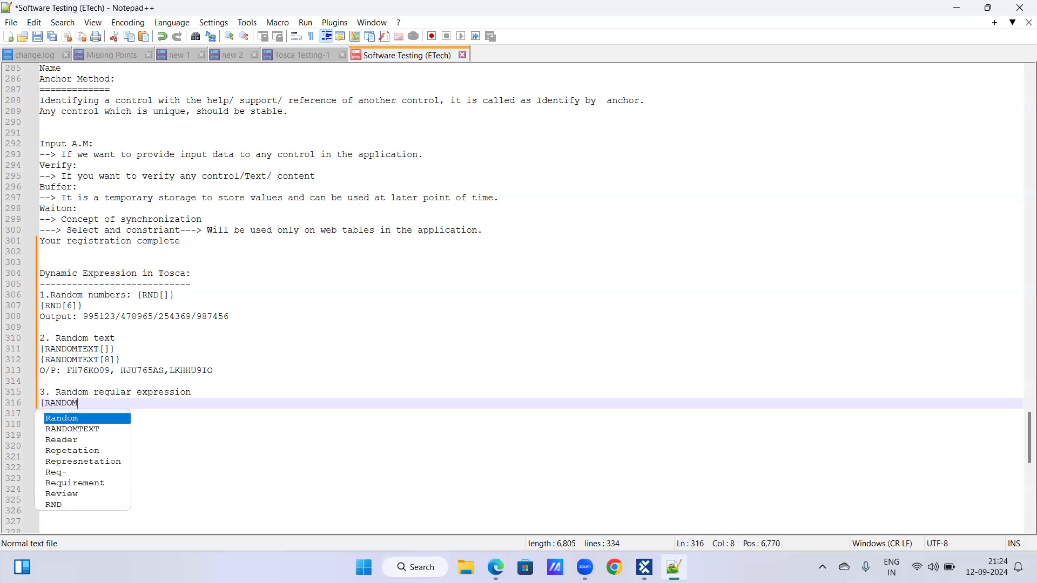
text(REG)
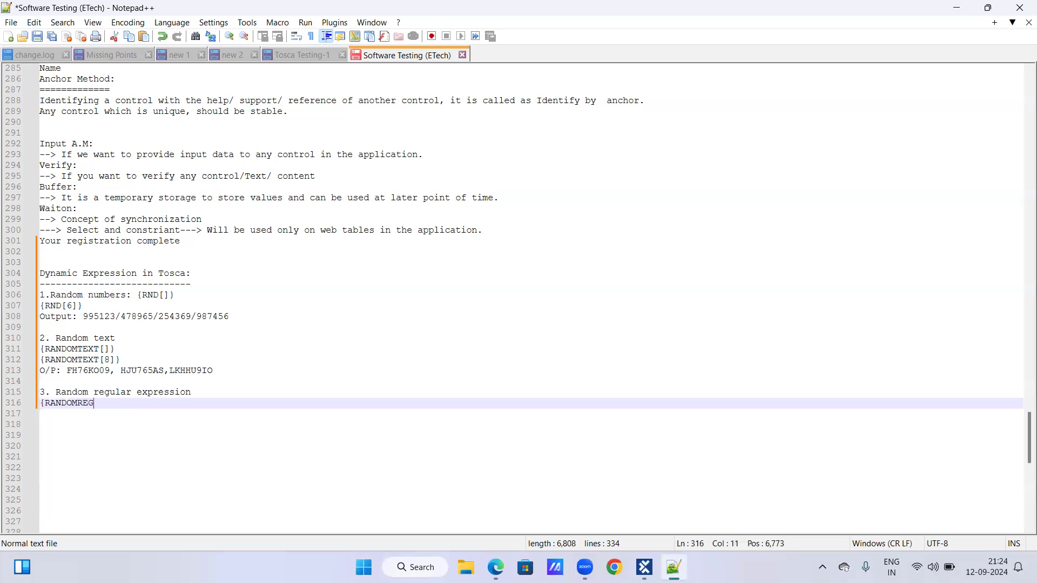
text(EX[]})
Insert a pair of double quotes inside the brackets of the RANDOMREGEX syntax and start a new line below it.
drag(77, 403, 104, 404)
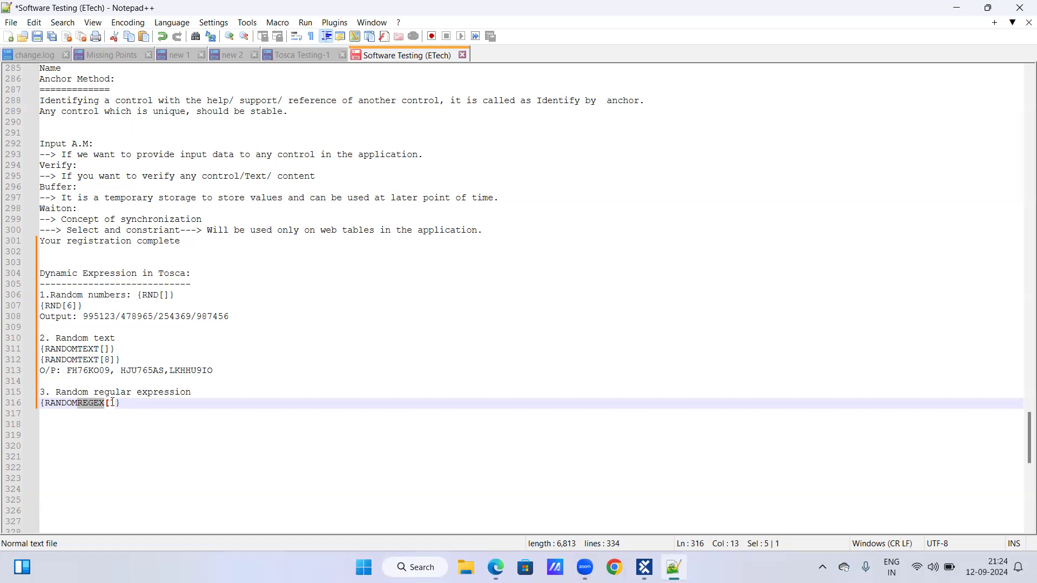
click(125, 403)
key(Left)
key(Left)
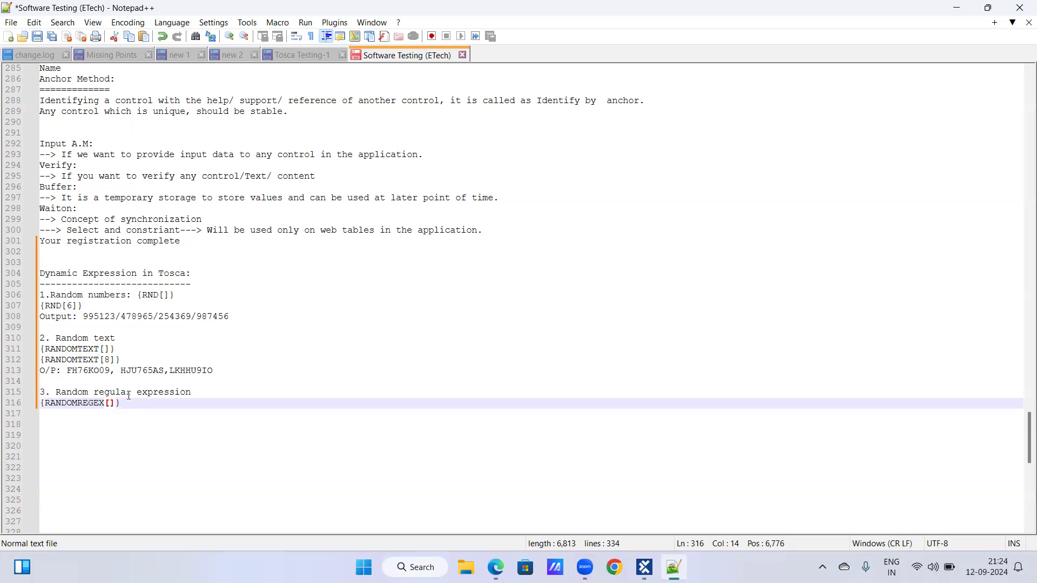
text(")
key(BackSpace)
text(")
key(End)
key(Return)
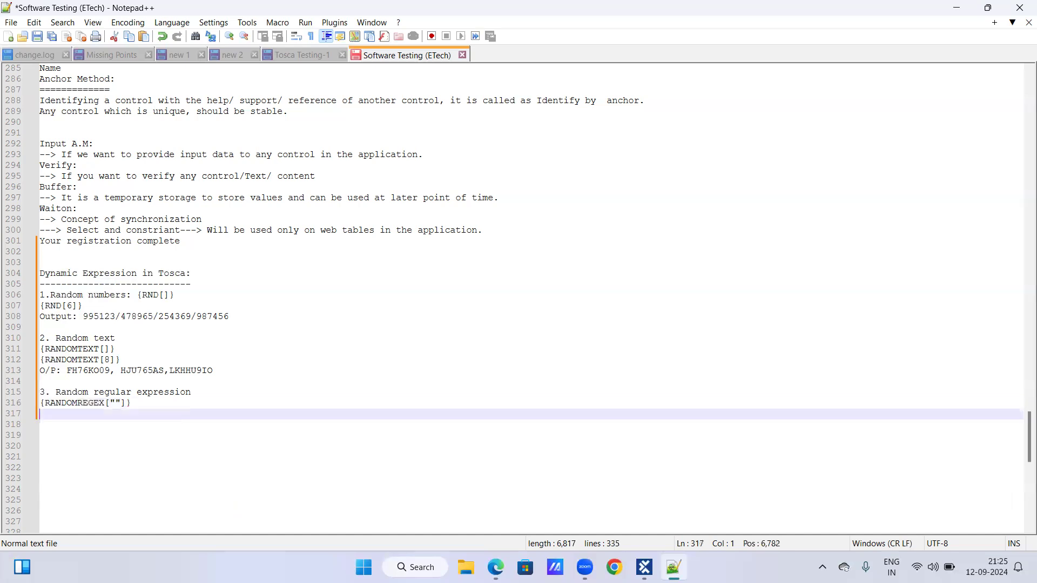
text(aFROZ)
key(BackSpace)
key(BackSpace)
key(BackSpace)
key(BackSpace)
key(BackSpace)
text(AFROZ)
key(Return)
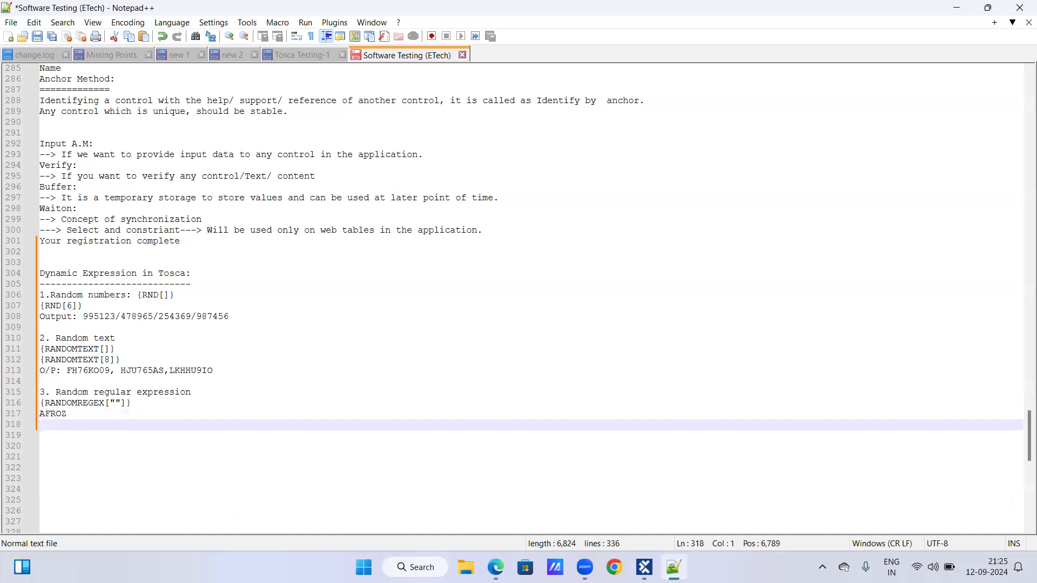
text(JYOTHI)
key(Return)
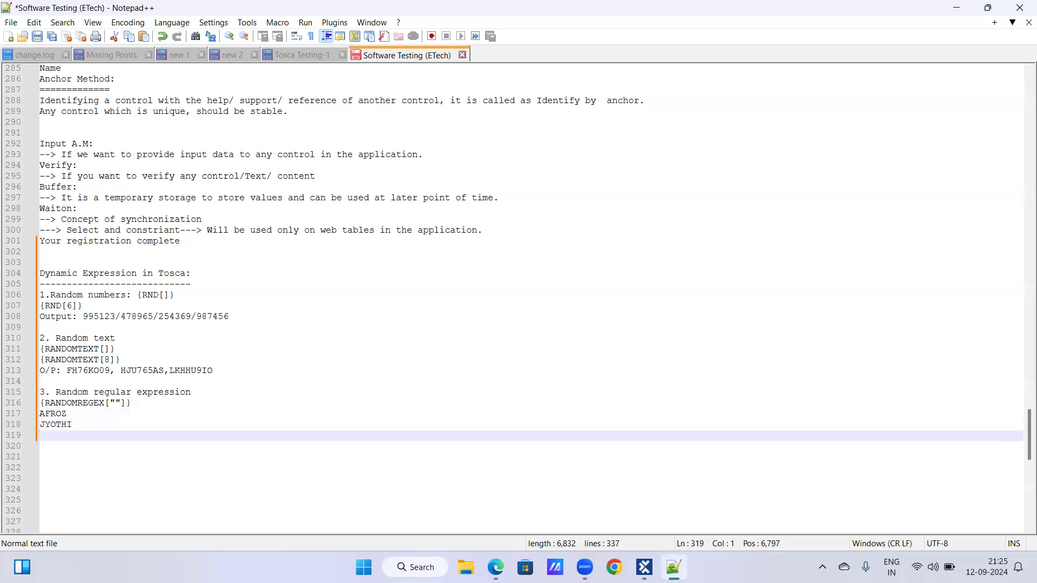
text(RADHA)
key(Return)
text(SEENU)
key(Return)
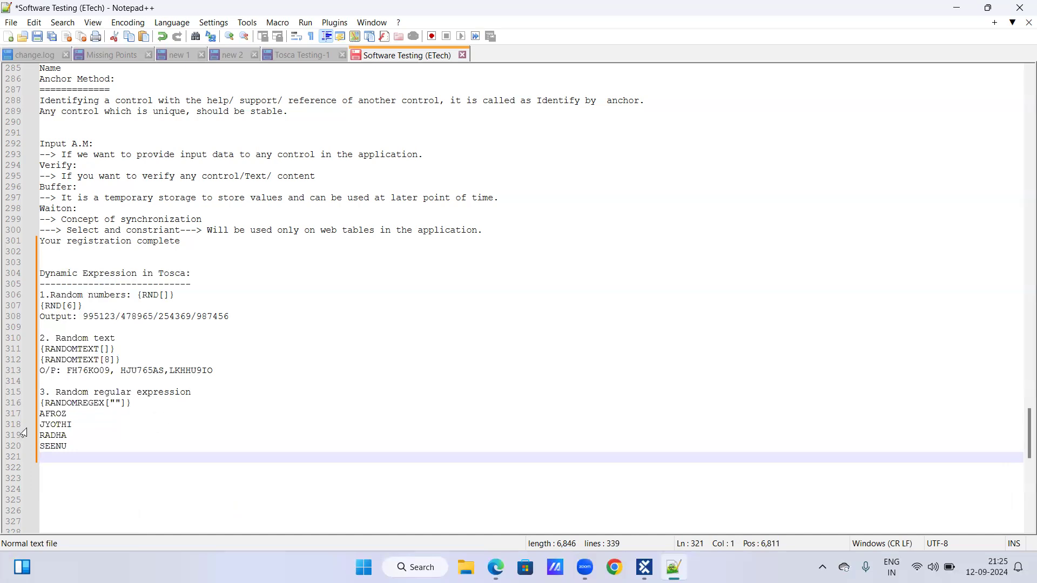
drag(42, 413, 83, 460)
key(Delete)
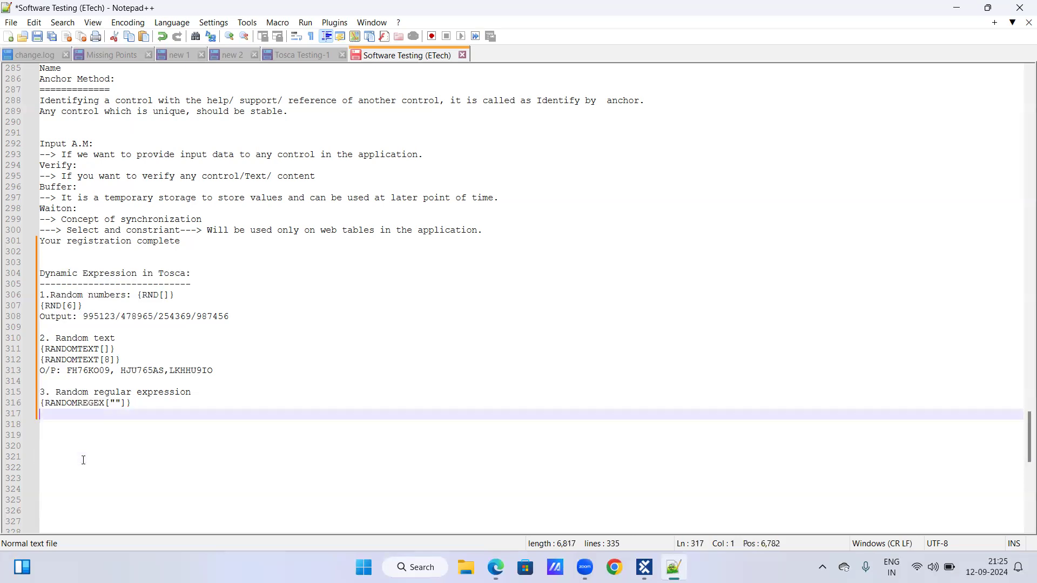
List five sample first names below the RANDOMREGEX syntax, one per line, each with only its initial letter capitalized.
text(Afoz)
key(Return)
key(BackSpace)
key(BackSpace)
key(BackSpace)
text(roz)
key(Return)
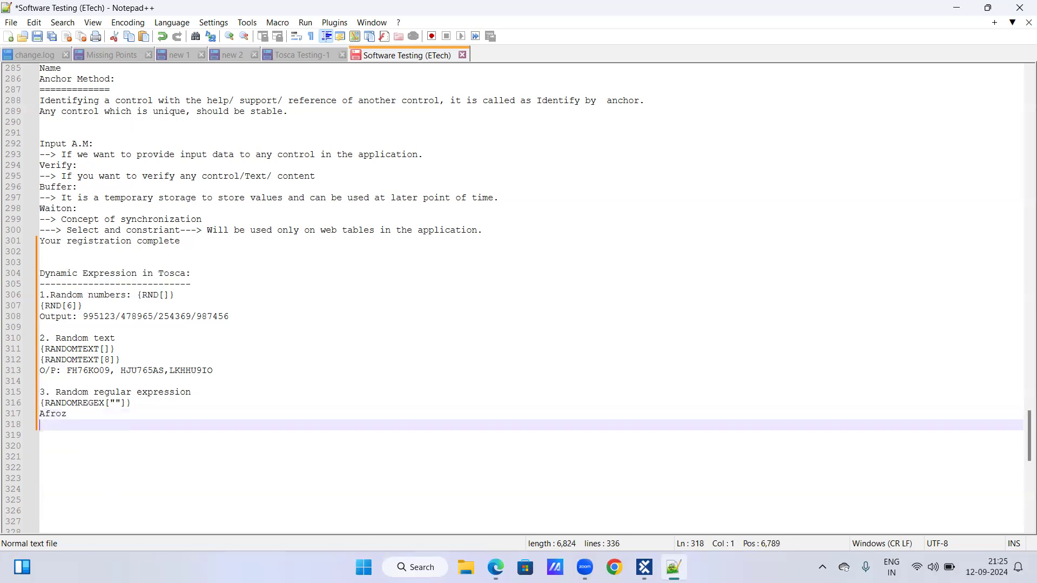
text(Jyothi)
key(Return)
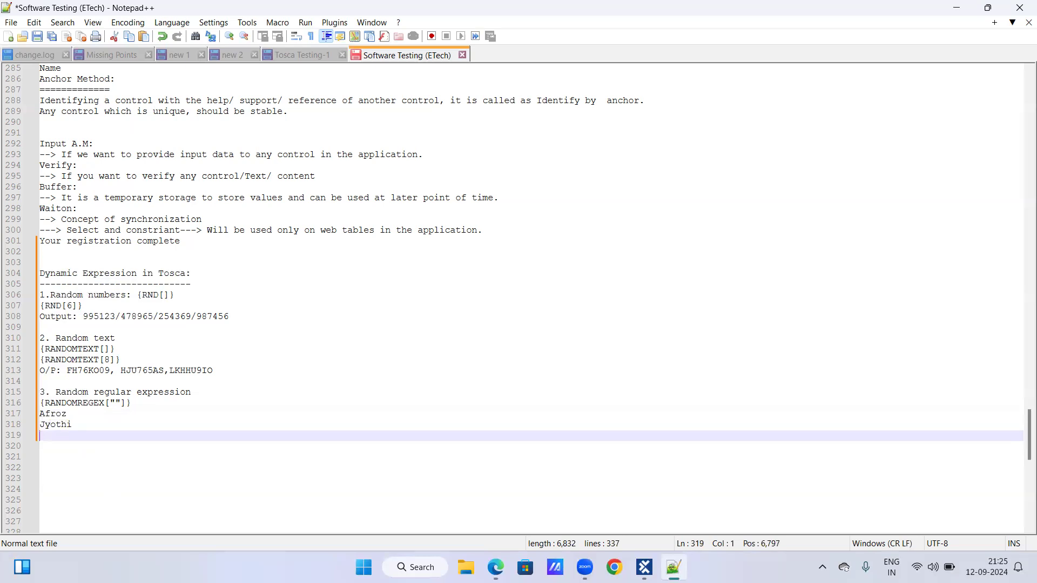
text(Seenu)
key(Return)
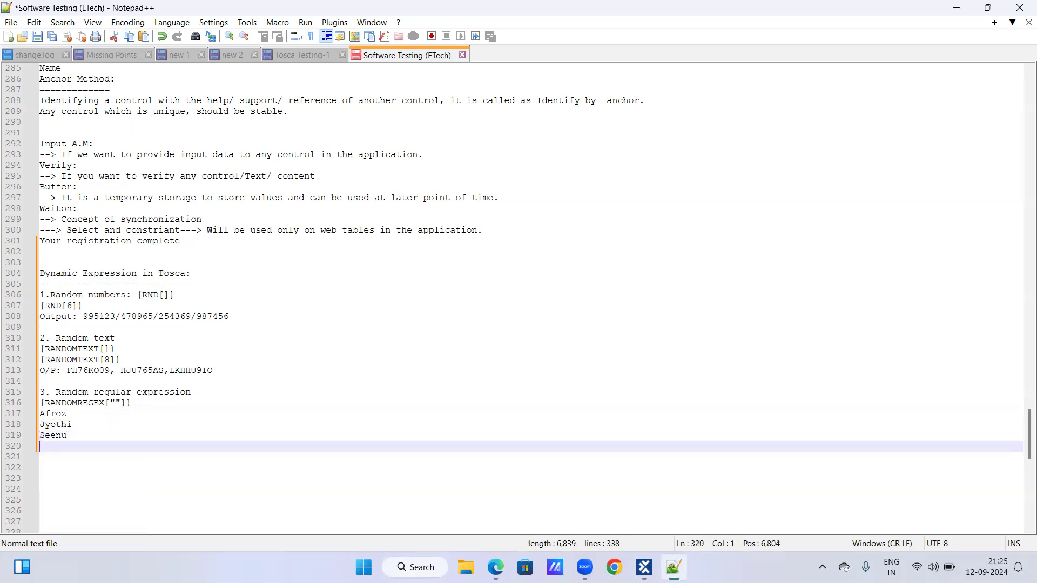
text(Madhu)
key(Return)
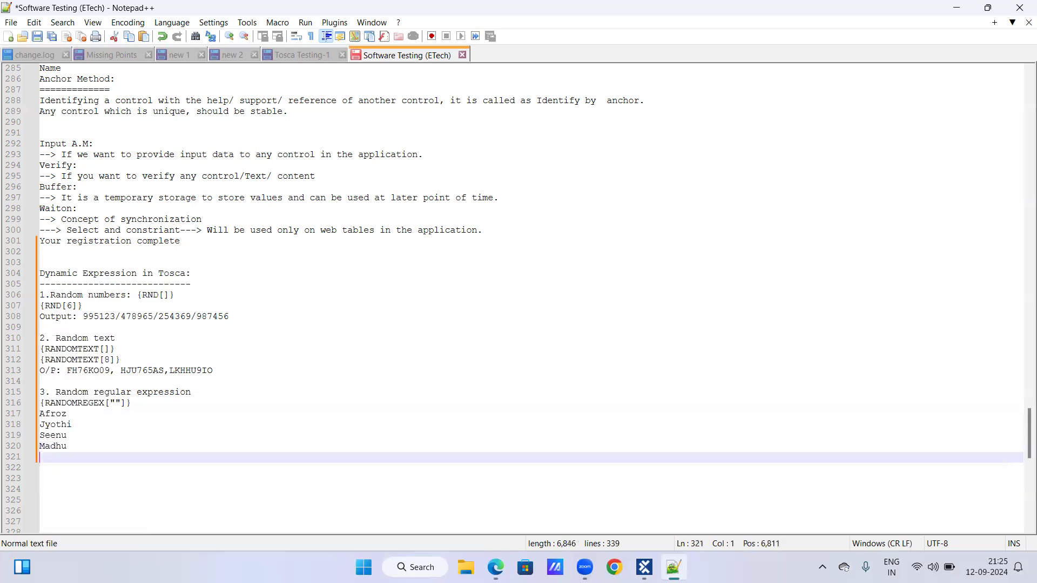
text(Radha)
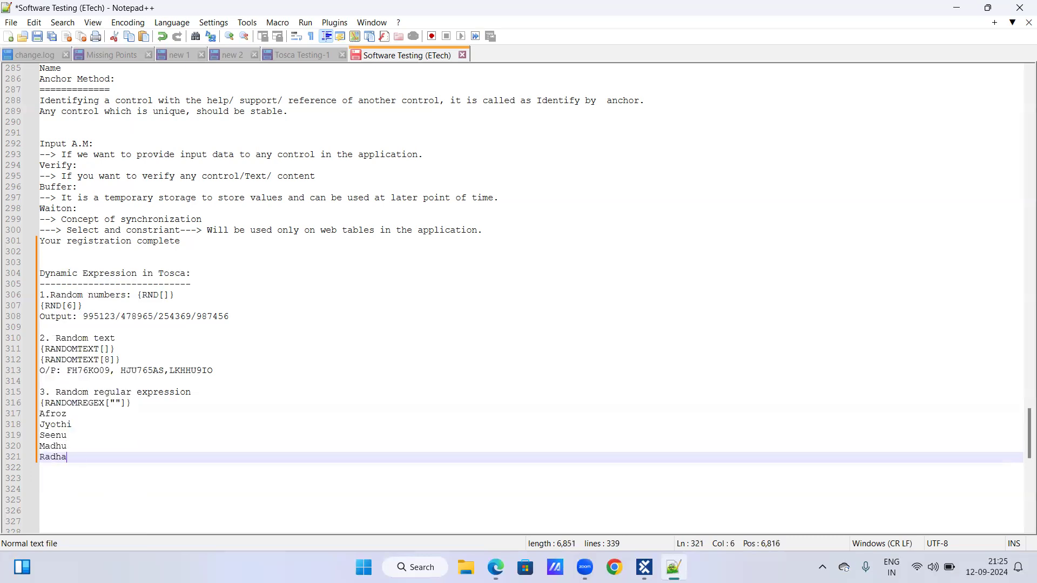
key(Return)
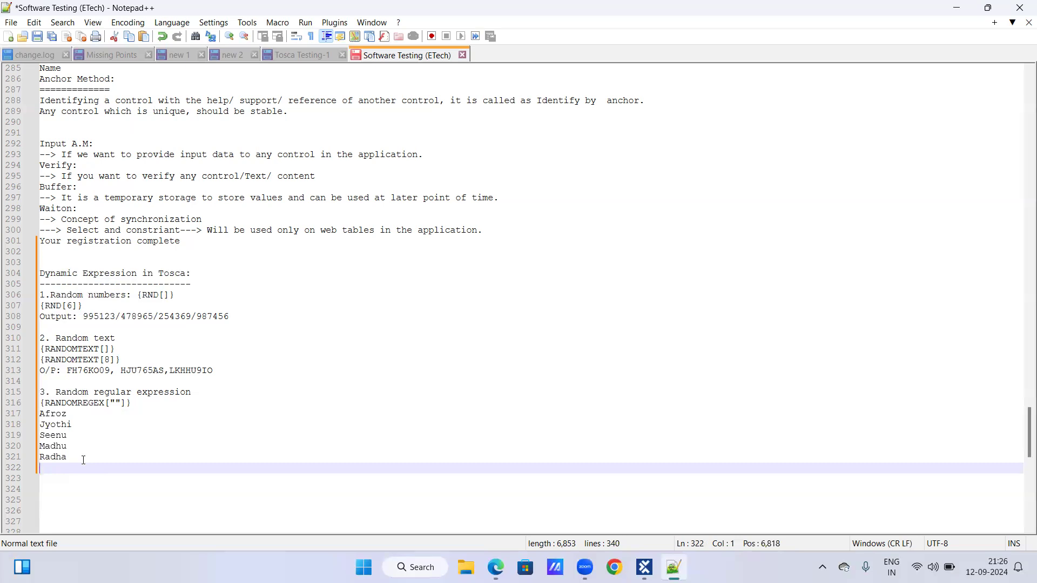
click(41, 413)
key(shift+Down)
key(shift+Down)
key(shift+Down)
key(shift+Down)
key(shift+Down)
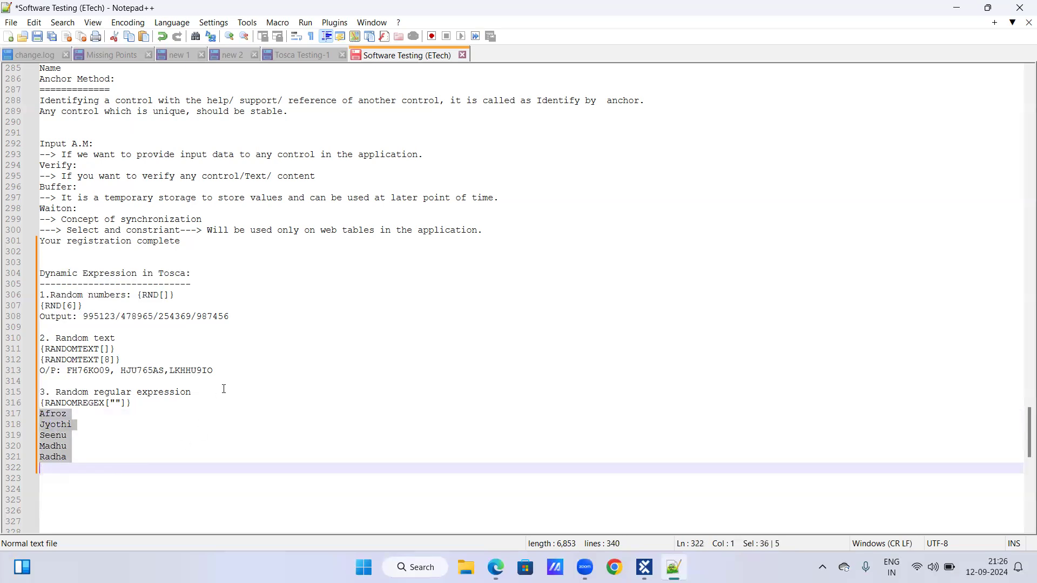
click(49, 416)
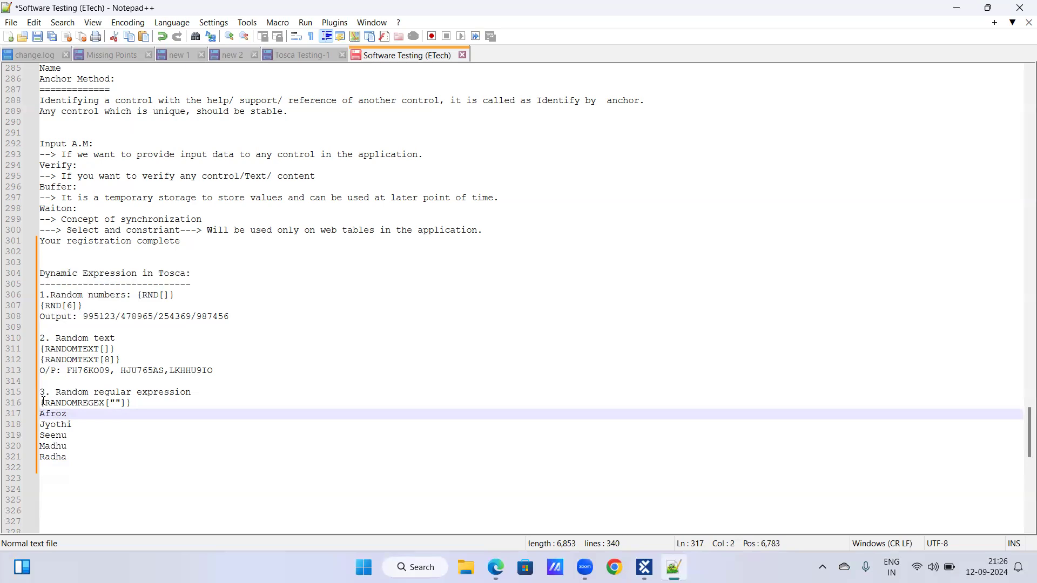
Copy the {RANDOMREGEX[""]} syntax onto the empty line below the list of sample names.
triple_click(42, 400)
key(ctrl+c)
click(144, 401)
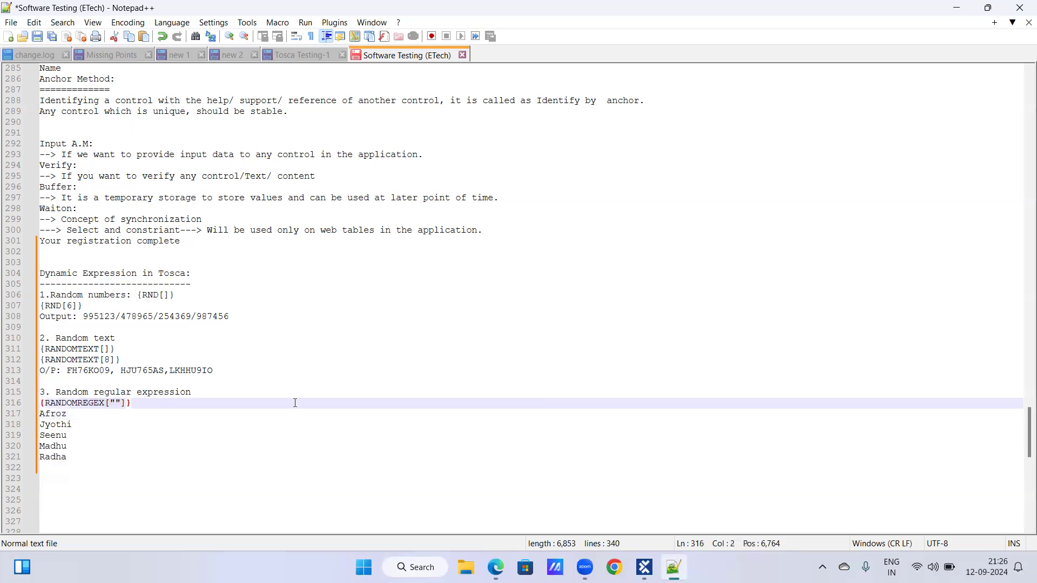
drag(40, 403, 295, 403)
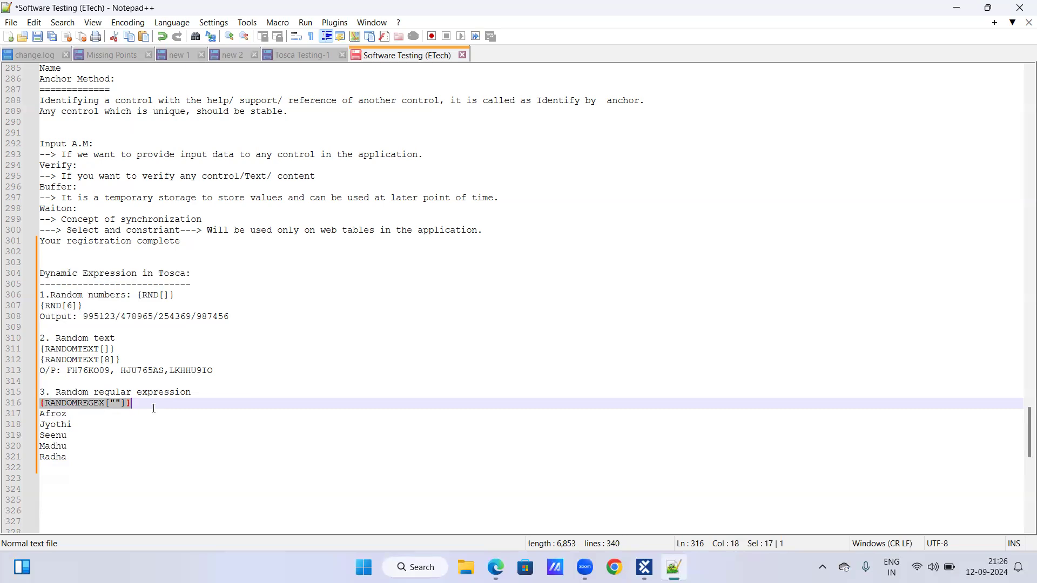
click(75, 465)
key(ctrl+v)
scroll(81, 444, down, 7)
scroll(123, 324, down, 1)
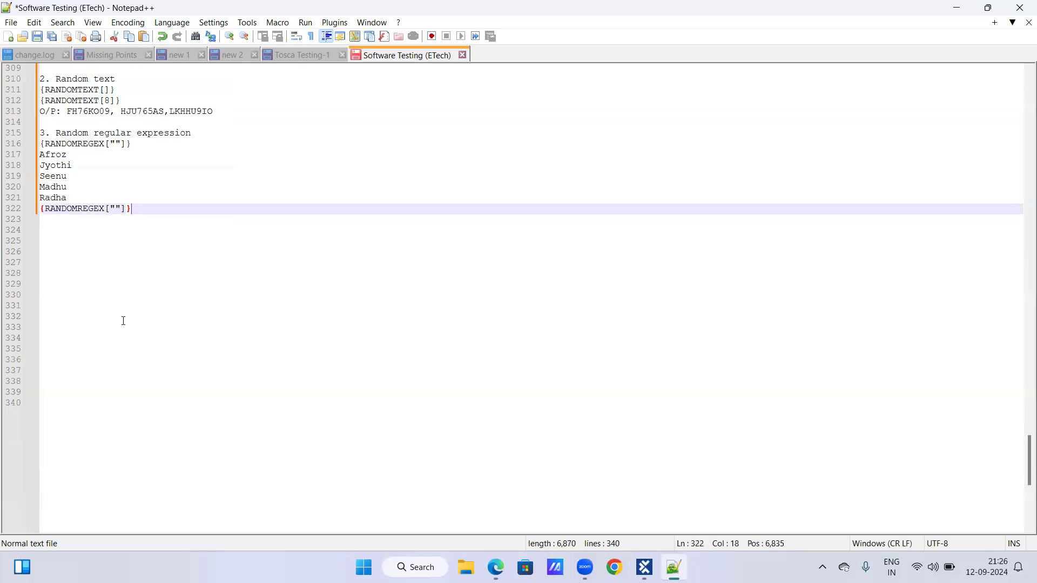
Insert the character class [A-Z] between the quotes of the RANDOMREGEX expression below the sample names.
click(116, 208)
text([])
key(Left)
text(A-)
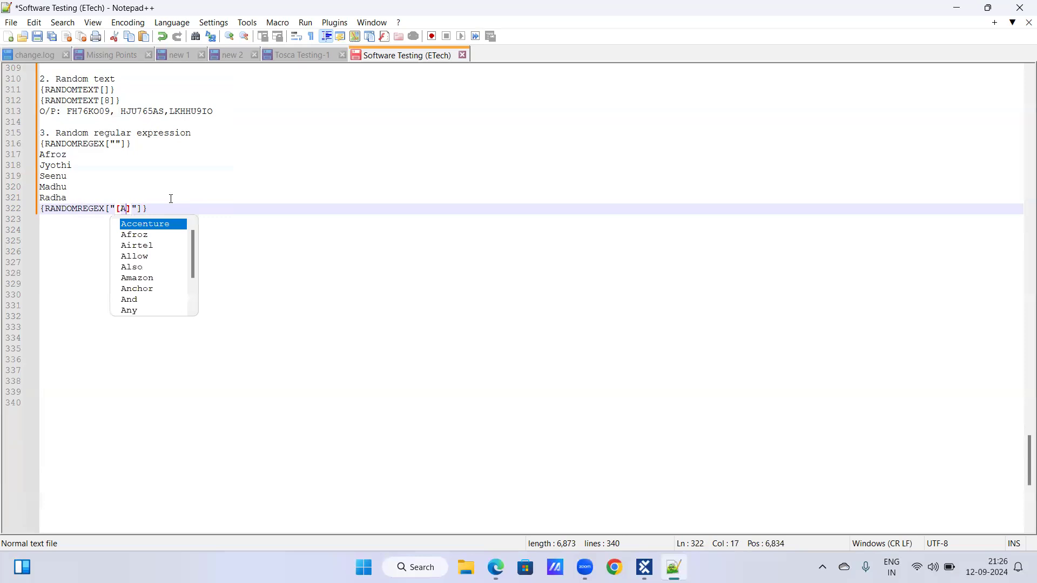
text(Z)
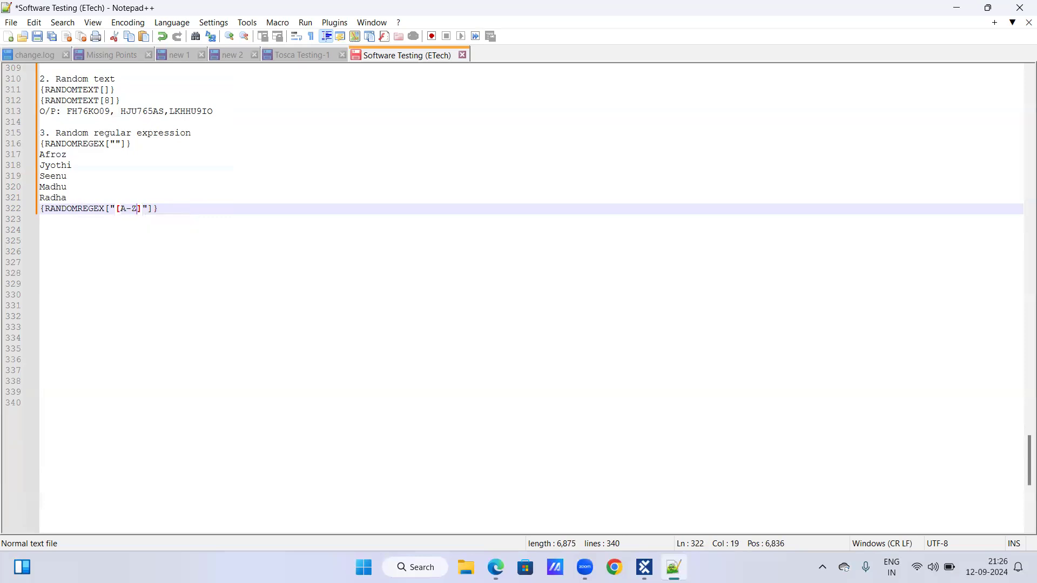
click(190, 200)
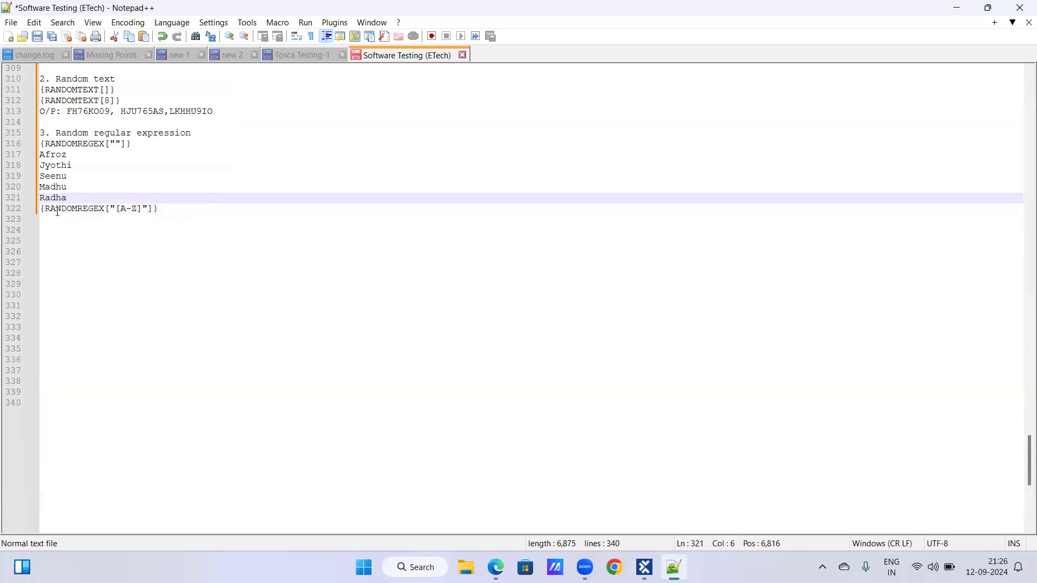
drag(41, 210, 175, 213)
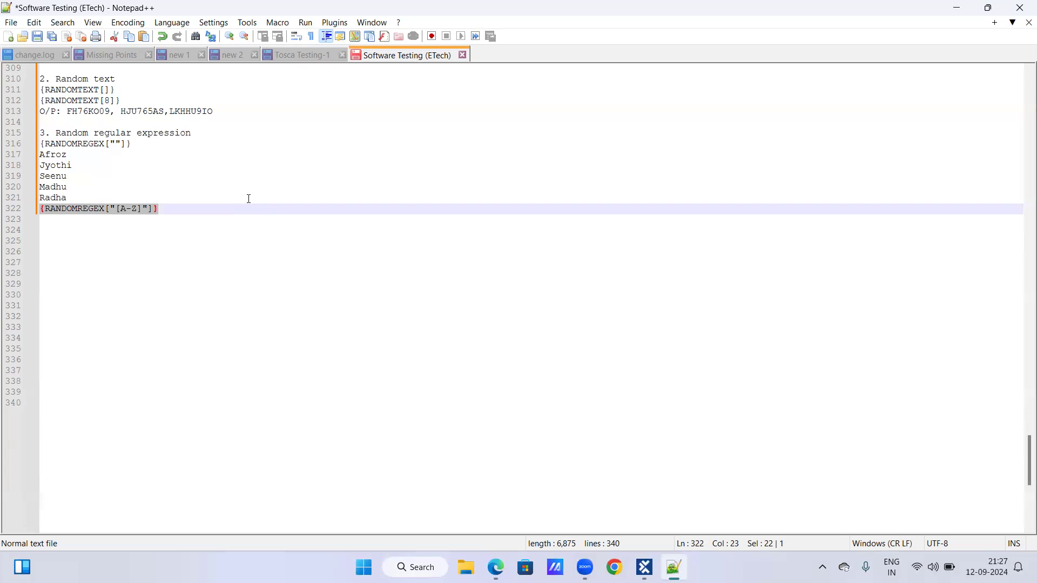
click(165, 211)
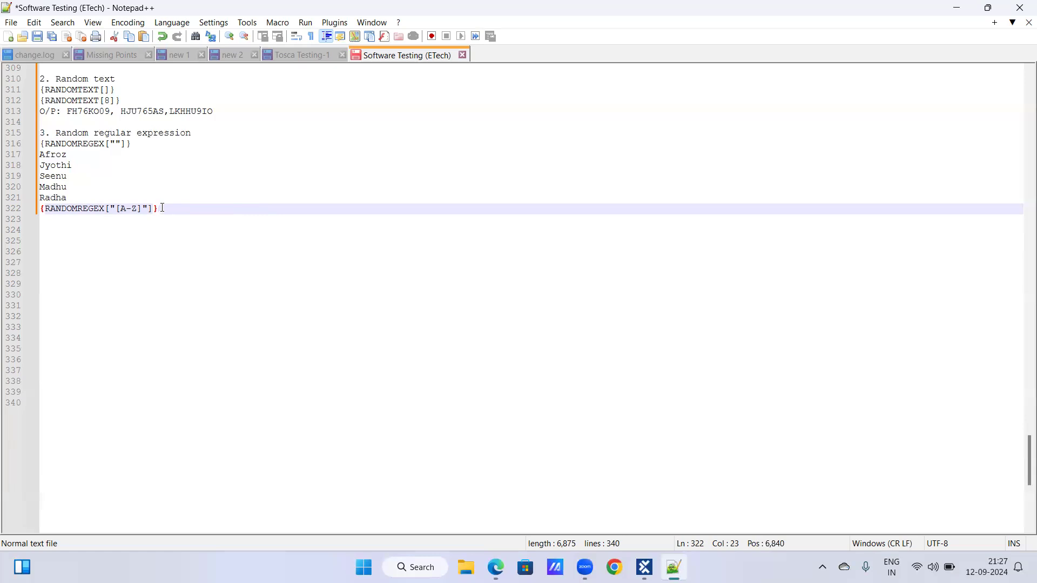
Examine the initial letter of each of the five sample names in the list.
key(Left)
key(Left)
click(44, 157)
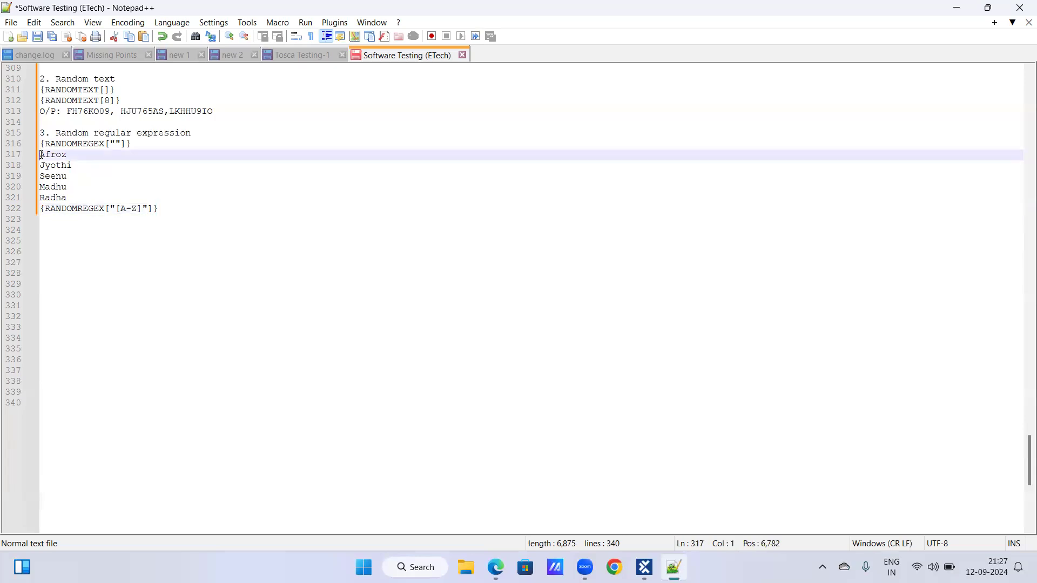
click(46, 167)
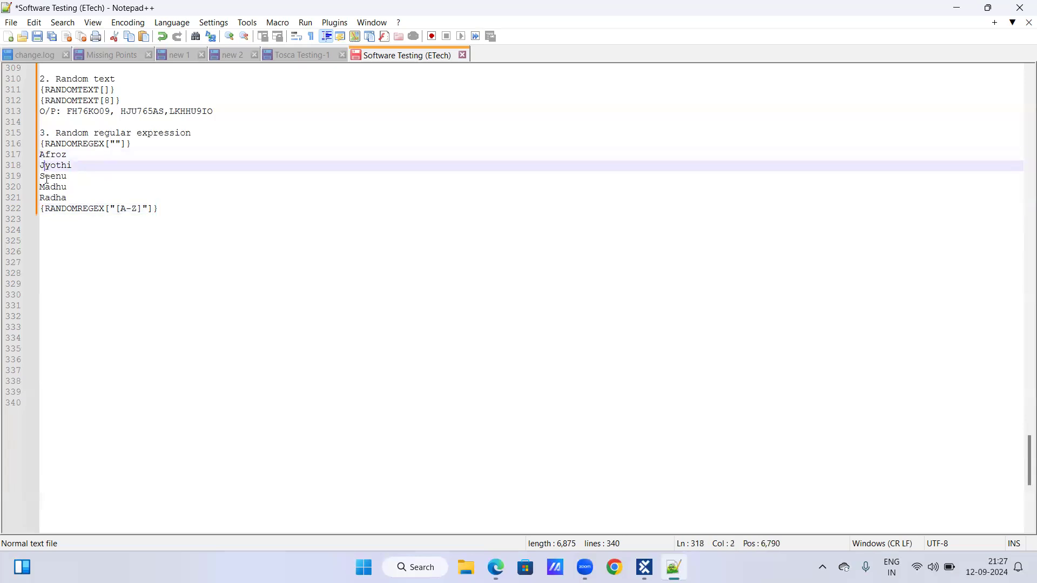
click(46, 178)
click(47, 186)
click(50, 198)
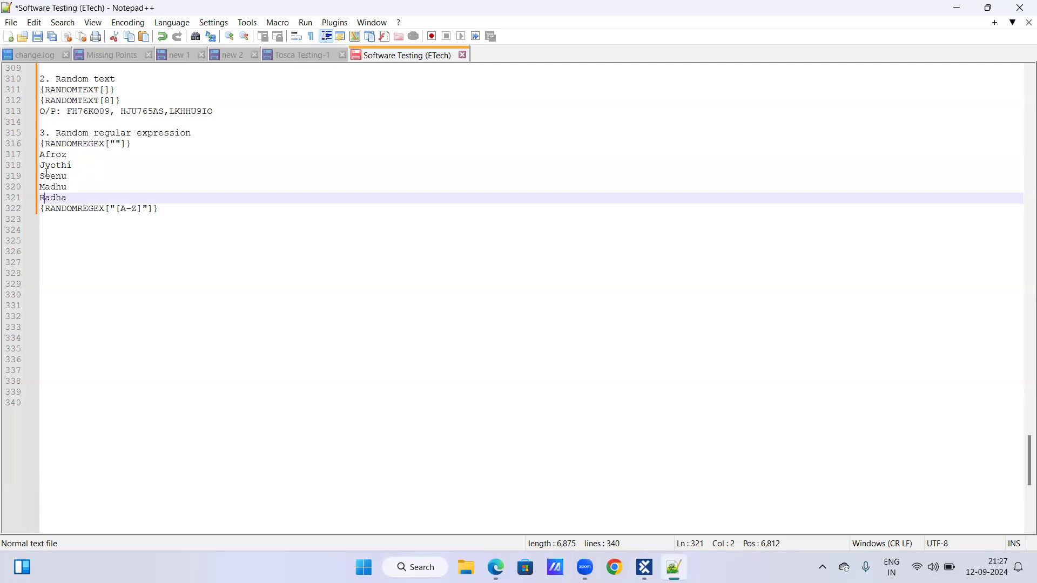
Add the quantifier {1} directly after [A-Z] in the RANDOMREGEX expression below the names.
click(143, 209)
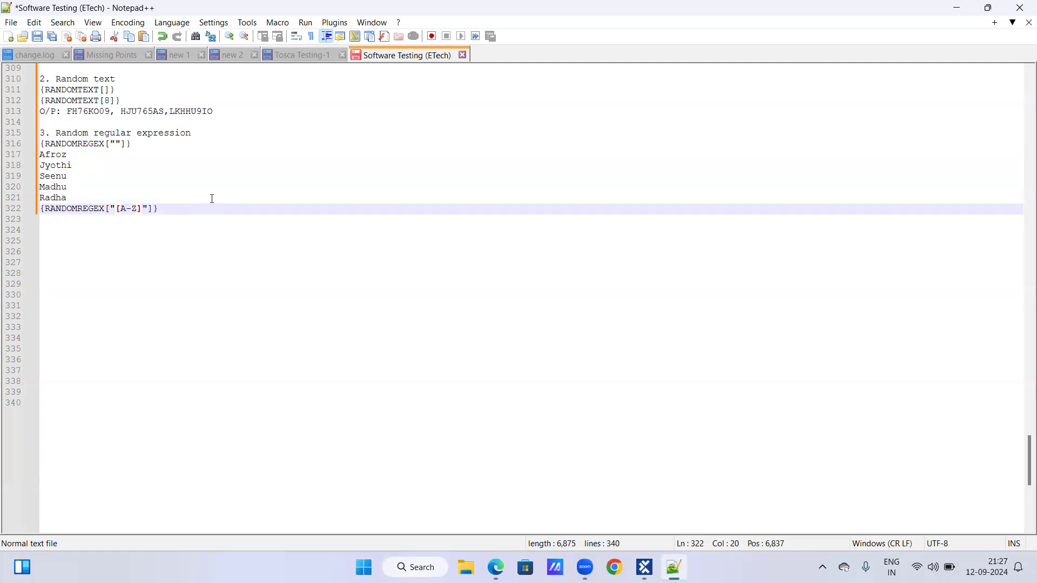
text({1})
click(195, 208)
click(117, 209)
drag(118, 209, 171, 209)
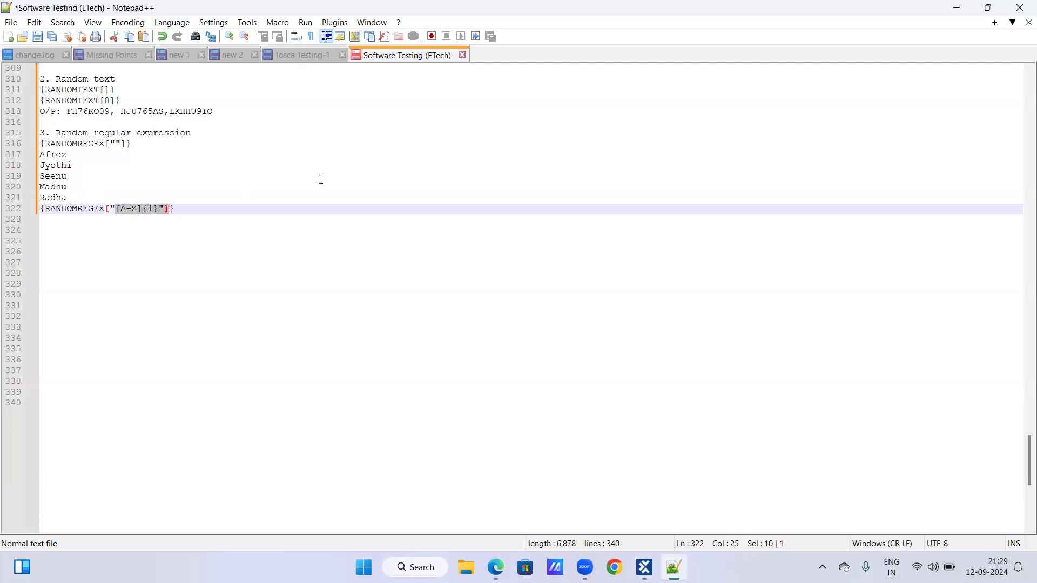
click(147, 209)
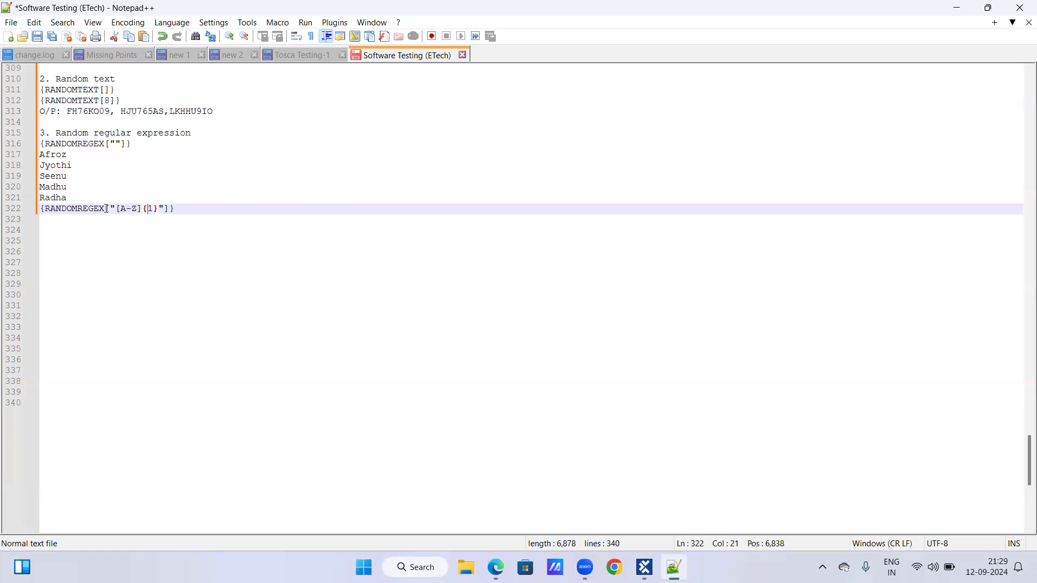
Copy the bracketed part of the [A-Z]{1} expression onto a new line below and remove the {1}, keeping only [A-Z] inside the quotes.
drag(105, 210, 176, 215)
key(ctrl+c)
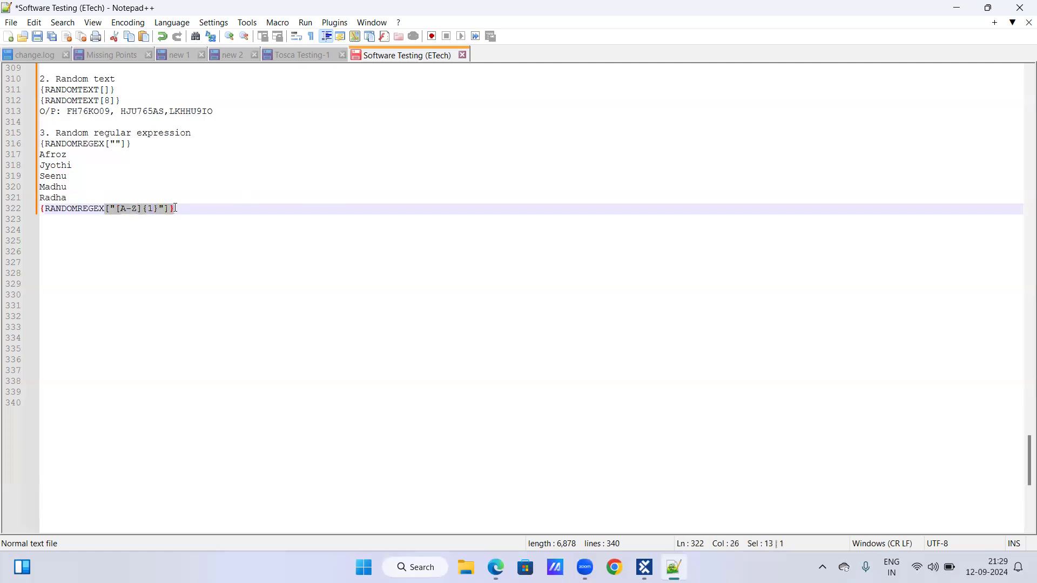
click(182, 209)
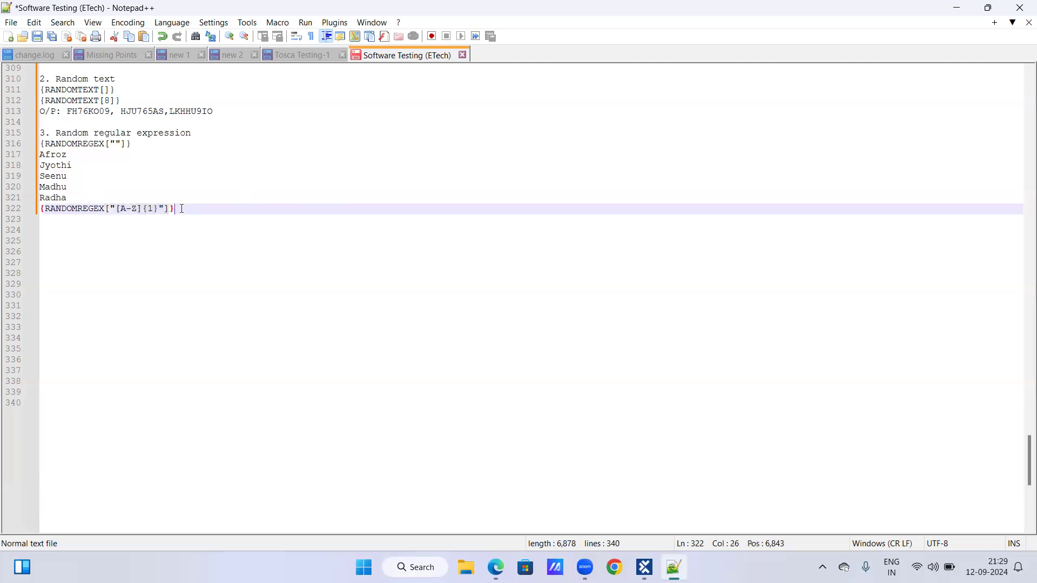
key(Return)
key(ctrl+v)
key(Left)
key(Left)
key(Left)
key(BackSpace)
key(BackSpace)
key(BackSpace)
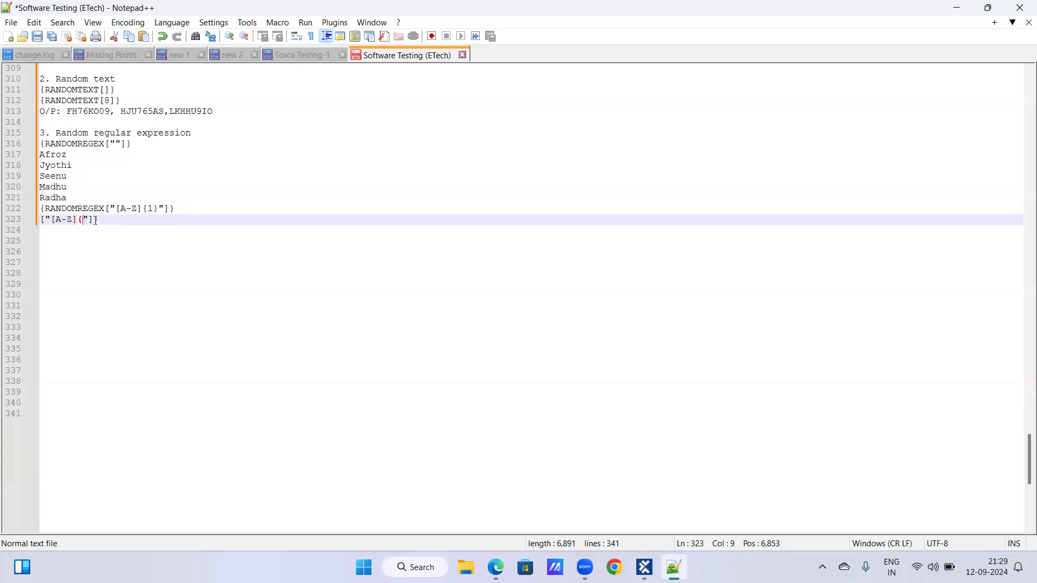
click(95, 220)
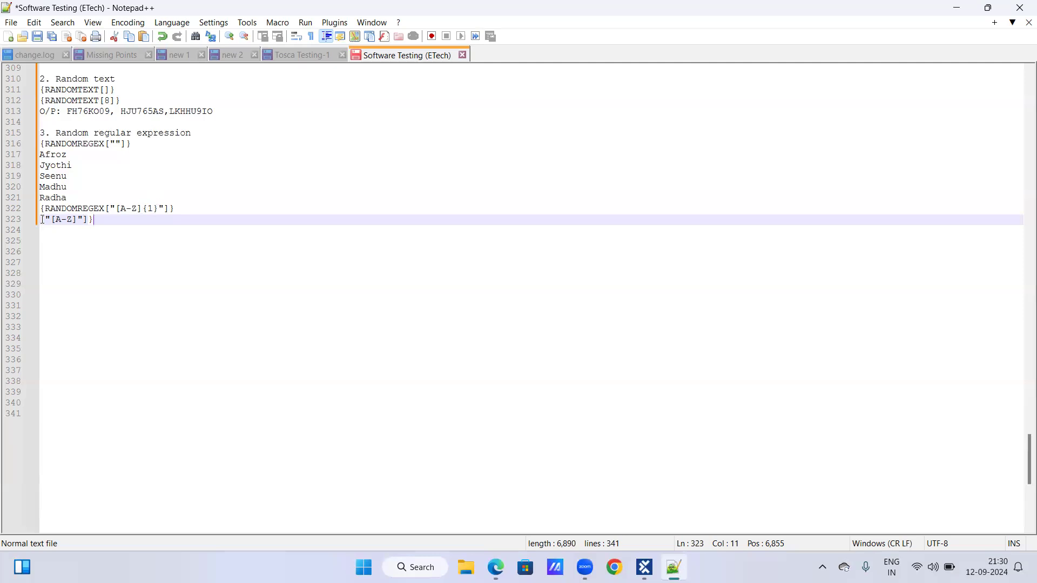
Copy the full RANDOMREGEX expression with [A-Z]{1} below the shortened [A-Z] line, leaving one blank line between them.
click(42, 210)
shift+click(184, 210)
key(ctrl+c)
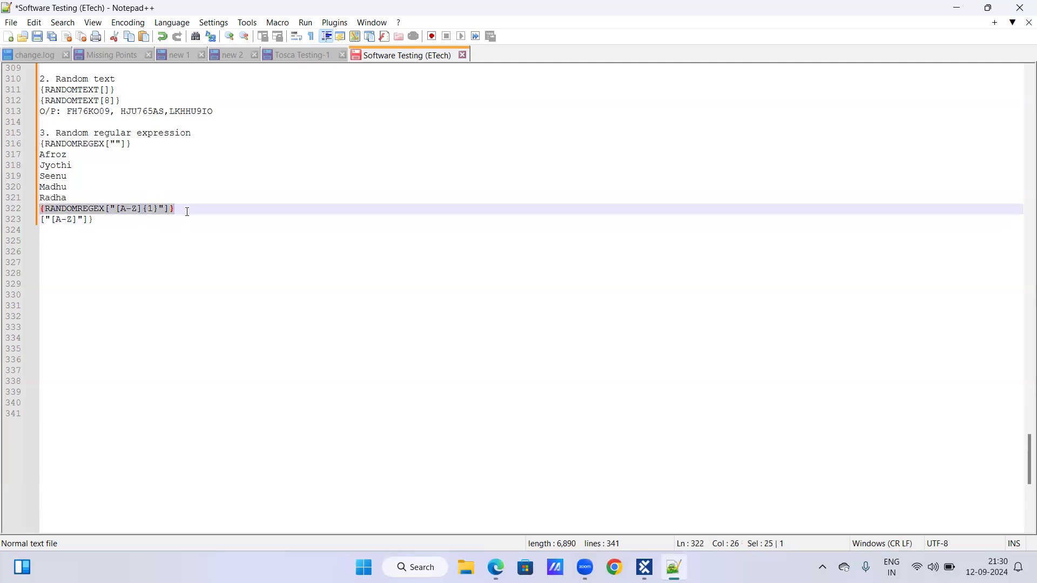
click(109, 217)
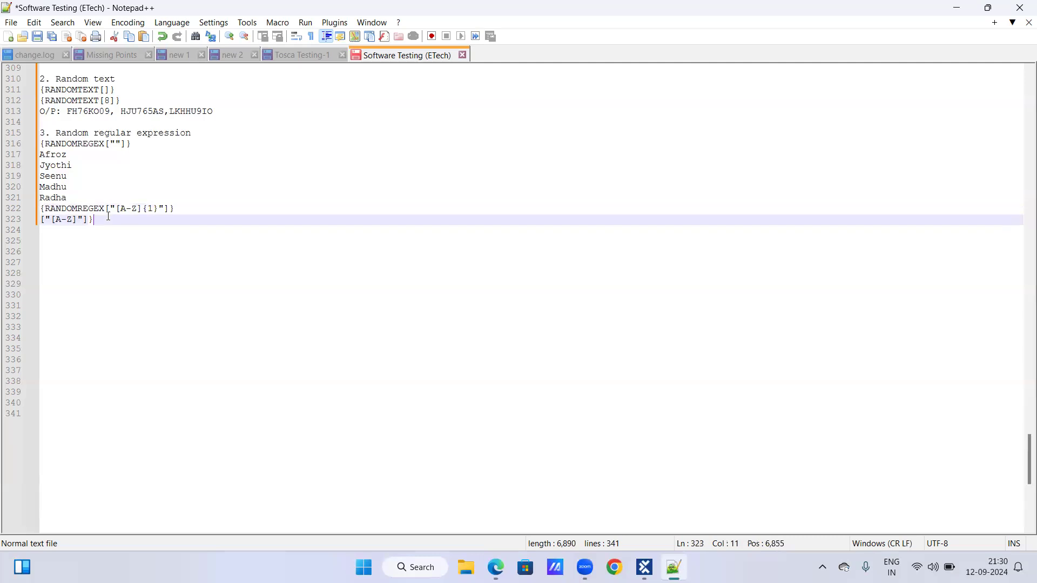
key(Return)
key(Return)
key(ctrl+v)
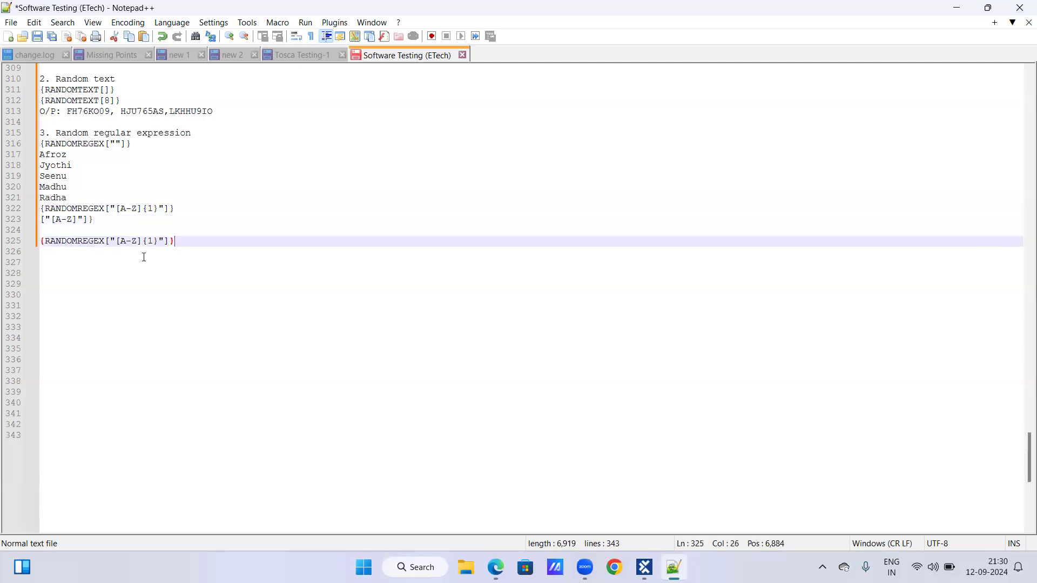
Replace the {1} quantifier in the copied RANDOMREGEX expression with the character class [a-z].
click(157, 242)
key(BackSpace)
key(BackSpace)
key(BackSpace)
key(BackSpace)
text([A)
key(BackSpace)
text(a-z])
Add the quantifier {7} and the end anchor $ after [a-z] in the last RANDOMREGEX expression.
double_click(66, 155)
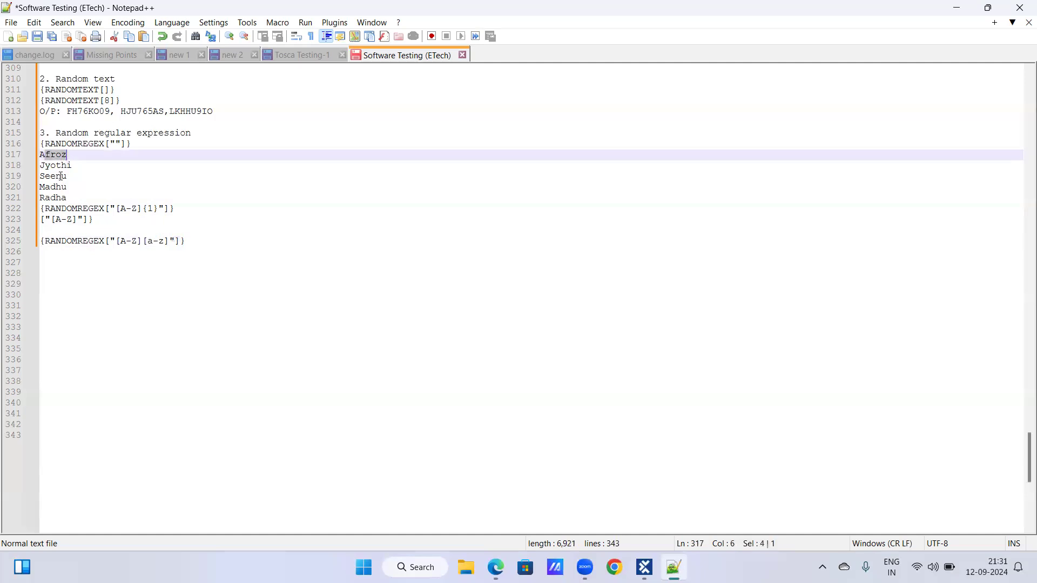
click(45, 166)
double_click(75, 165)
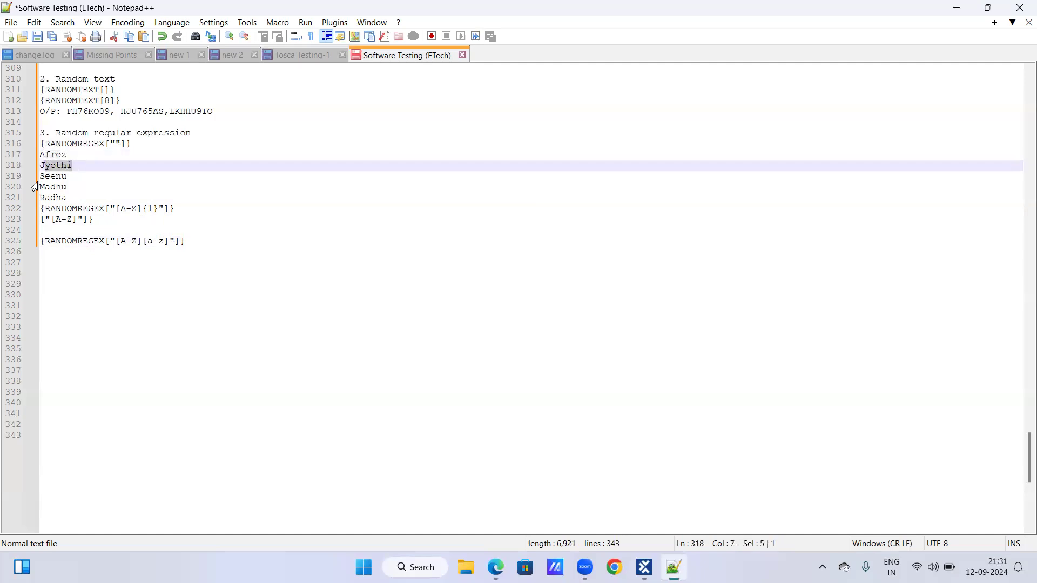
drag(45, 177, 68, 188)
click(166, 241)
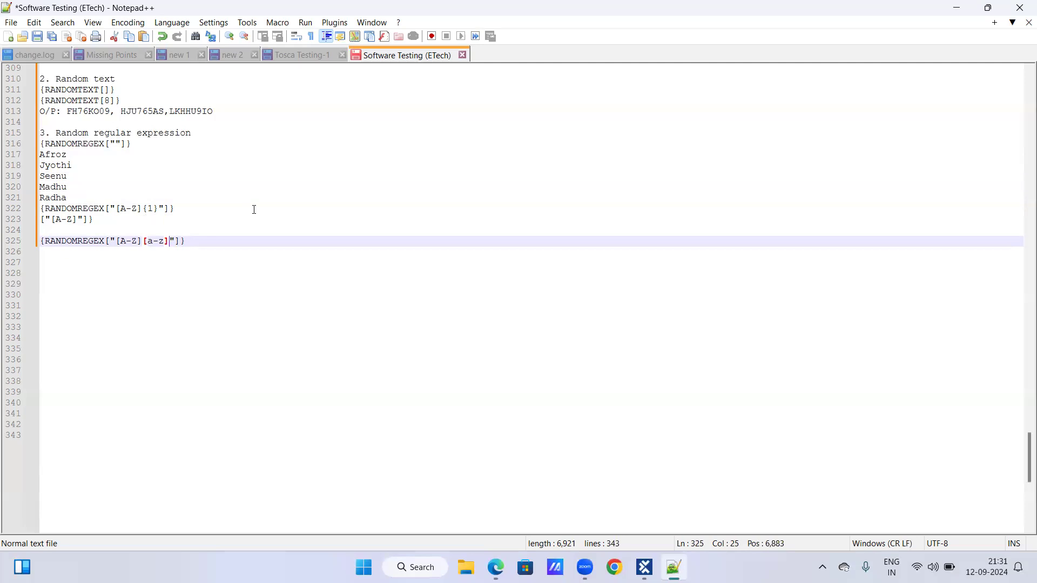
text({7})
text($)
Insert the start anchor ^ before [A-Z] in the last RANDOMREGEX expression.
click(117, 241)
text(^)
key(Left)
key(shift+Right)
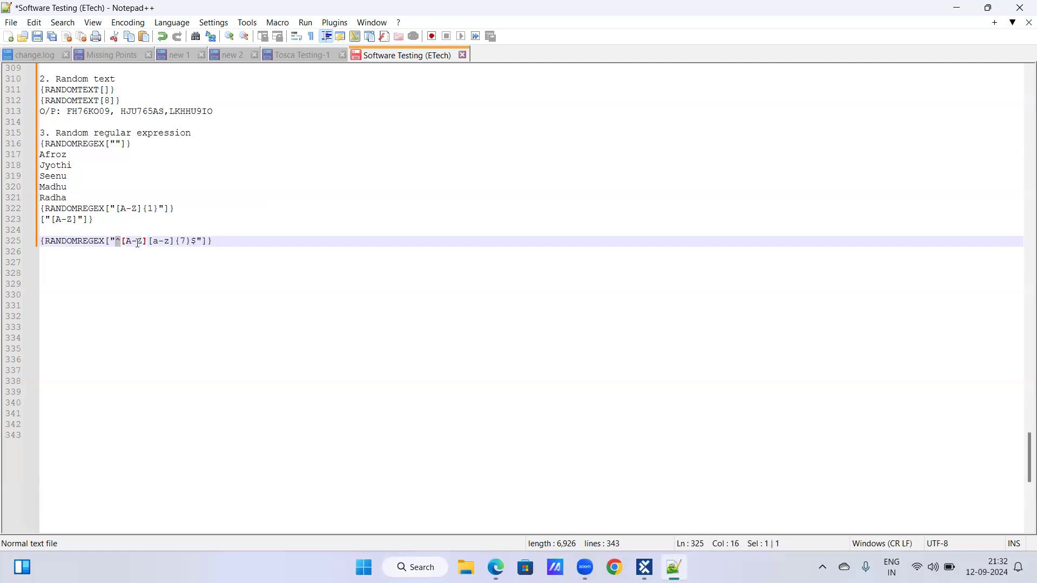
click(197, 241)
drag(116, 240, 121, 240)
click(195, 241)
click(244, 236)
Enter the sample output line 'o/p: Tasdrfbg, Bwefgtre, Krtgerdfr' below the RANDOMREGEX expression with ^[A-Z][a-z]{7}$.
key(Return)
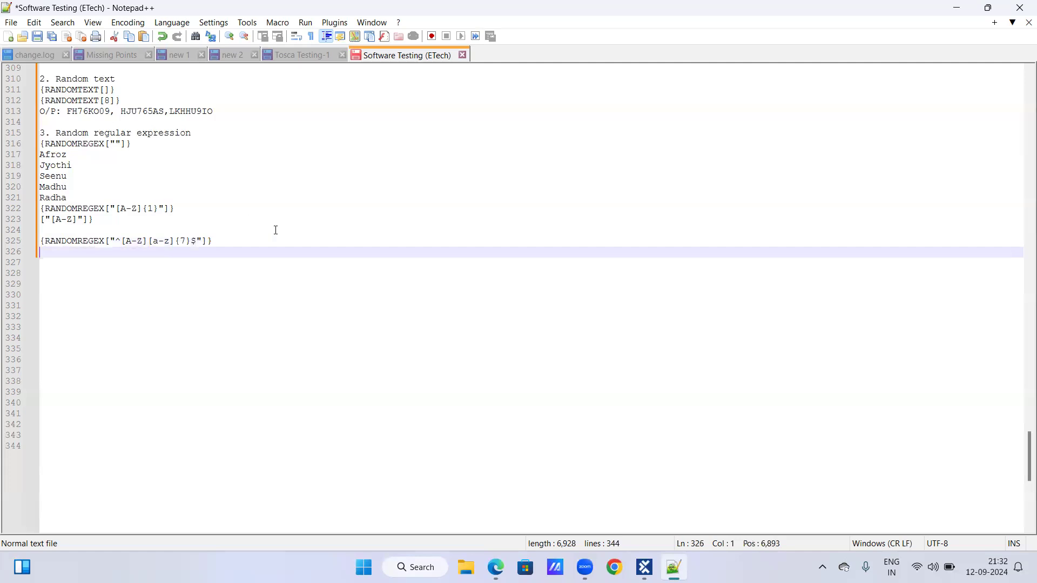
text(o/p: T)
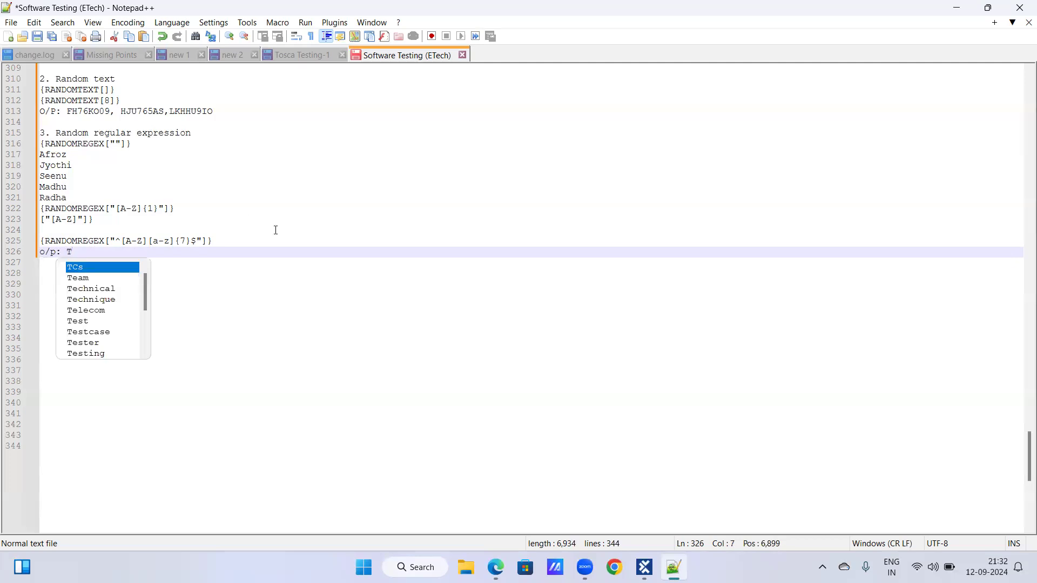
text(as)
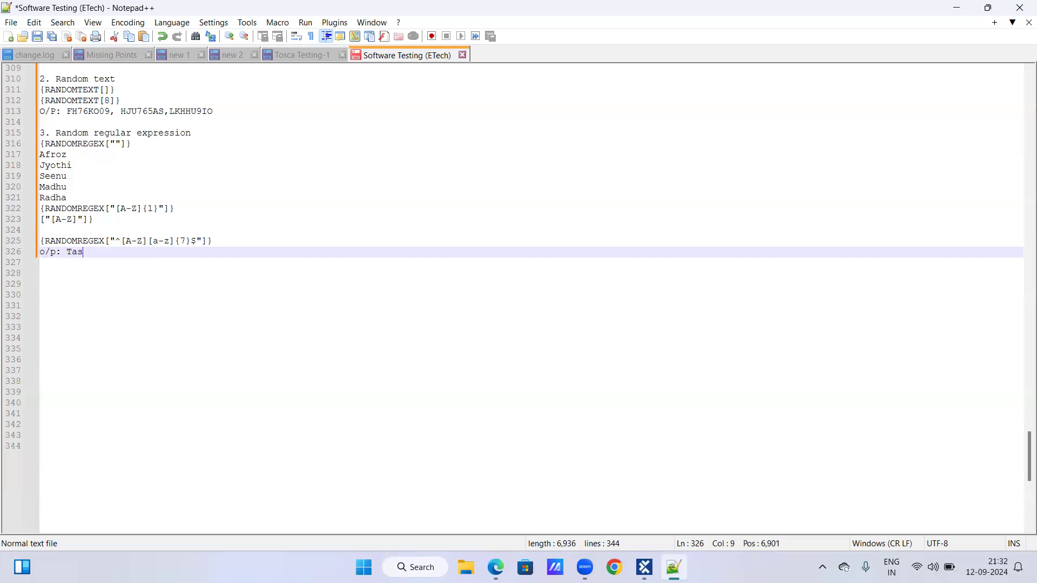
text(drfbg, B)
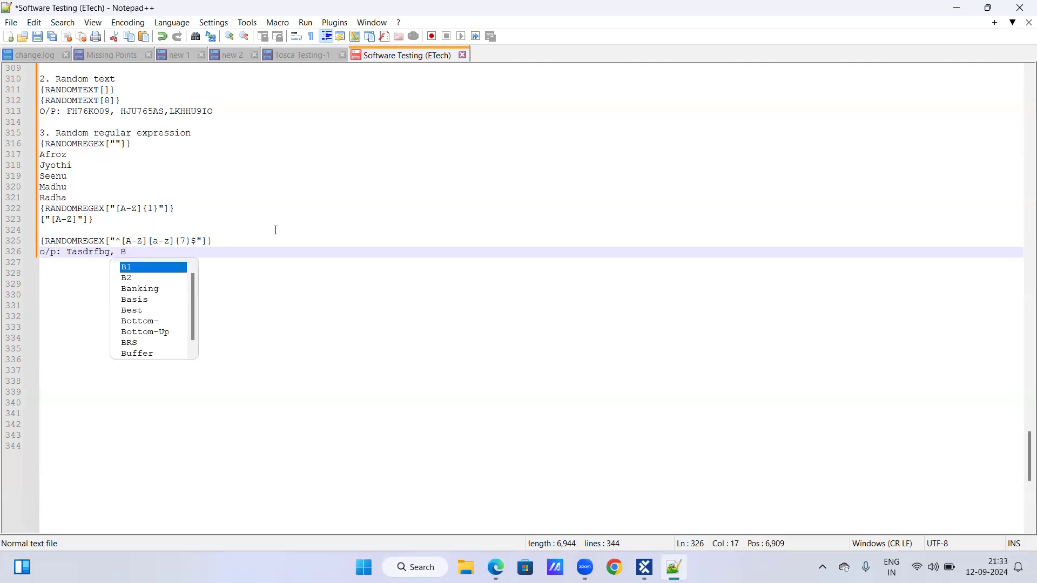
text(wefgtr)
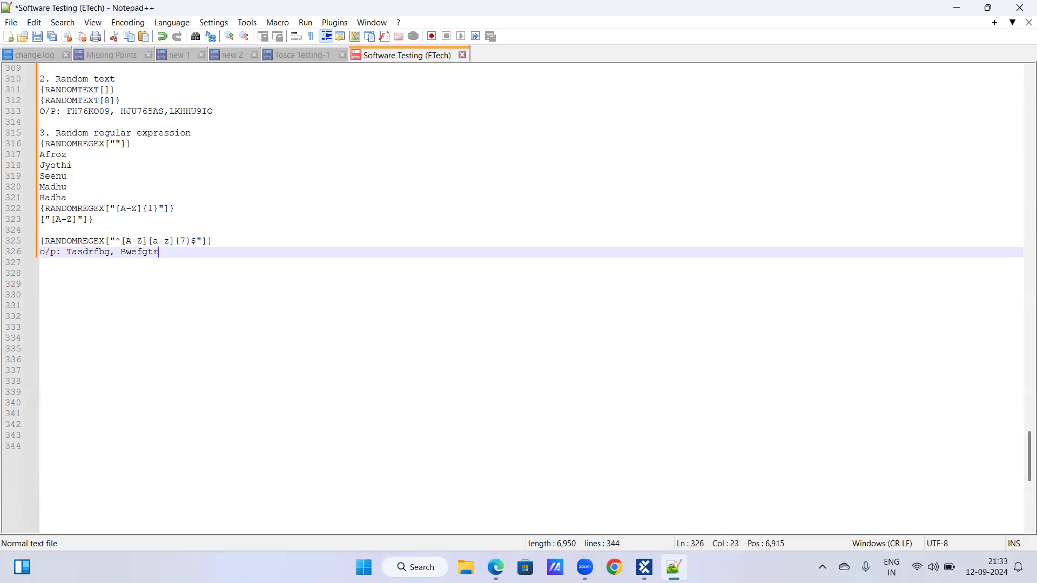
text(e, K)
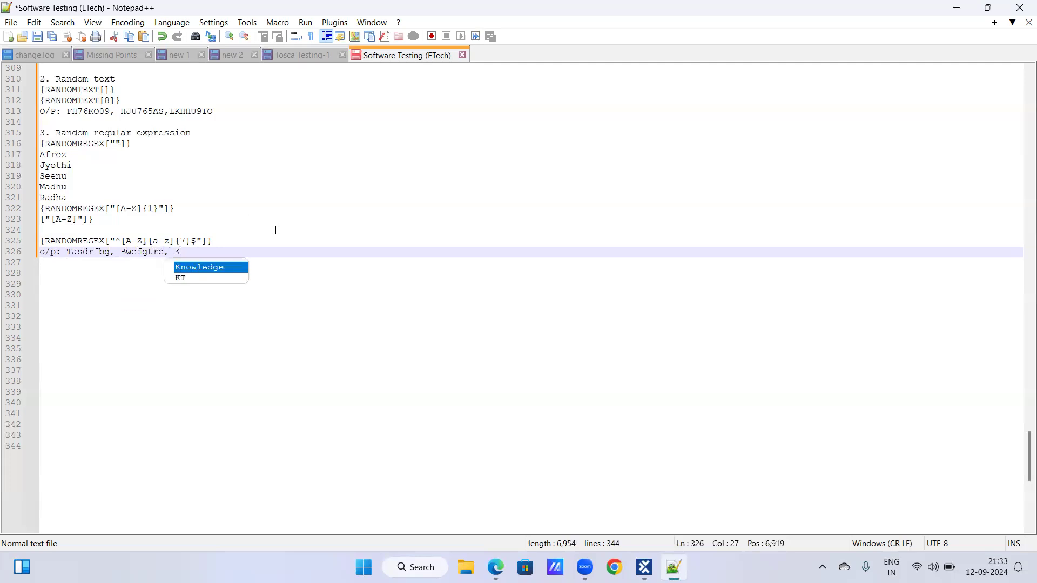
text(rtgerdfr)
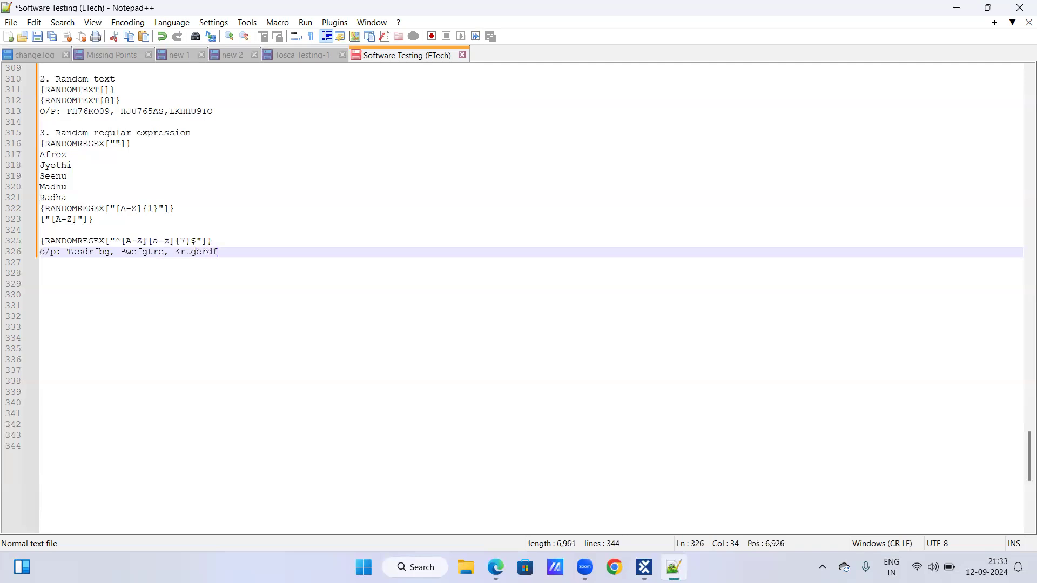
Add the heading 5. Generate userId's: after a blank line below the sample output, and start a new line under it.
click(241, 258)
click(240, 251)
key(Return)
key(Return)
text(5. G)
text(enrate u)
text(ser)
key(BackSpace)
key(BackSpace)
key(BackSpace)
key(BackSpace)
key(BackSpace)
key(BackSpace)
key(BackSpace)
key(BackSpace)
key(BackSpace)
key(BackSpace)
text(nerate user)
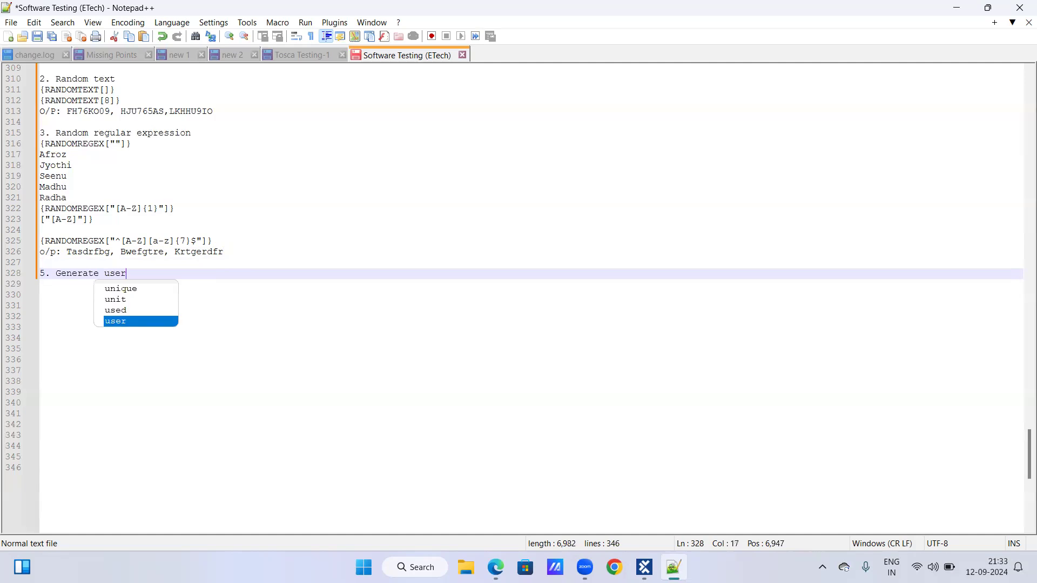
key(Escape)
text(Id's:)
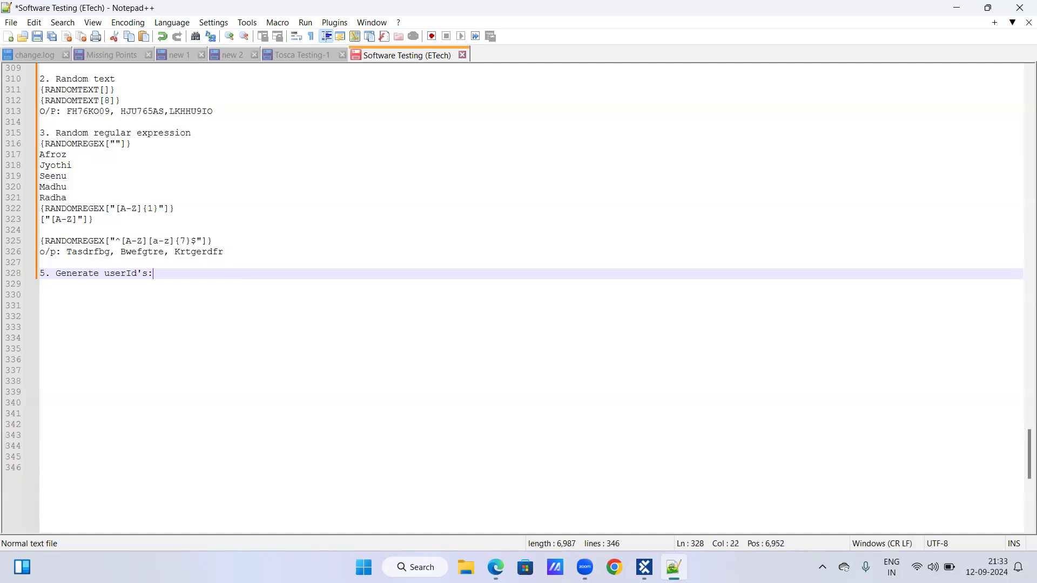
key(Return)
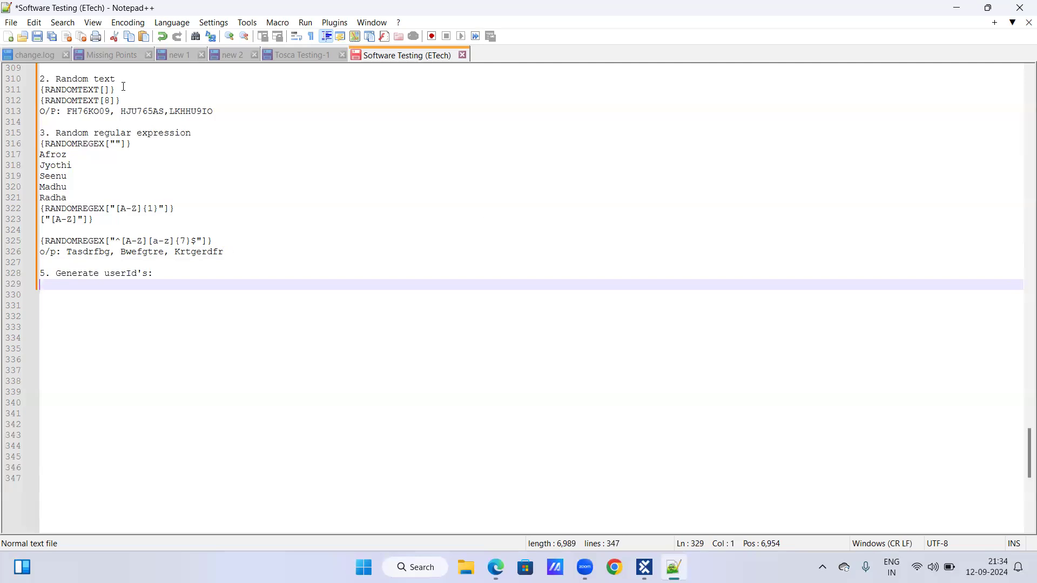
Leave a blank line under the Generate userId's heading and begin the expression {RANDOMREGEX[] below it.
click(159, 274)
key(Return)
key(Return)
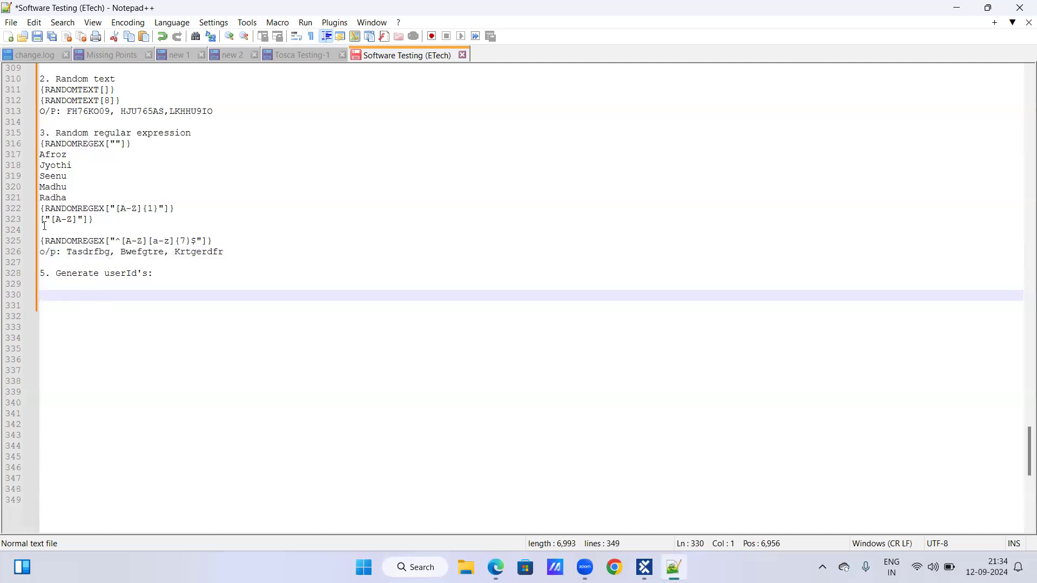
text({RANDOM)
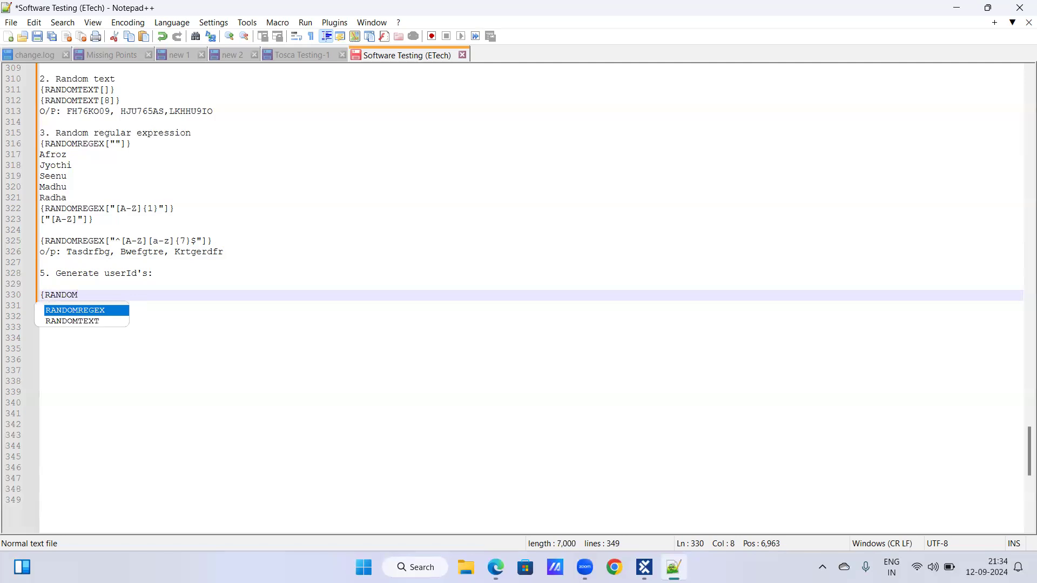
key(Return)
text([])
key(Left)
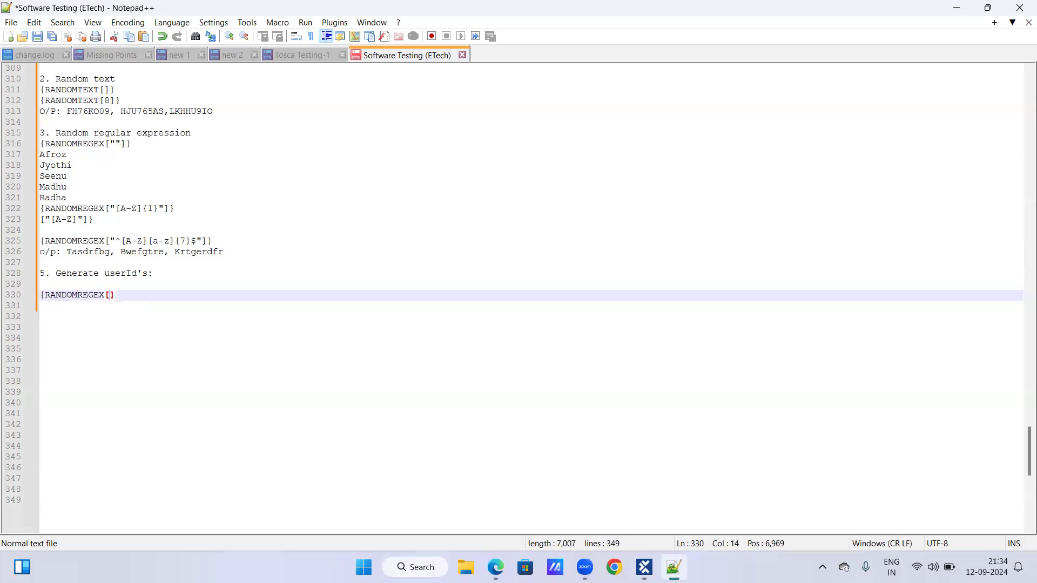
Add an empty pair of double quotes inside the new expression's square brackets and close it with }.
text("")
key(BackSpace)
key(BackSpace)
text("")
key(Right)
text(})
Enter the start anchor ^, the character class [A-Z] and the end anchor $ between the quotes of the user ID expression.
key(Left)
key(Left)
key(Left)
text(^$)
key(Left)
text([])
key(Left)
text(a-)
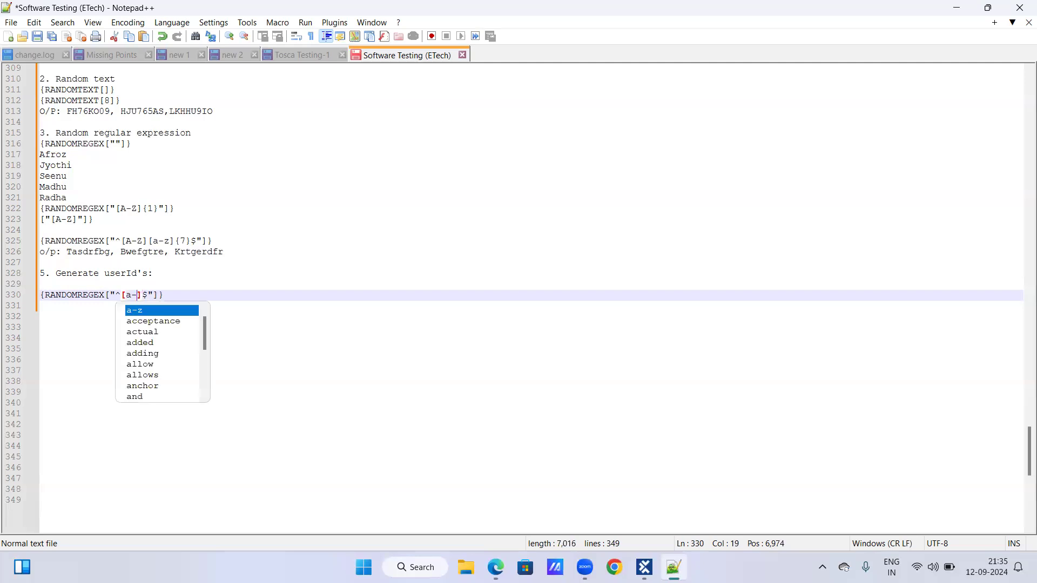
key(BackSpace)
key(BackSpace)
text(-Z)
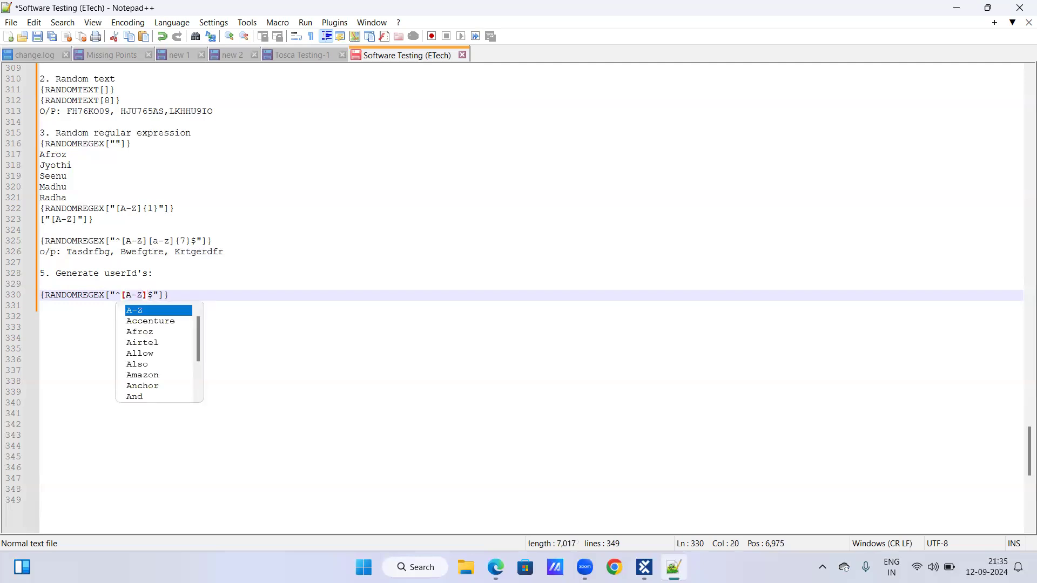
text( [])
Add the lowercase class [a-z] with the quantifier {5} after [A-Z] in the user ID expression.
key(BackSpace)
key(BackSpace)
key(BackSpace)
key(Right)
text([)
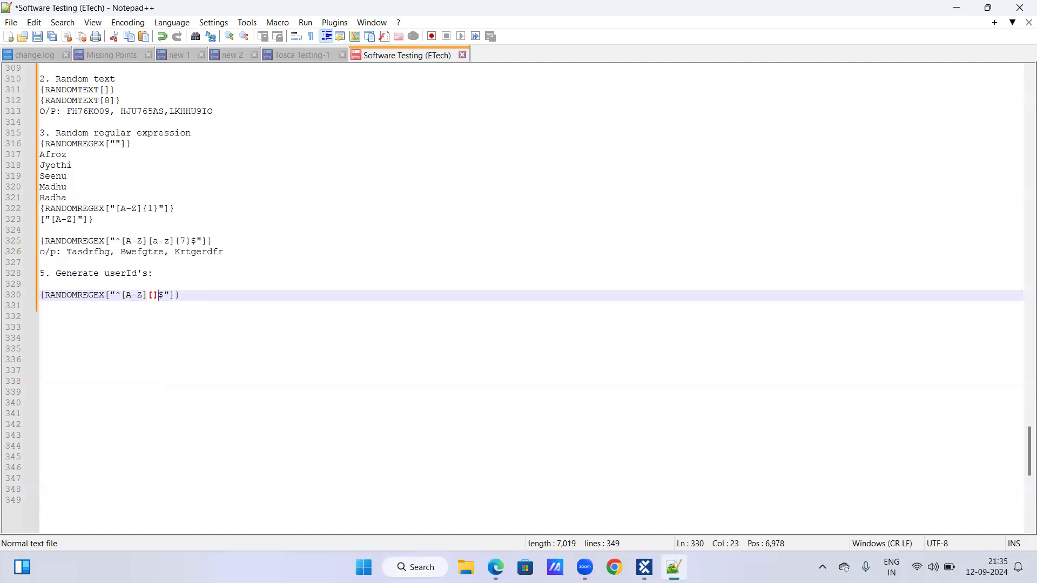
text(a-)
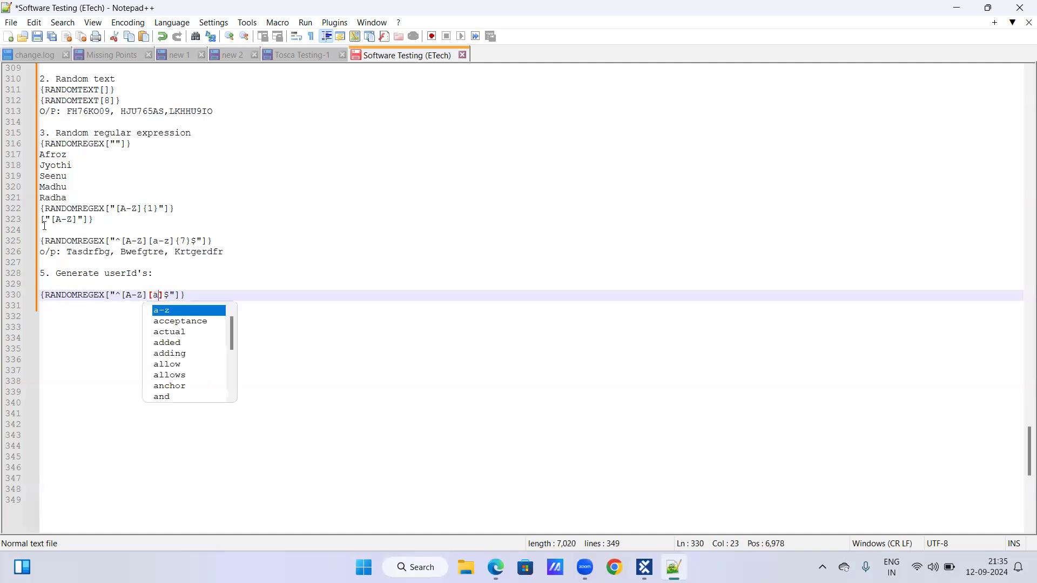
text(Z)
key(Right)
text({})
key(Left)
text(5)
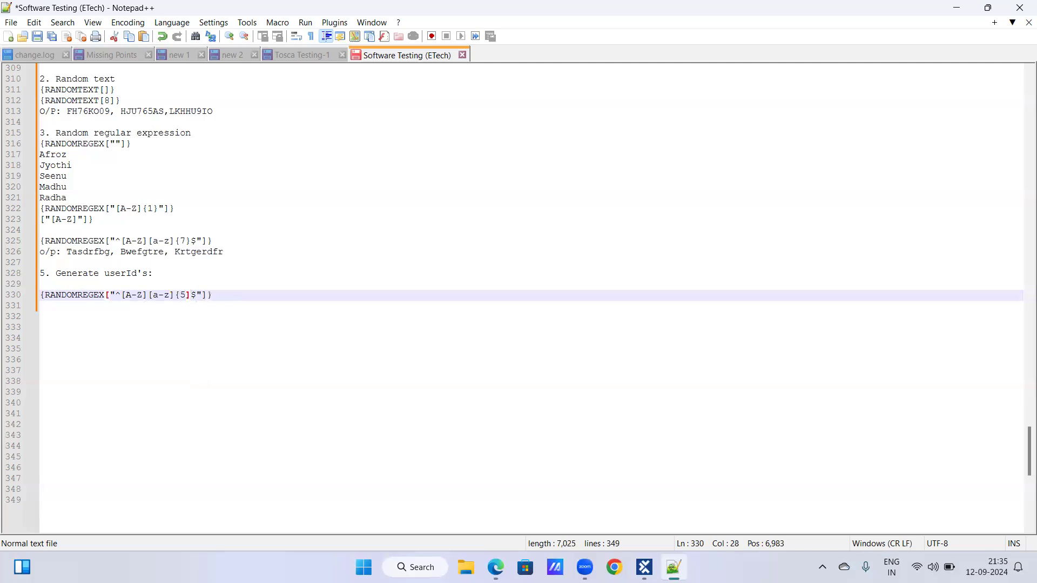
text(})
Add +[0-9]{5} before the end anchor $ in the user ID expression and start a new line below it.
key(Right)
key(BackSpace)
text(+[])
key(Left)
text(0-9)
key(Right)
text({5})
key(Right)
key(Right)
key(Right)
key(Right)
key(Return)
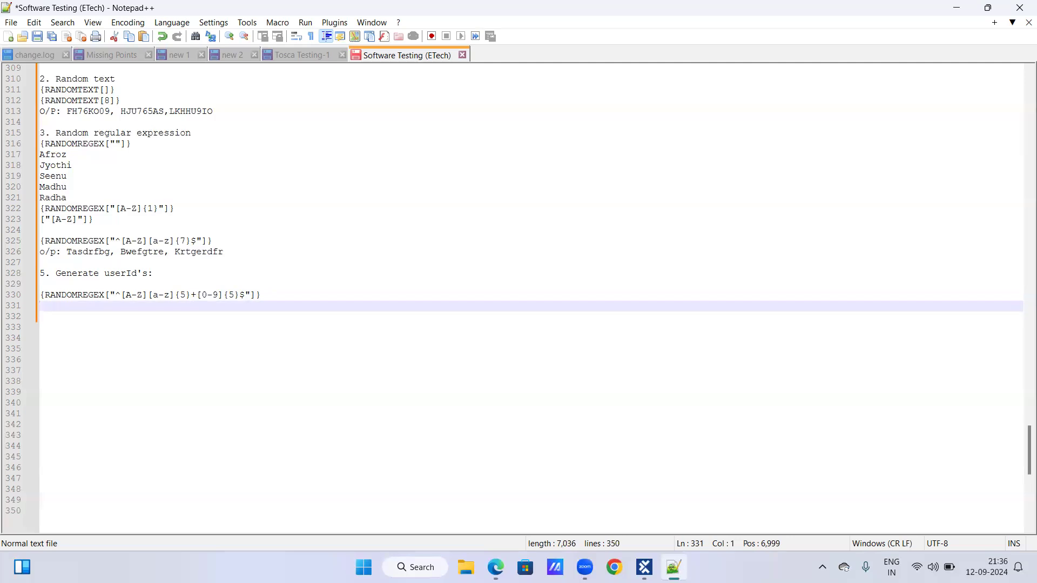
Enter the sample output Hnbhgf58245 below the user ID expression and highlight the plus sign in the pattern.
text(H)
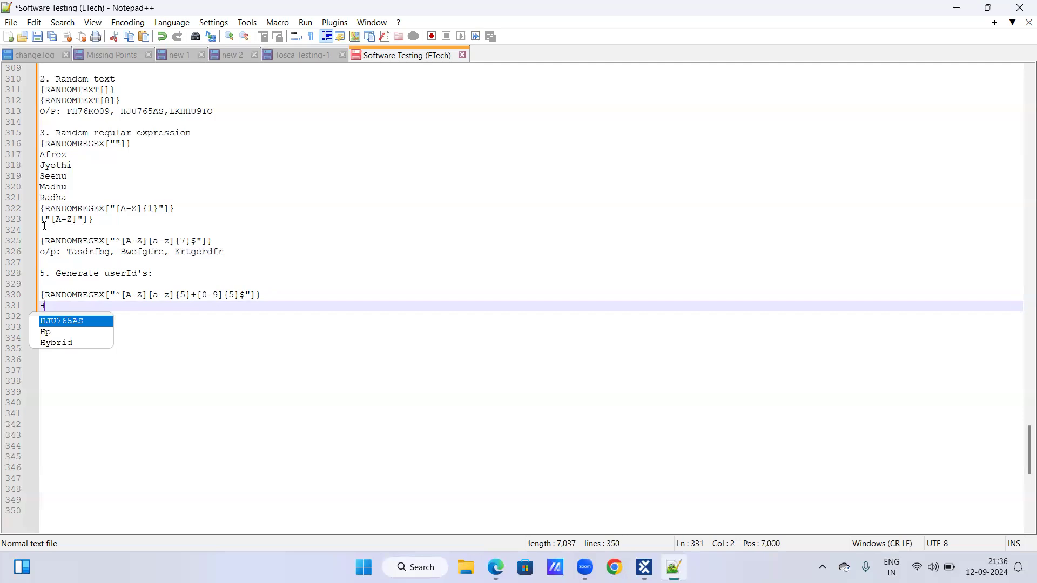
text(nbhgf)
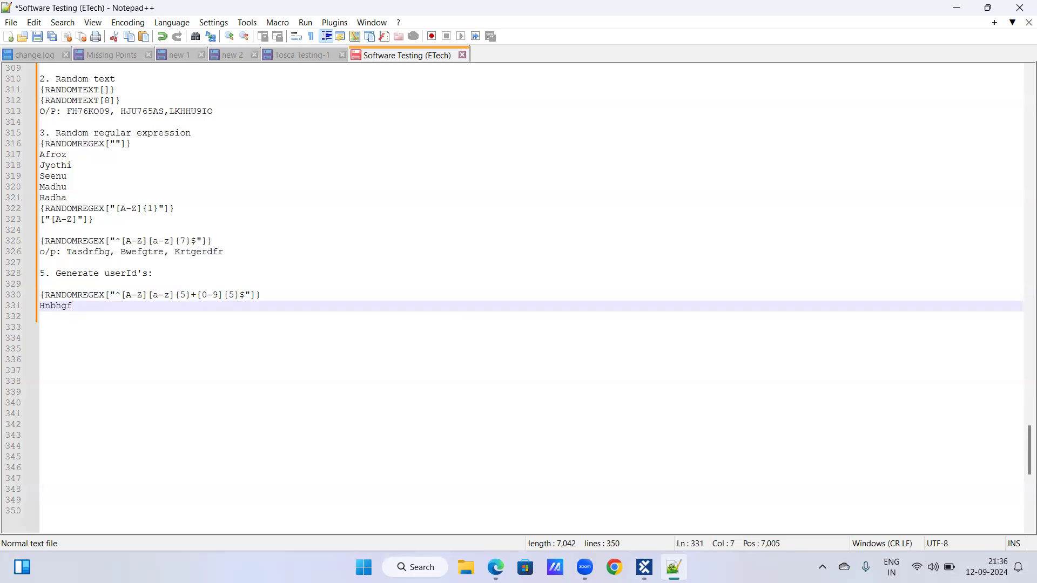
text(58245)
click(193, 294)
drag(194, 294, 198, 296)
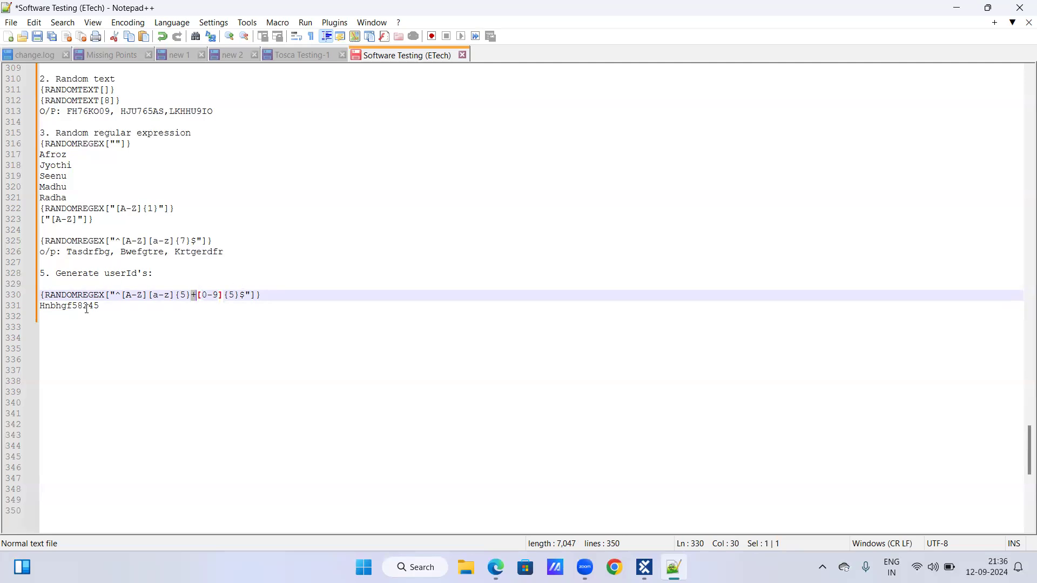
Append -Emailid to the sample output Hnbhgf58245 and start a new line.
click(243, 304)
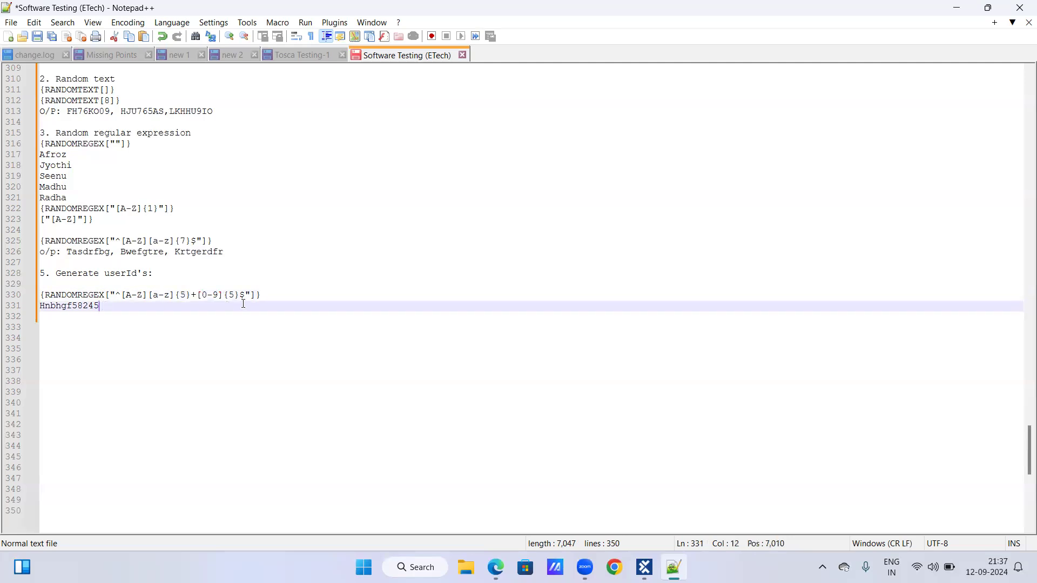
text(-Emailid)
key(Return)
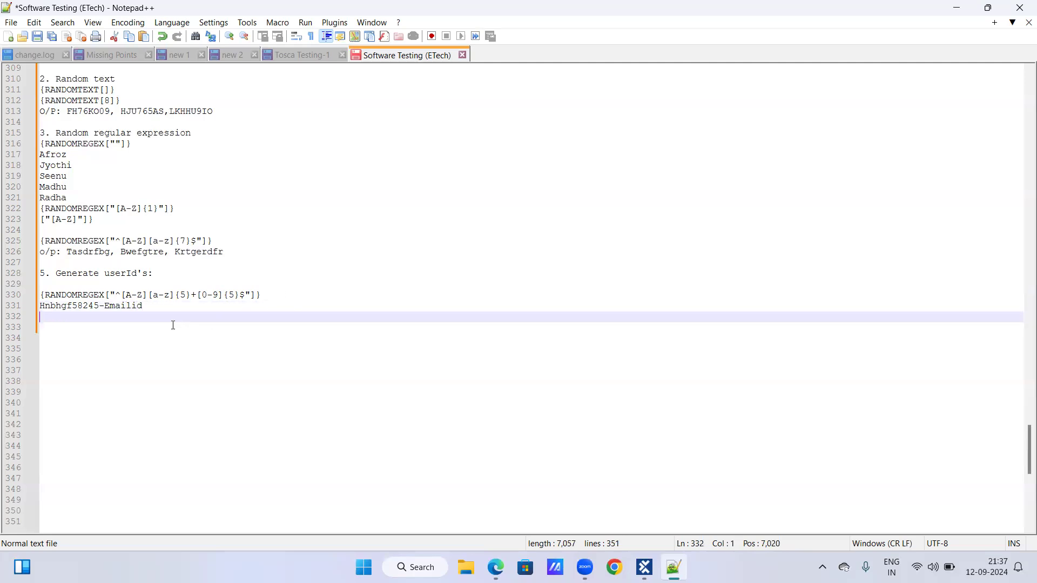
Review the sample user ID and its Emailid label, the {RANDOMTEXT[8]} example and the Random regular expression heading by highlighting each.
drag(105, 305, 347, 303)
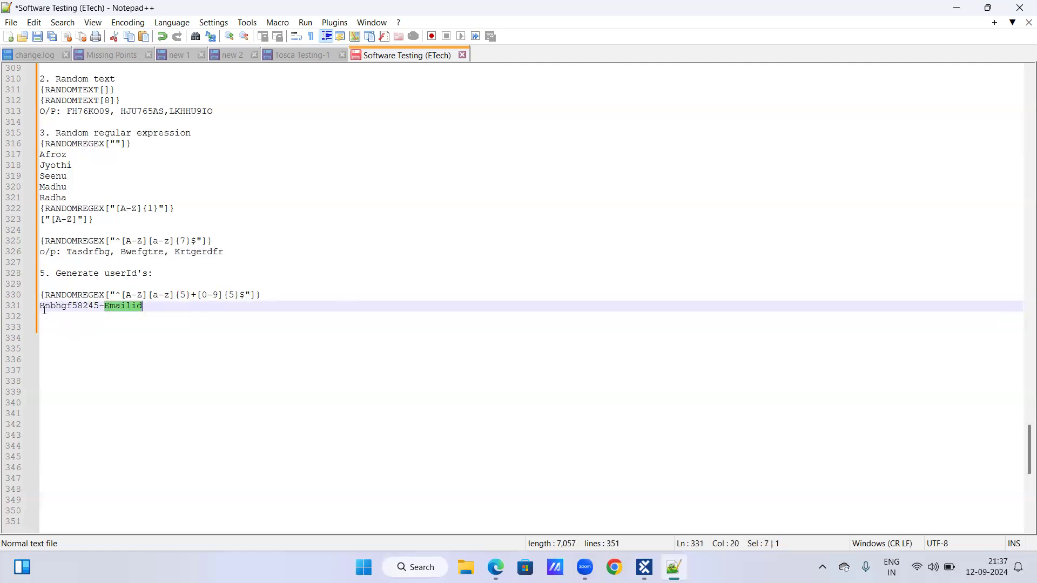
drag(40, 306, 102, 305)
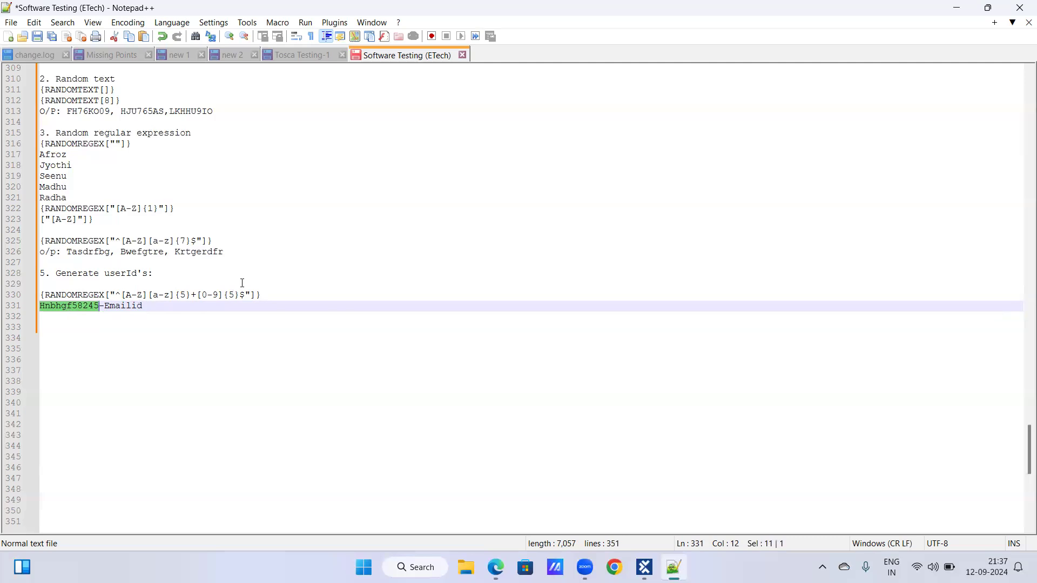
key(End)
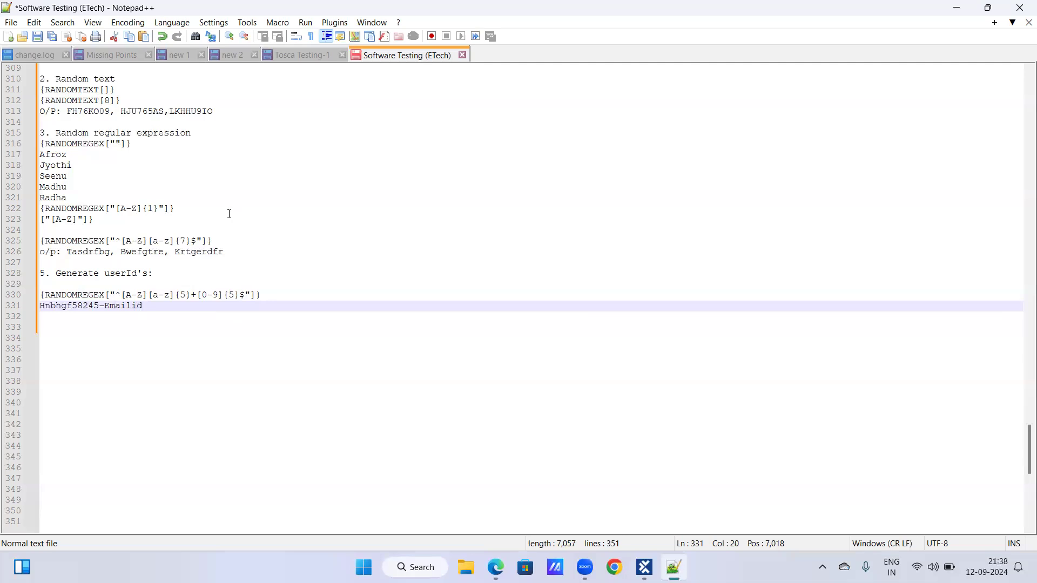
scroll(227, 214, up, 1)
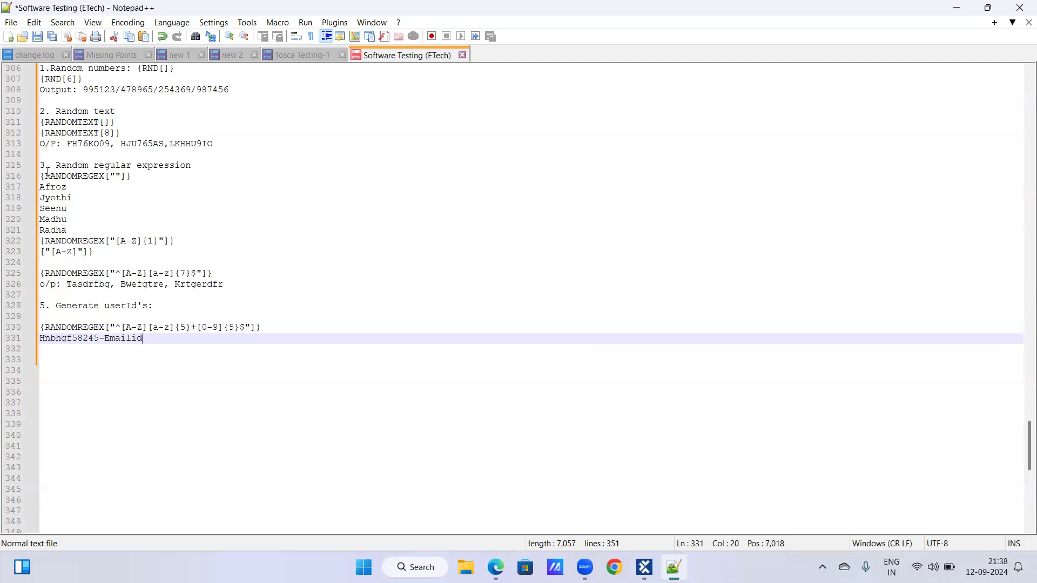
drag(41, 133, 133, 133)
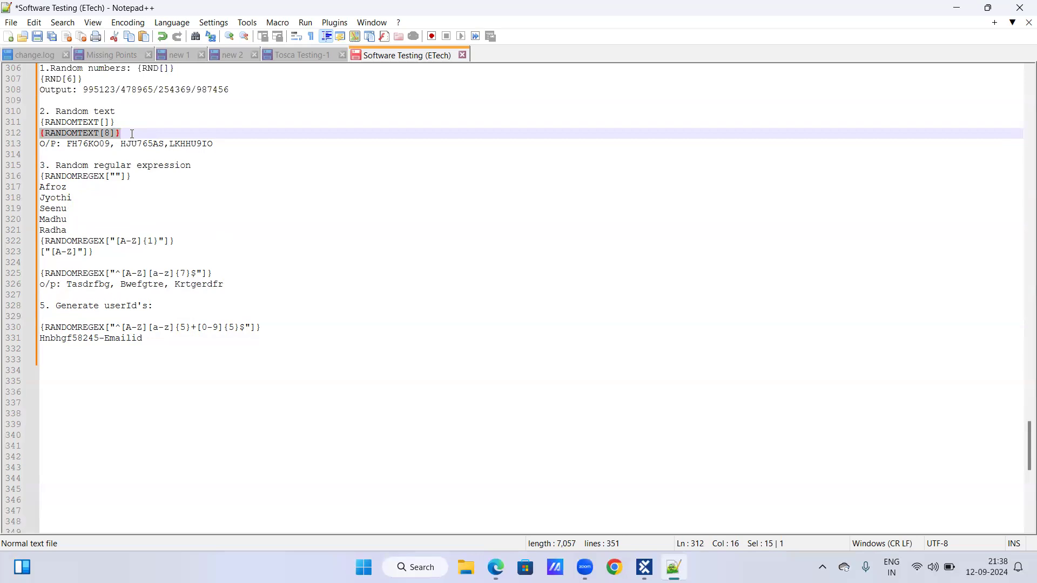
drag(58, 162, 191, 169)
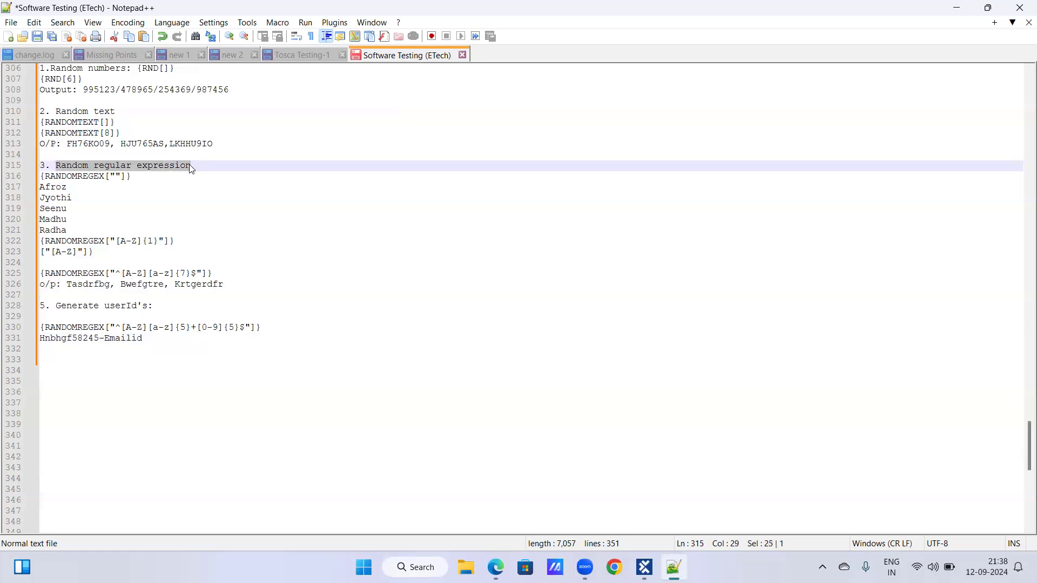
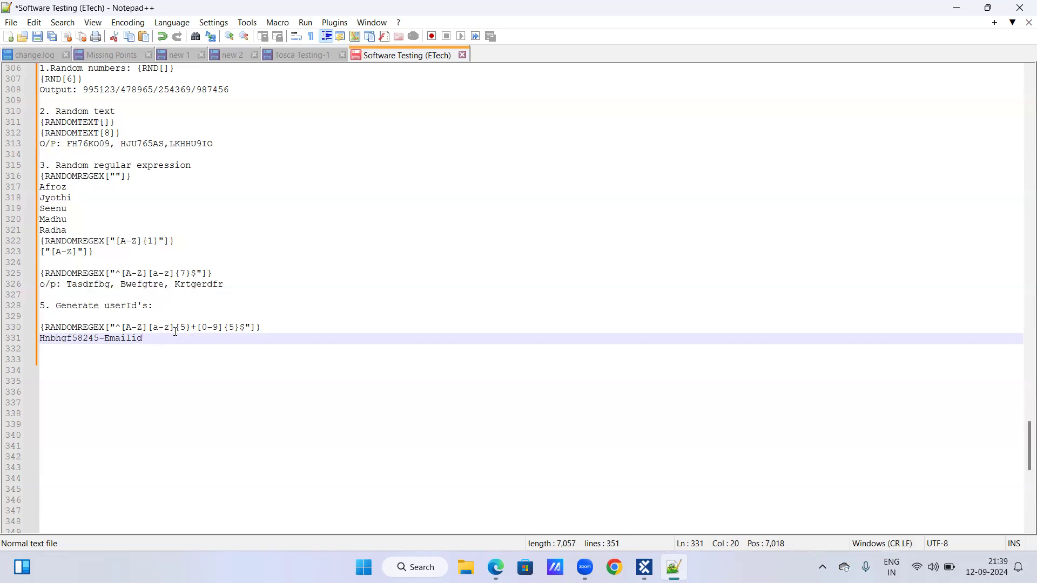
Insert @ before the plus sign in the user ID expression and change its sample output to Hnbhgf@58245.
click(189, 327)
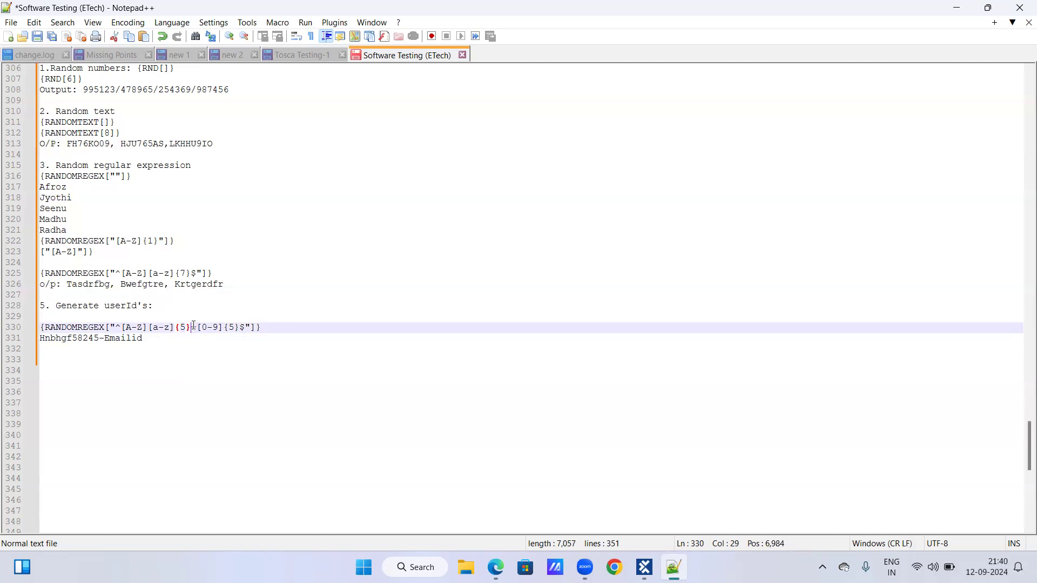
text(@)
drag(144, 338, 102, 339)
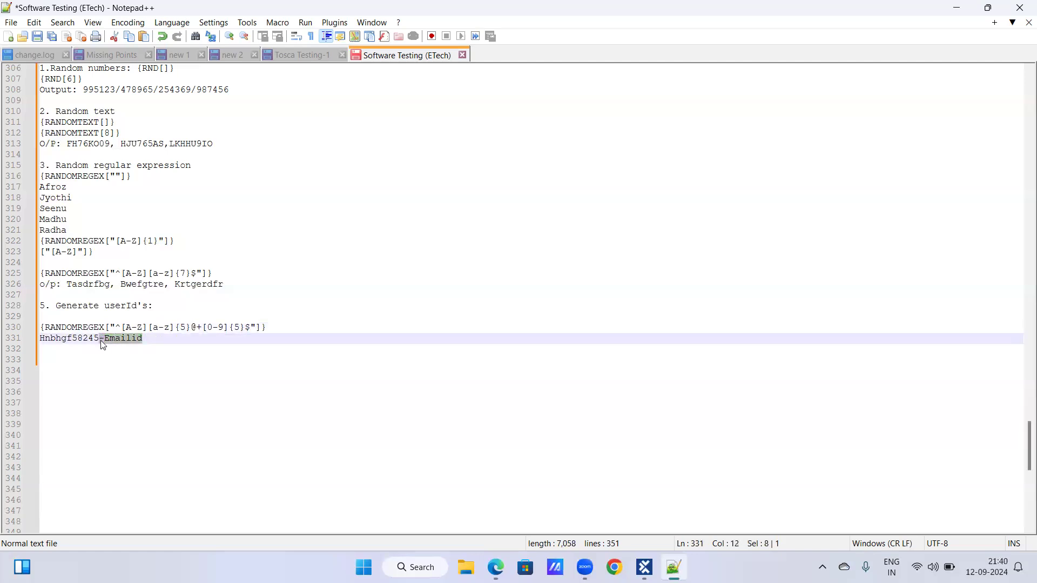
key(BackSpace)
key(BackSpace)
click(74, 338)
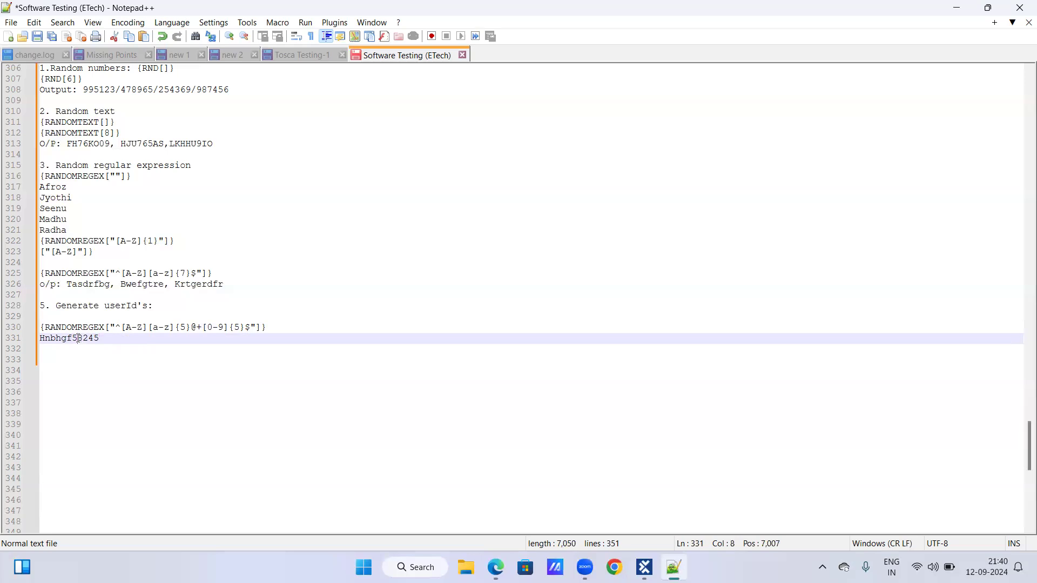
text(@)
click(124, 339)
key(Return)
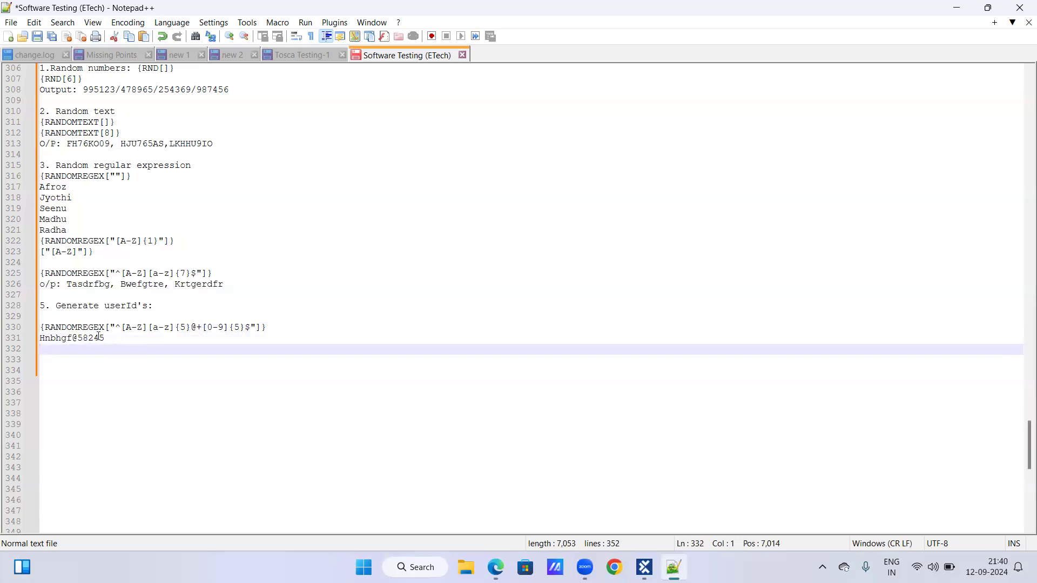
Try # and $ in place of the @ in the user ID expression, restoring the @.
click(197, 327)
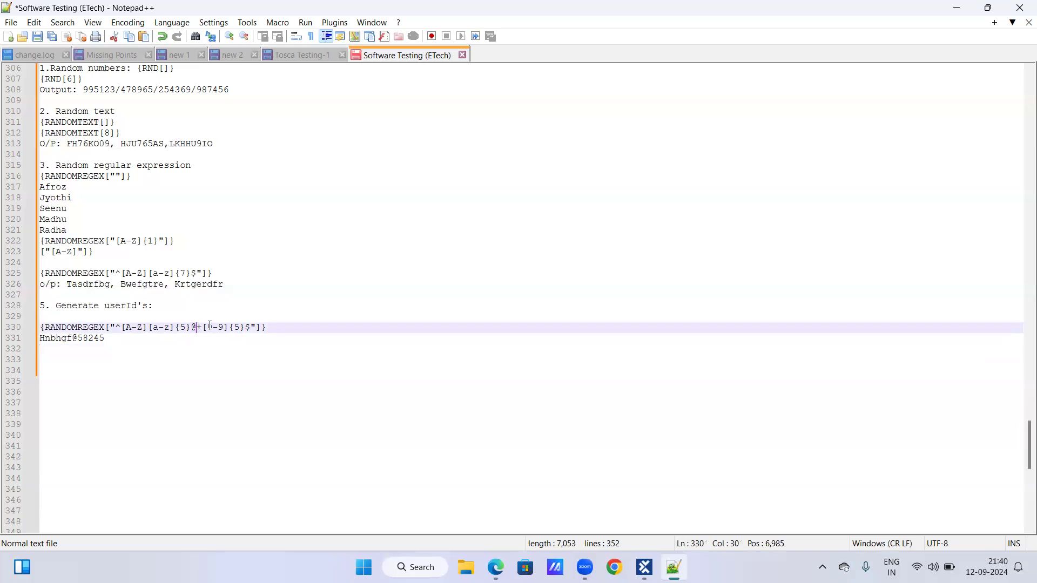
key(BackSpace)
text(#)
key(BackSpace)
text($)
key(BackSpace)
text(@)
Examine the $ end anchor and the @ in the user ID expression and its sample output by highlighting them.
click(252, 328)
drag(244, 328, 252, 327)
drag(191, 327, 196, 327)
drag(73, 338, 82, 340)
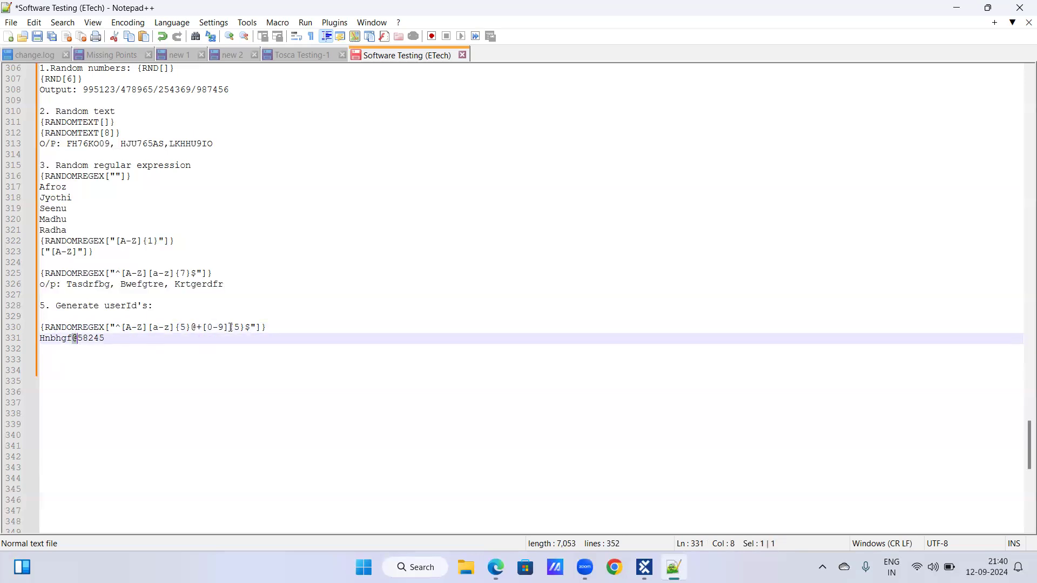
drag(246, 327, 252, 327)
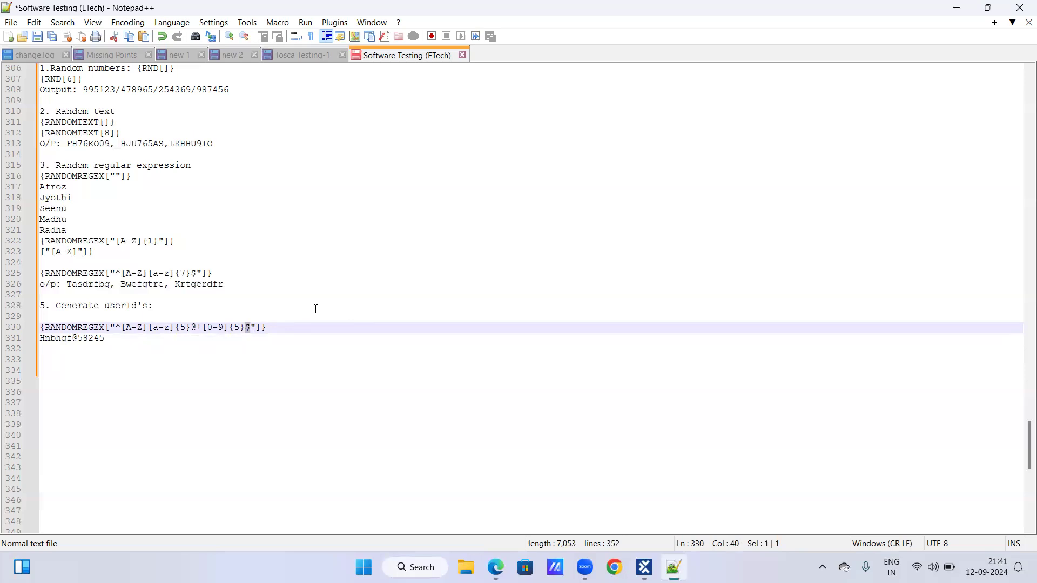
click(251, 328)
key(Left)
key(shift+Right)
drag(191, 327, 197, 327)
Try a period as the separator in the user ID expression, restoring the @.
click(194, 327)
key(BackSpace)
text(.)
key(BackSpace)
text(@)
Add userid@58245 on the line below the sample output Hnbhgf@58245.
drag(41, 338, 123, 347)
click(111, 342)
click(67, 352)
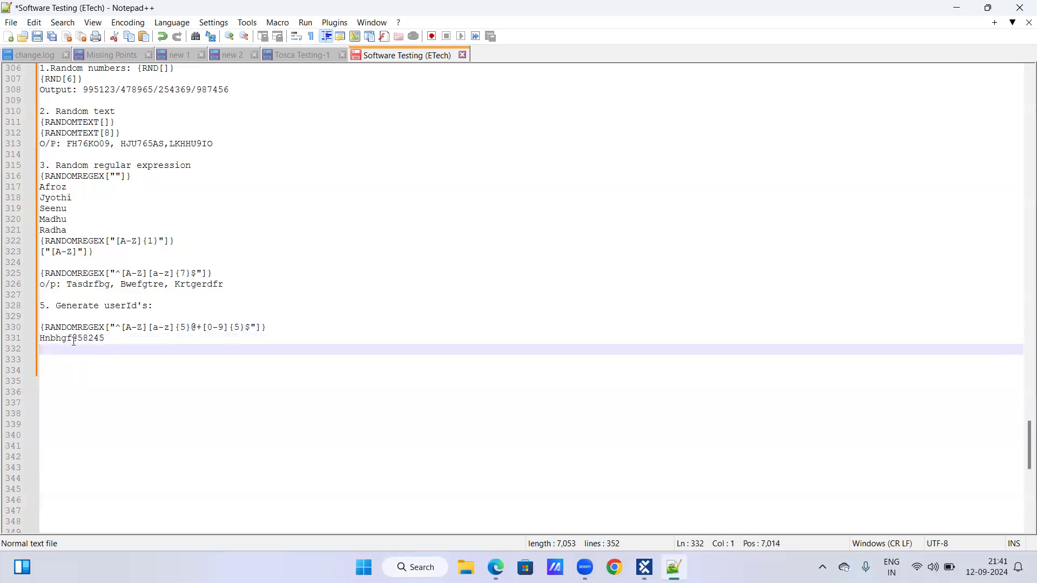
text(use)
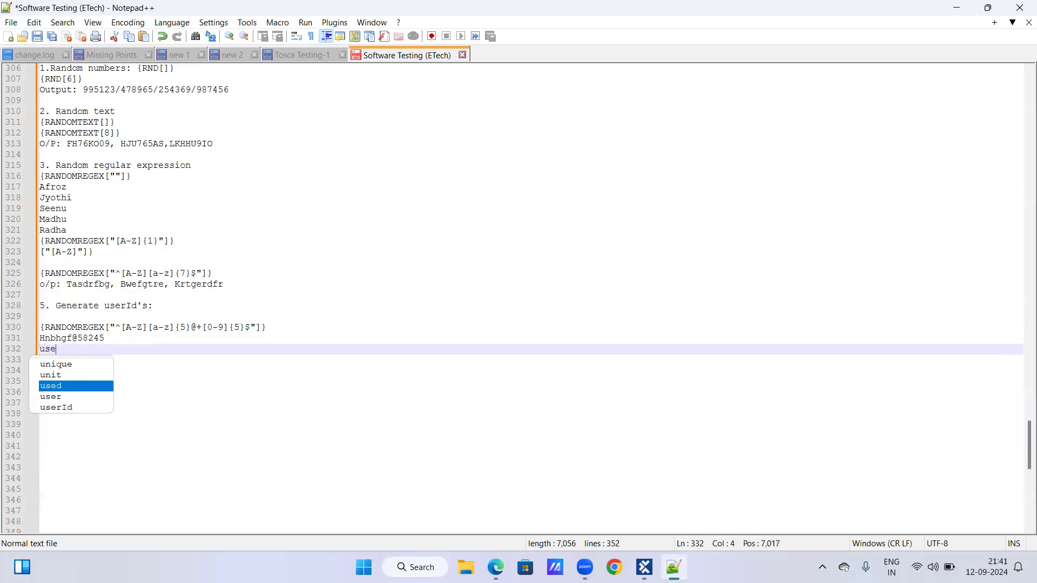
text(rid@)
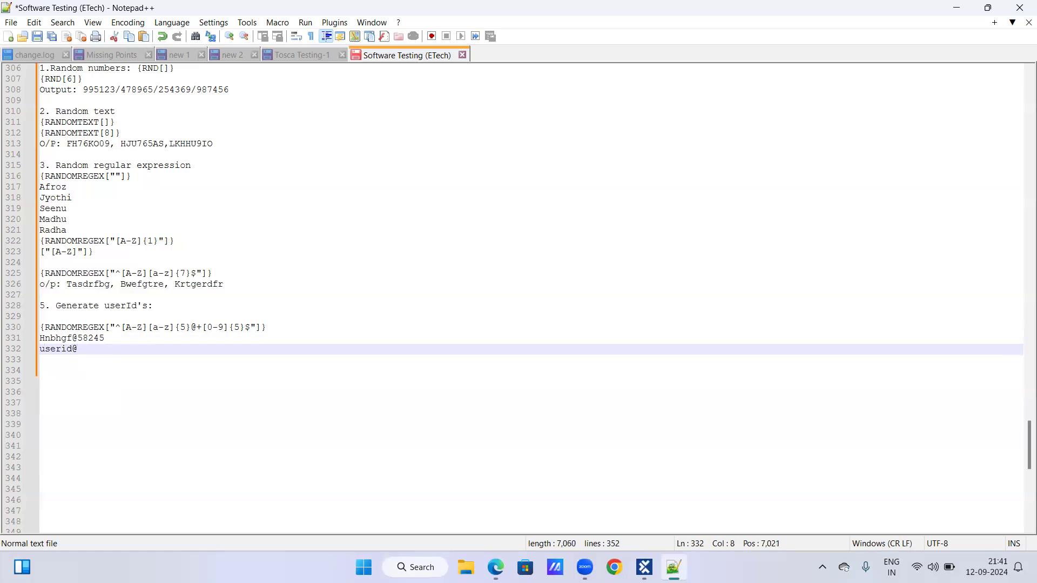
text(58245)
Compare the two sample user IDs by highlighting the letter part and both lines.
drag(40, 338, 72, 338)
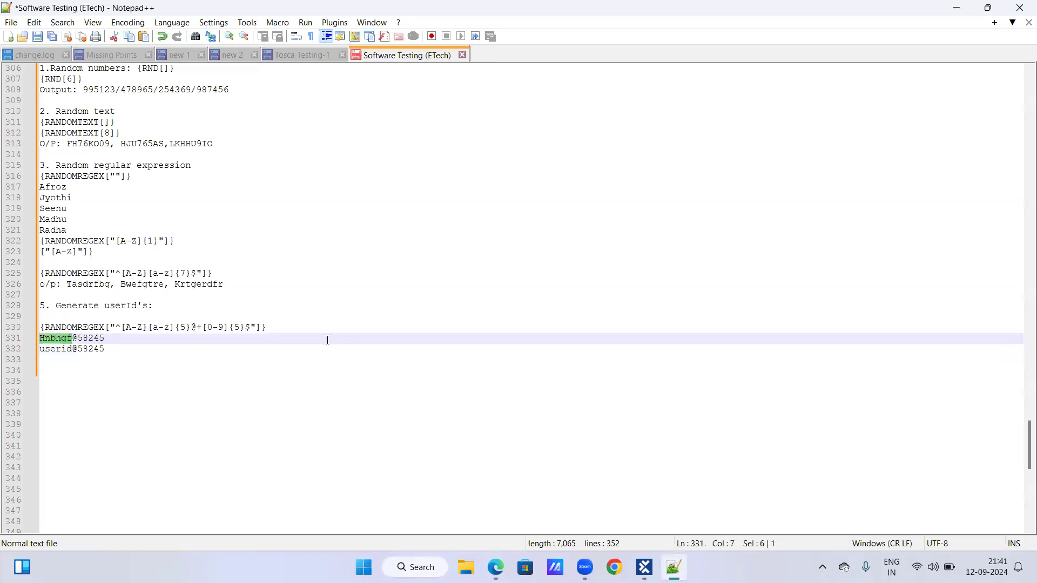
click(105, 348)
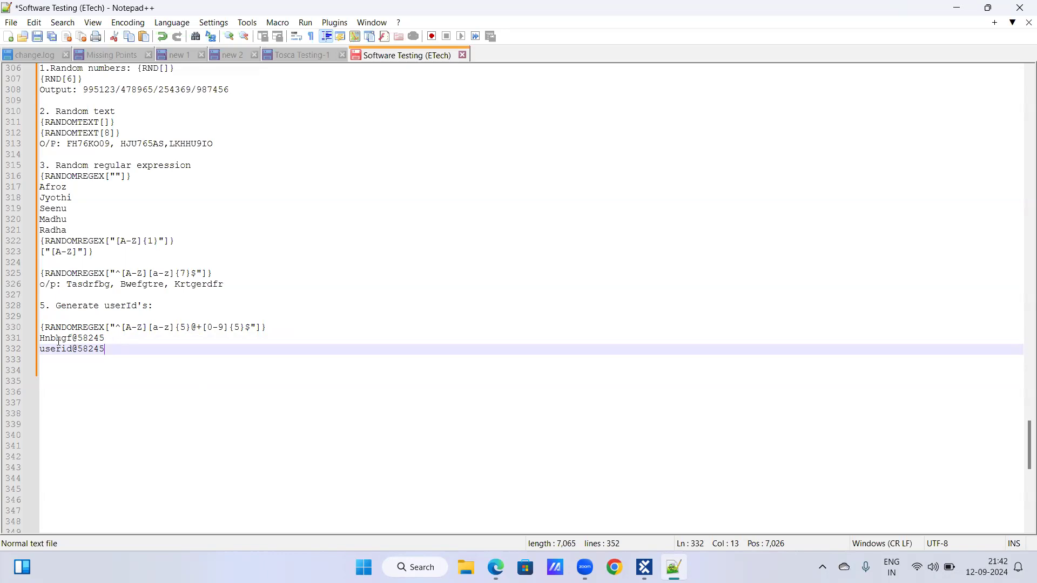
drag(42, 339, 183, 354)
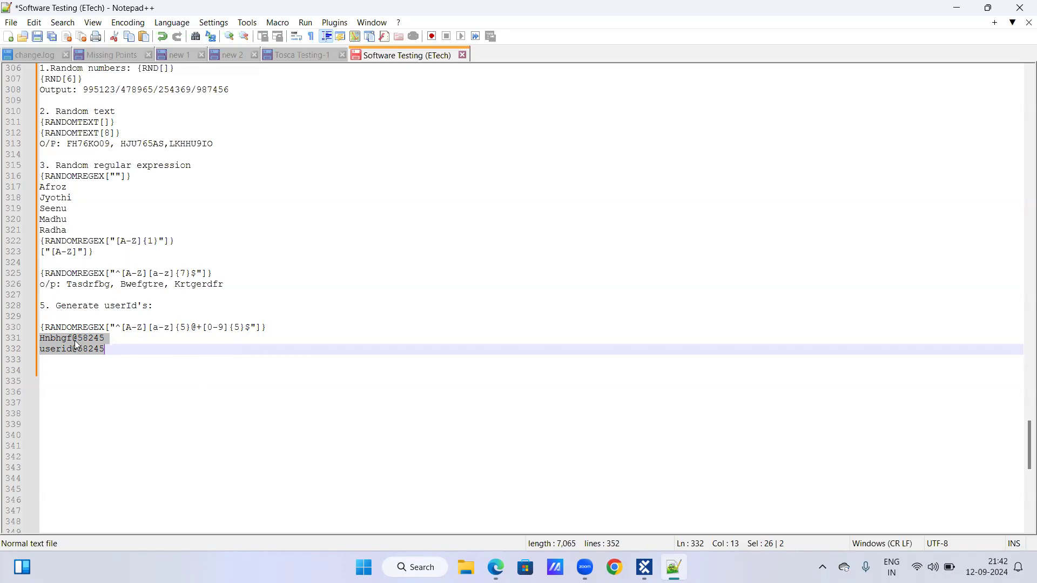
click(122, 350)
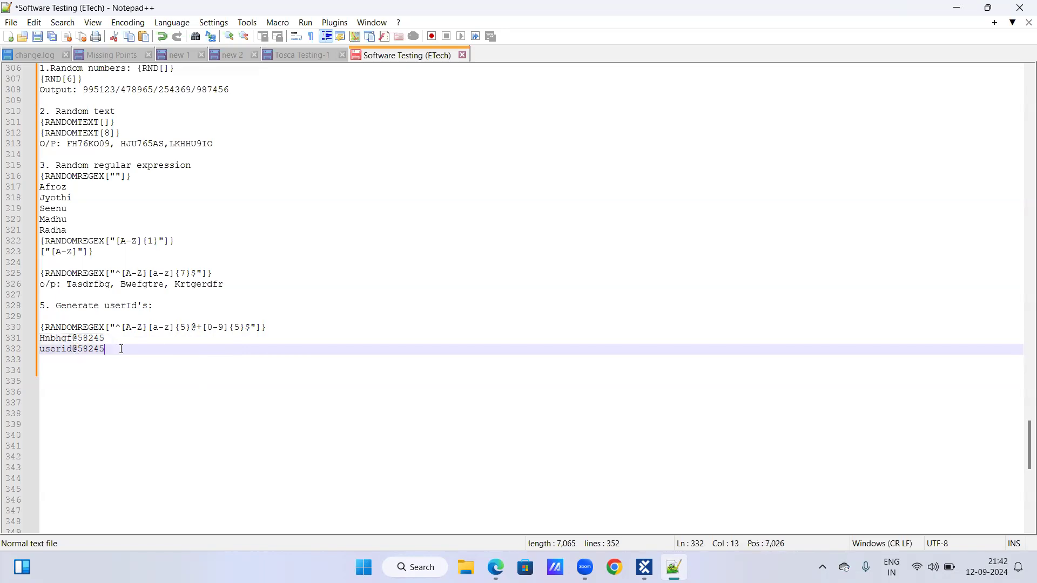
Copy the user ID expression and paste it below userid@58245, leaving one blank line between them.
key(Return)
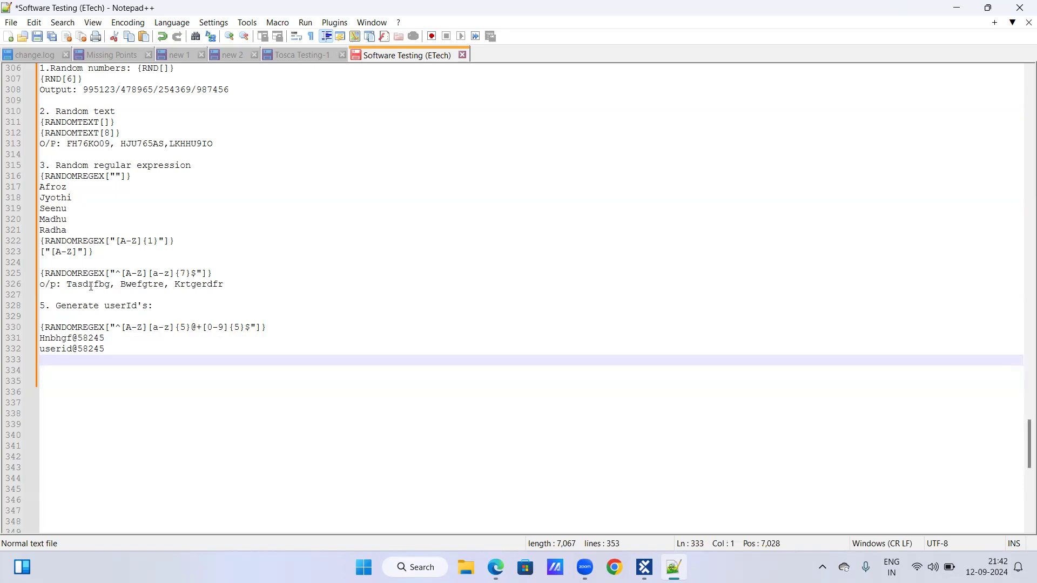
drag(42, 326, 281, 327)
key(ctrl+c)
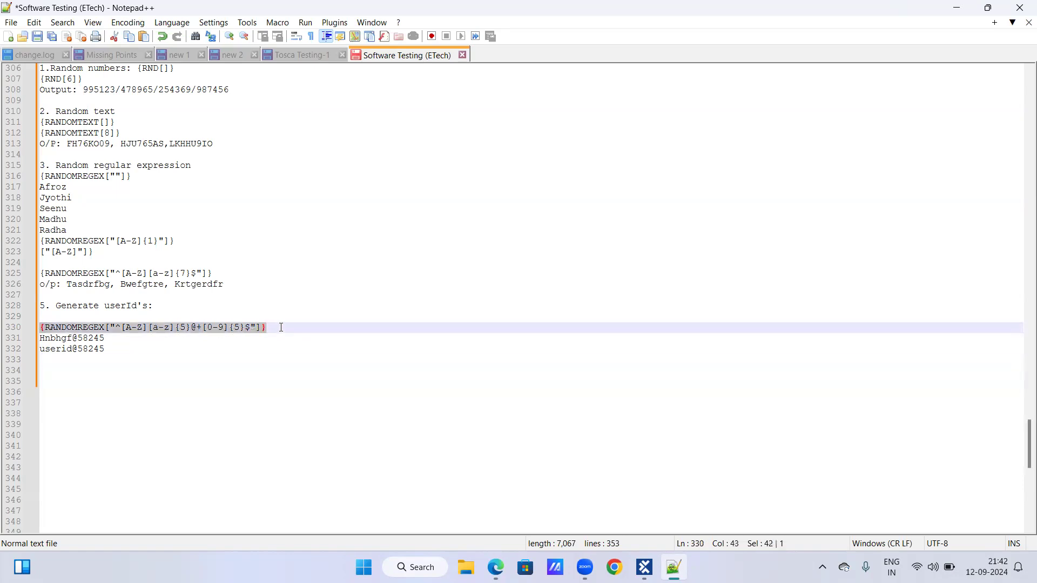
click(161, 345)
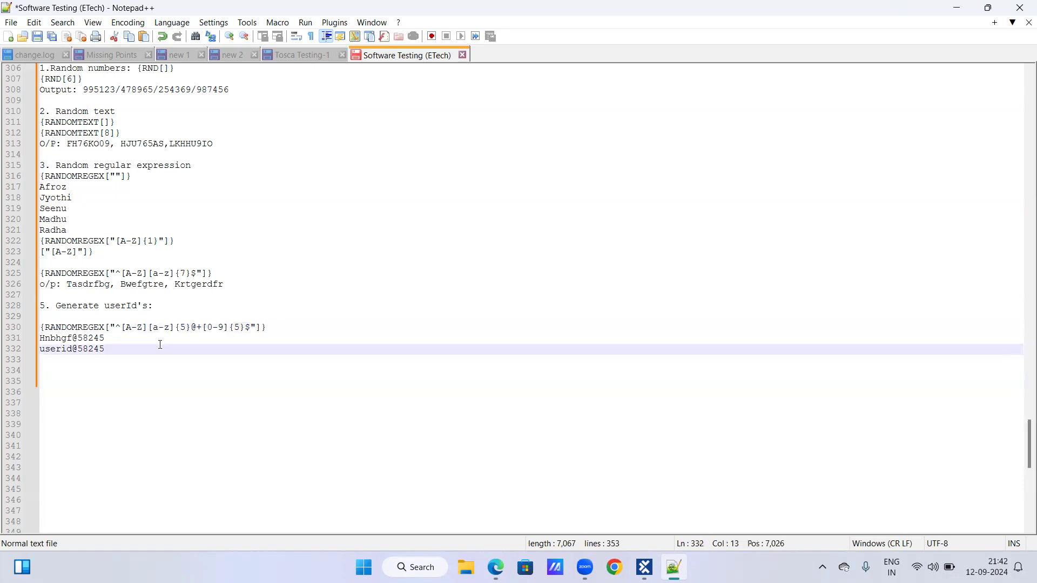
key(Return)
key(Return)
key(ctrl+v)
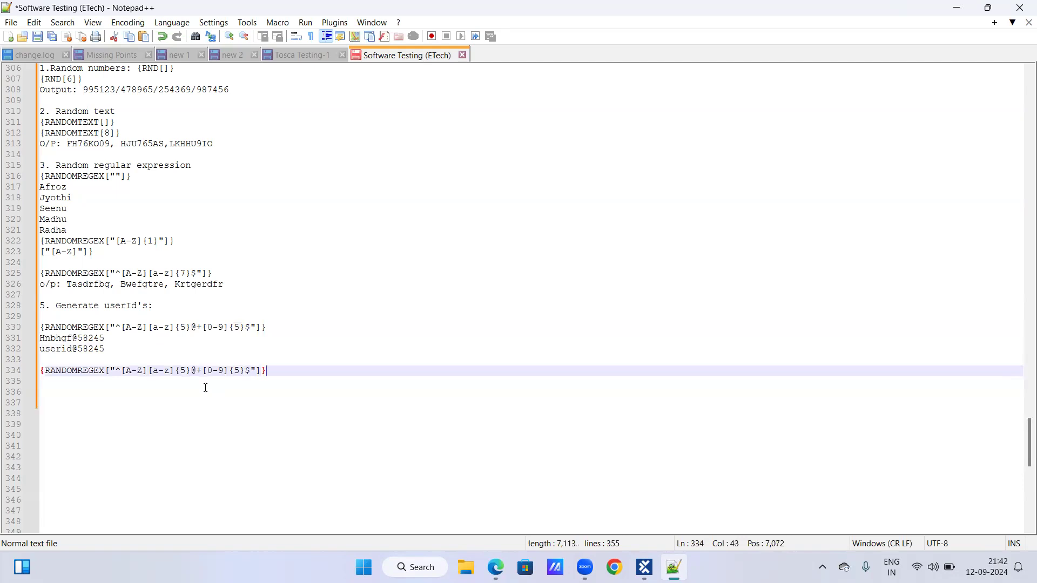
Remove the @ and the [A-Z] class from the copied expression.
click(199, 369)
key(BackSpace)
click(268, 371)
click(139, 368)
key(Left)
key(Left)
key(Left)
key(shift+Right)
key(shift+Right)
key(shift+Right)
key(shift+Right)
key(shift+Right)
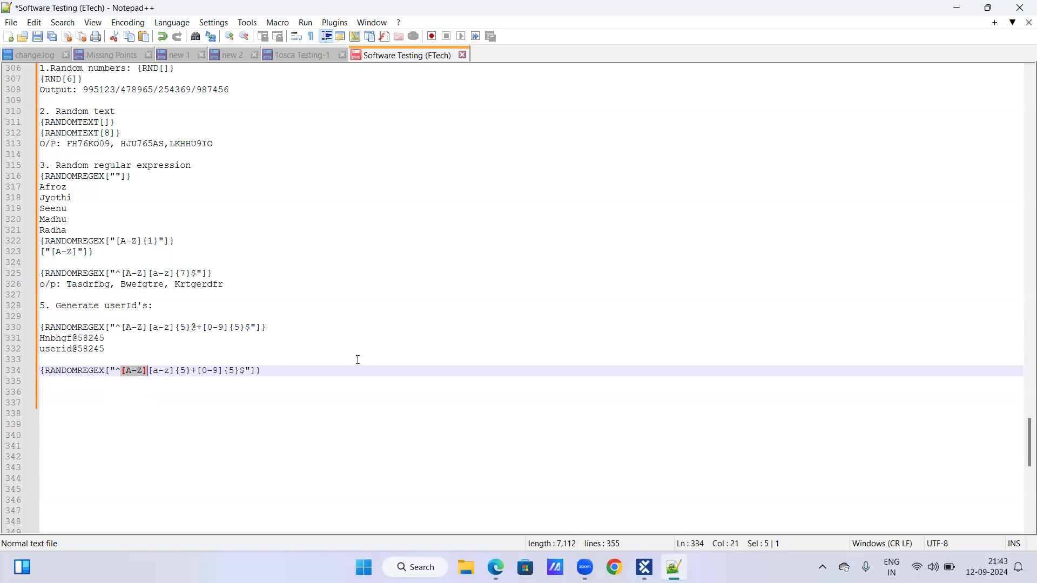
key(Delete)
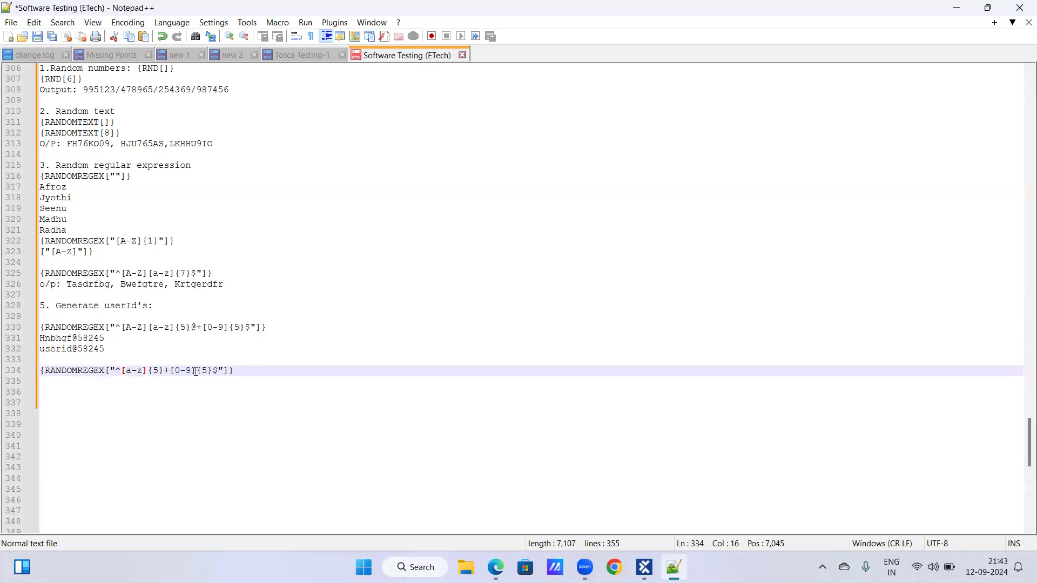
click(236, 371)
text(@gmail.communication)
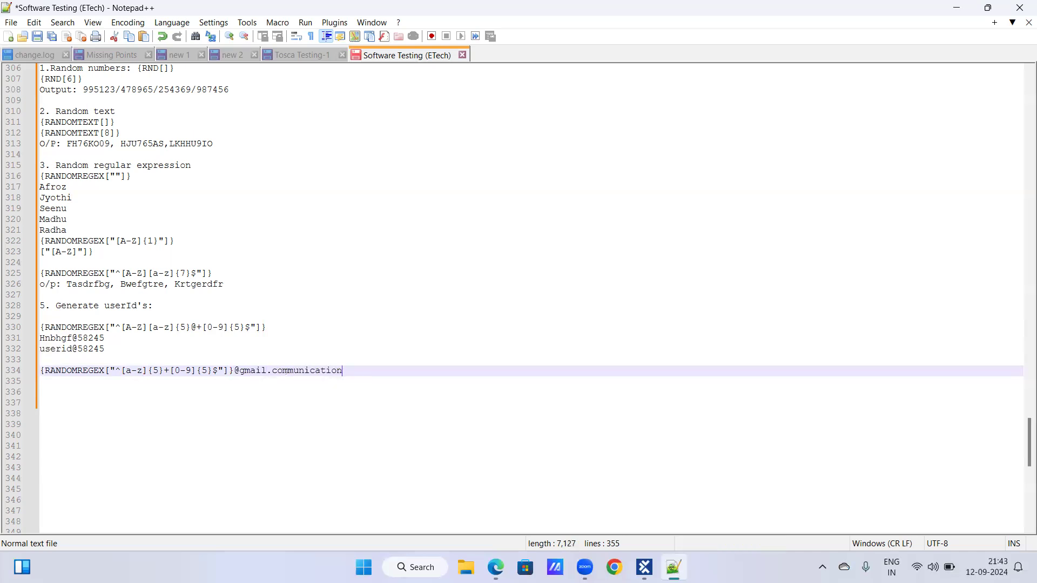
key(BackSpace)
key(BackSpace)
key(BackSpace)
key(BackSpace)
key(BackSpace)
key(BackSpace)
key(BackSpace)
key(BackSpace)
key(BackSpace)
key(BackSpace)
key(Return)
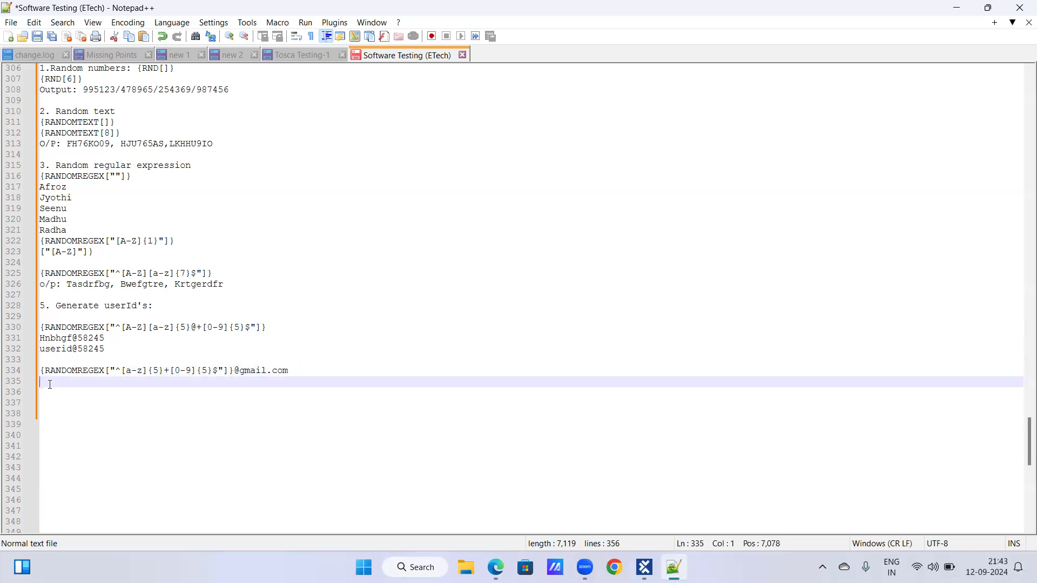
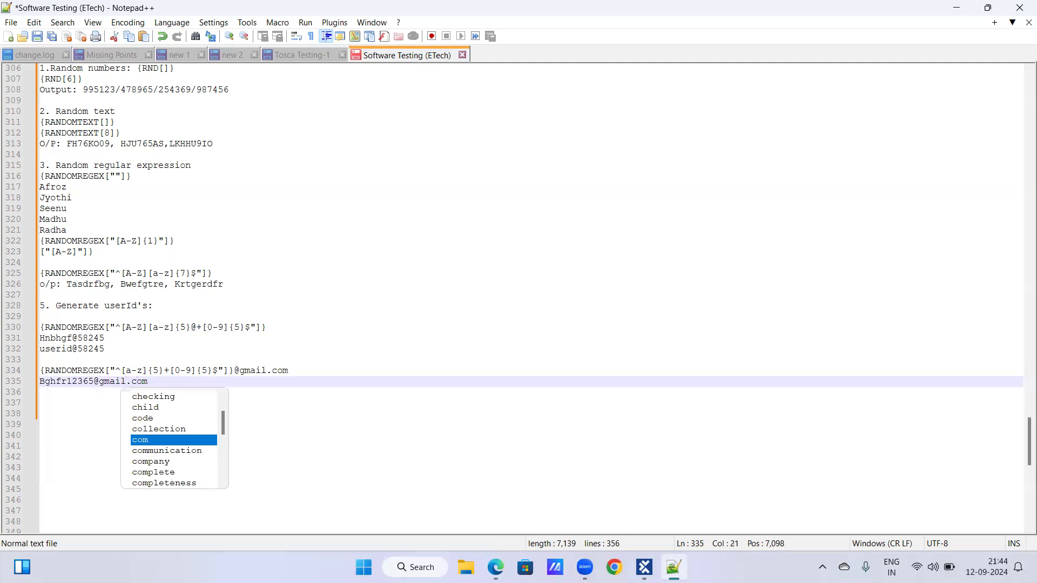
Enter a sample Gmail address of five letters and five digits below the email expression and start a new line.
key(Escape)
key(Return)
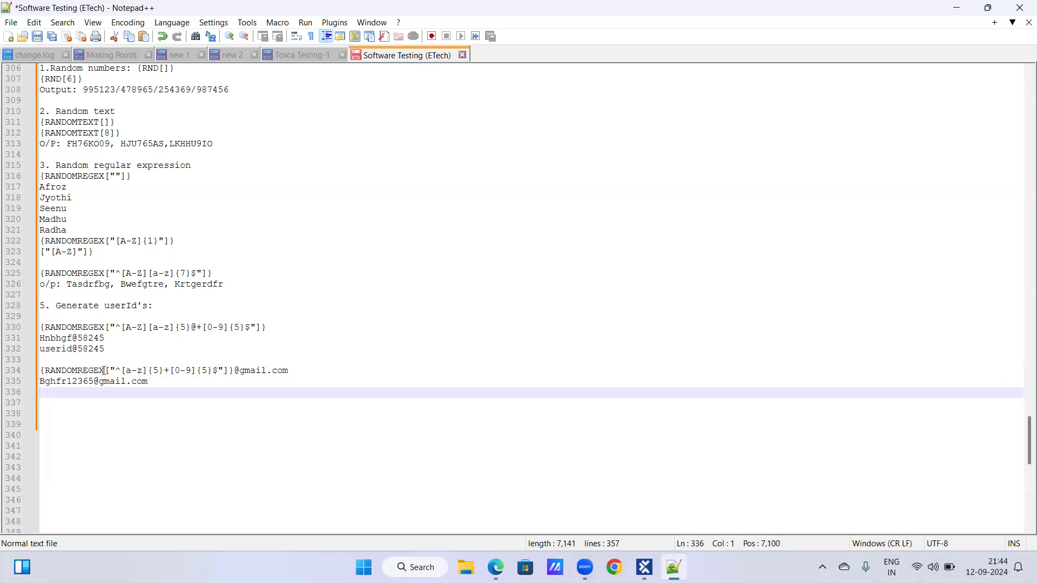
drag(104, 371, 234, 371)
click(234, 371)
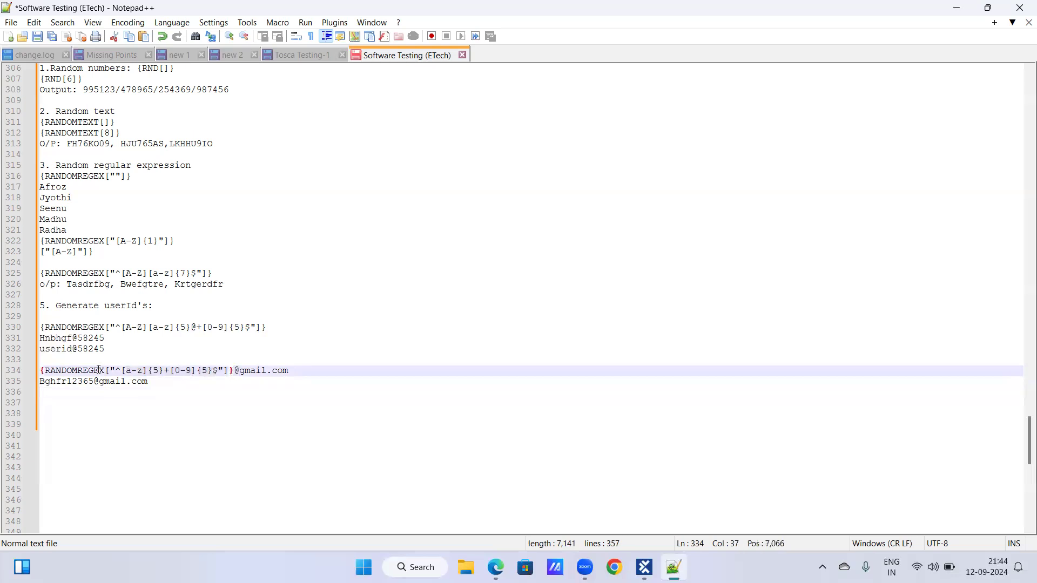
drag(104, 371, 234, 372)
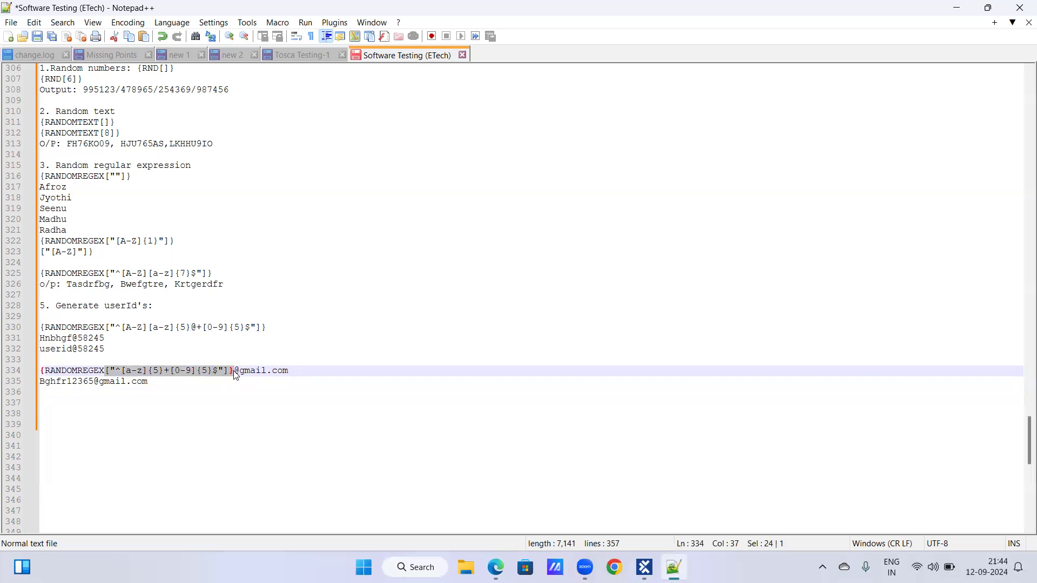
click(233, 371)
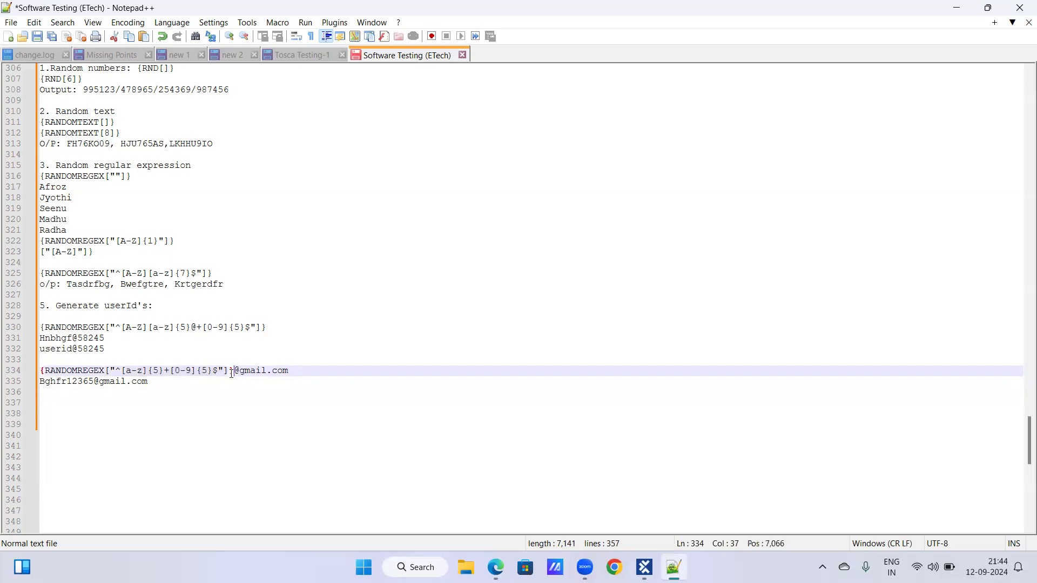
click(231, 370)
click(234, 370)
key(shift+Right)
key(shift+Right)
key(shift+Right)
key(shift+Right)
key(shift+Right)
key(shift+Right)
key(shift+Right)
key(shift+Right)
key(shift+Right)
key(shift+Right)
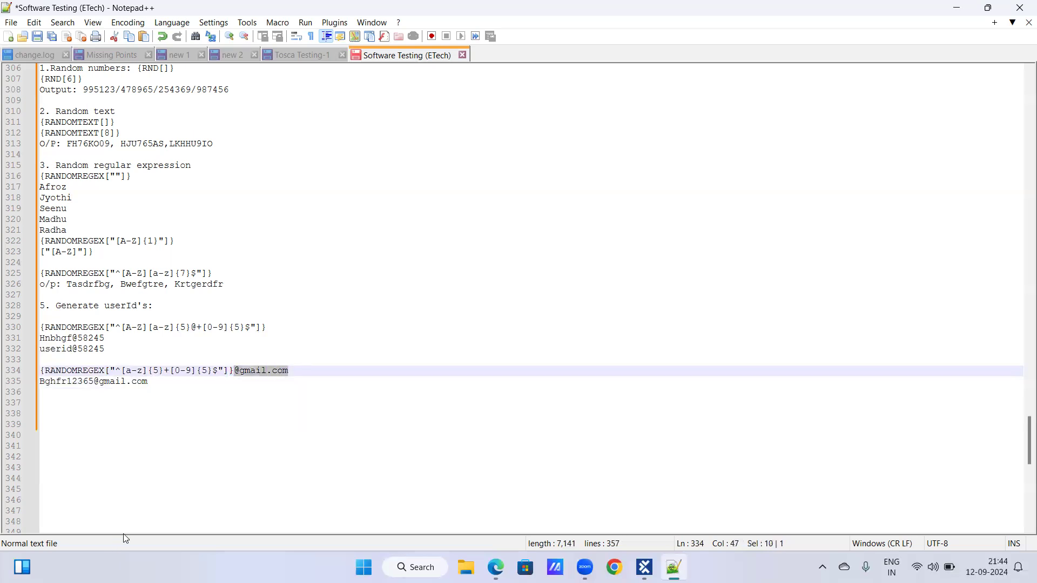
click(239, 371)
drag(239, 371, 293, 375)
click(151, 382)
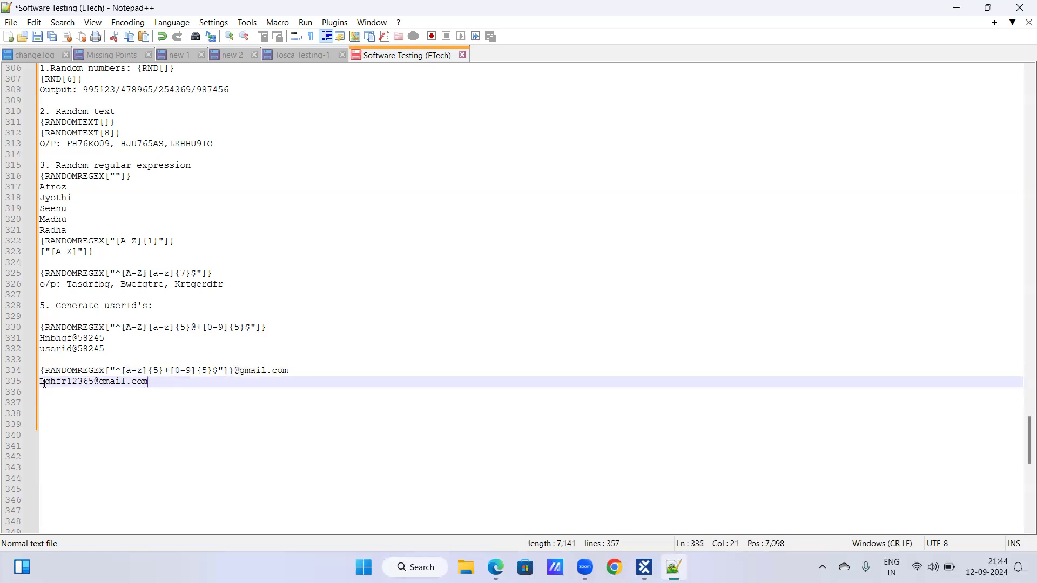
drag(41, 382, 180, 386)
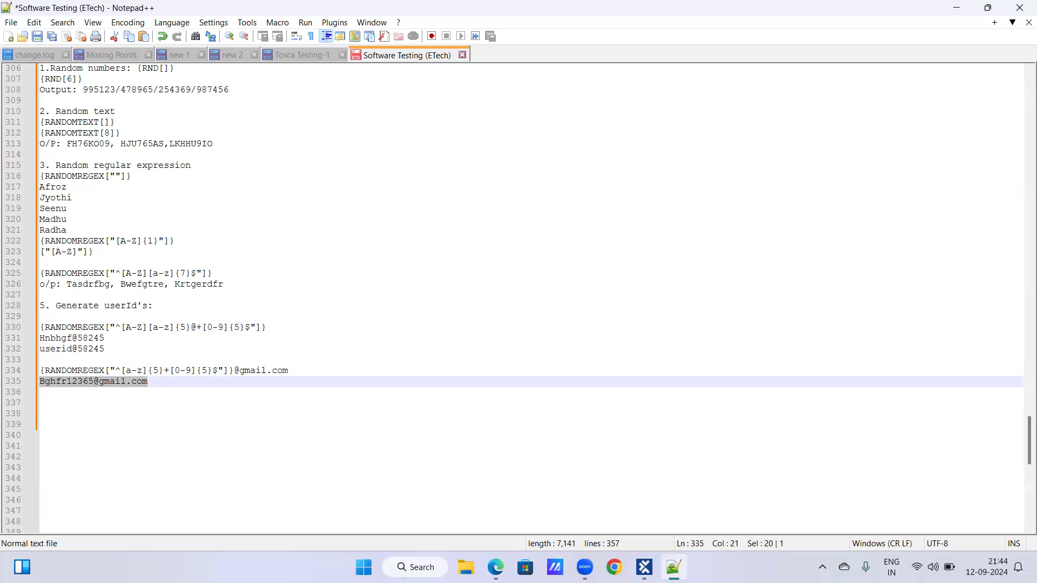
click(251, 438)
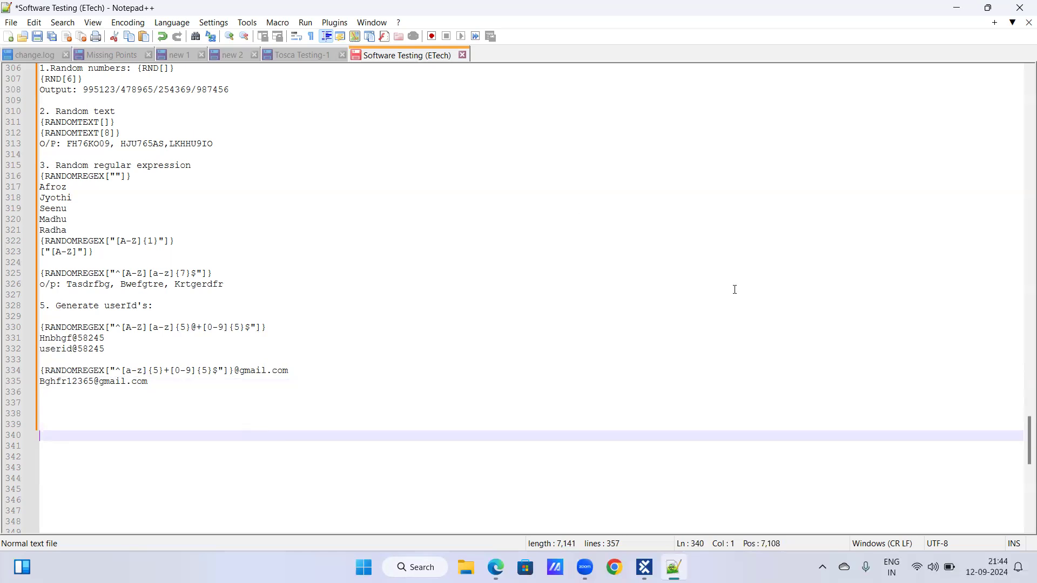
click(153, 387)
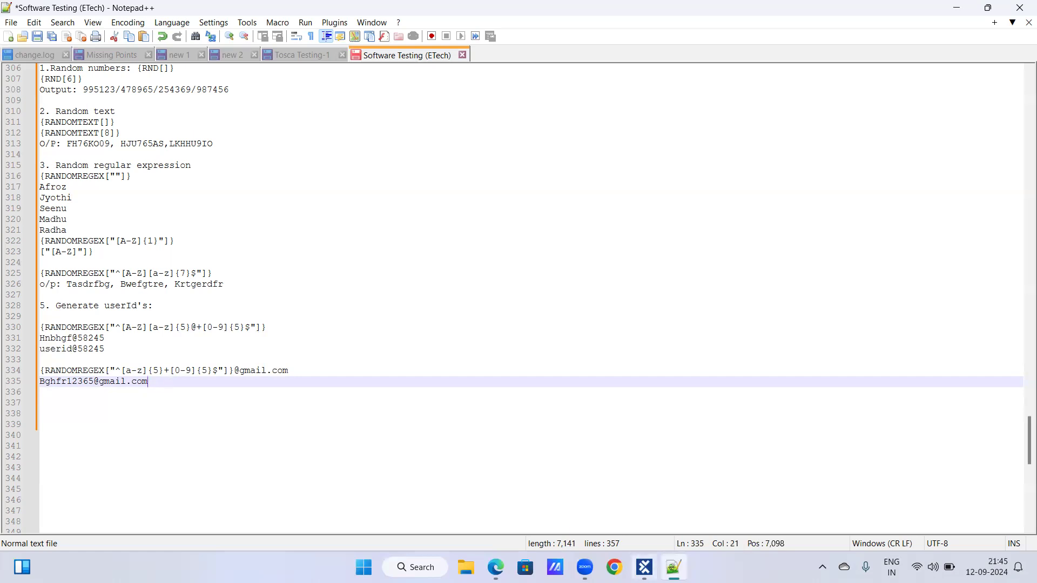
Switch to Tosca Commander and collapse and re-expand the Register a user into application test case.
click(645, 567)
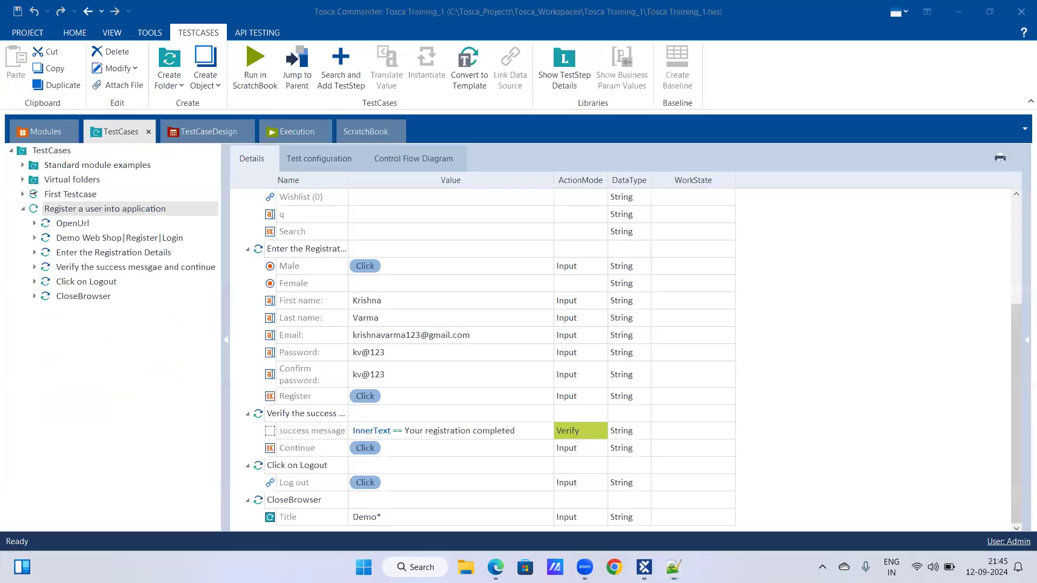
click(24, 211)
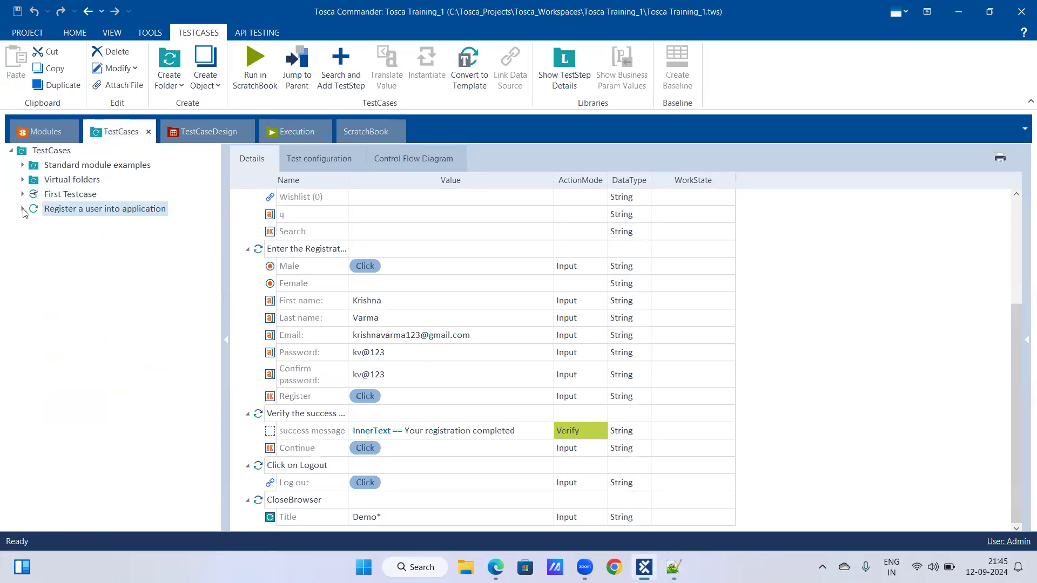
click(23, 209)
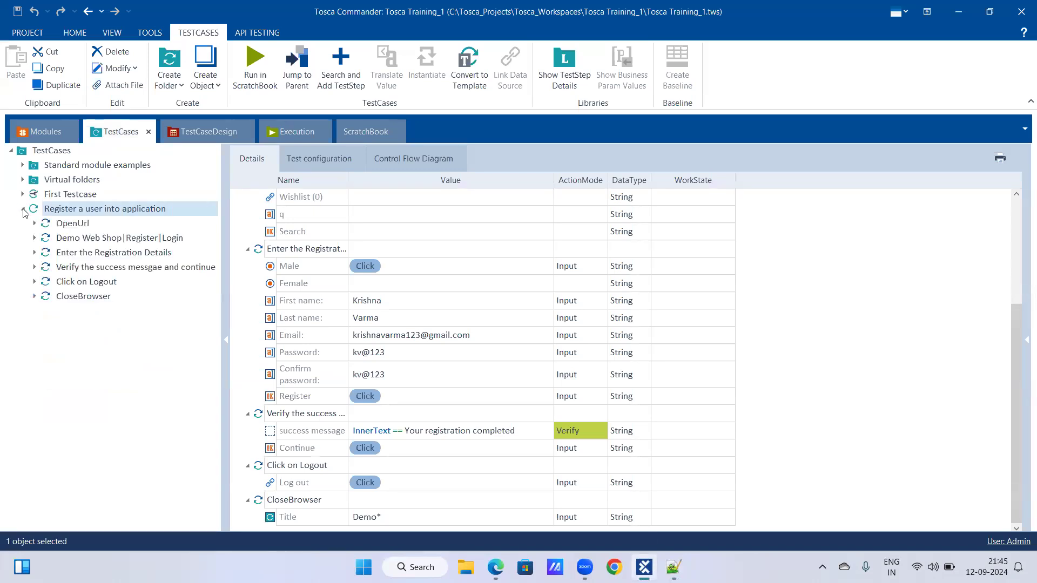
Duplicate the Register a user into application test case into the TestCases folder and collapse the original.
right_click(72, 213)
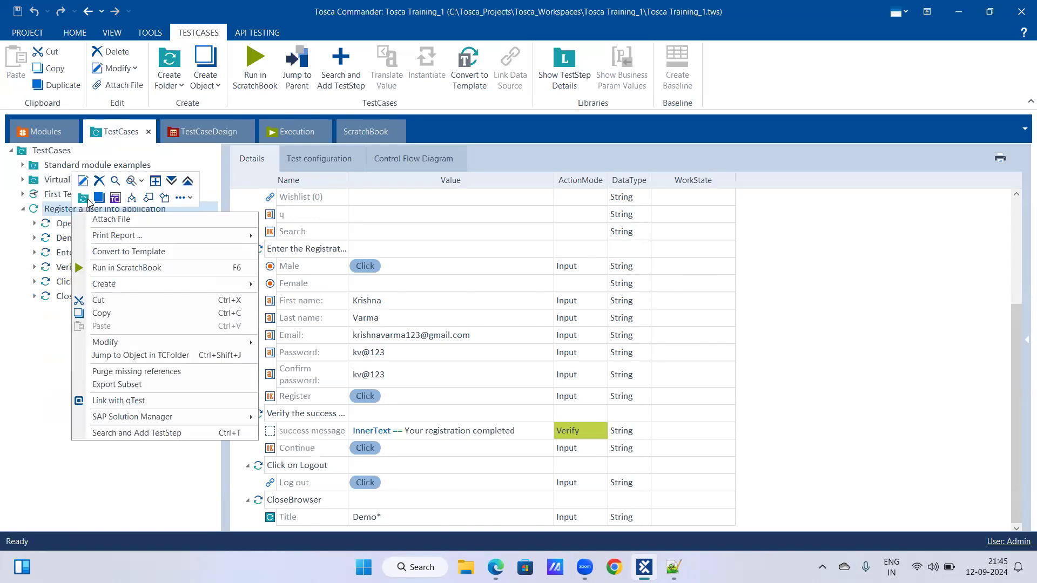
click(102, 313)
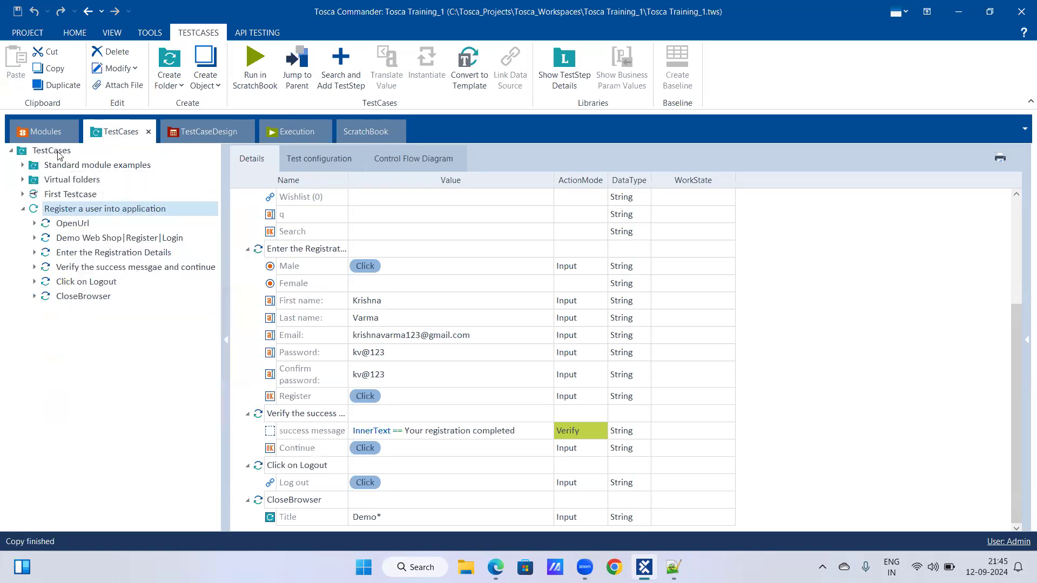
right_click(58, 152)
click(88, 224)
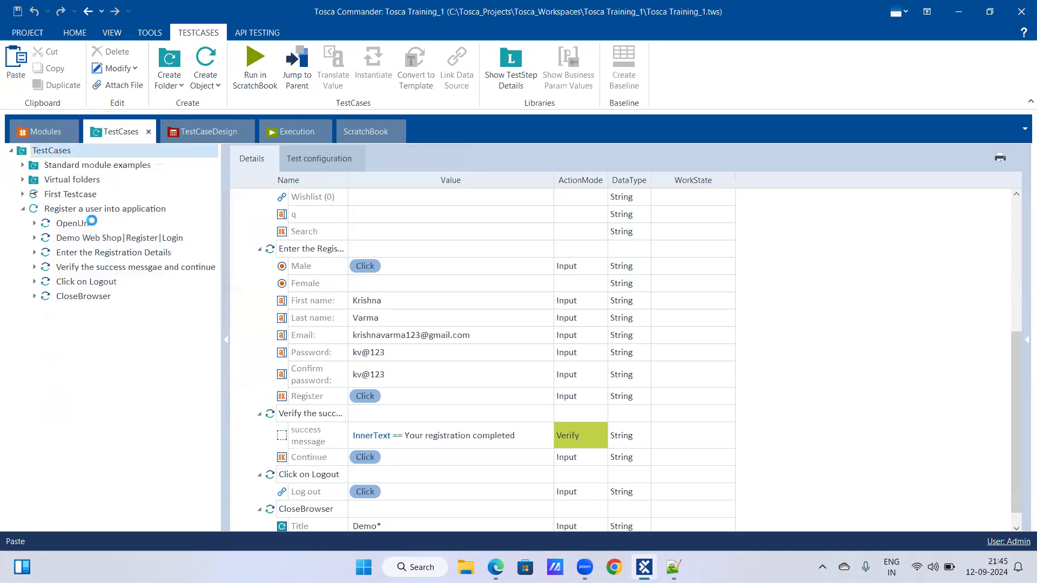
click(23, 209)
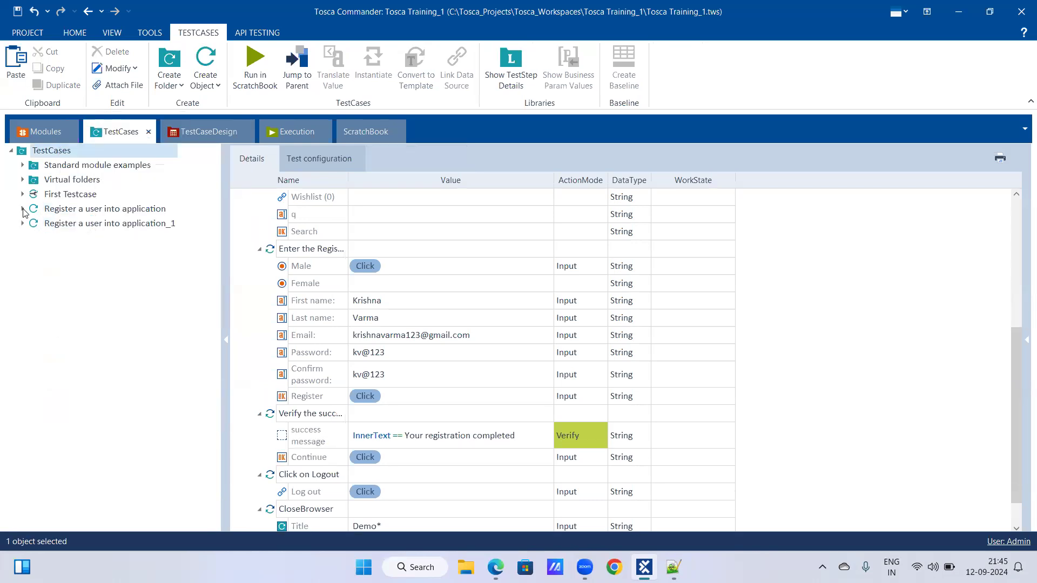
Rename the copied test case as Register a user_Dynamic Expressions.
click(92, 224)
click(103, 195)
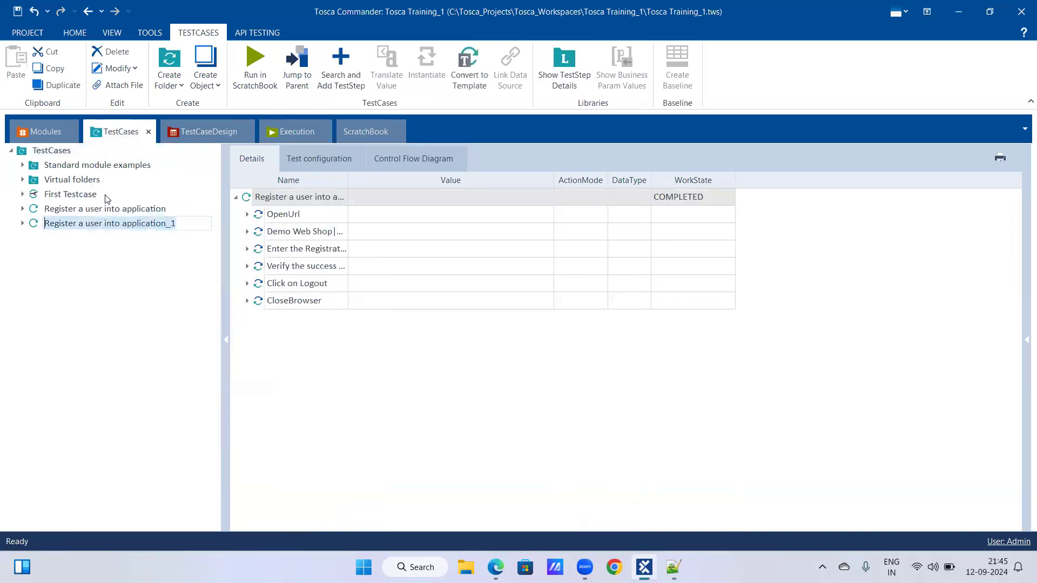
key(Right)
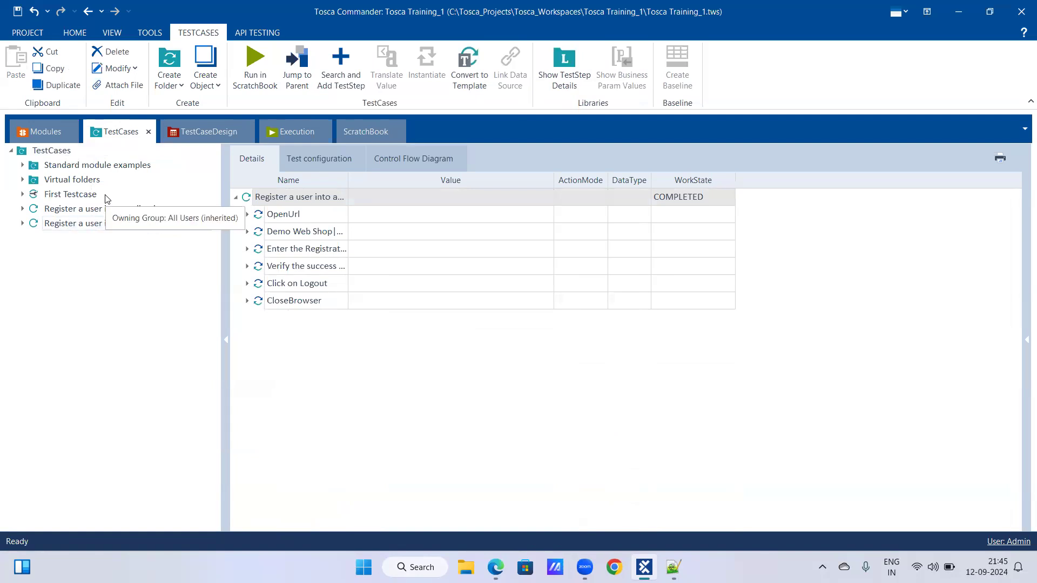
key(BackSpace)
key(BackSpace)
key(BackSpace)
key(BackSpace)
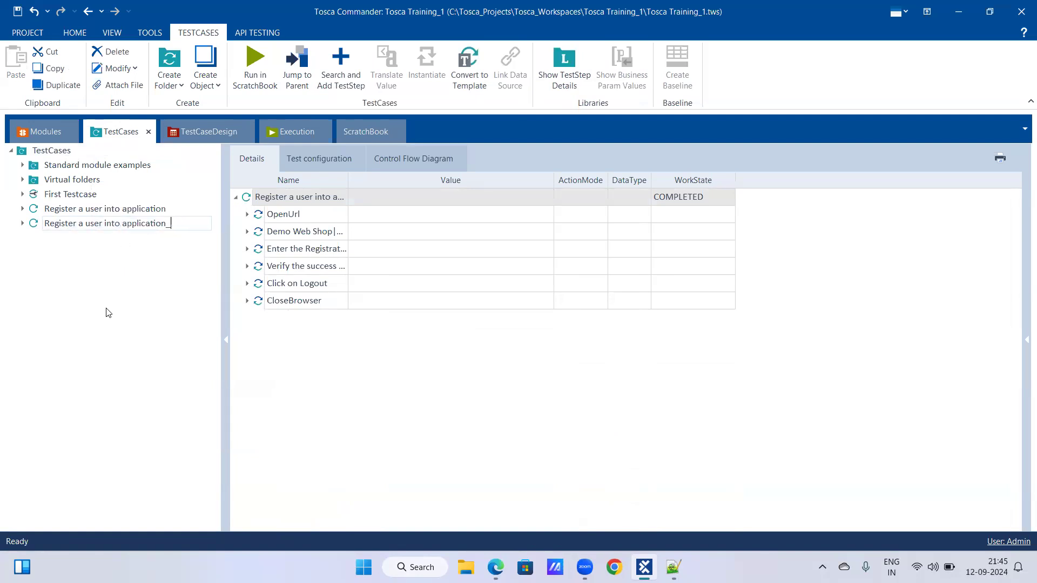
key(BackSpace)
key(BackSpace)
key(BackSpace)
key(BackSpace)
key(BackSpace)
key(BackSpace)
key(BackSpace)
key(BackSpace)
key(BackSpace)
key(BackSpace)
key(BackSpace)
text(_Dynamic Expressions)
key(Return)
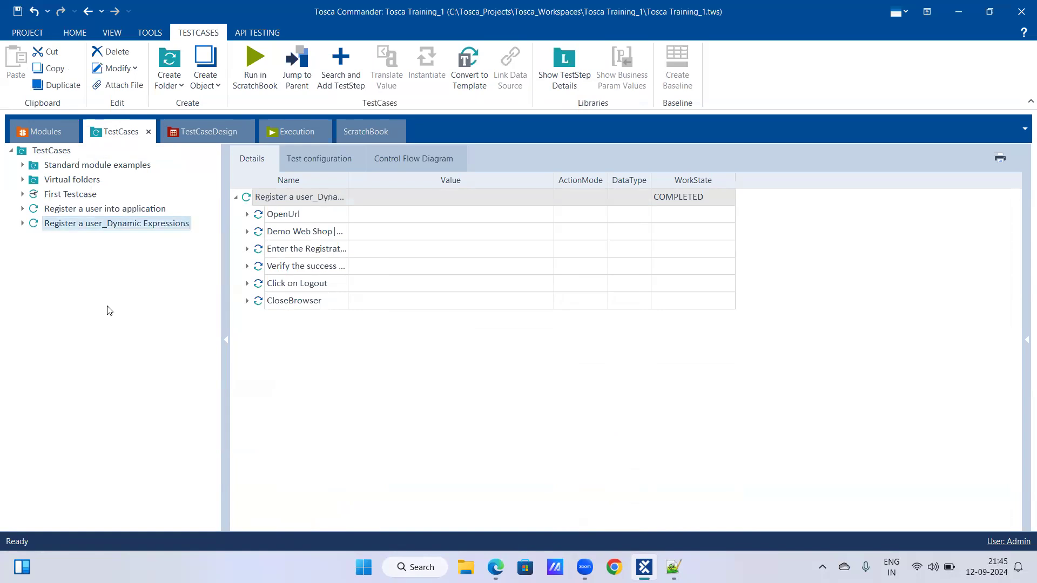
Clear the First name, Last name and Email values in the renamed test case's Enter the Registration Details step.
click(23, 223)
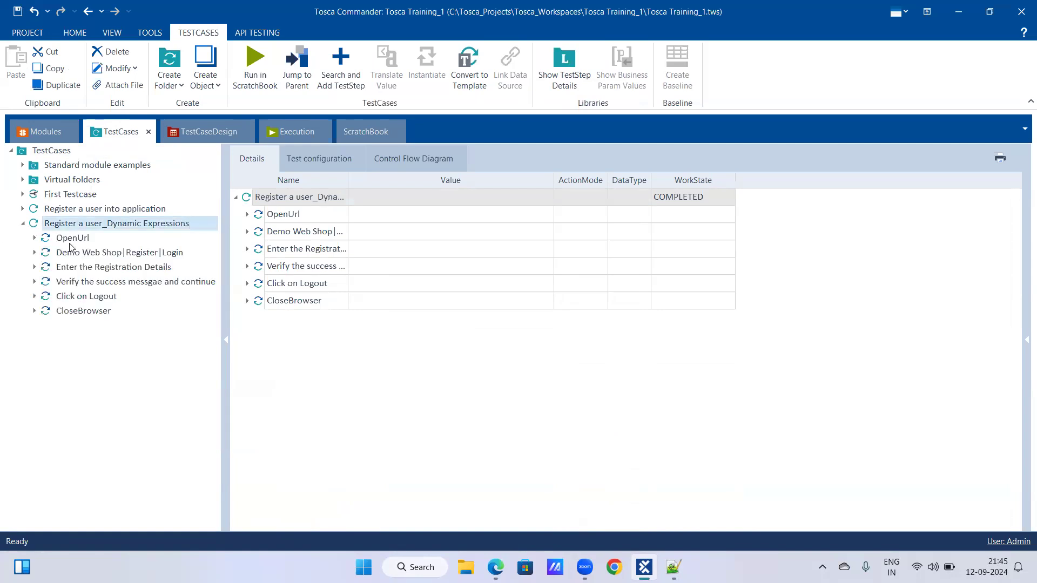
click(125, 266)
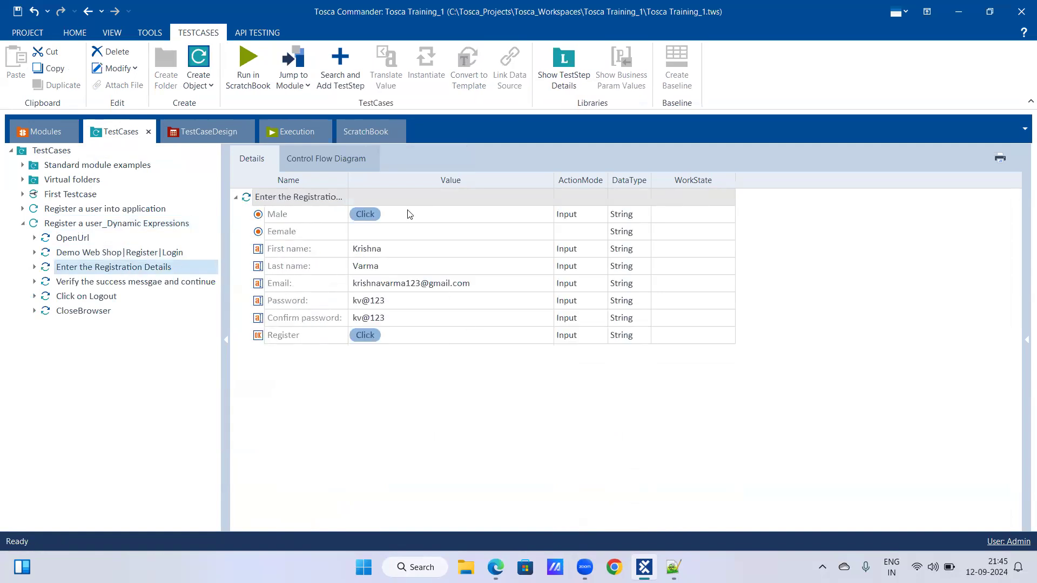
right_click(388, 243)
click(416, 217)
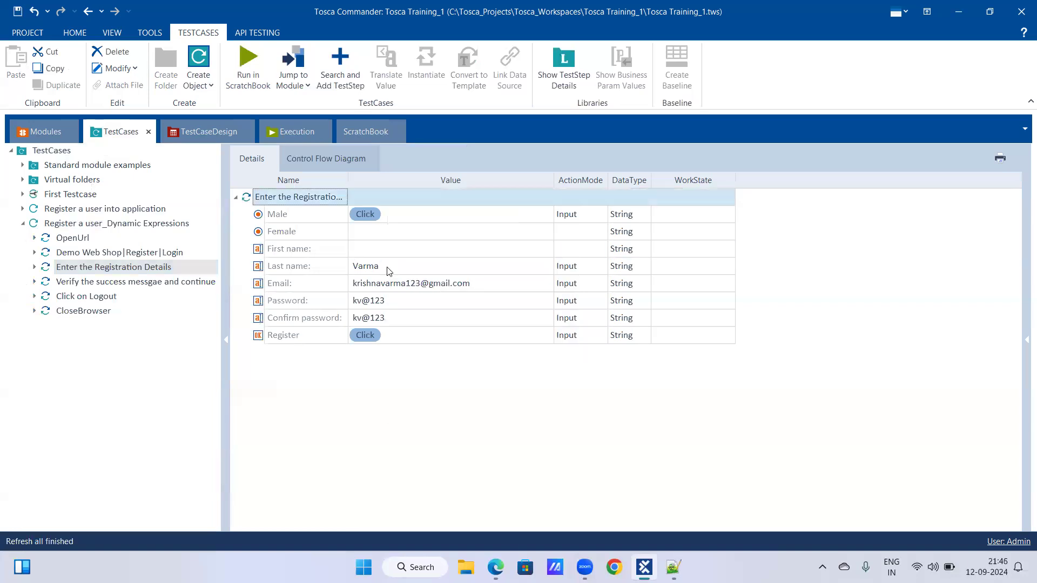
right_click(389, 270)
click(419, 252)
right_click(398, 283)
click(421, 252)
Clear the Password, Confirm password and Register values in the Enter the Registration Details step.
right_click(394, 300)
click(421, 269)
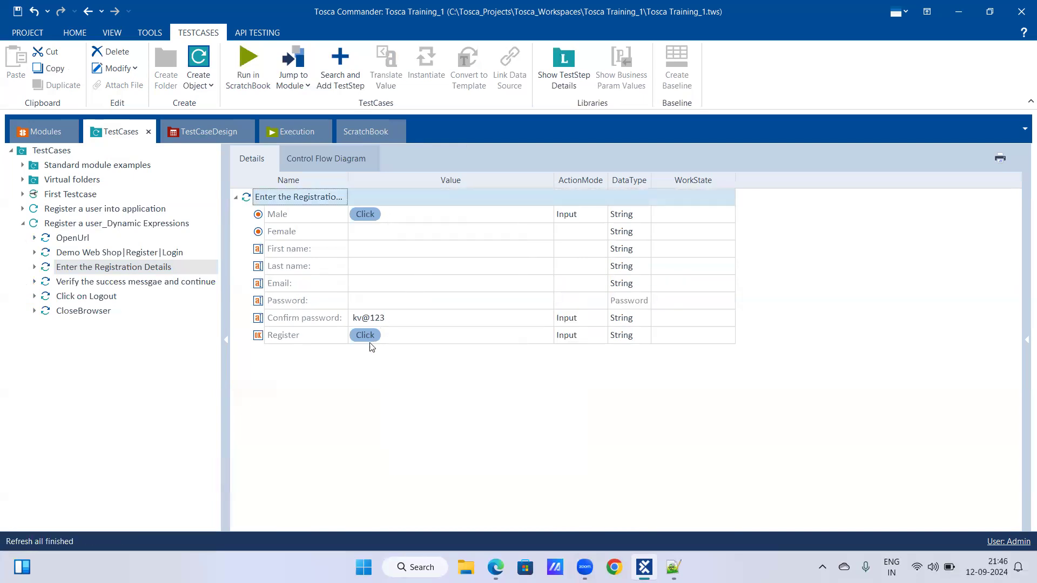
right_click(373, 321)
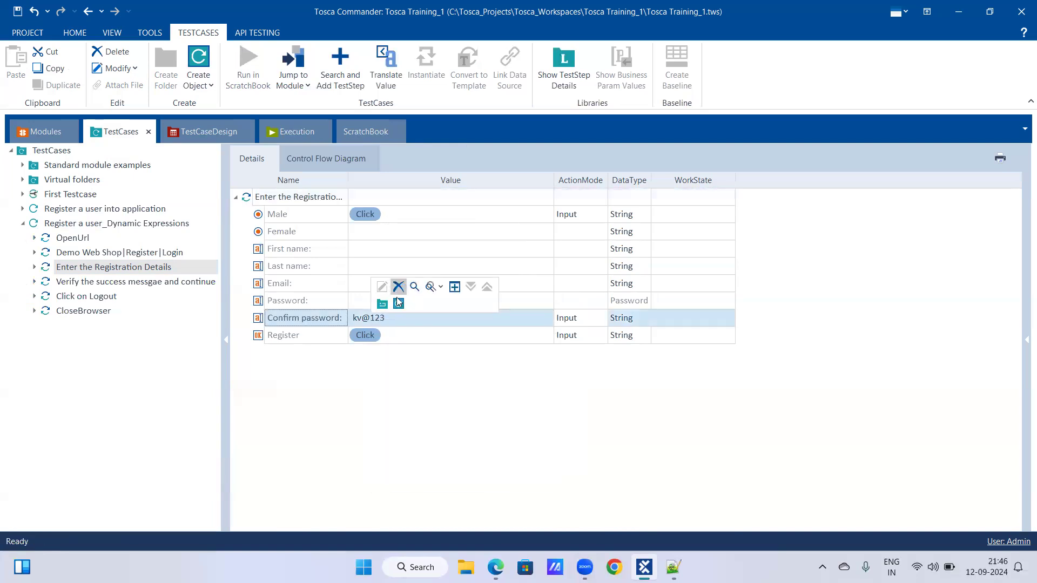
click(399, 287)
right_click(389, 336)
click(412, 299)
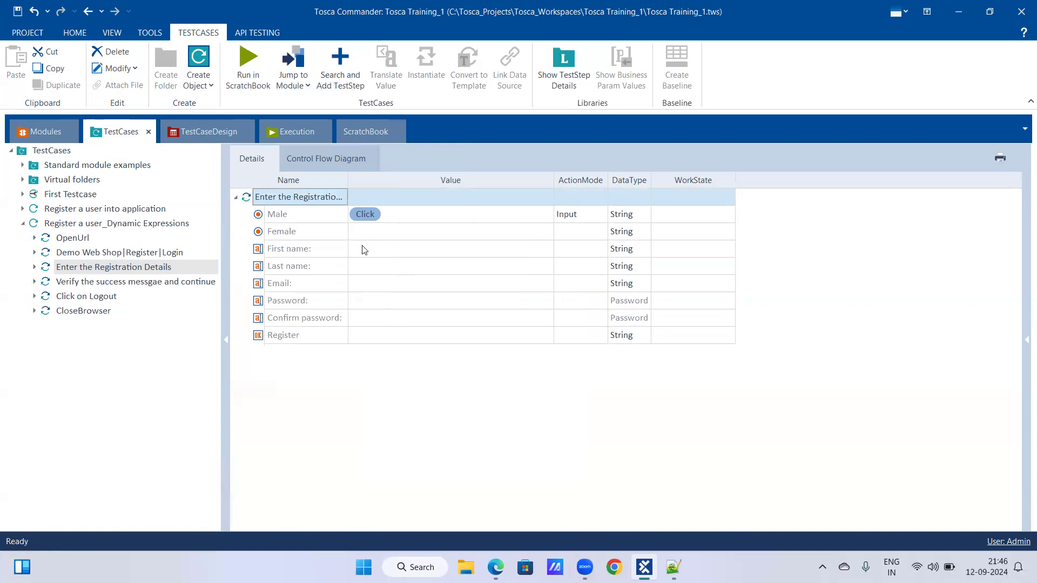
Open the First name value for editing, switch to the Notepad++ notes and copy the expression {RANDOMREGEX["^[A-Z][a-z]{7}$"]}.
click(375, 254)
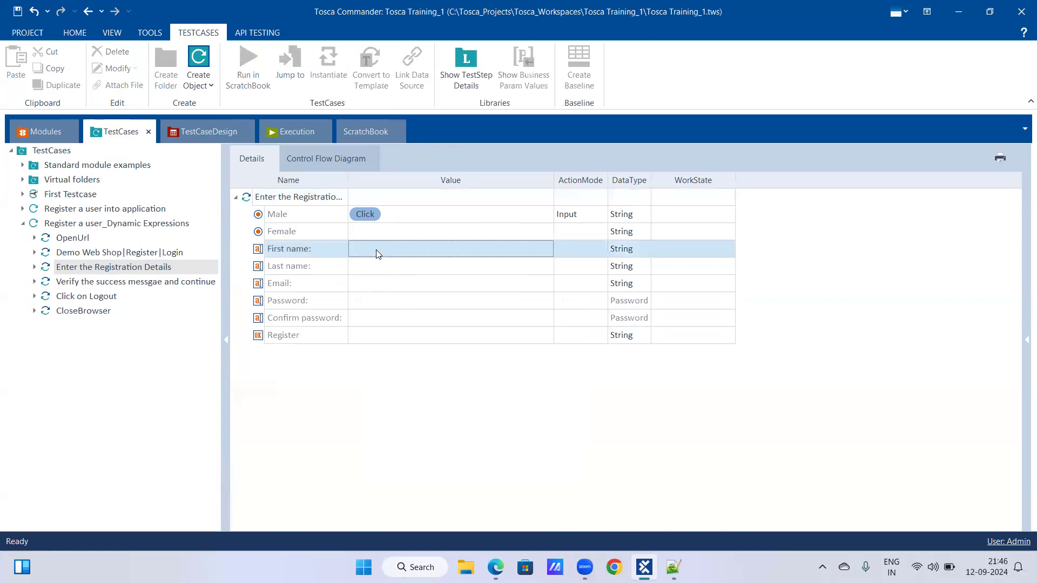
click(376, 250)
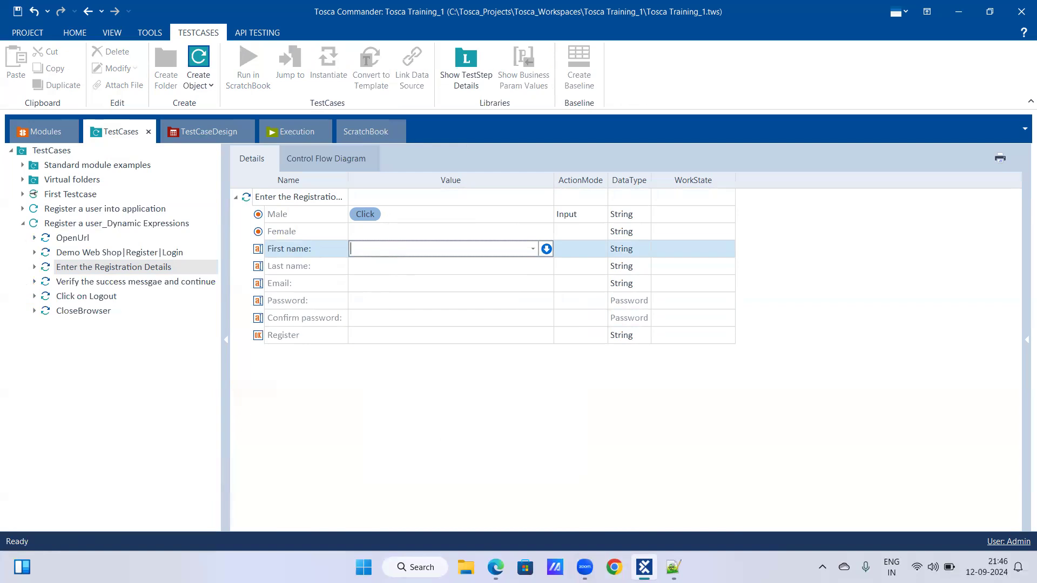
click(673, 568)
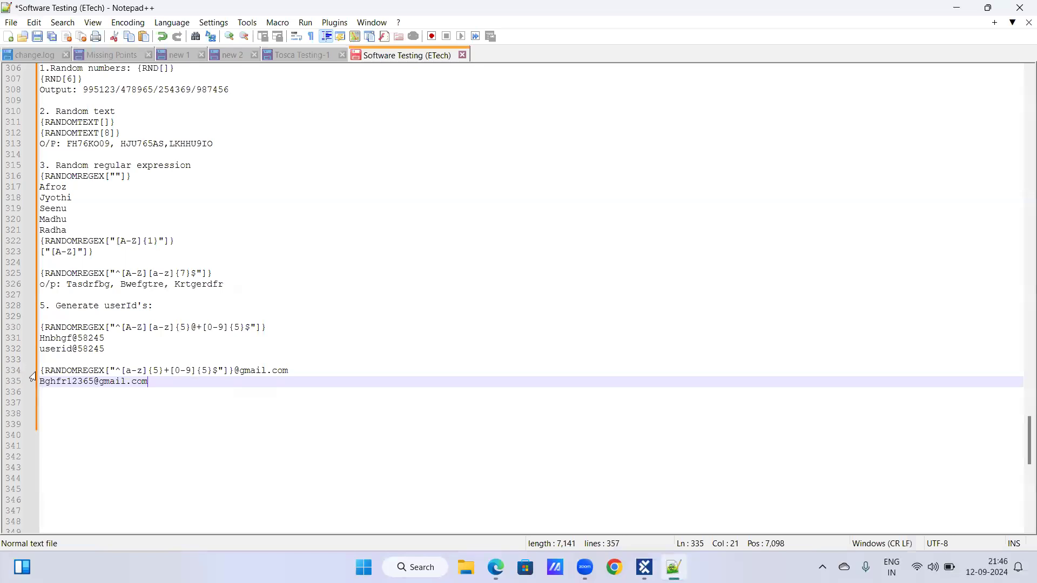
scroll(54, 367, up, 3)
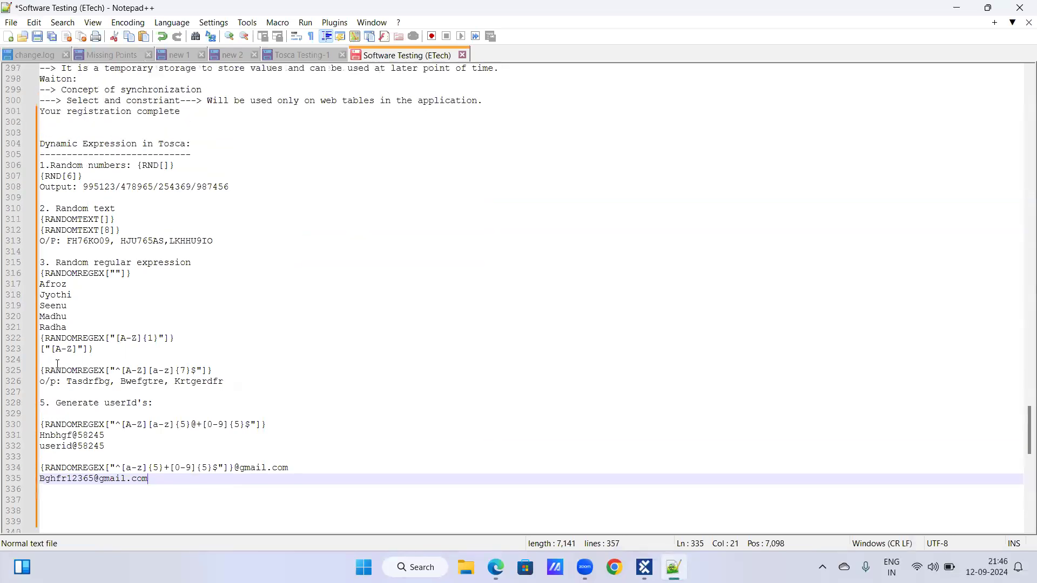
scroll(57, 364, up, 2)
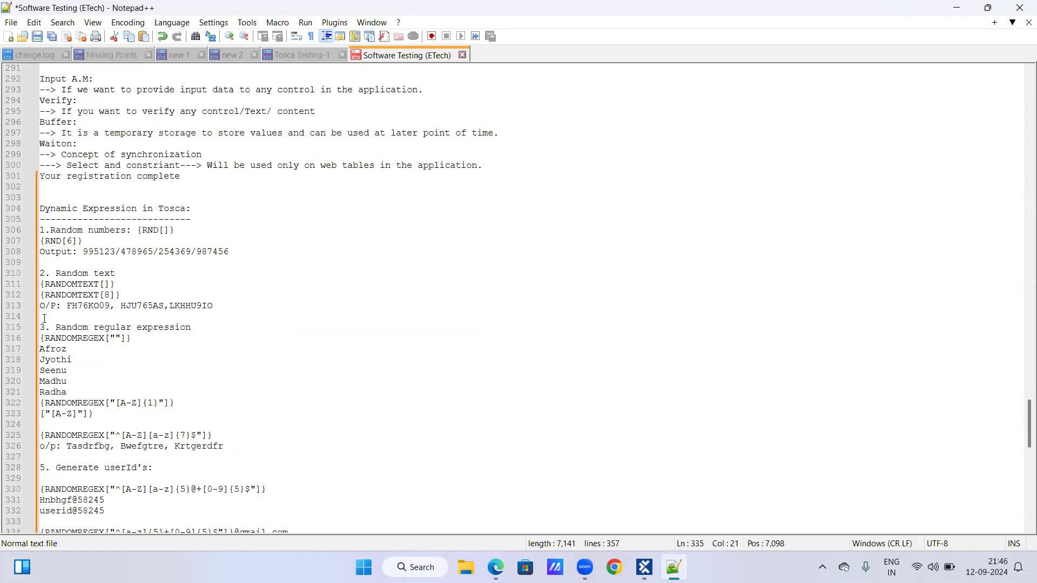
scroll(46, 317, down, 2)
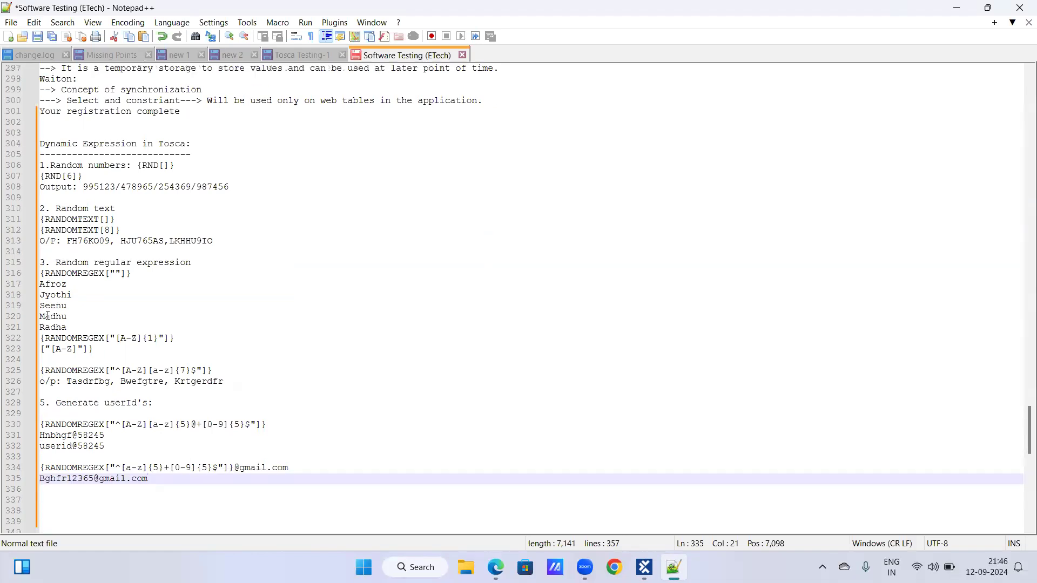
scroll(47, 316, down, 1)
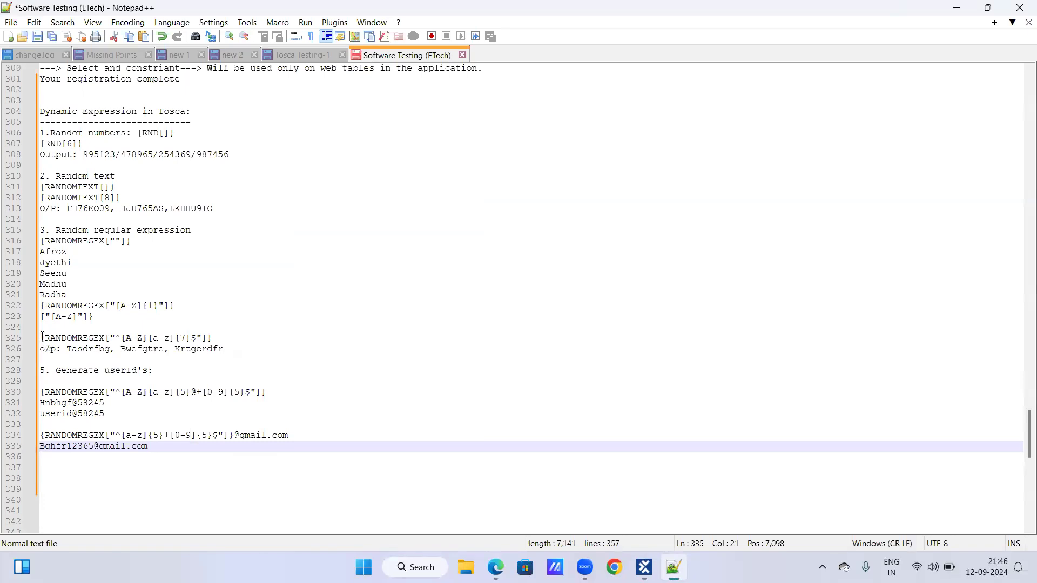
drag(43, 337, 226, 336)
key(ctrl+c)
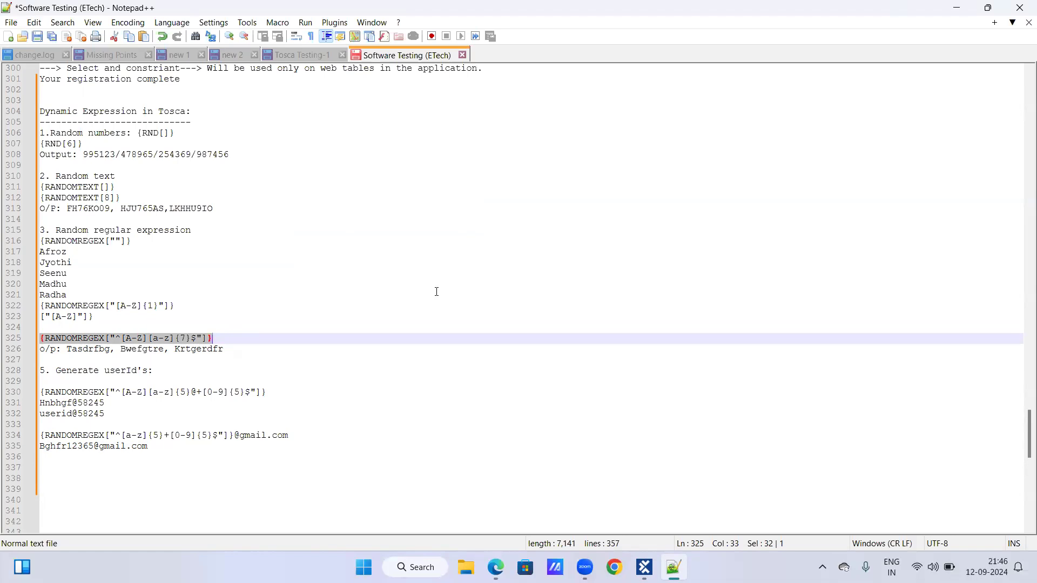
Switch to Tosca Commander and set both First name and Last name to {RANDOMREGEX["^[A-Z][a-z]{7}$"]}.
mouse_move(645, 567)
click(643, 500)
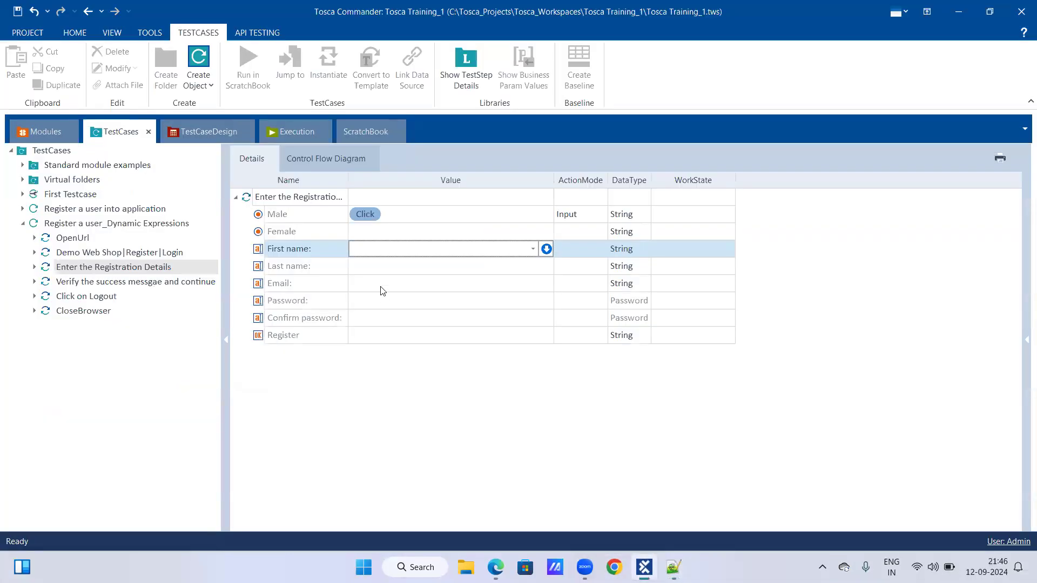
key(ctrl+v)
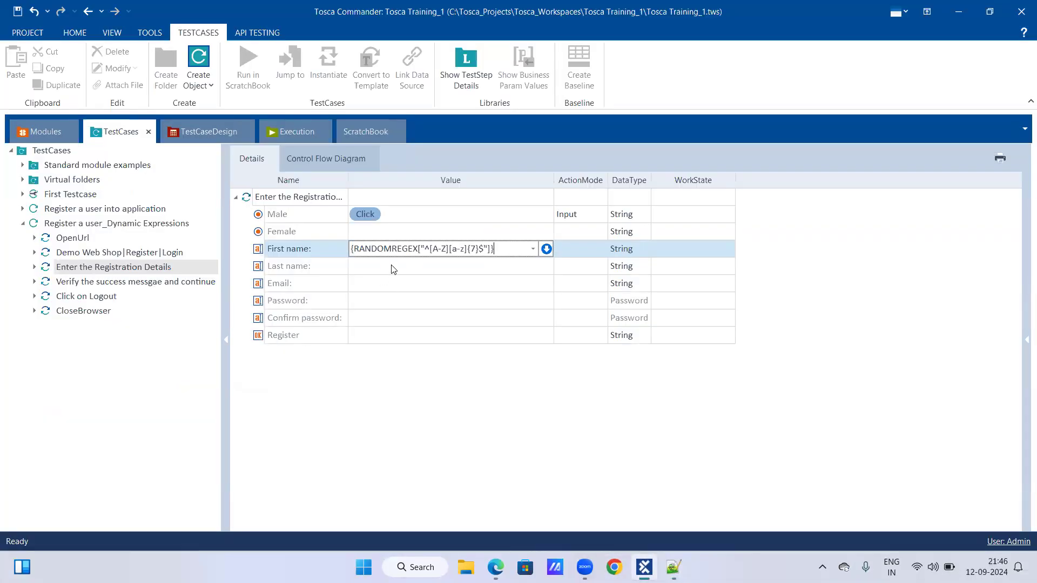
click(393, 266)
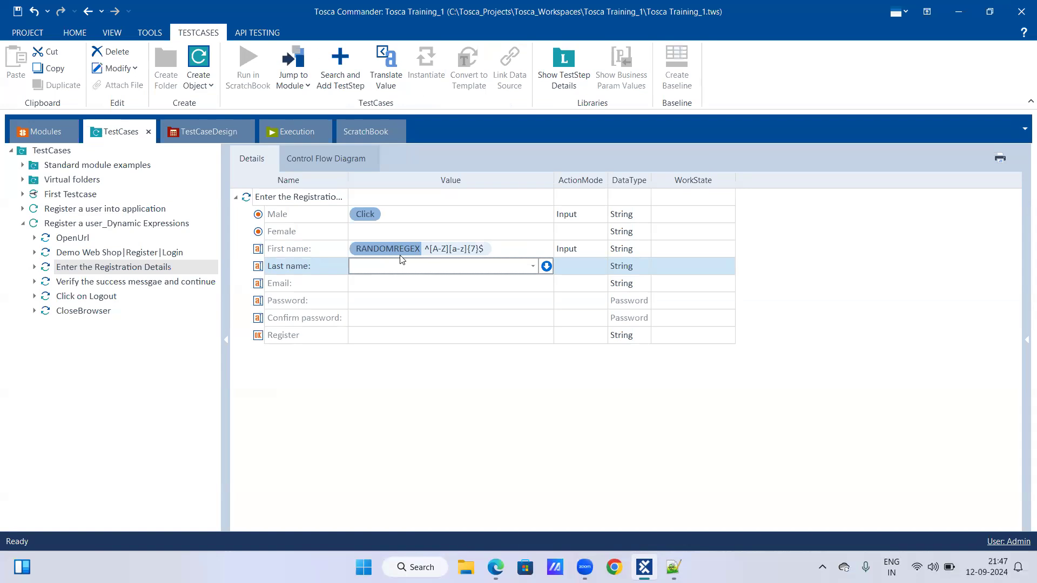
key(ctrl+v)
click(468, 287)
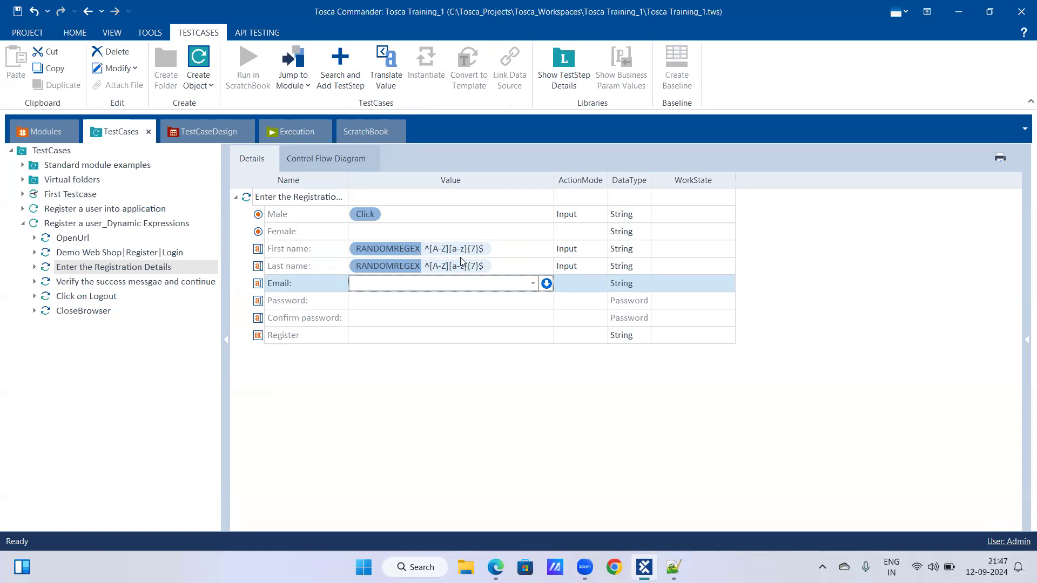
key(alt+Tab)
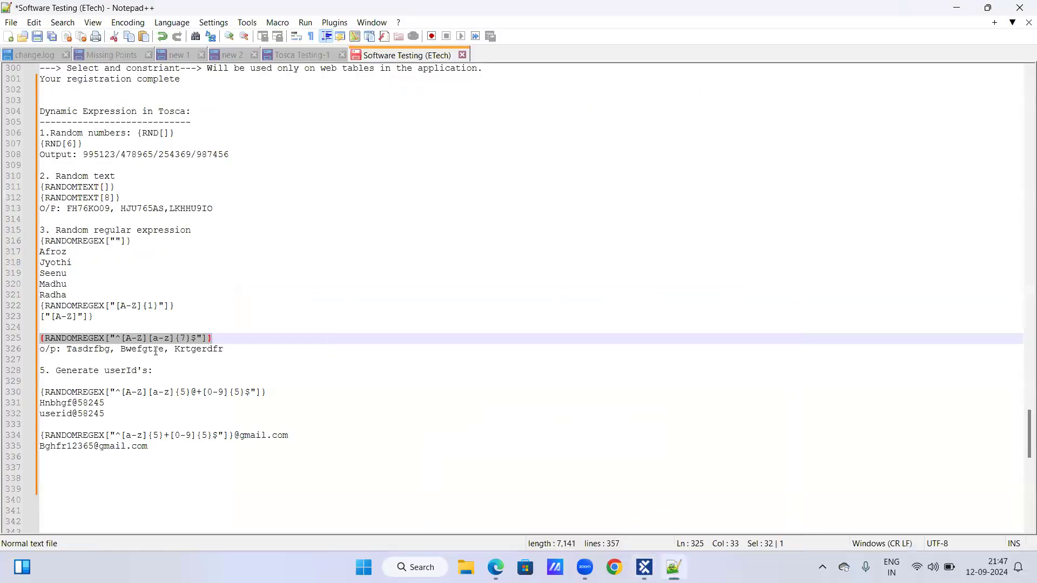
drag(68, 349, 110, 349)
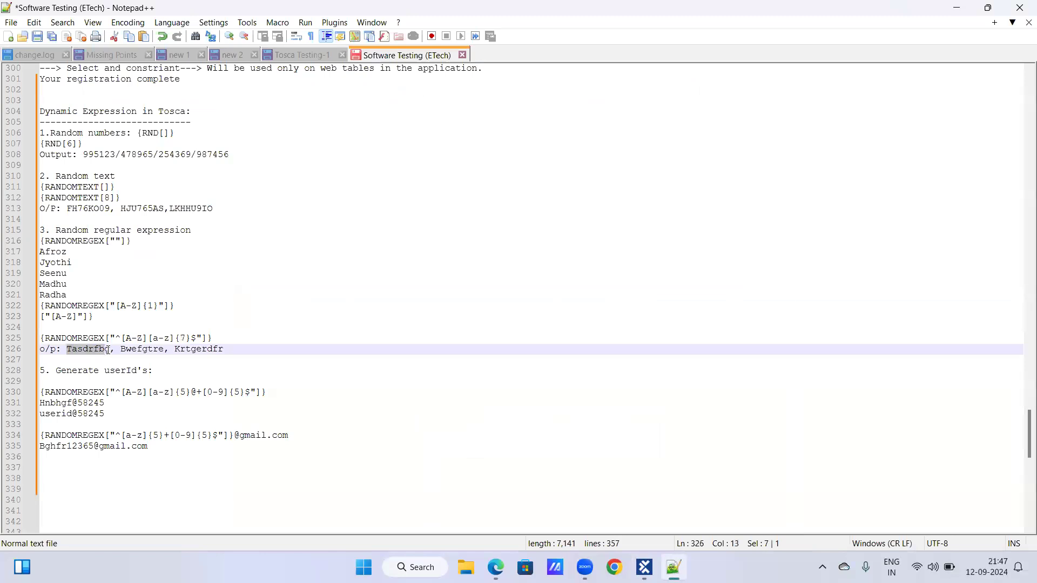
click(643, 566)
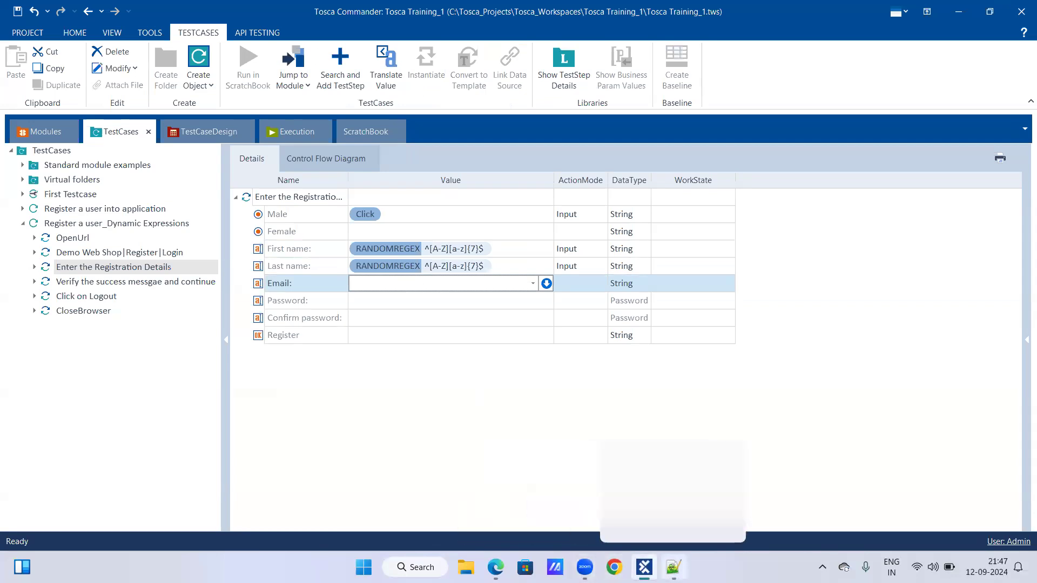
click(673, 567)
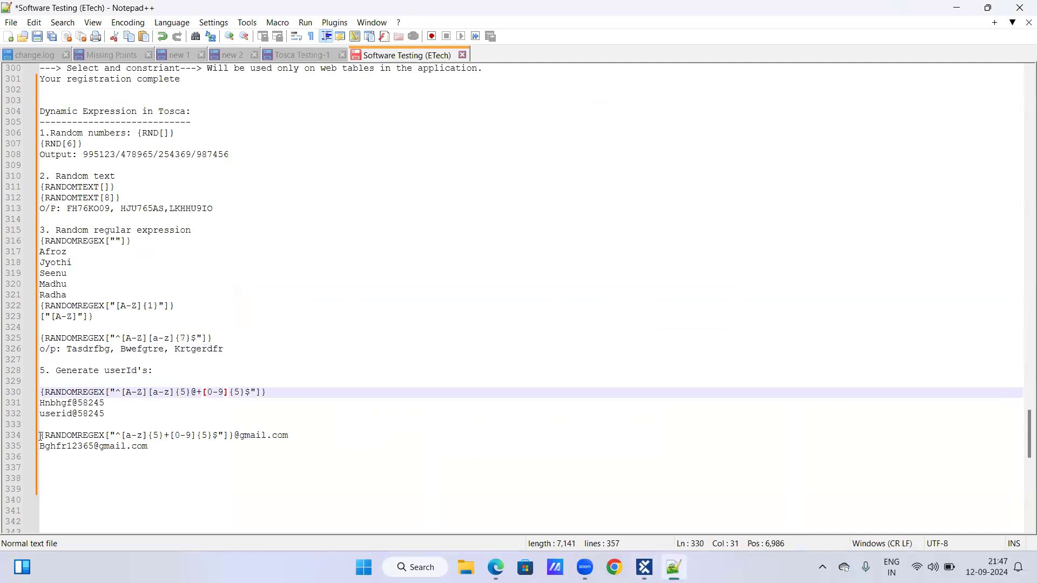
drag(42, 434, 324, 437)
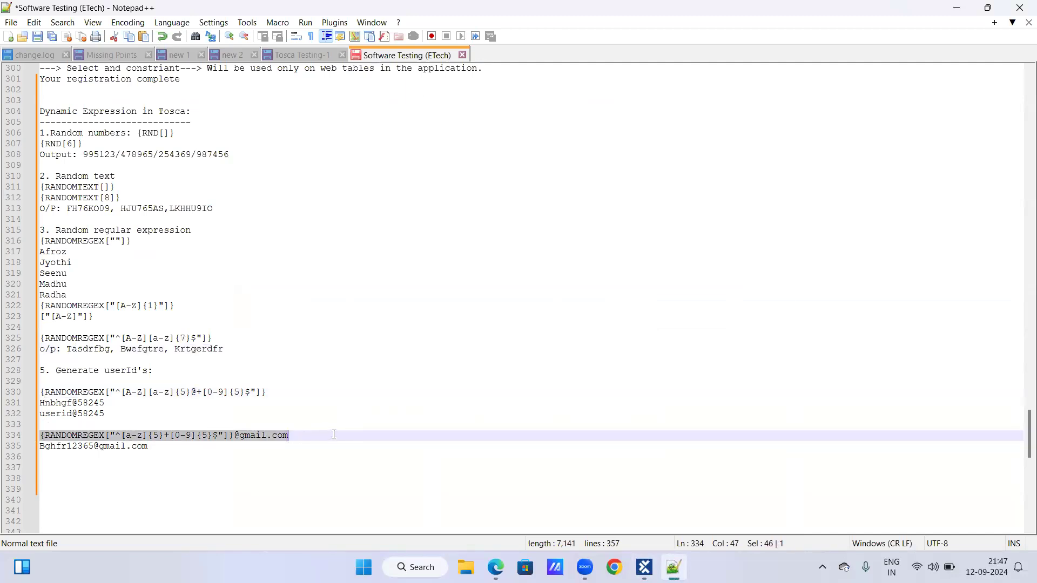
click(206, 427)
drag(41, 435, 323, 435)
key(ctrl+c)
click(644, 566)
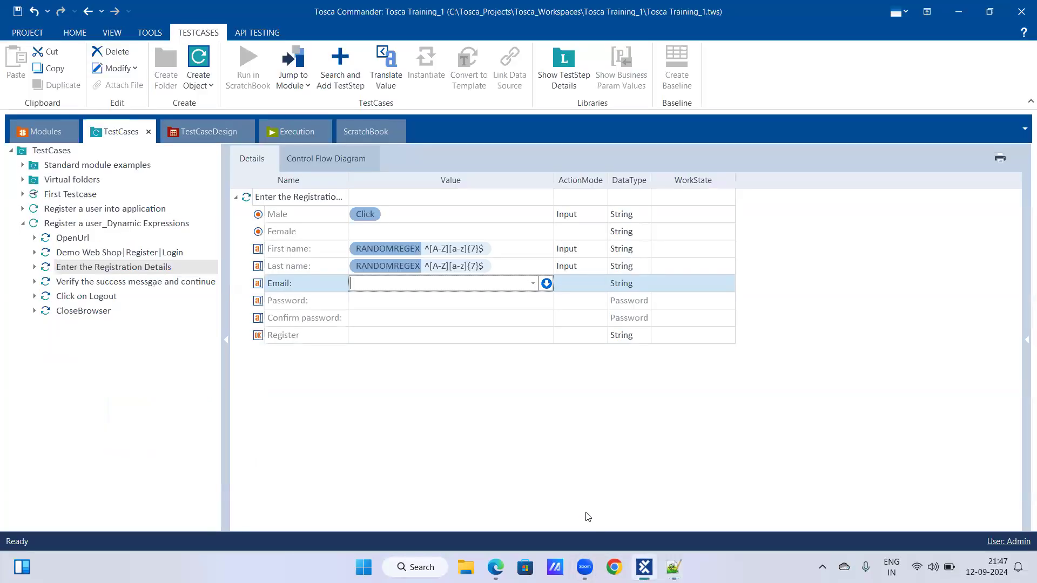
key(ctrl+v)
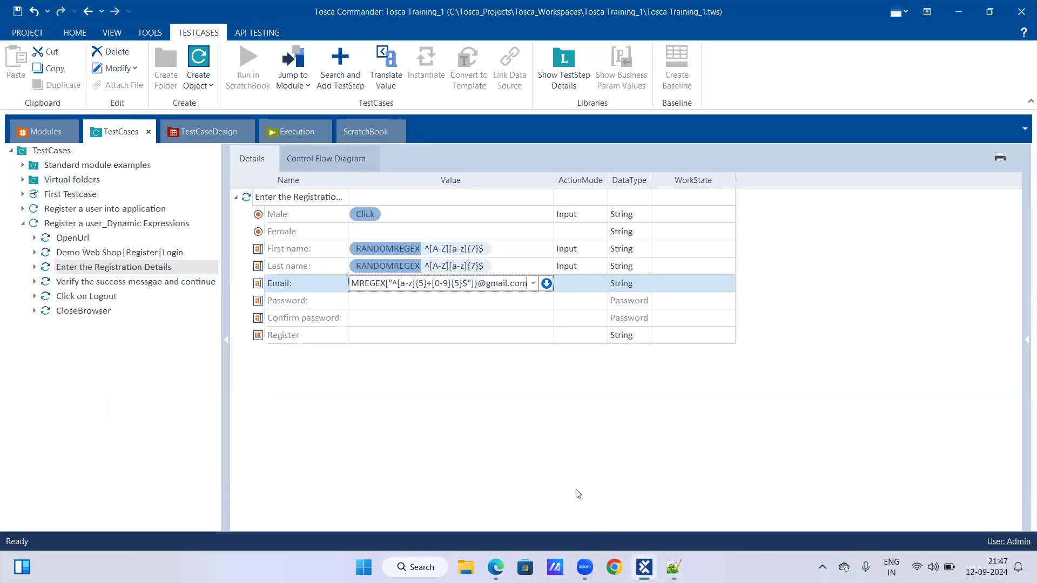
Open the Password value for editing, copy the expression {RANDOMTEXT[8]} from the Notepad++ notes and return to Tosca Commander.
click(459, 302)
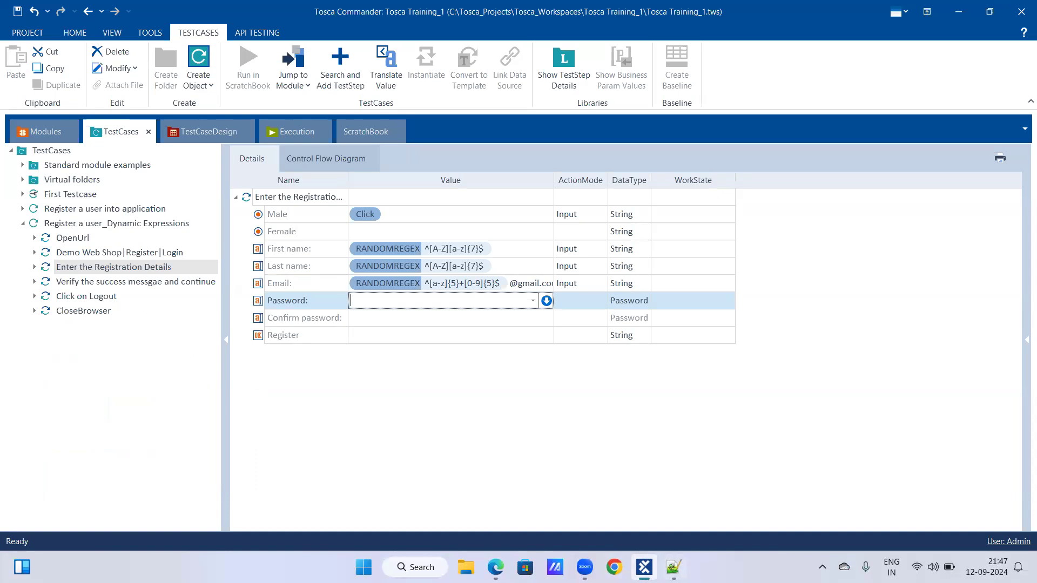
click(673, 567)
click(122, 260)
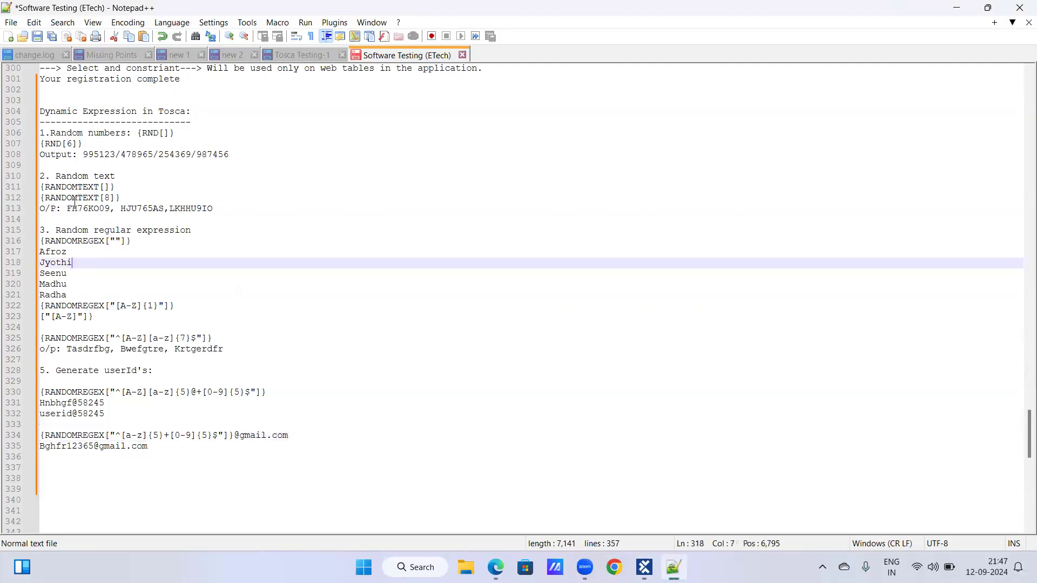
drag(41, 197, 143, 198)
key(ctrl+c)
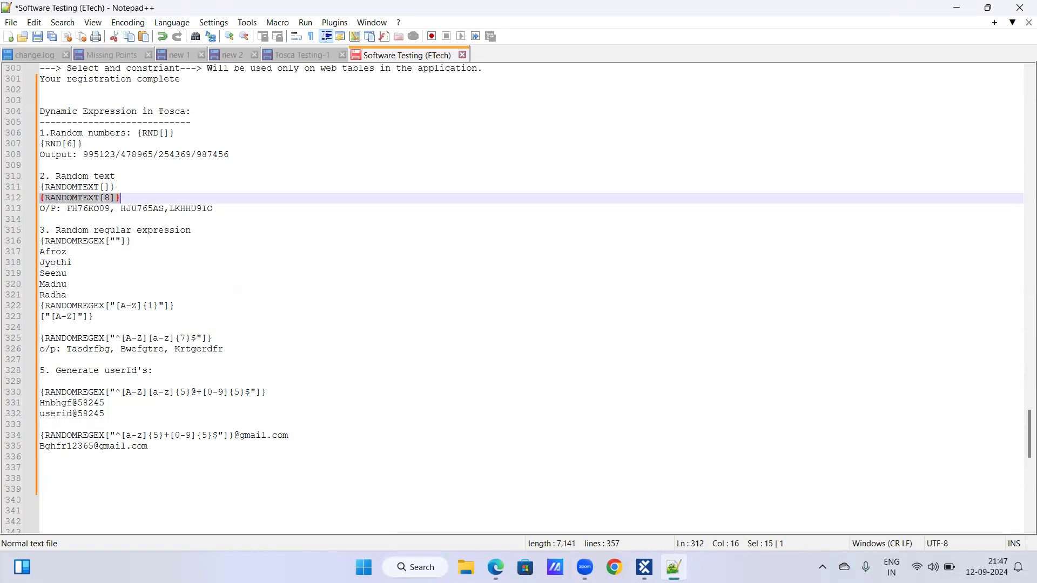
key(alt+Tab)
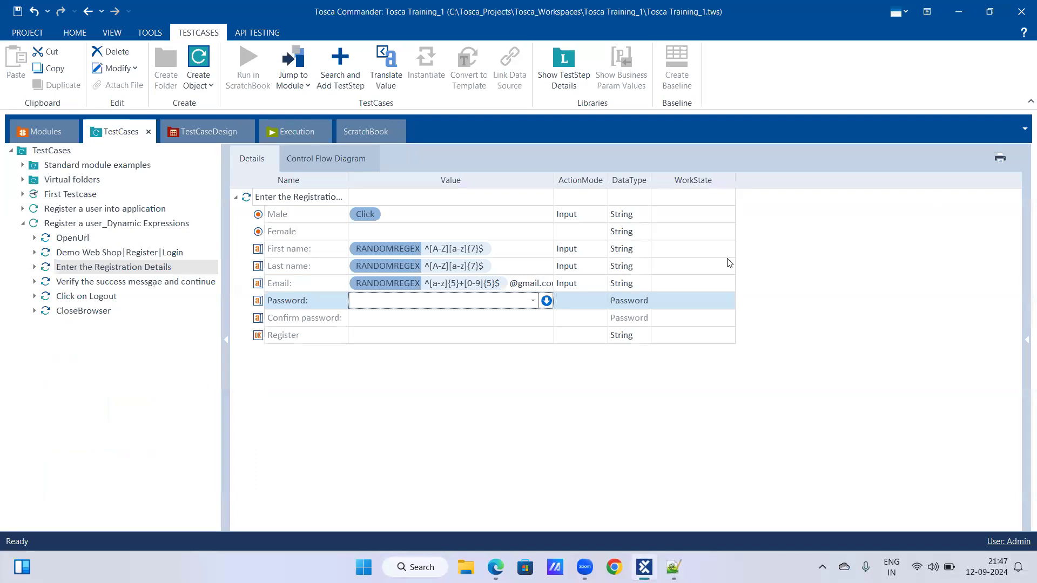
Try to set the Password value to {RANDOMTEXT[8]} with the data type still Password.
click(632, 300)
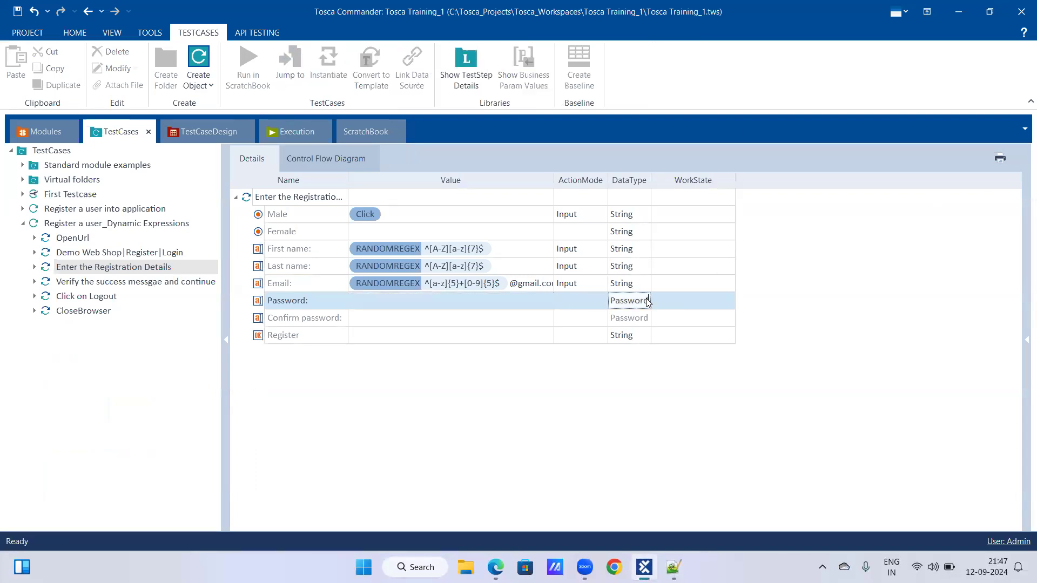
click(585, 315)
click(611, 305)
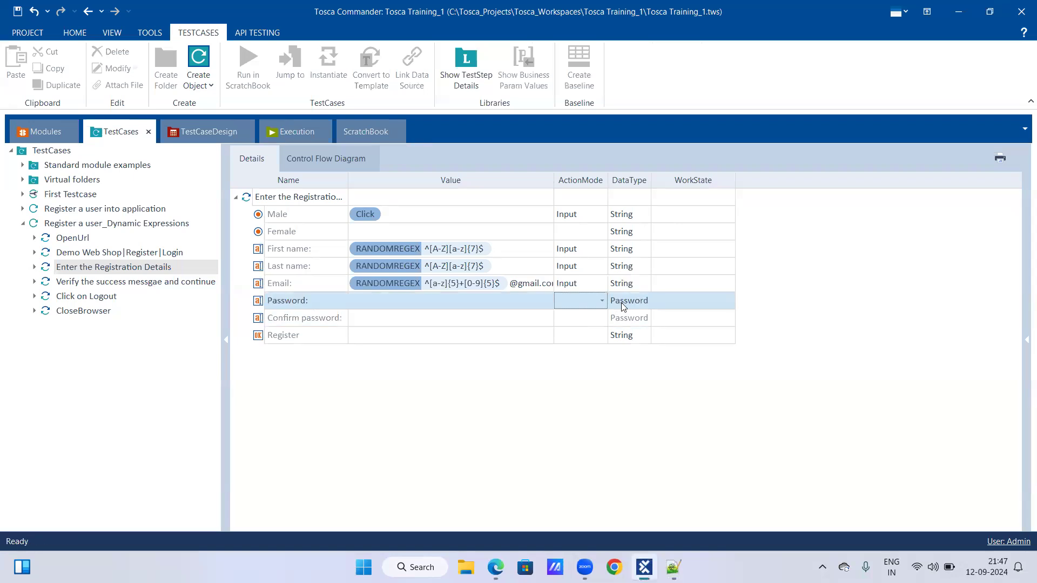
click(474, 300)
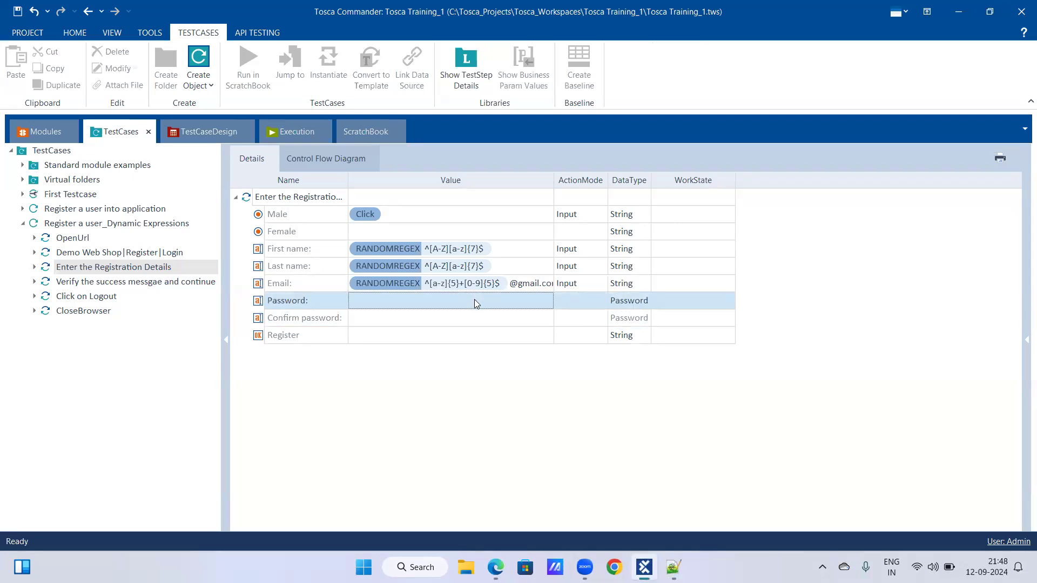
key(ctrl+v)
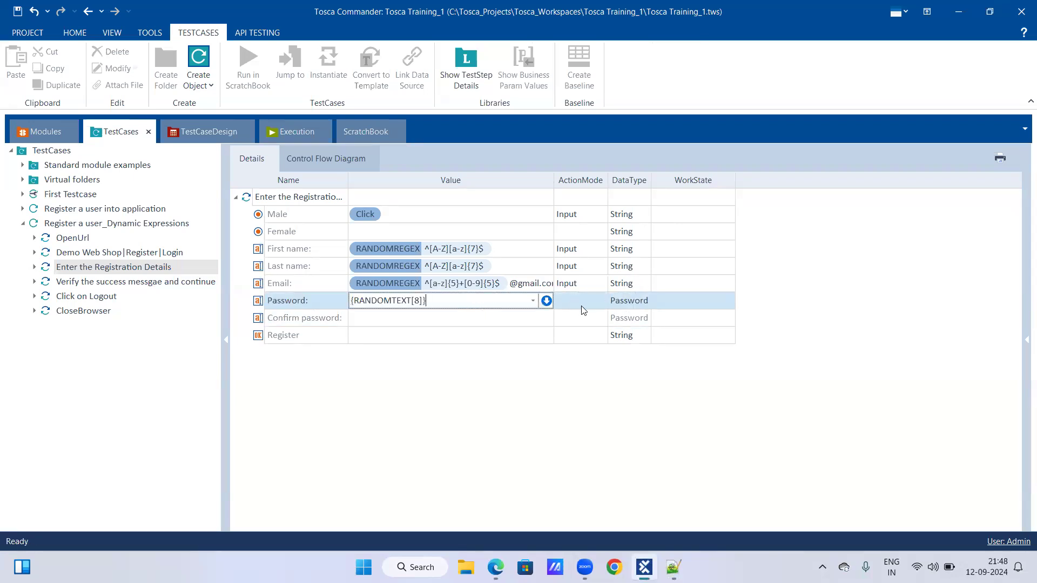
Change the data type of the Password field to String.
click(617, 323)
click(624, 303)
click(645, 301)
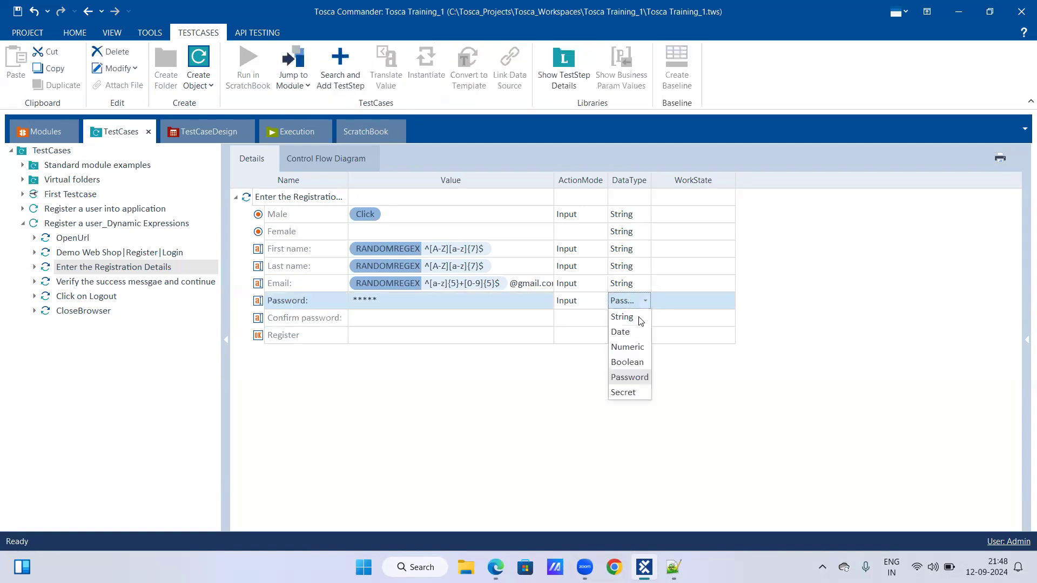
click(637, 323)
click(584, 319)
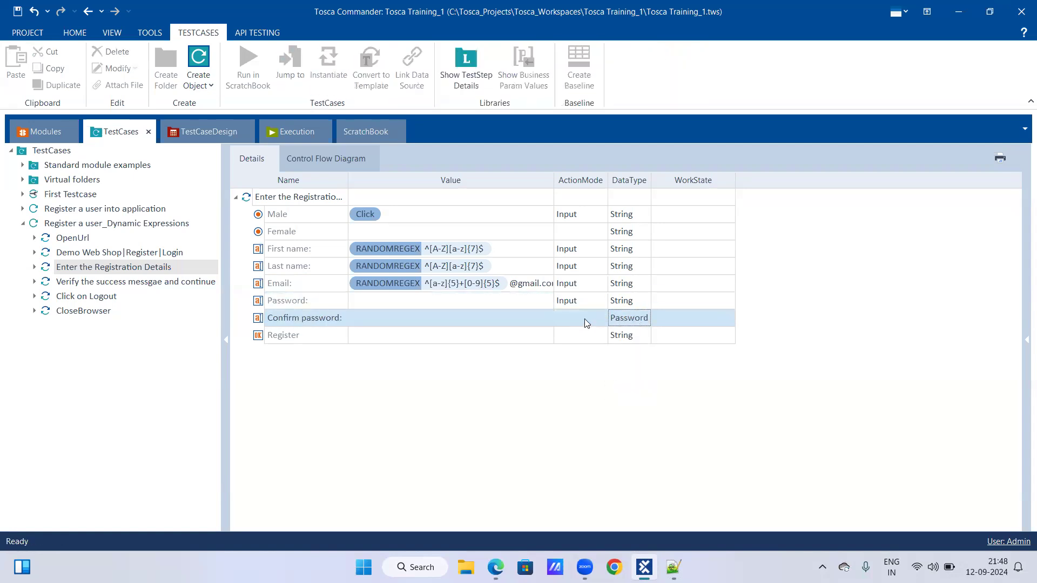
Set the Password value to the copied expression {RANDOMTEXT[8]}.
click(477, 304)
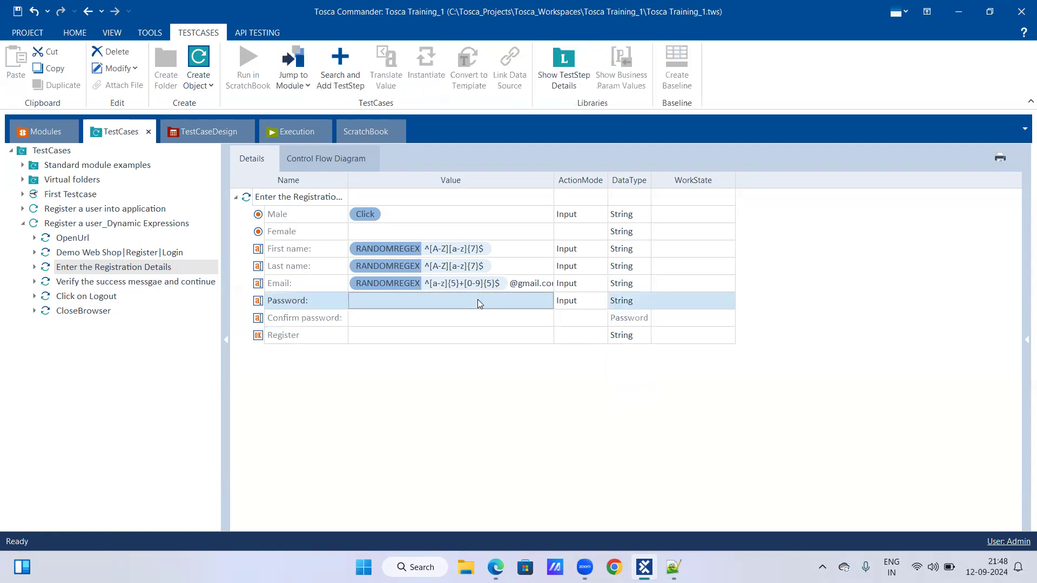
key(ctrl+v)
click(505, 308)
key(ctrl+v)
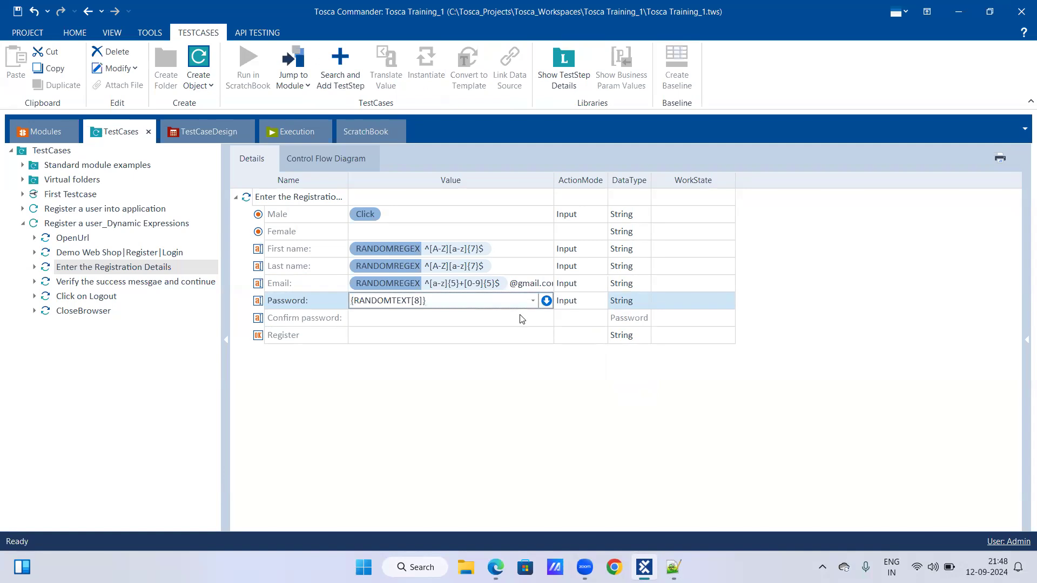
click(527, 319)
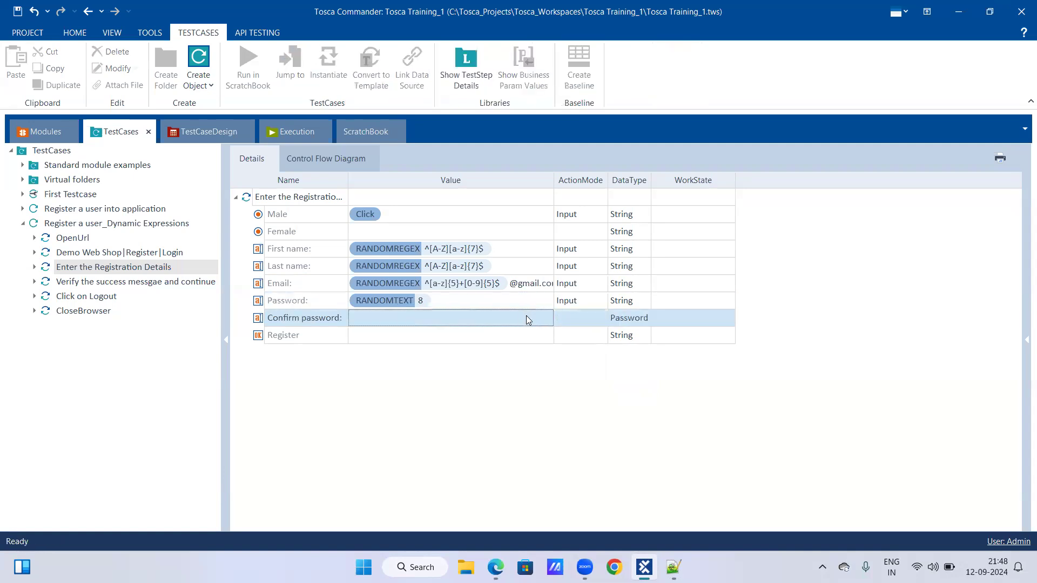
Change the data type of Confirm password to String and set its value to {RANDOMTEXT[8]}.
click(464, 318)
key(ctrl+v)
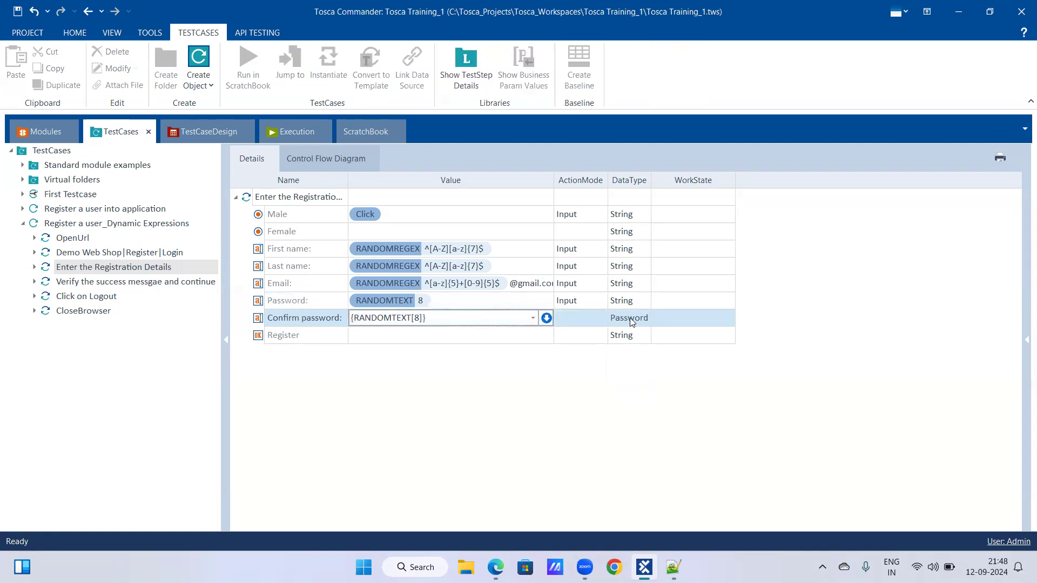
click(636, 318)
click(645, 319)
click(622, 335)
click(507, 323)
click(509, 319)
key(ctrl+v)
Set the Register value to Click in the Enter the Registration Details step.
click(492, 336)
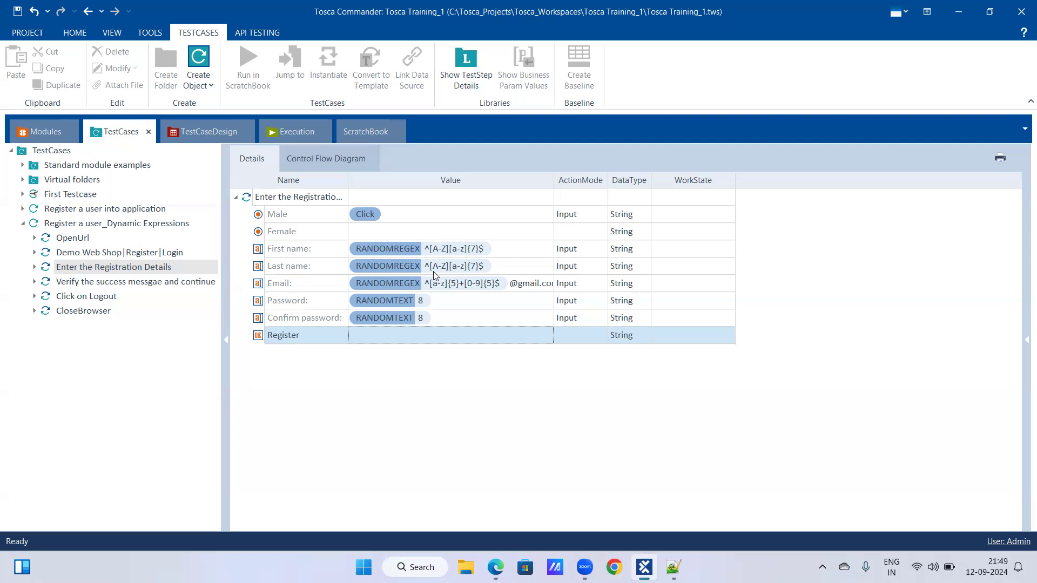
click(422, 339)
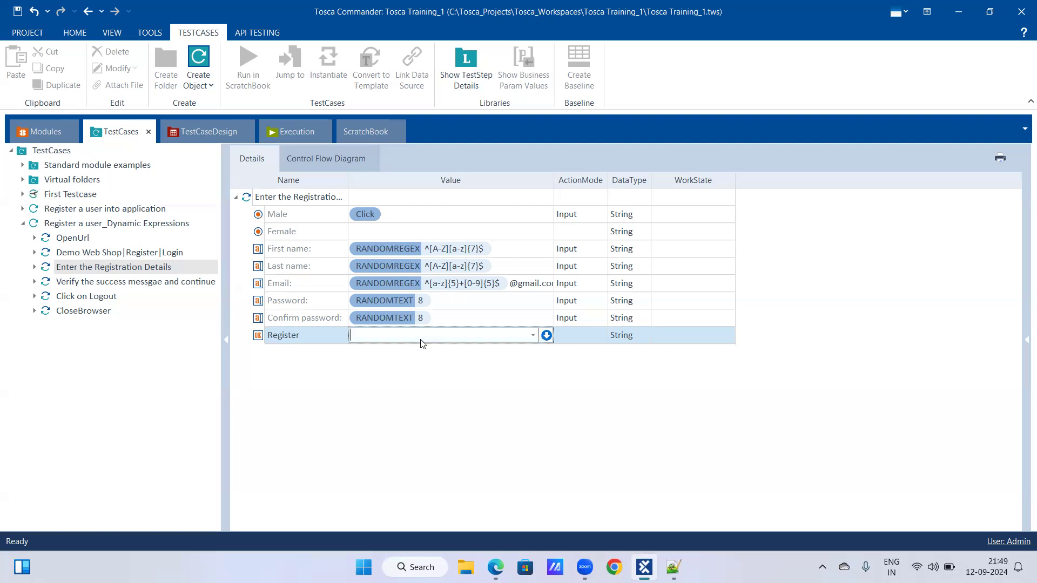
click(535, 337)
click(508, 352)
key(Return)
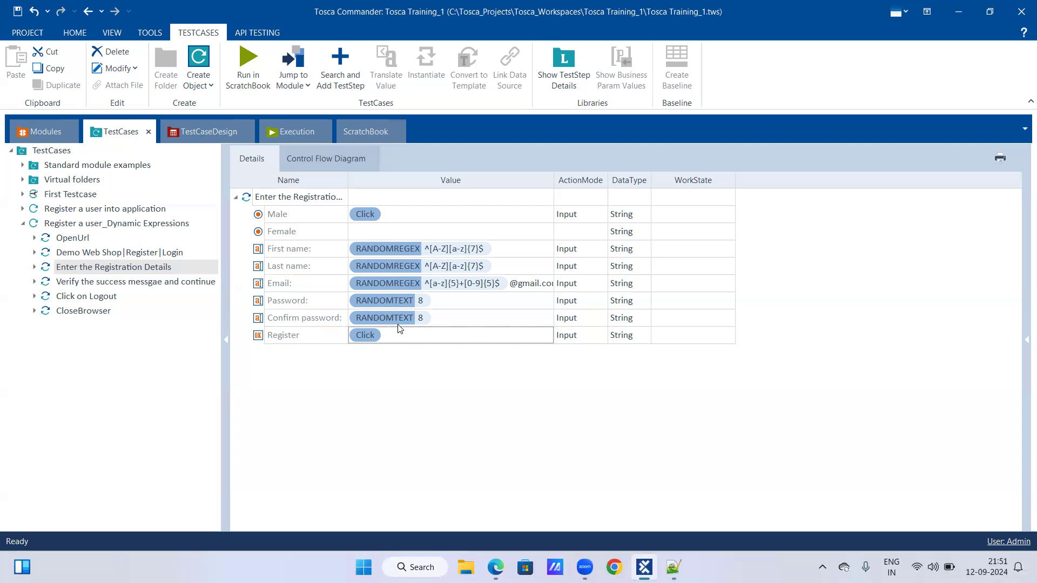
Switch to the Notepad++ notes, highlight the definition of the Buffer action mode and return to Tosca Commander.
click(673, 567)
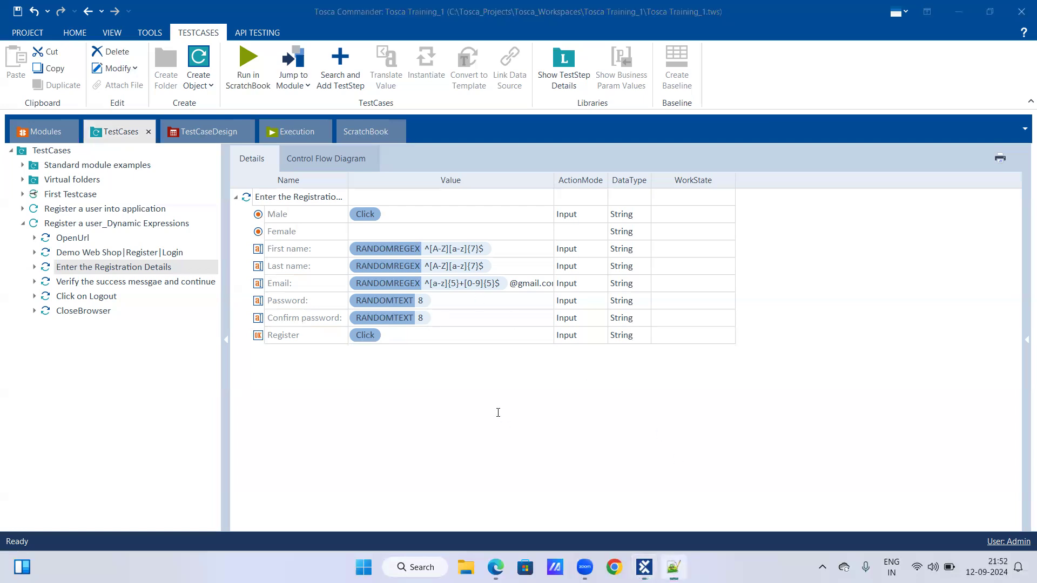
scroll(479, 412, up, 7)
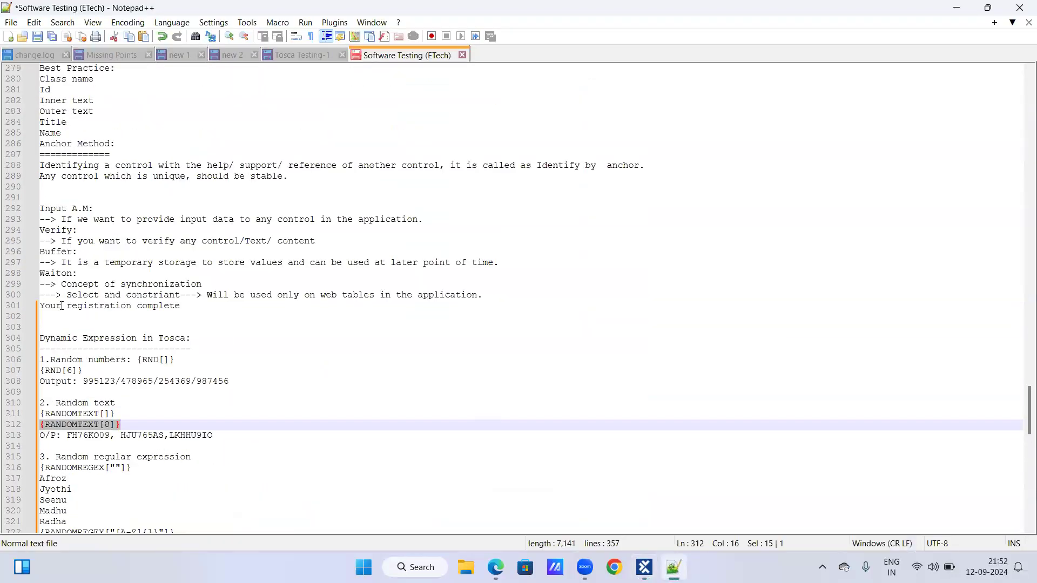
drag(61, 252, 511, 266)
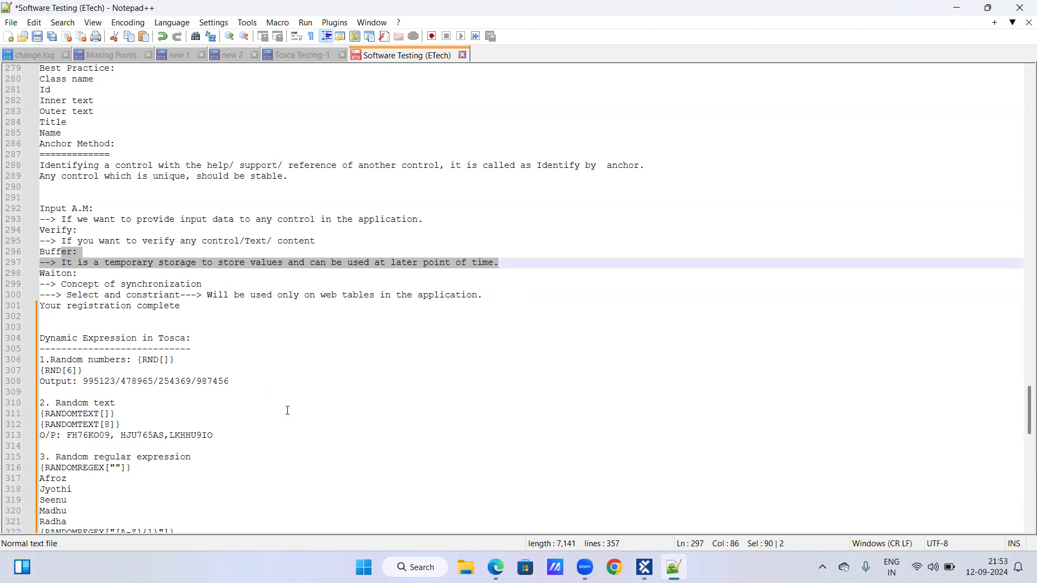
click(220, 335)
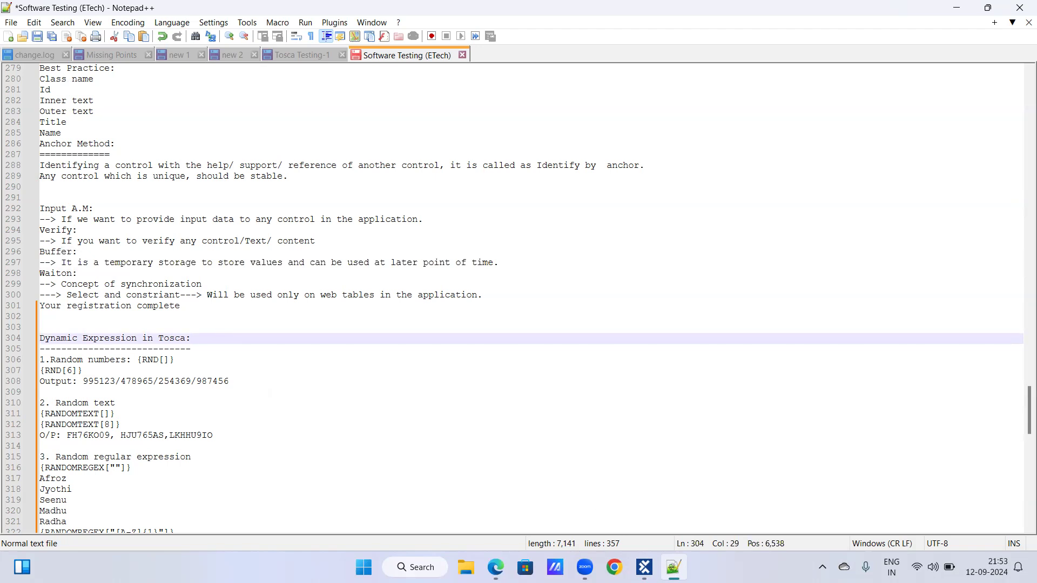
click(644, 567)
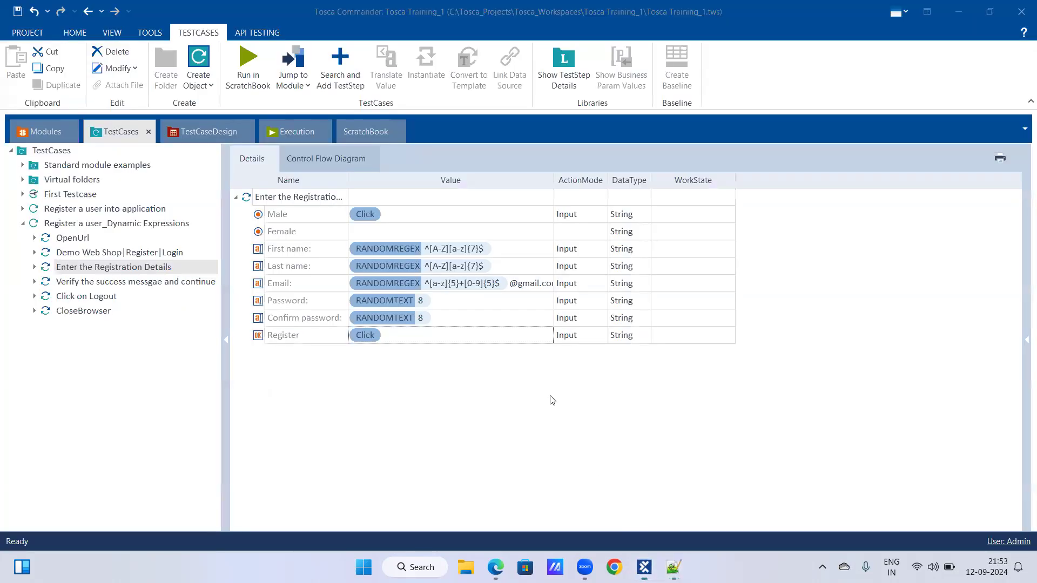
Jump from the Password field of the test step to its module attribute.
click(444, 324)
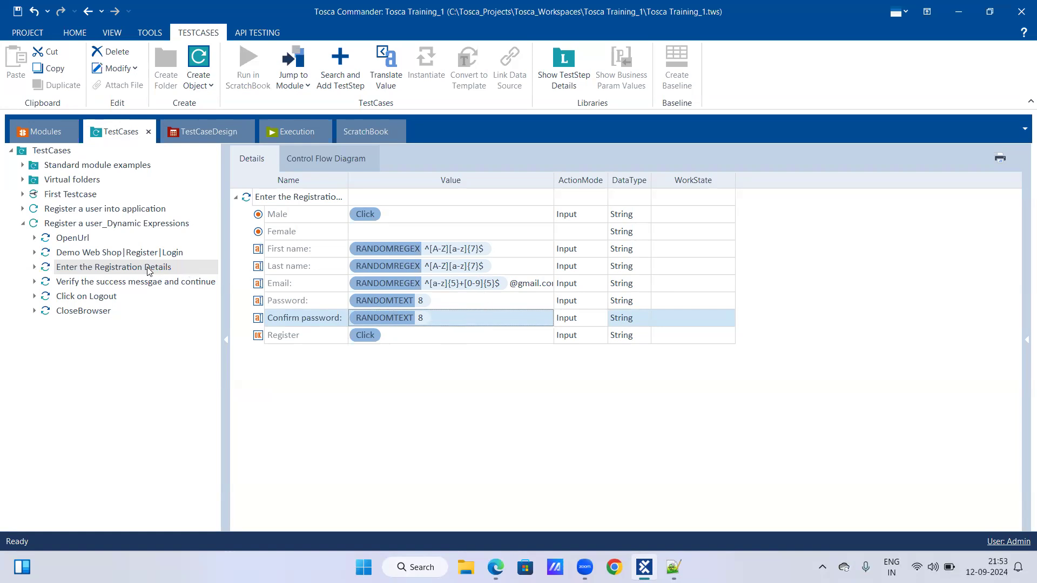
right_click(300, 305)
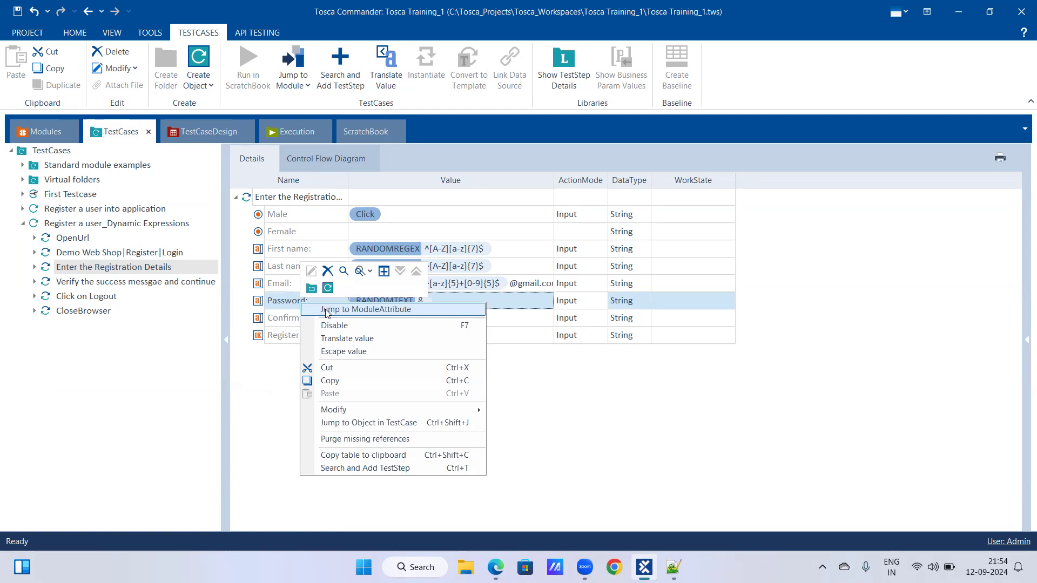
click(327, 311)
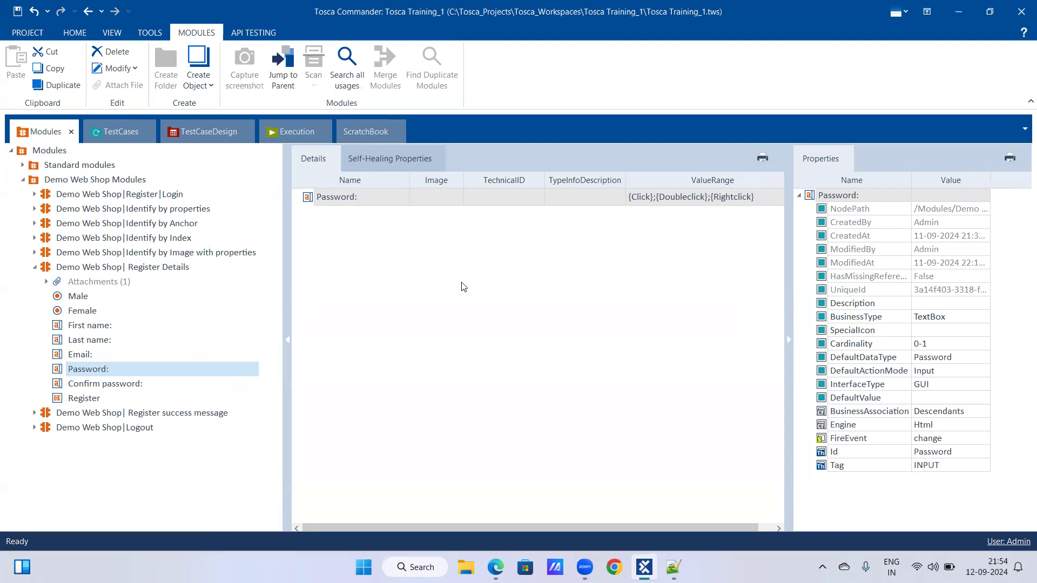
Compare the properties of the Email, Password, Confirm password and Register attributes in the Register Details module.
click(77, 357)
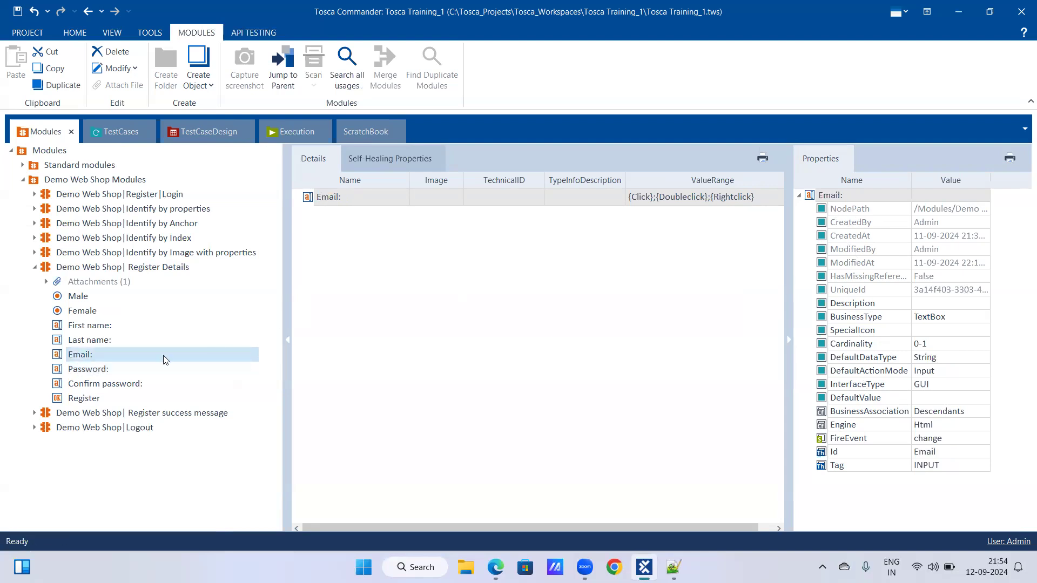
click(115, 373)
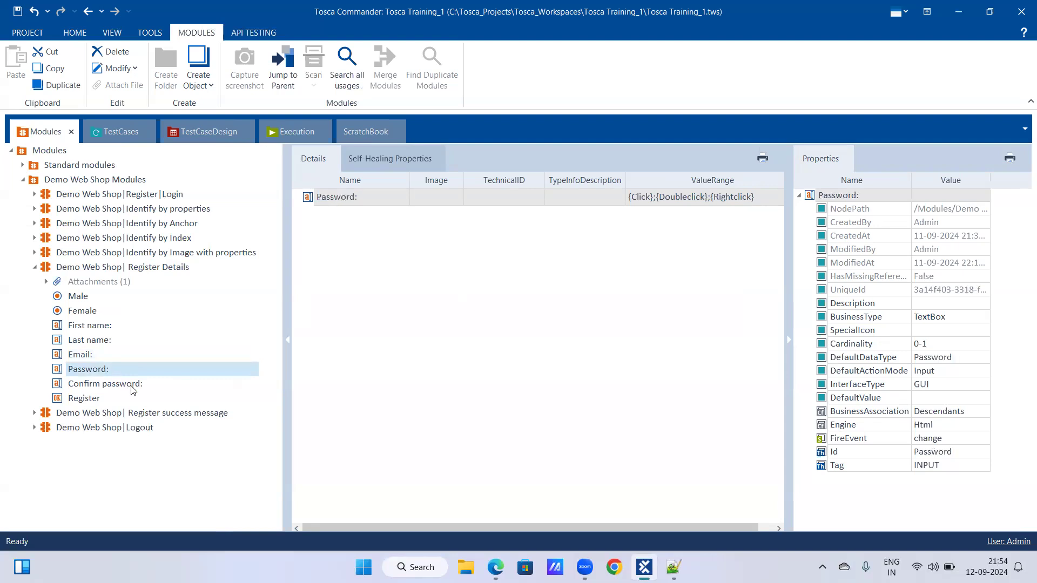
click(131, 387)
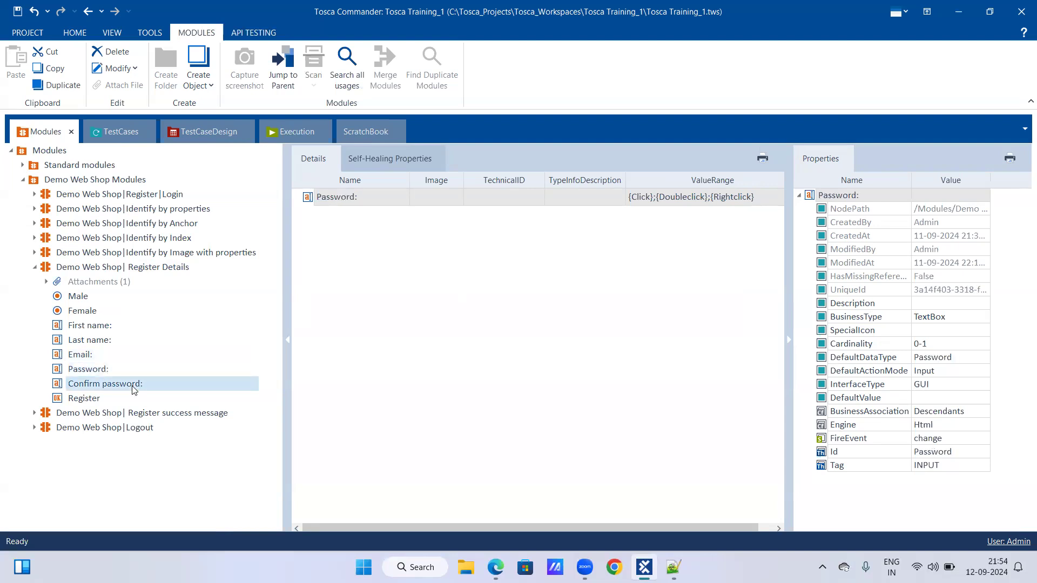
click(80, 371)
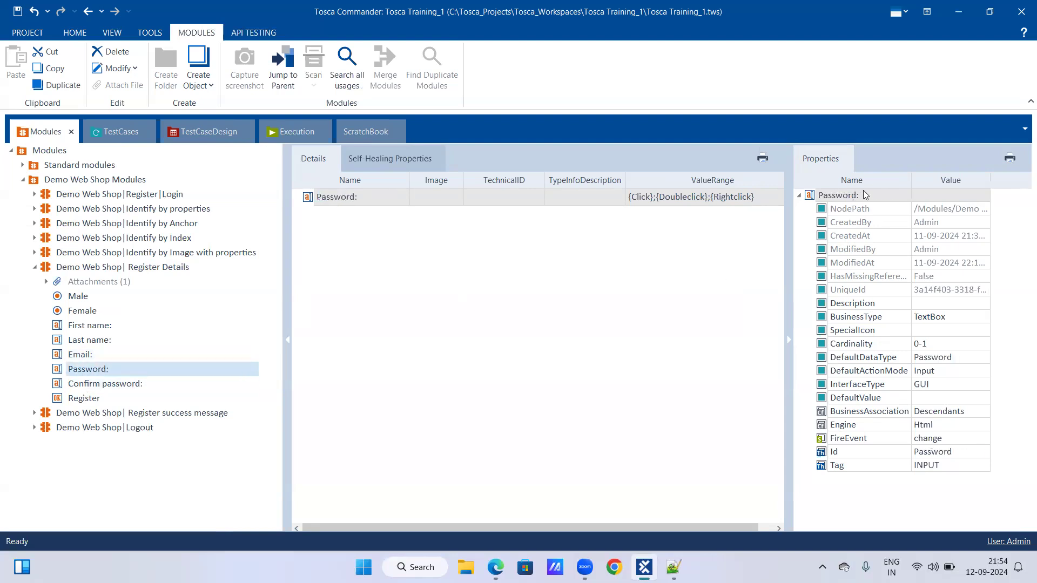
click(101, 385)
click(89, 400)
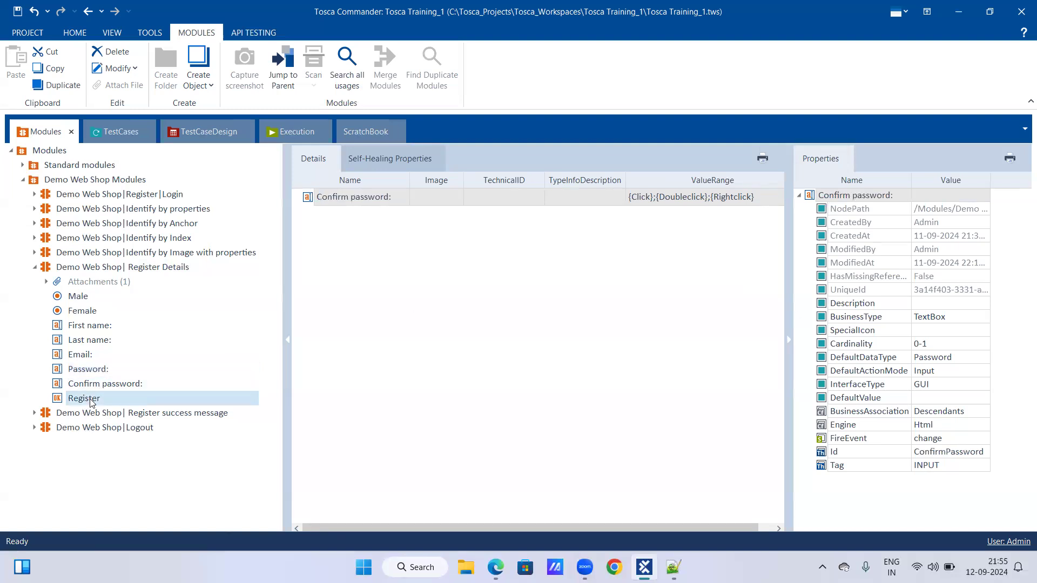
Set the Cardinality of the Password module attribute to 0-N and return to the registration test case.
click(89, 371)
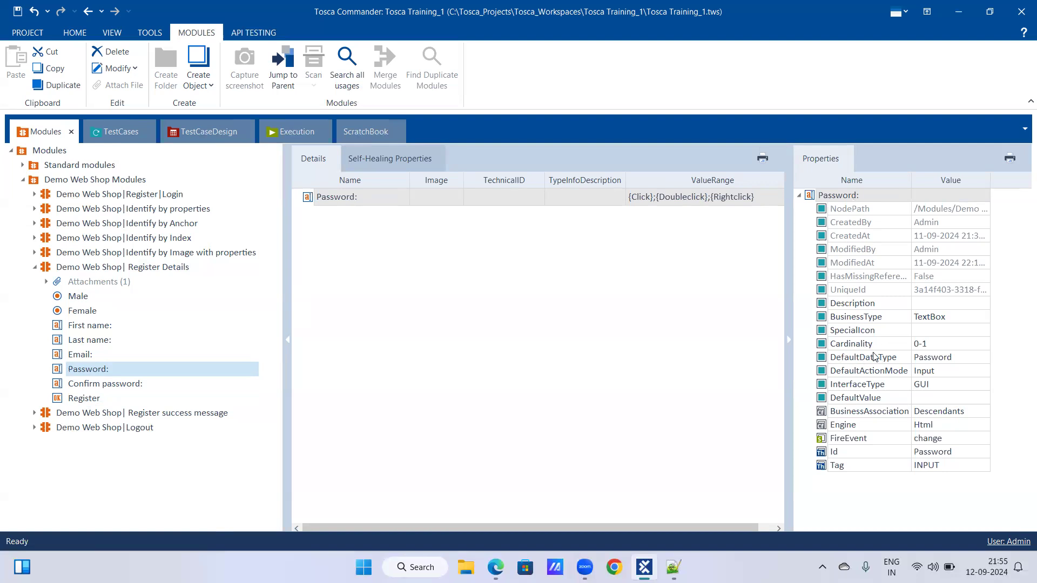
click(930, 346)
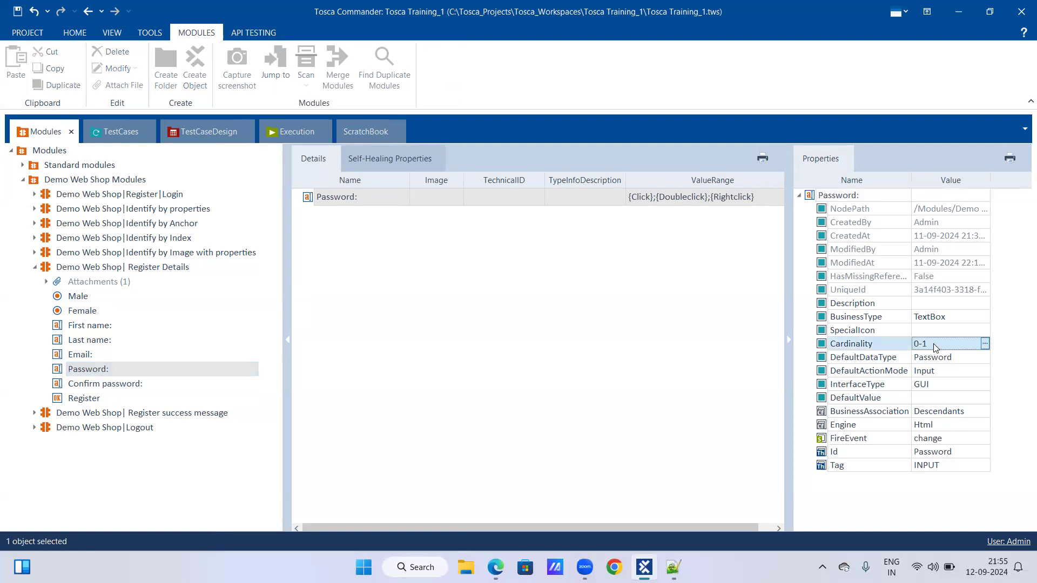
click(935, 345)
key(BackSpace)
text(N)
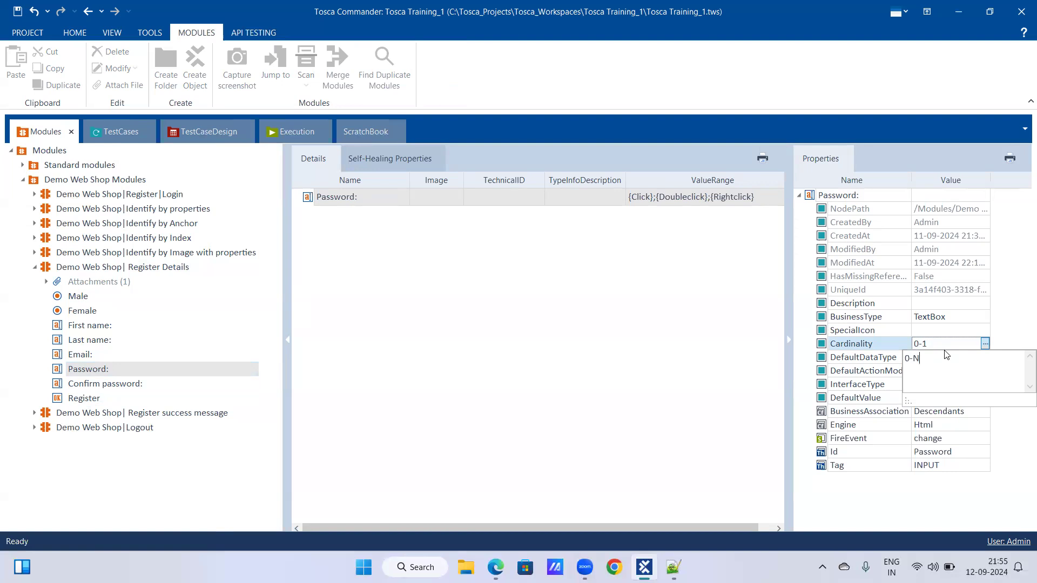
click(1009, 329)
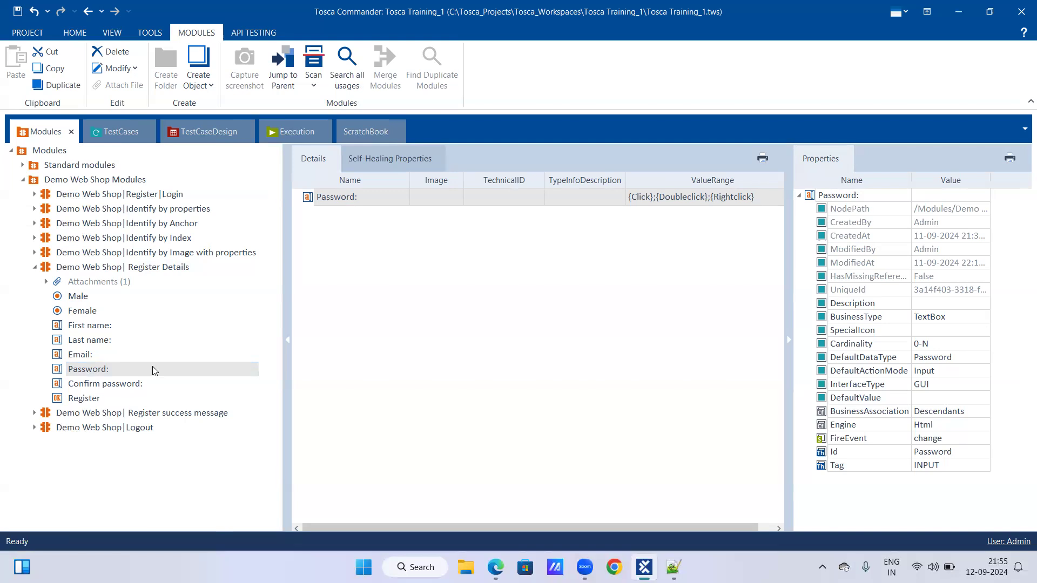
click(113, 133)
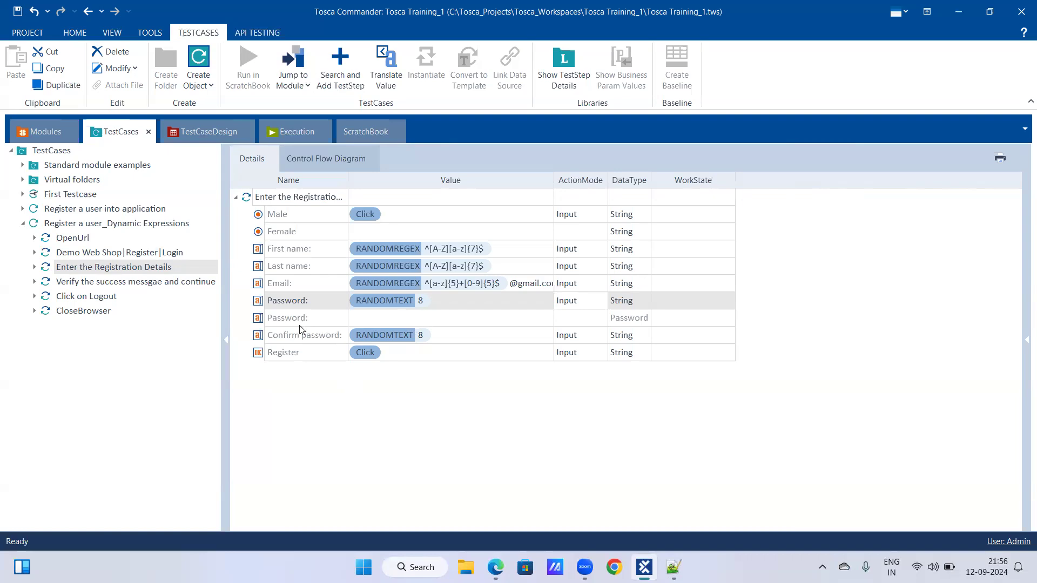
Enter PWD as the value of the second Password row and set its action mode to Buffer.
click(388, 321)
click(388, 321)
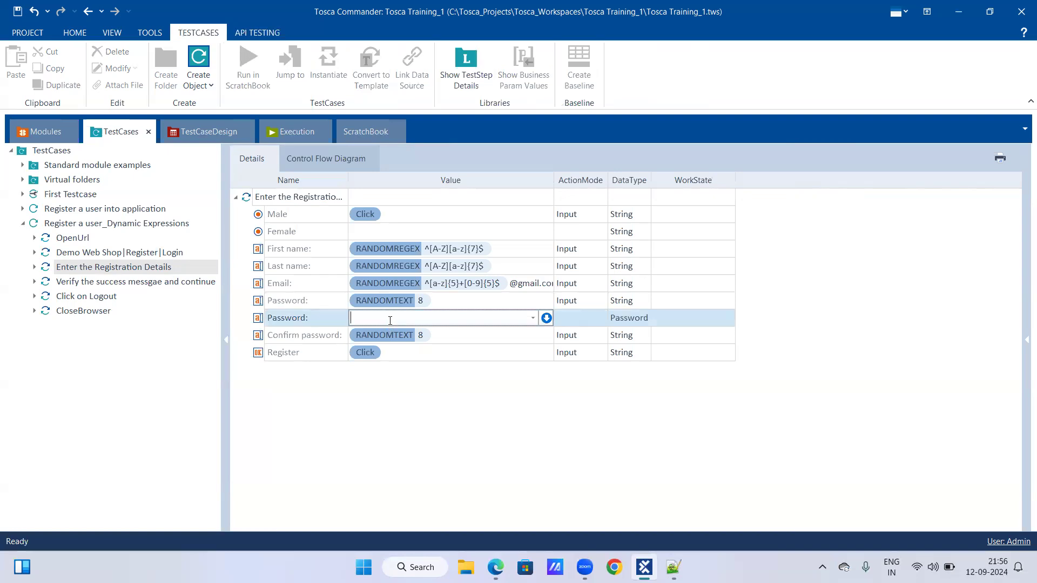
text(PWD)
key(Return)
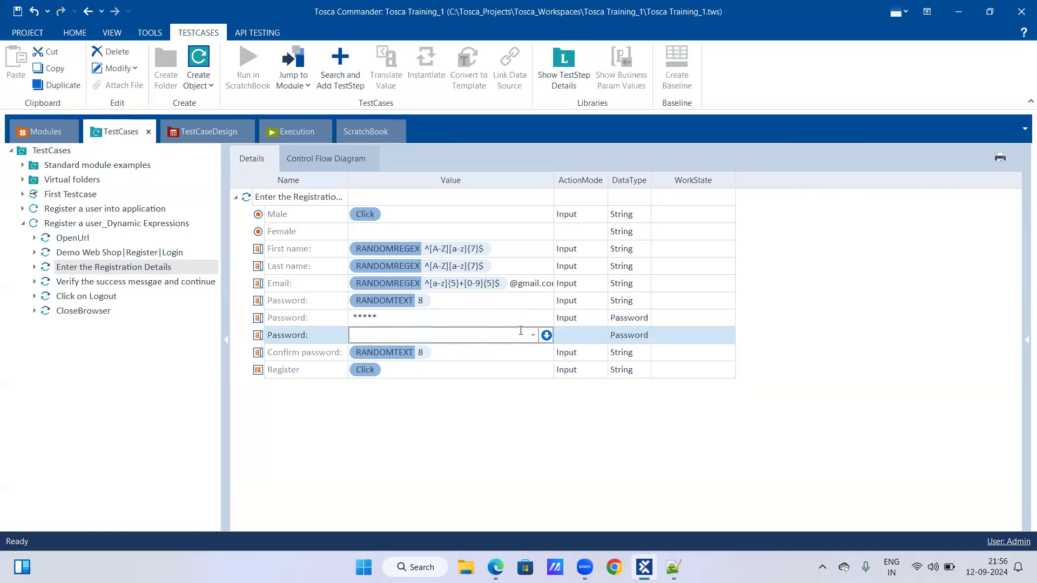
click(579, 322)
click(596, 319)
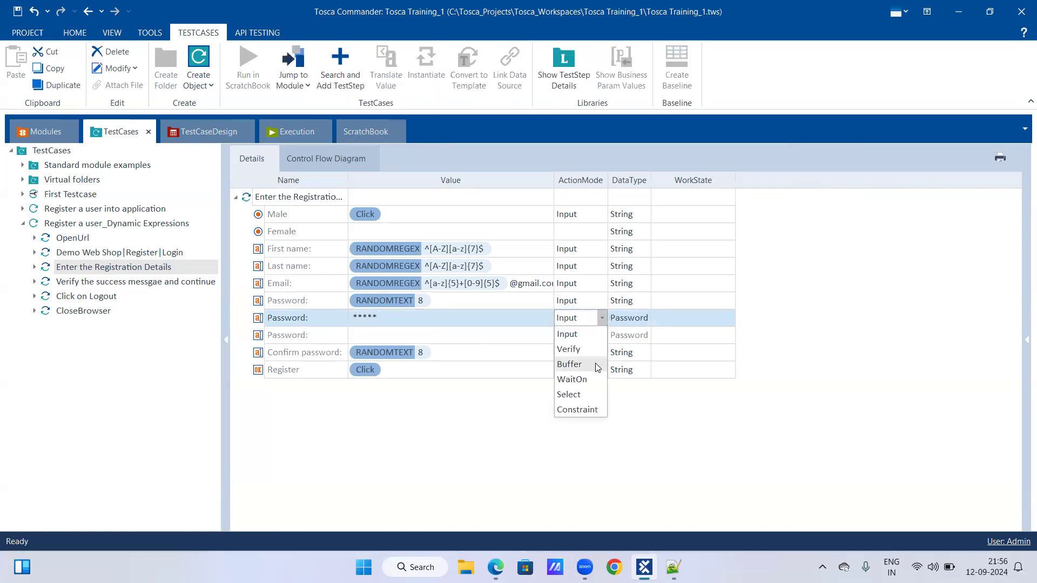
click(570, 364)
click(595, 340)
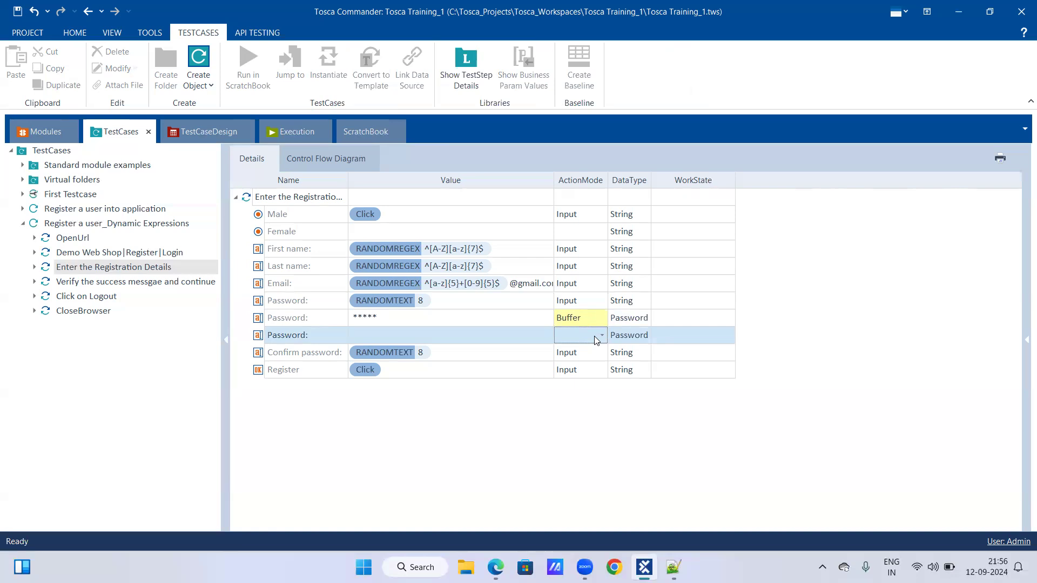
Set the data type of the buffered Password row to String and enter PWD as its buffer name.
click(633, 320)
click(644, 318)
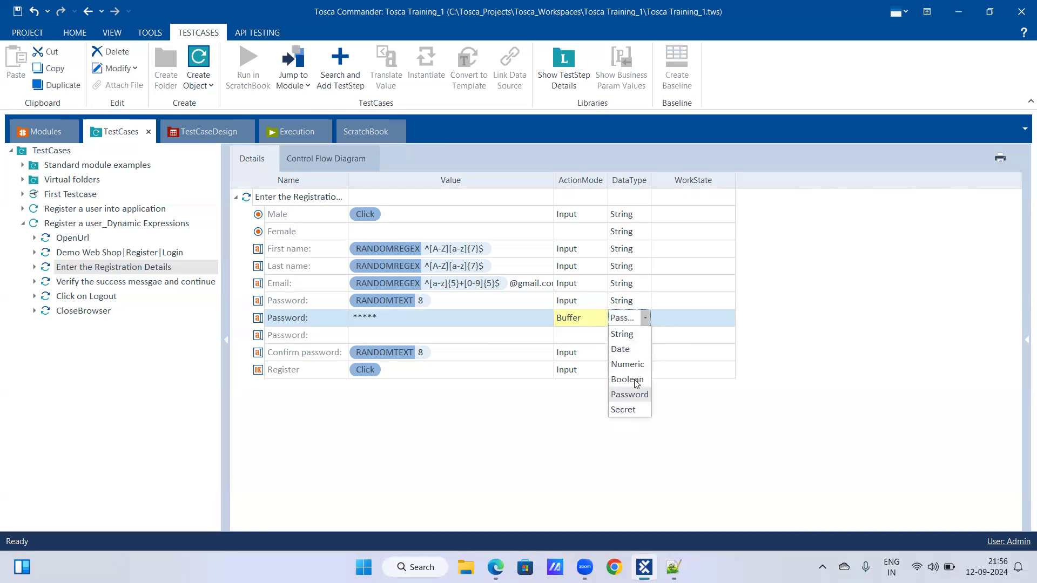
click(673, 329)
click(648, 320)
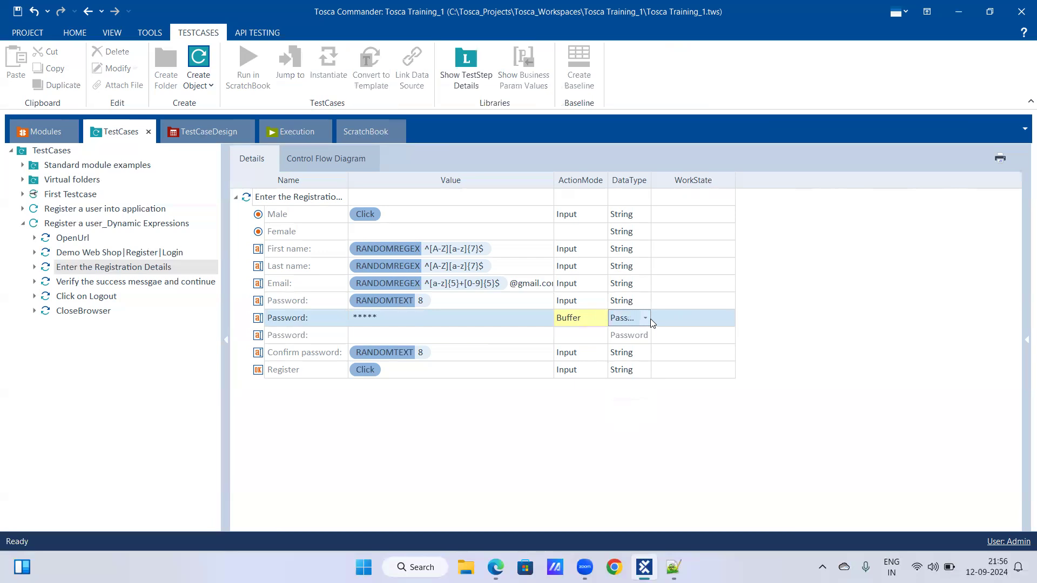
click(645, 319)
click(623, 335)
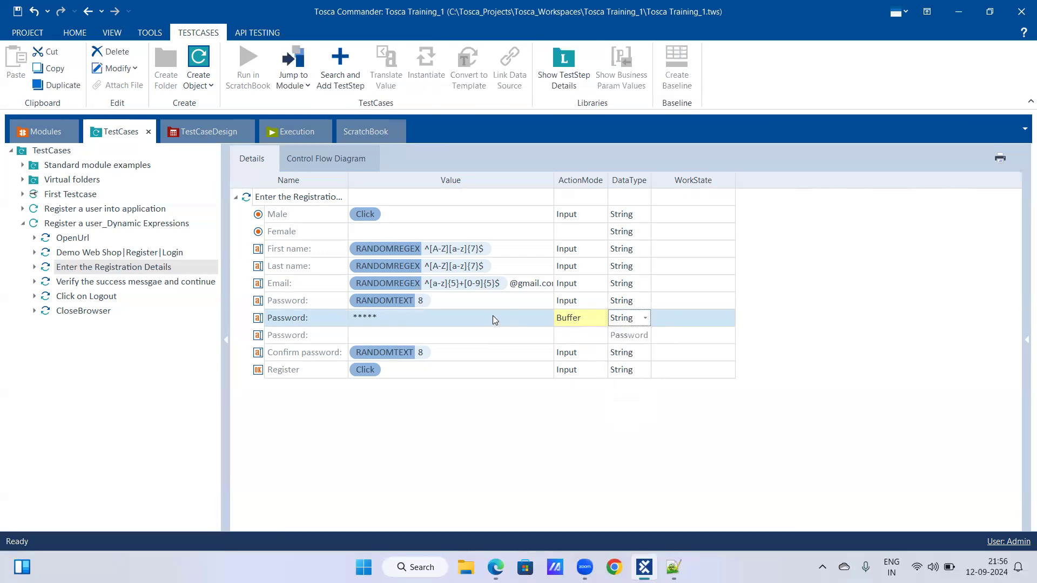
click(492, 318)
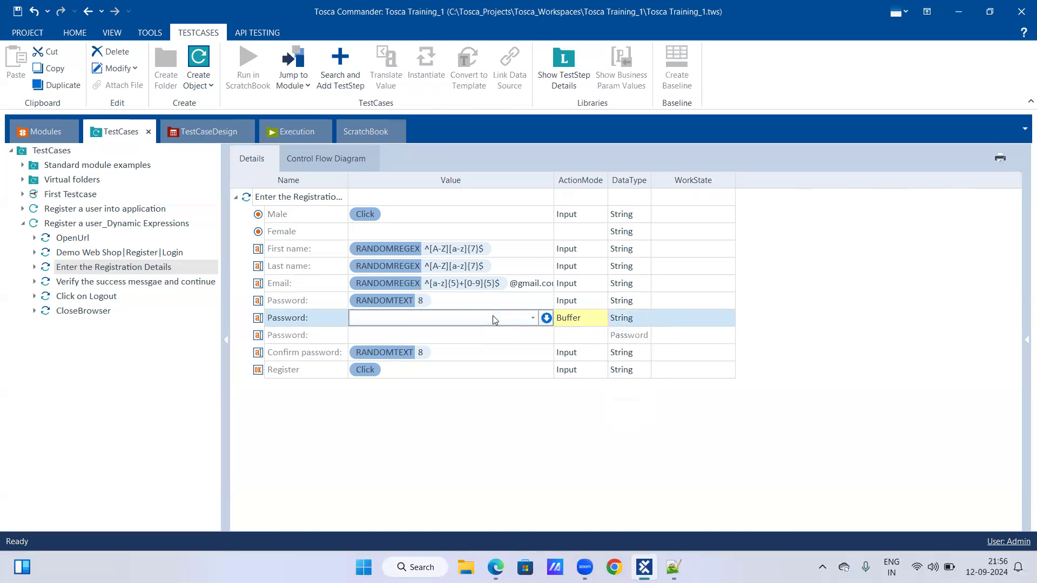
text(PWD)
key(Return)
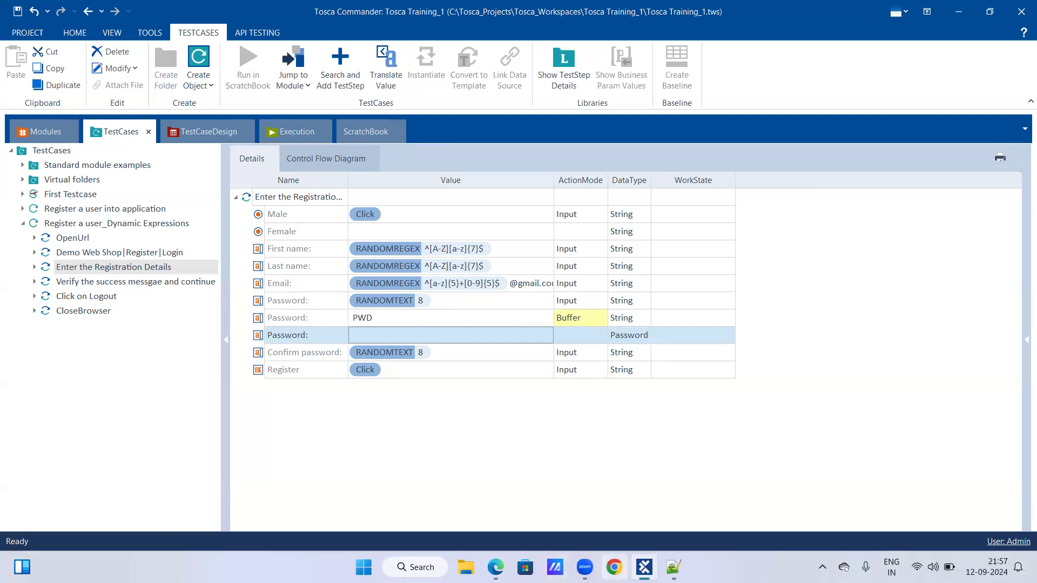
Switch to the Notepad++ notes and copy the {RANDOMTEXT[8]} line from the Random text section.
click(673, 567)
scroll(336, 481, down, 9)
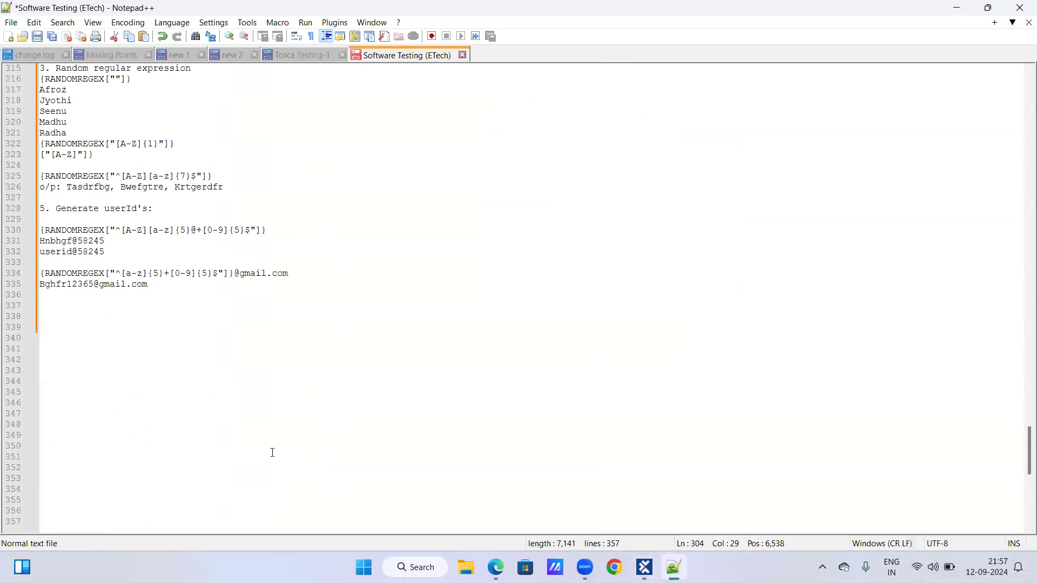
click(166, 327)
scroll(209, 252, up, 6)
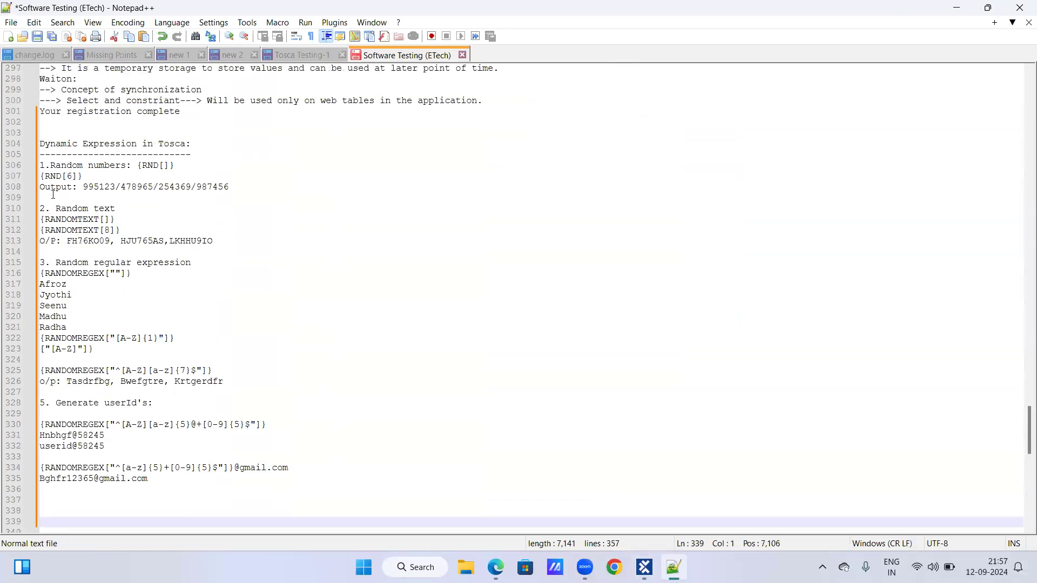
click(35, 233)
key(ctrl+c)
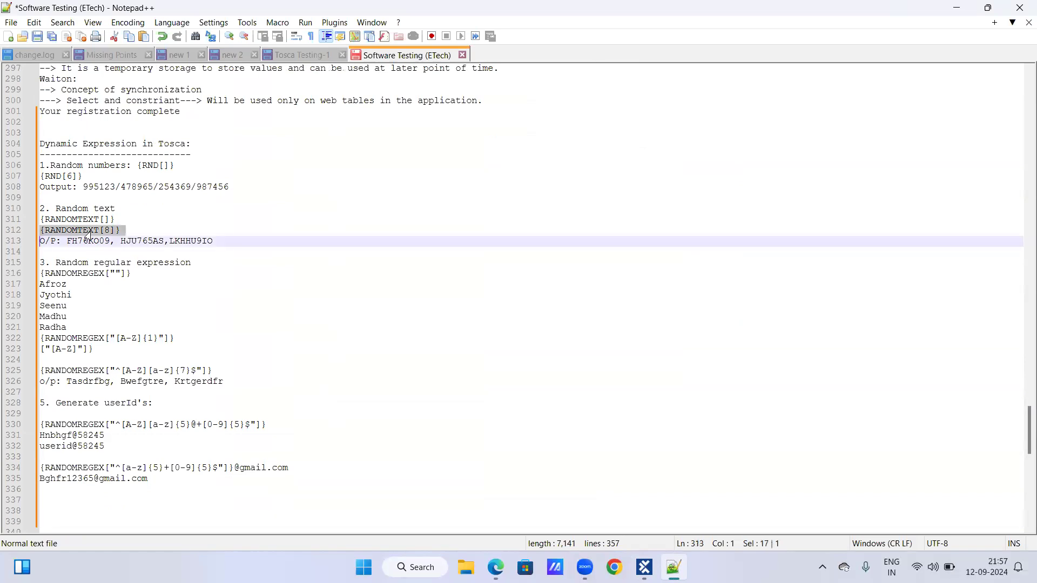
Add a dashed separator line after the last generated user ID example and paste {RANDOMTEXT[8]} below it.
click(161, 480)
key(Return)
text(-)
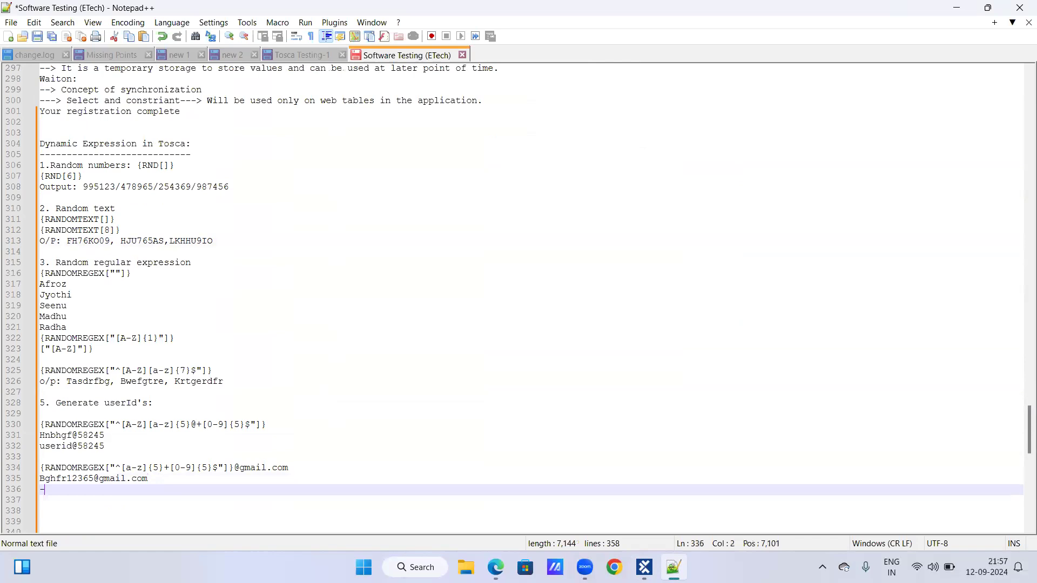
text(----------------------------------------------)
key(Return)
key(Return)
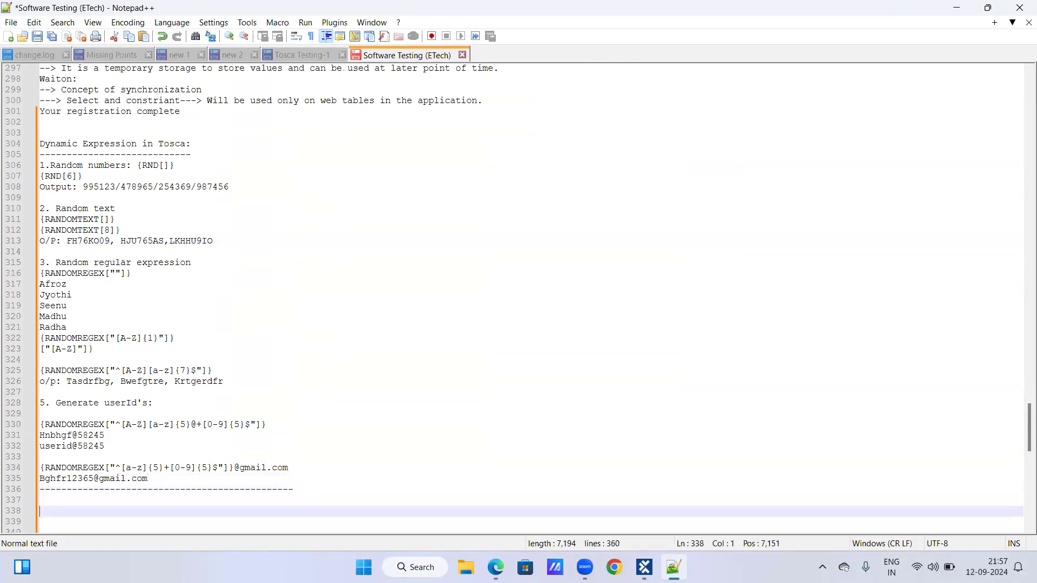
scroll(161, 494, down, 8)
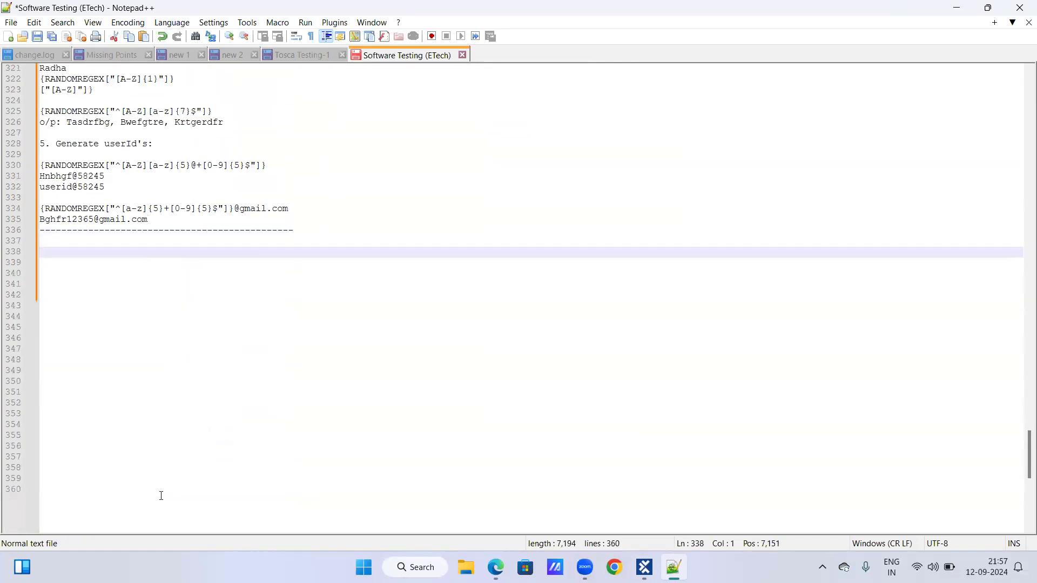
key(ctrl+v)
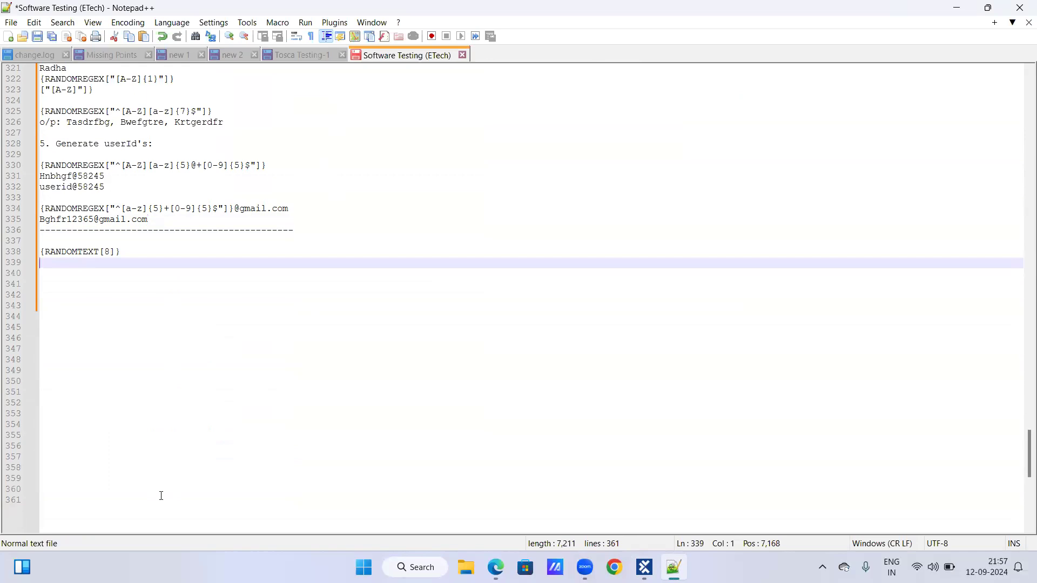
Check the Password rows of the test step in Tosca Commander and return to the dynamic expression notes.
text(H)
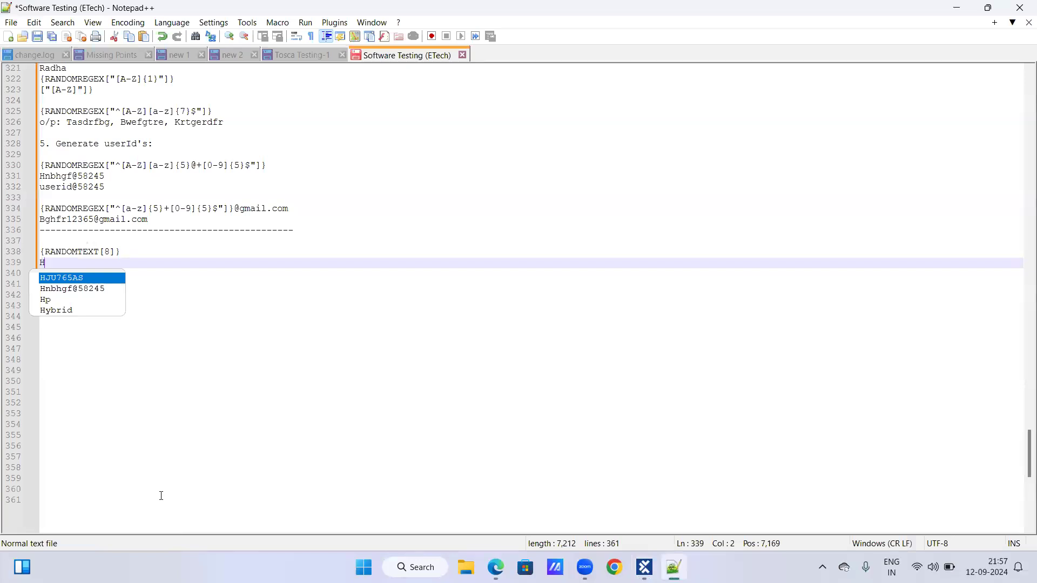
key(BackSpace)
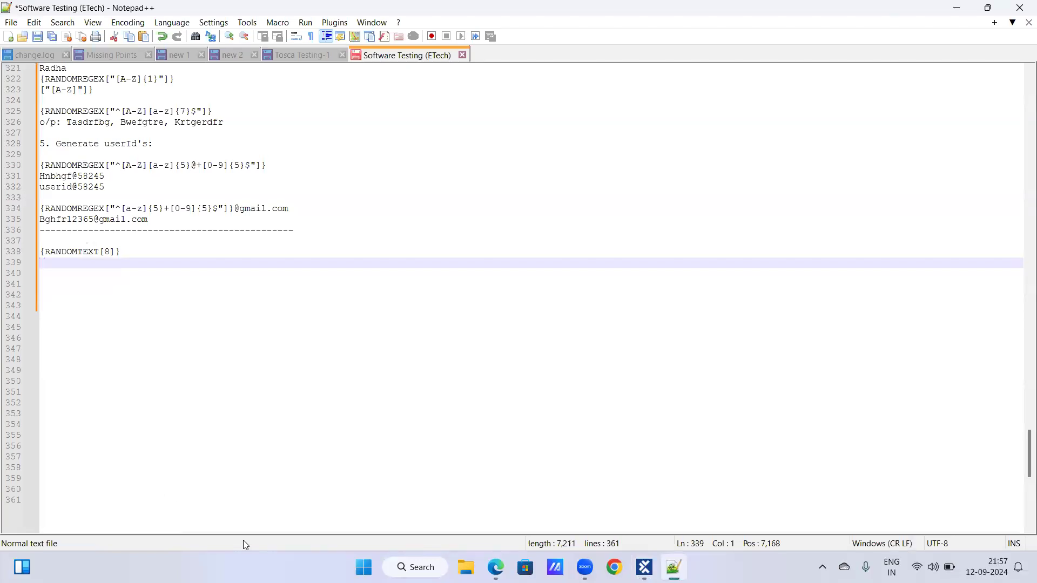
click(644, 568)
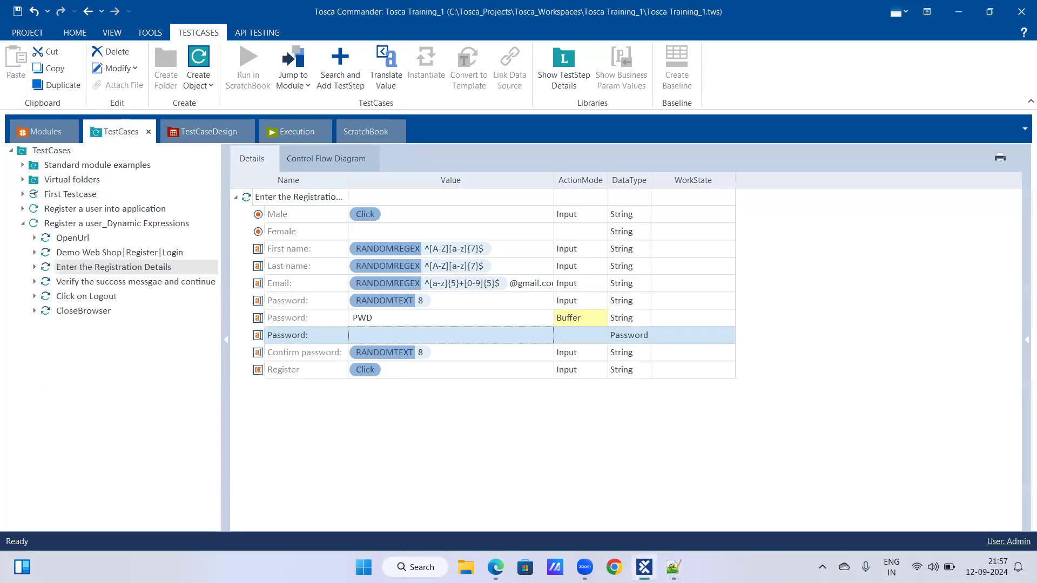
click(644, 567)
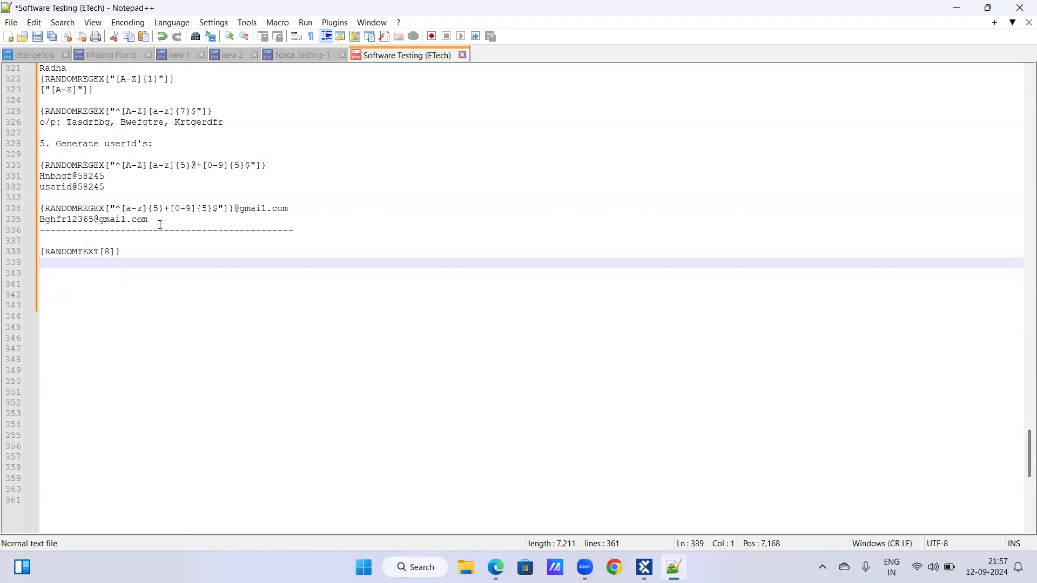
scroll(161, 225, up, 5)
scroll(161, 225, up, 1)
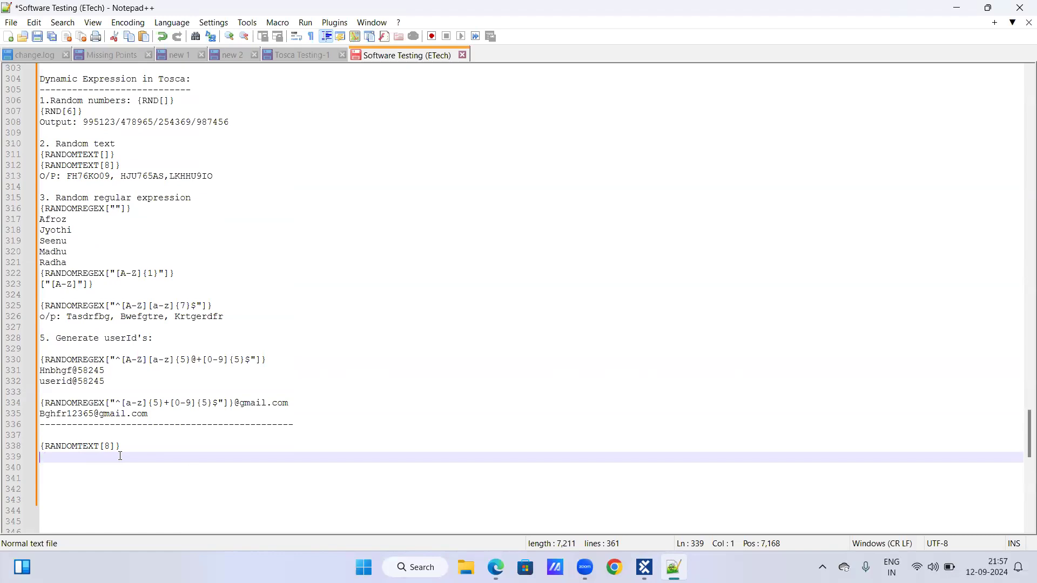
text(Hkj)
text(34)
text(98k)
key(BackSpace)
key(BackSpace)
key(BackSpace)
text(kiu)
key(BackSpace)
text(9)
double_click(53, 457)
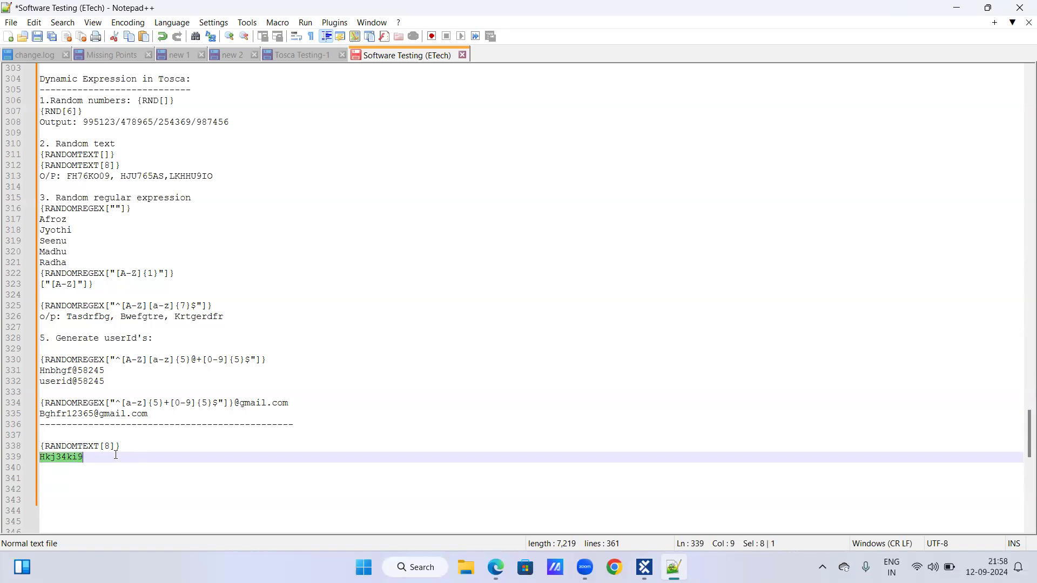
key(BackSpace)
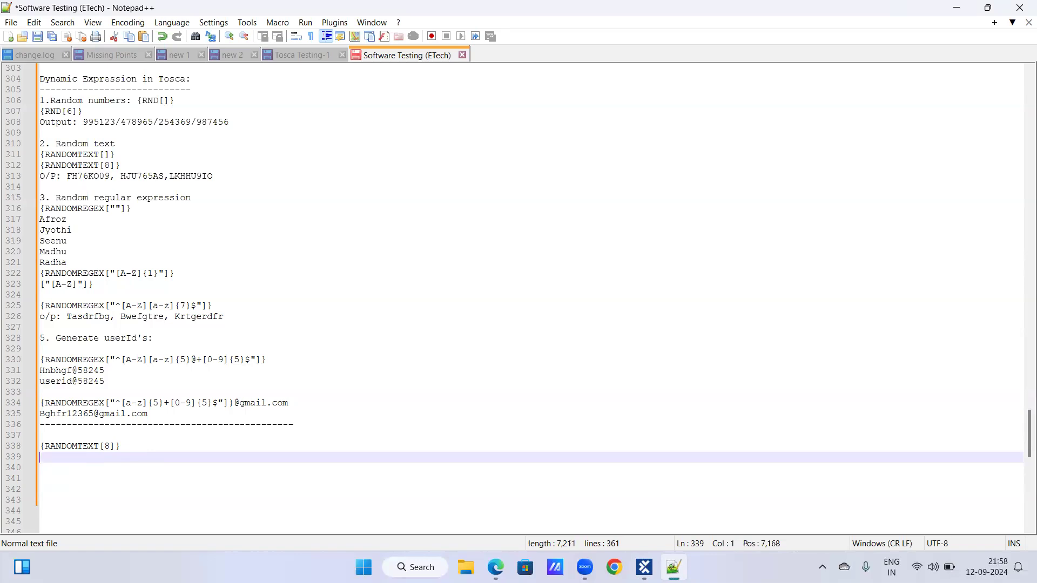
key(ctrl+v)
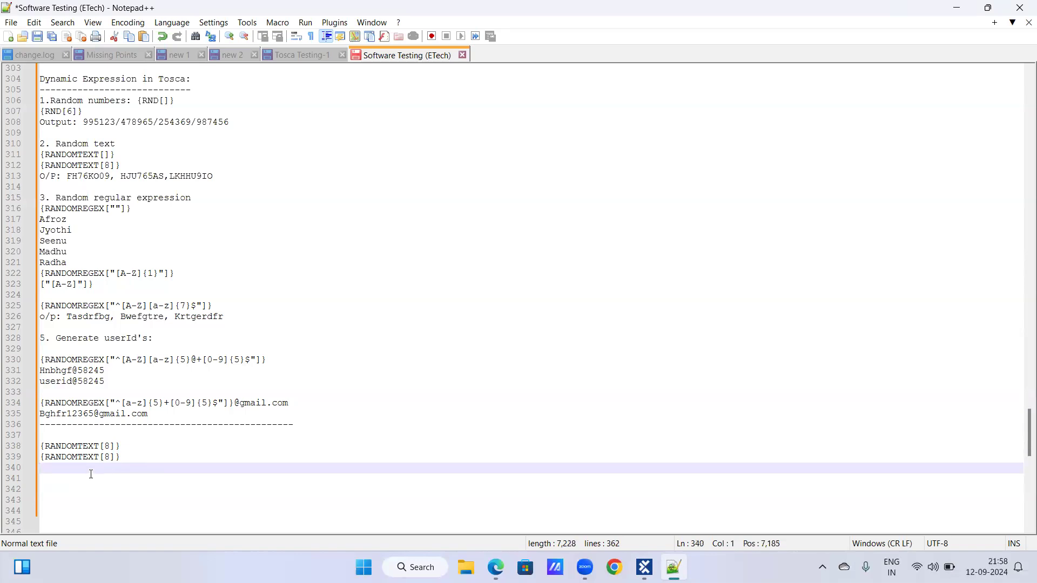
key(Left)
key(shift+Home)
key(BackSpace)
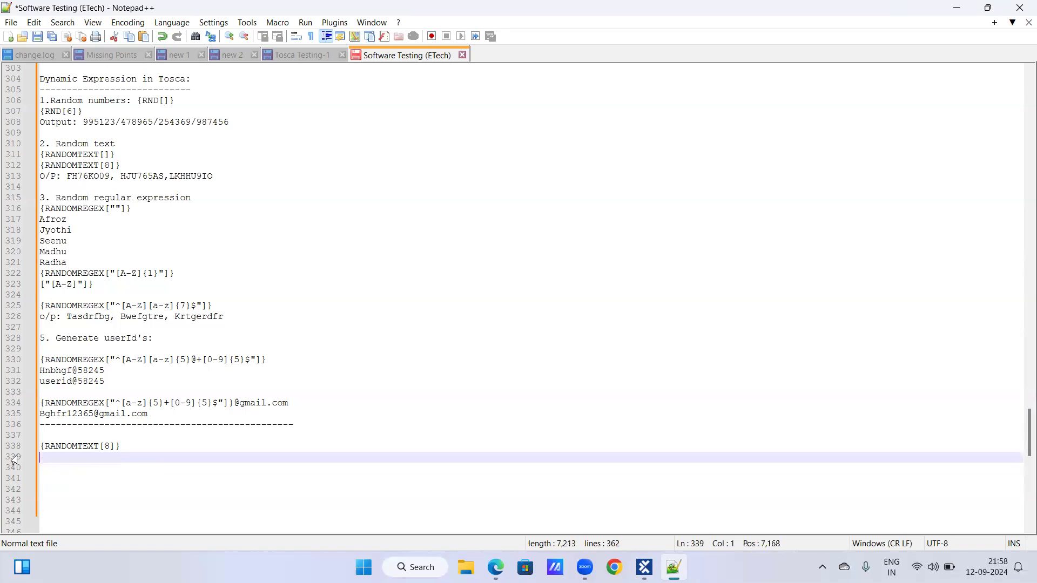
Write an eight-character sample random password followed by "= PWD" on the line below {RANDOMTEXT[8]}.
text(Hjk76etw = PWD)
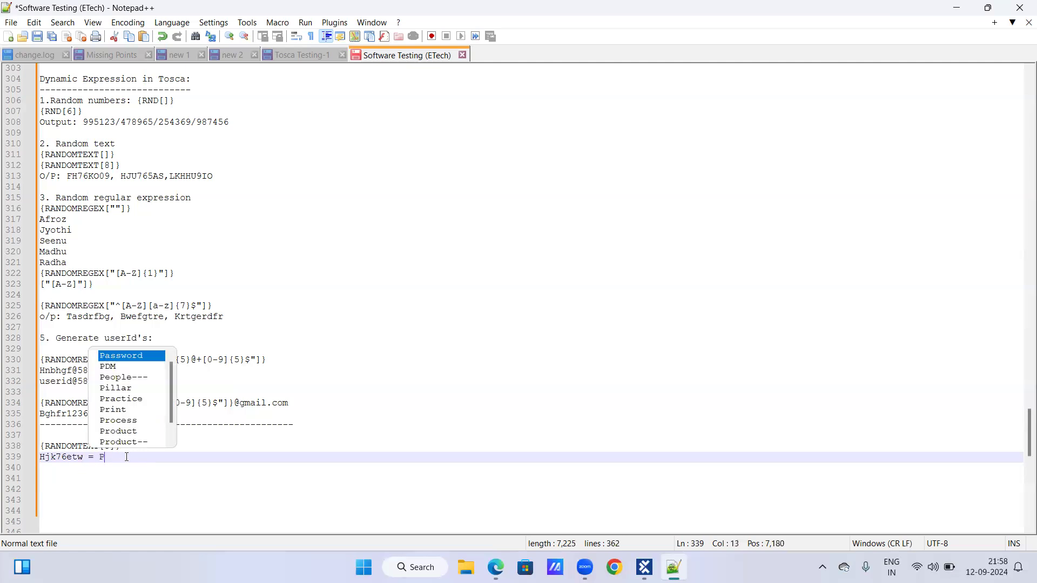
key(Return)
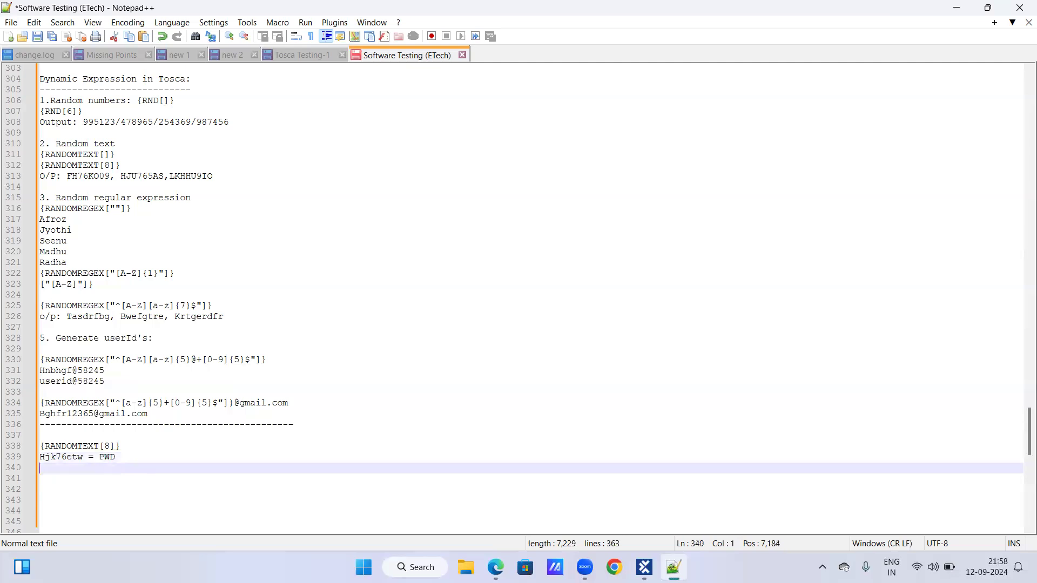
Add the variable examples a=1, b=2 and c=3 on separate lines below the PWD line.
text(a=1)
key(Return)
text(b=2c=3)
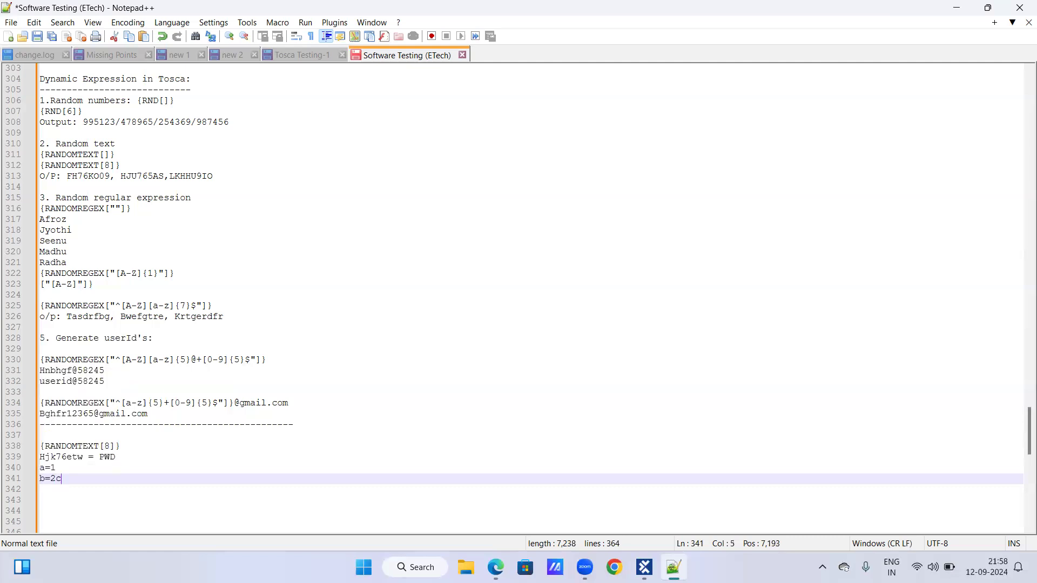
key(BackSpace)
key(BackSpace)
key(BackSpace)
key(BackSpace)
text(2=)
key(BackSpace)
key(Return)
text(c=3)
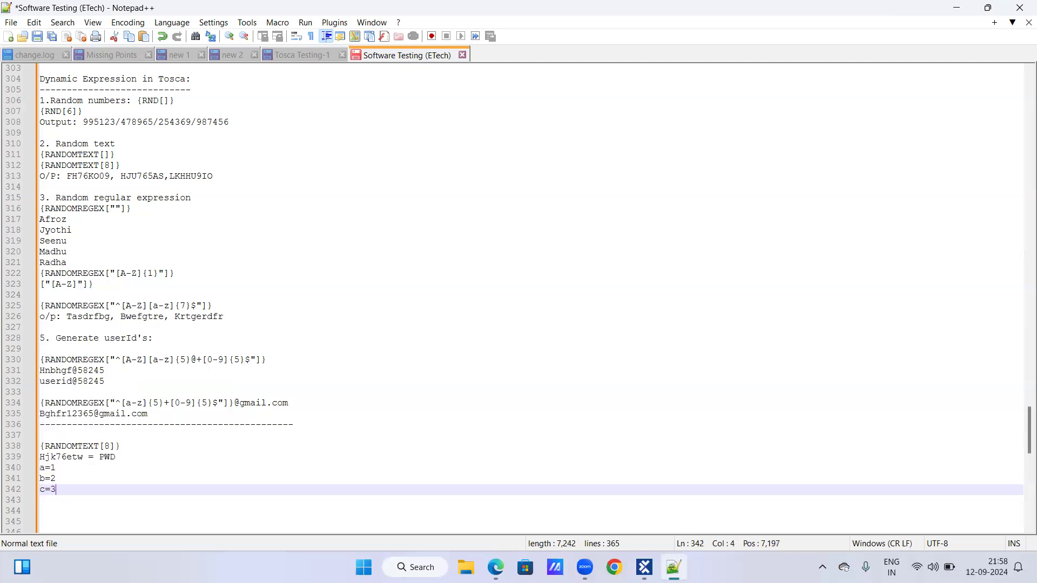
key(Return)
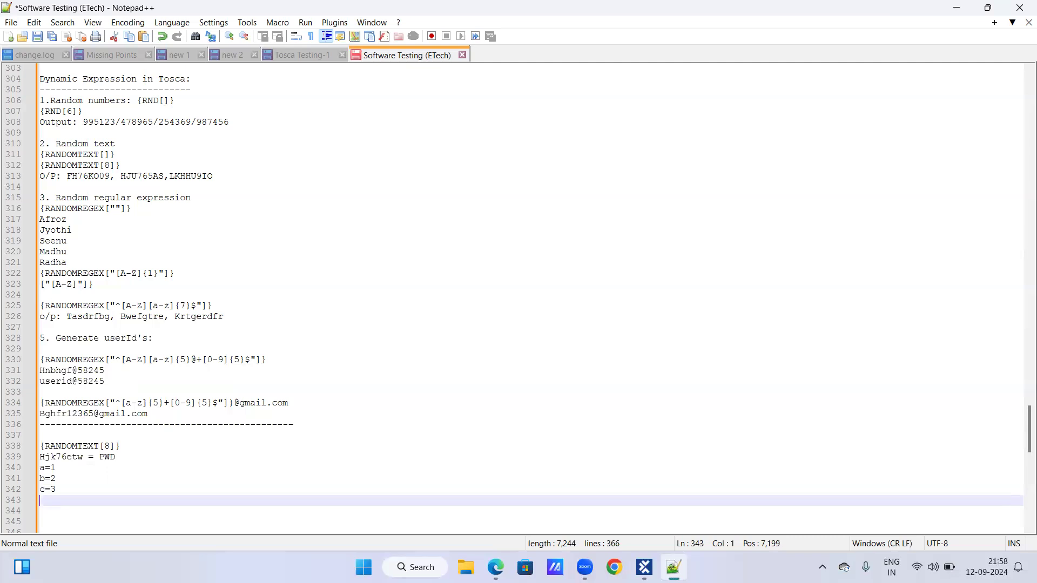
Add the question line a+b+c=? below the variable examples.
text(a+b+c=)
key(Return)
text(?)
key(BackSpace)
key(BackSpace)
text(?)
key(Return)
Write the worked sum 1+2+3=6 on the line below the question.
scroll(122, 466, down, 2)
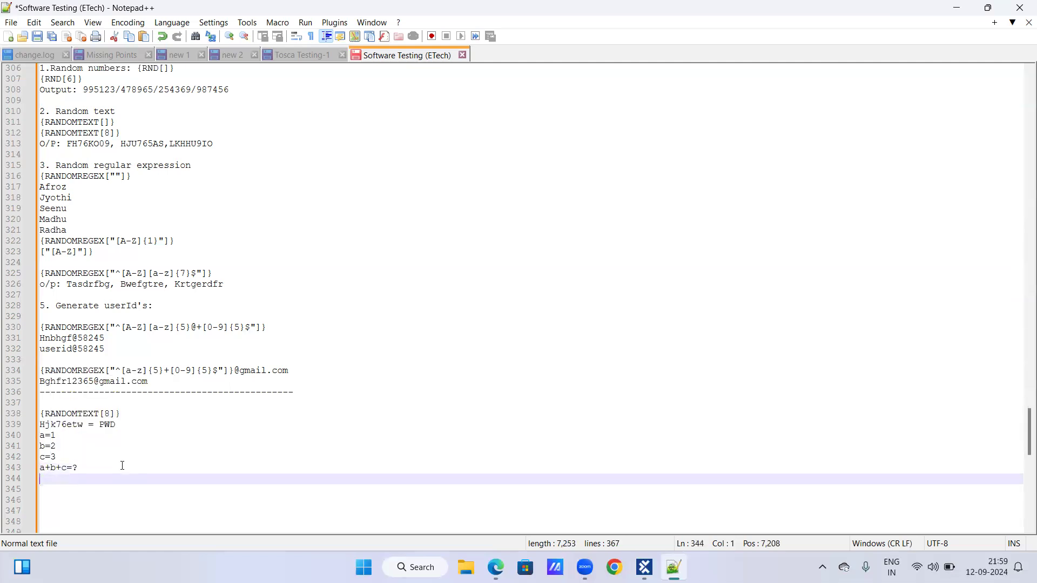
text(1+2+3=)
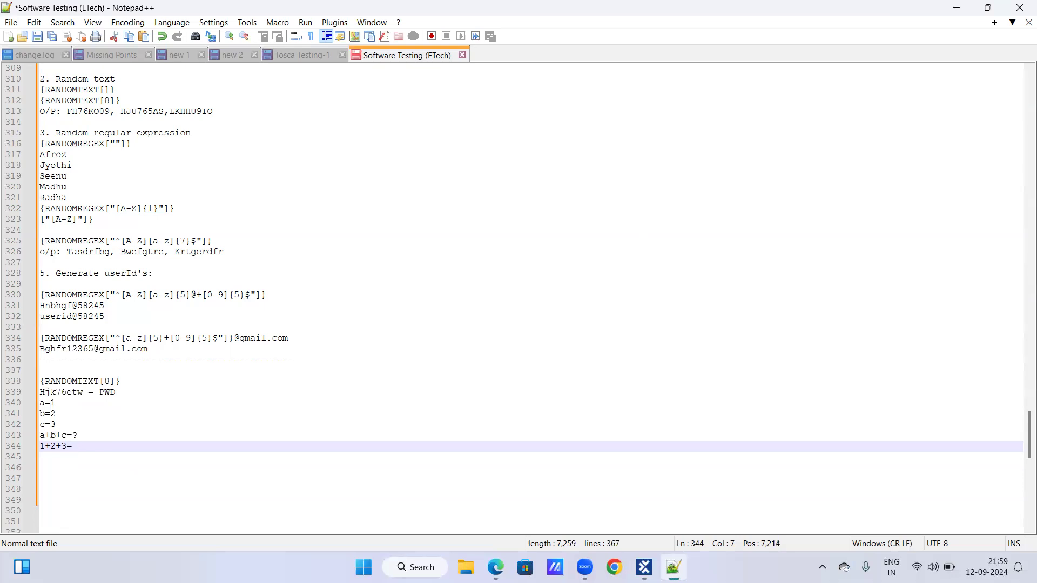
text(6)
key(Return)
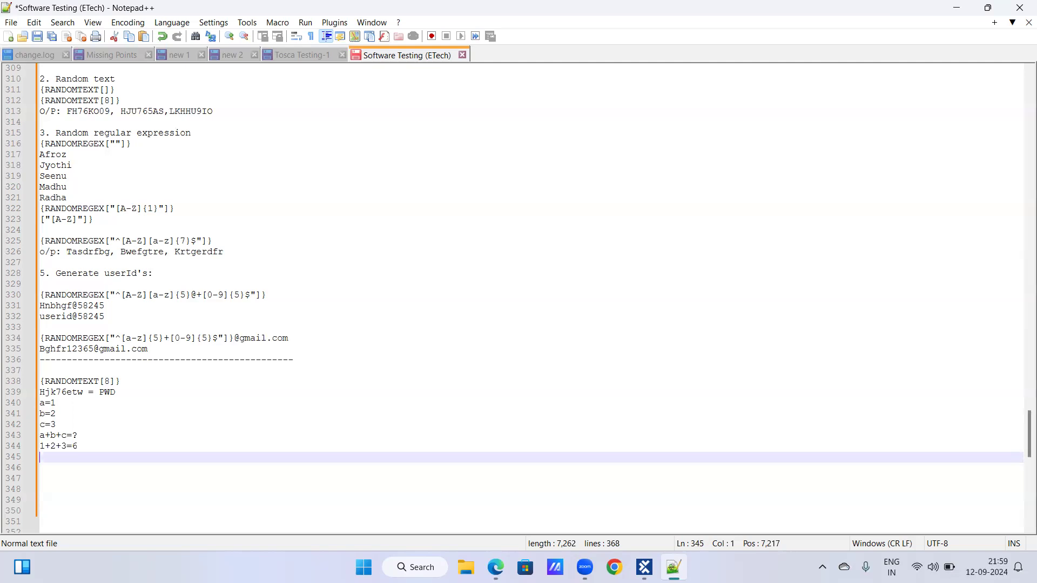
Highlight the sample random value and the buffer name PWD in the notes to compare them with the variable examples.
drag(39, 393, 85, 393)
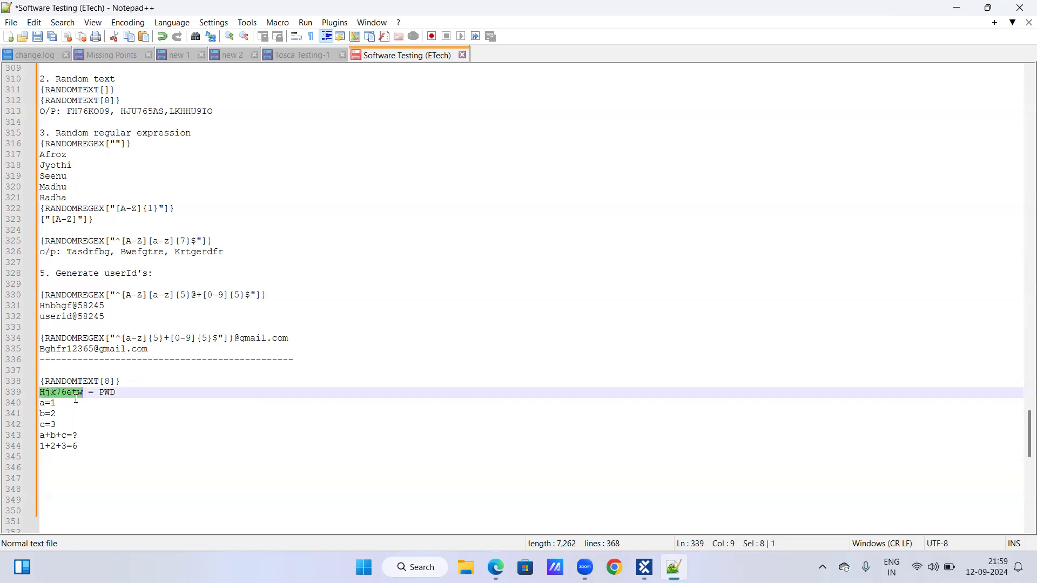
double_click(113, 393)
click(99, 448)
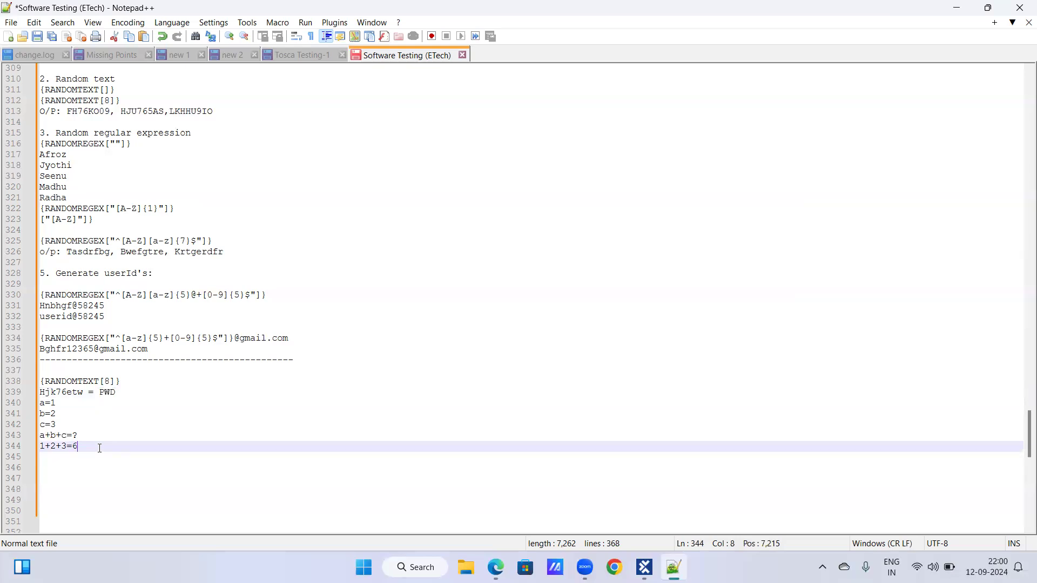
Move the PWD sample text to the end of the a=1 line and split it onto its own line.
drag(43, 391, 86, 403)
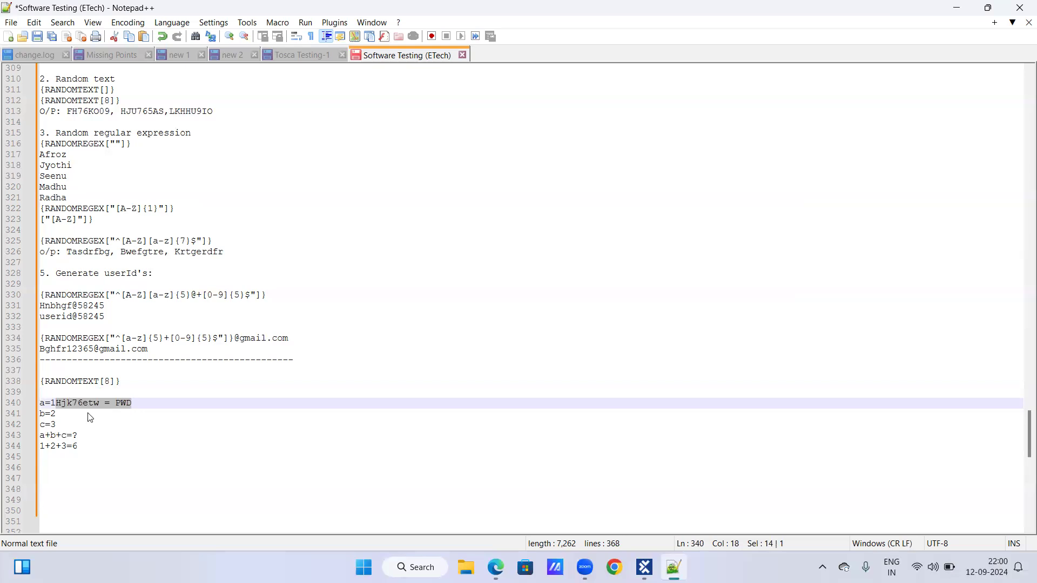
click(58, 393)
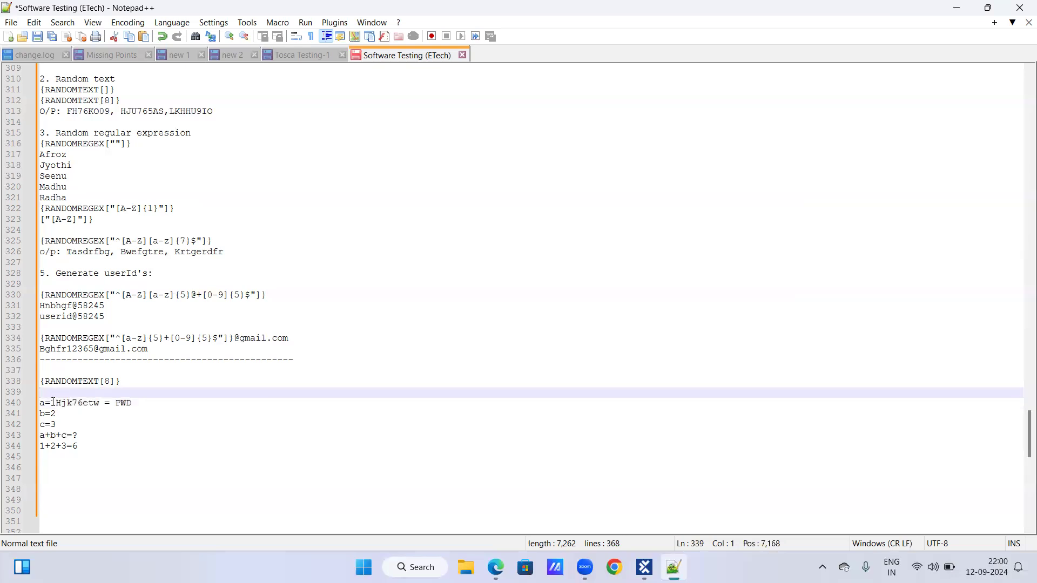
click(58, 403)
key(Return)
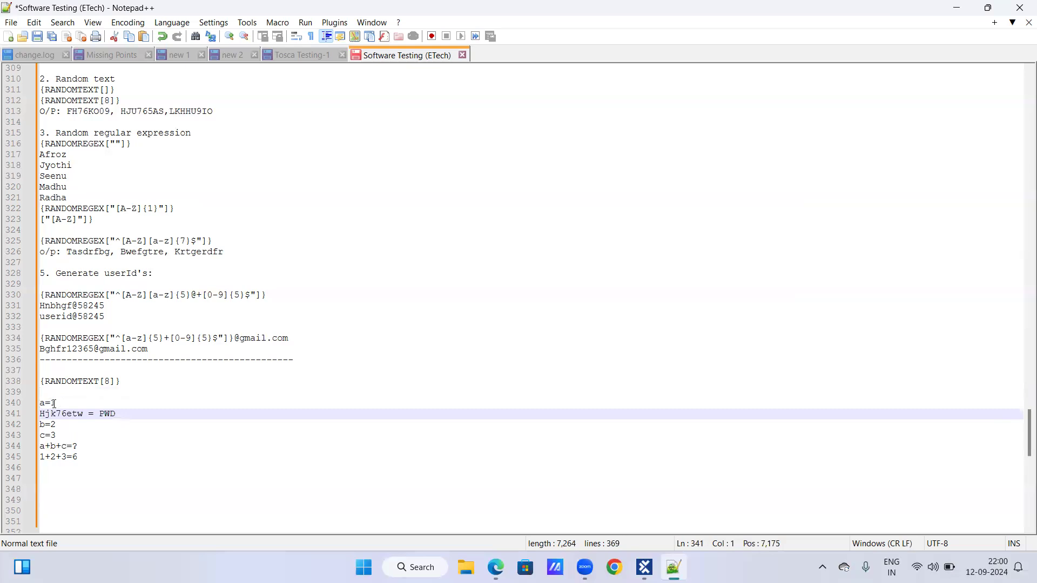
Put a=1 back below the PWD line by duplicating it there and removing the copy above.
key(Up)
key(shift+End)
key(ctrl+c)
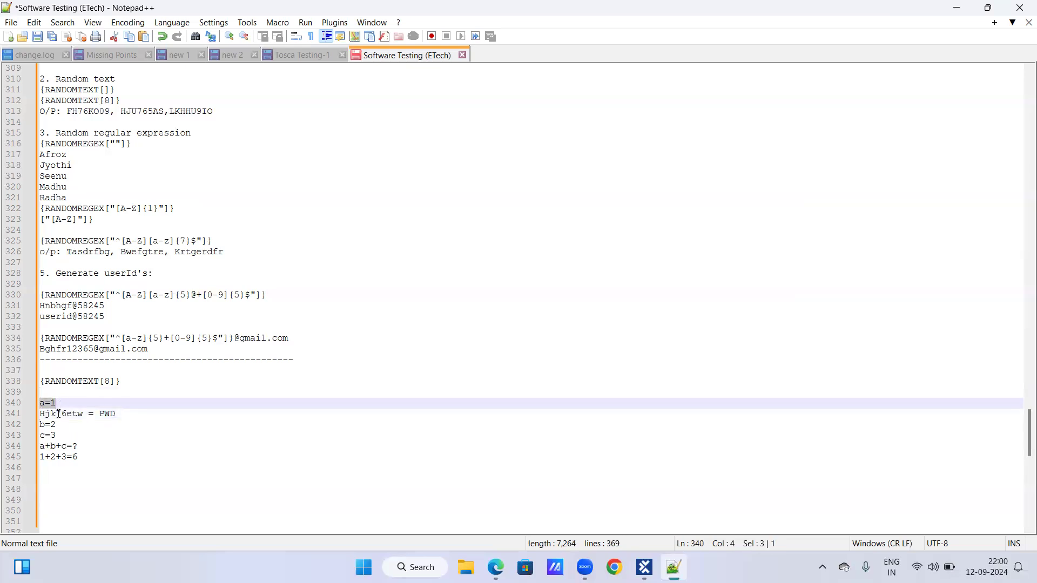
key(Down)
key(End)
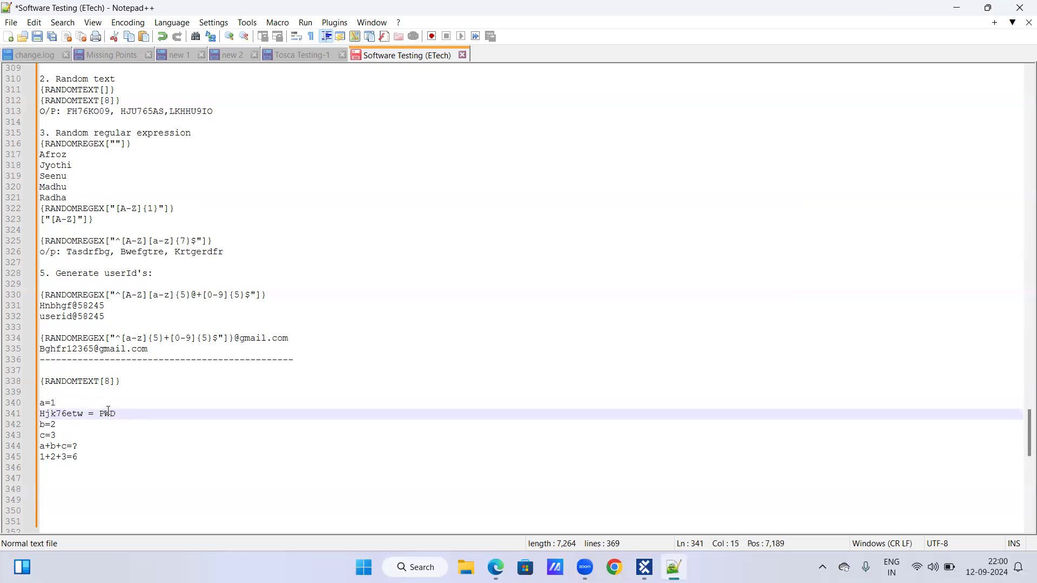
key(Return)
key(ctrl+v)
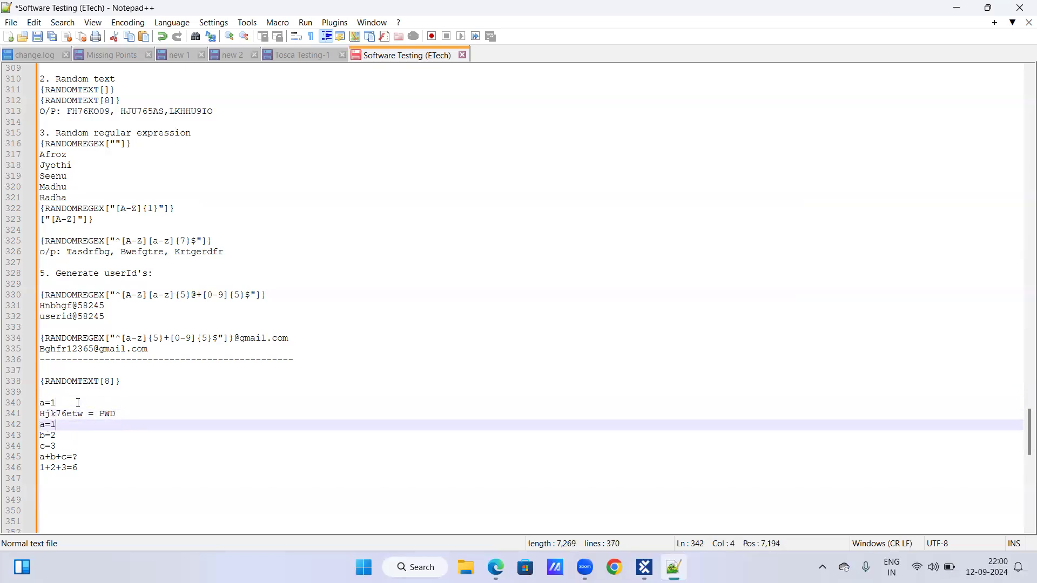
click(78, 403)
key(BackSpace)
key(BackSpace)
key(BackSpace)
key(Down)
key(BackSpace)
click(82, 414)
click(119, 402)
Duplicate the PWD line below itself and rewrite the copy as PWD= followed by the sample random value.
click(20, 401)
key(ctrl+c)
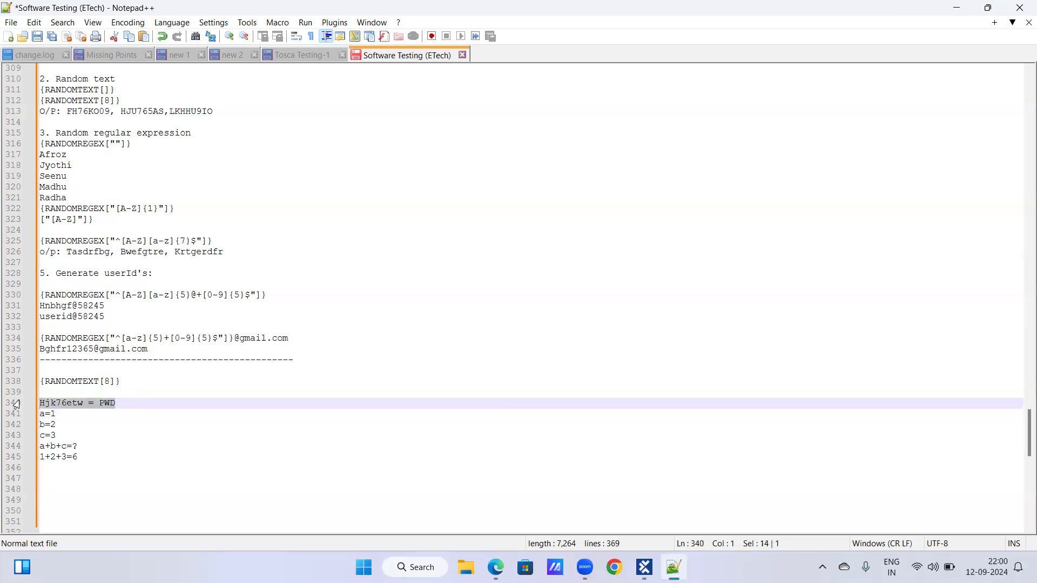
click(134, 405)
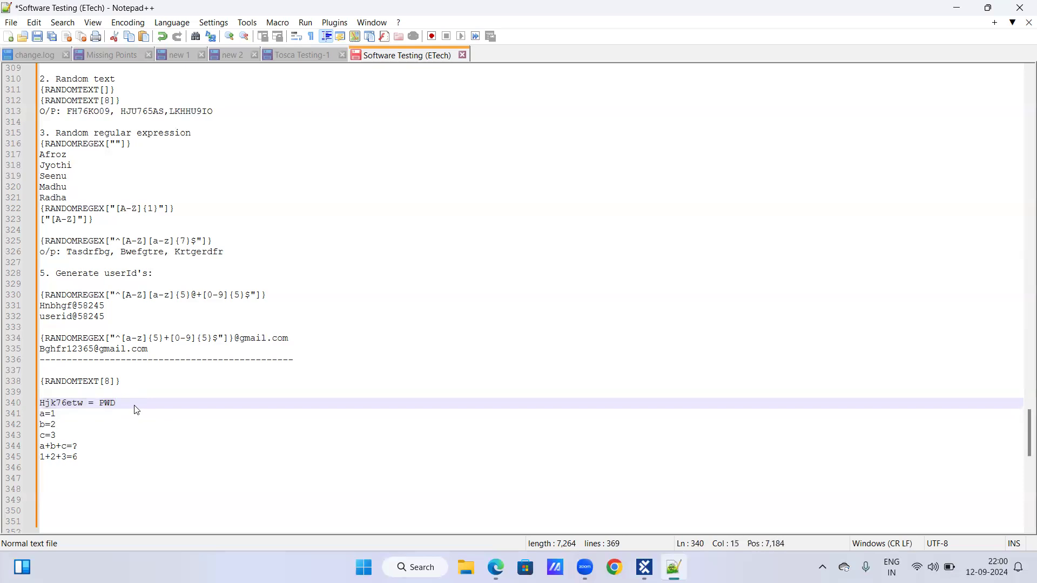
key(Return)
key(ctrl+v)
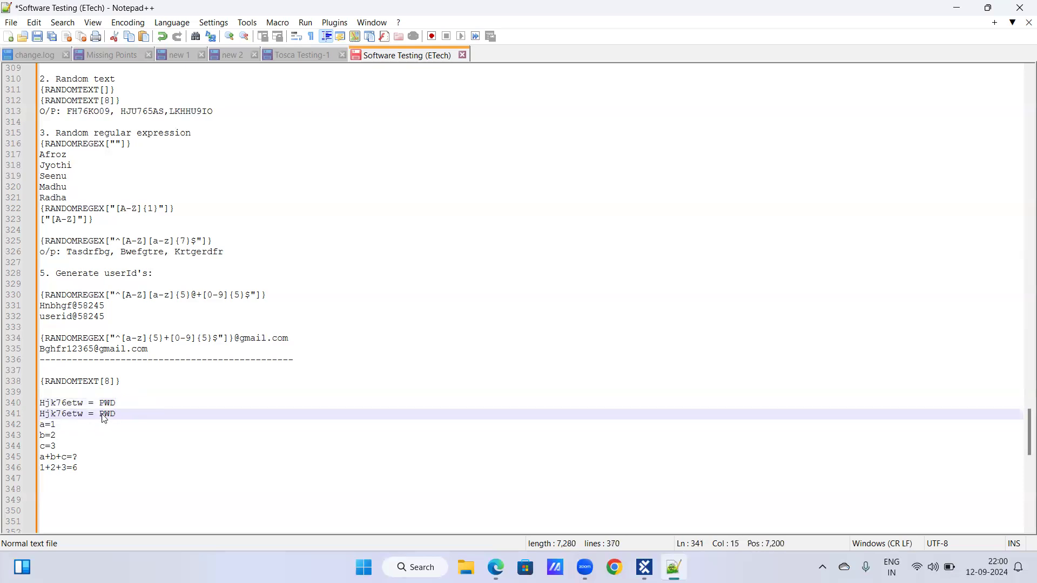
drag(89, 416, 133, 417)
key(Delete)
key(Left)
key(Home)
text(PWD=)
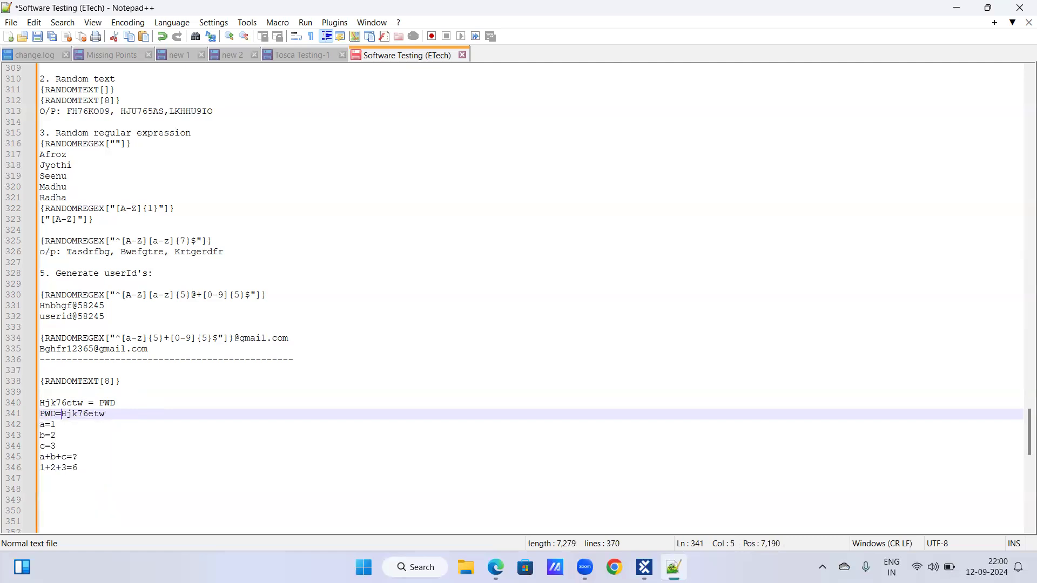
Delete the original PWD line and the blank lines so the rewritten one sits directly under {RANDOMTEXT[8]}.
key(BackSpace)
drag(39, 403, 138, 399)
key(BackSpace)
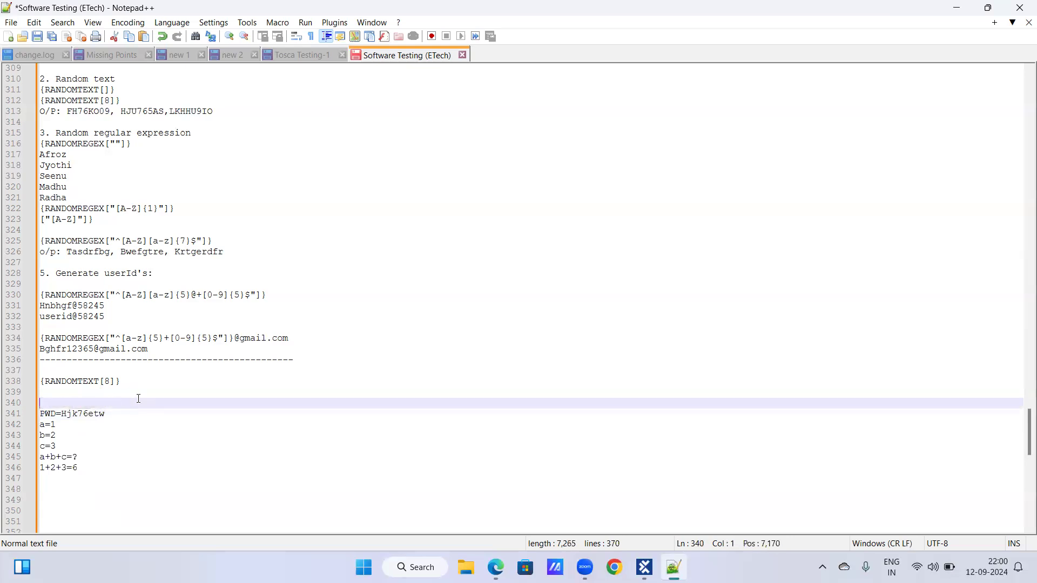
click(34, 416)
key(BackSpace)
key(BackSpace)
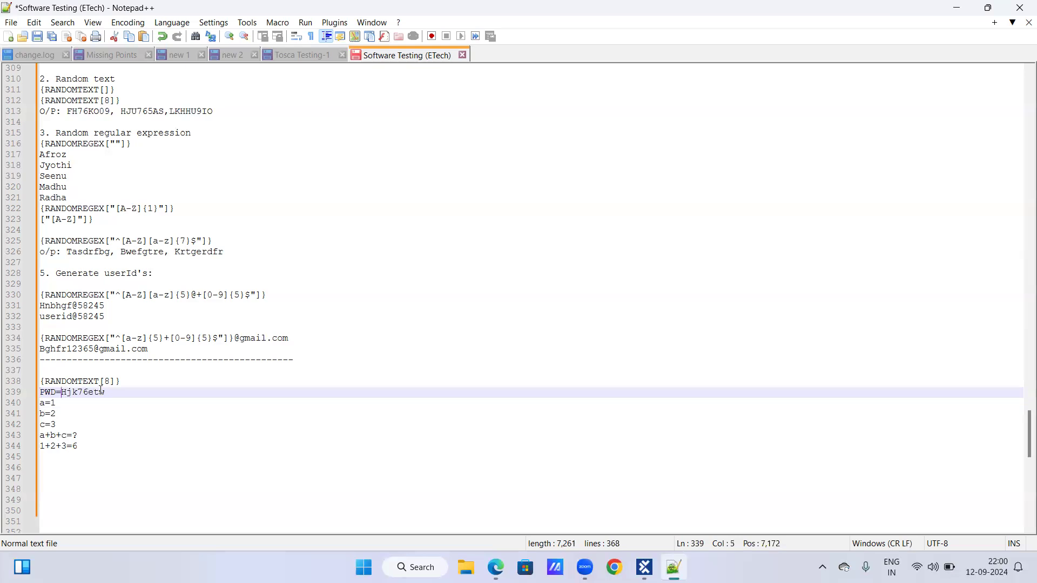
Highlight the value assigned to PWD in the notes, look at the Password rows in Tosca Commander and return to the notes.
drag(61, 394, 110, 394)
click(76, 404)
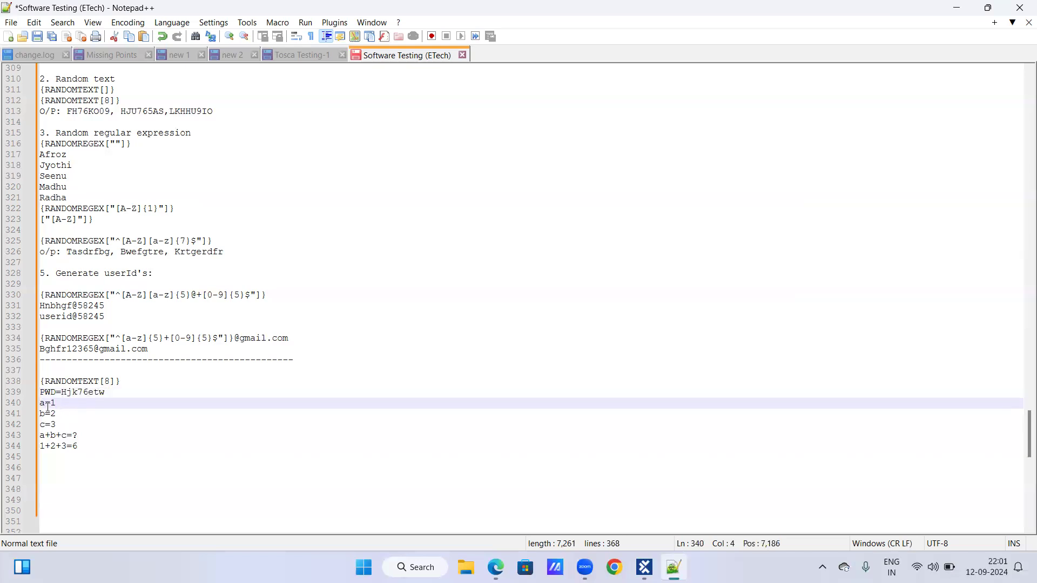
click(645, 567)
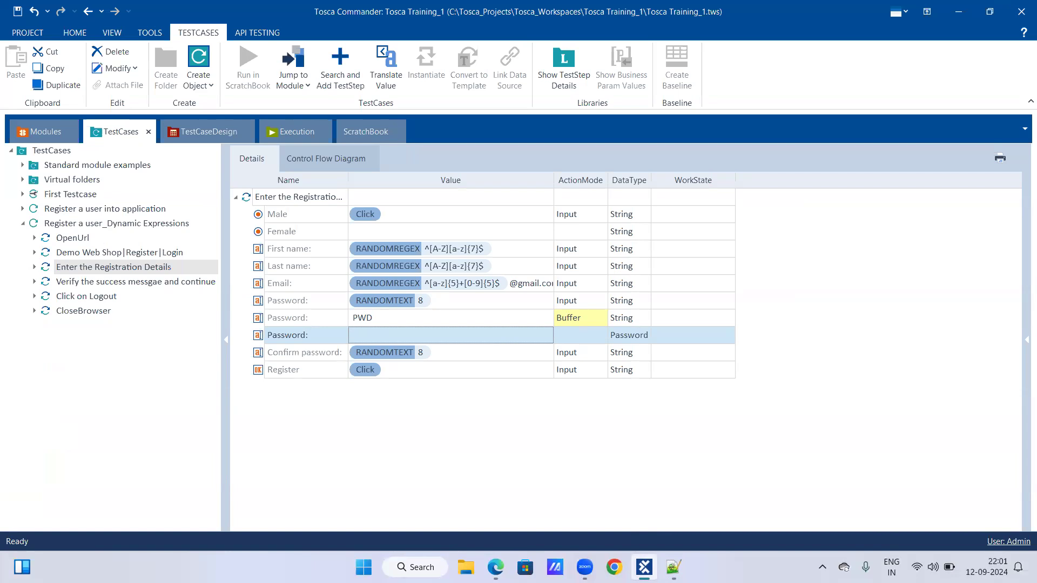
key(alt+Tab)
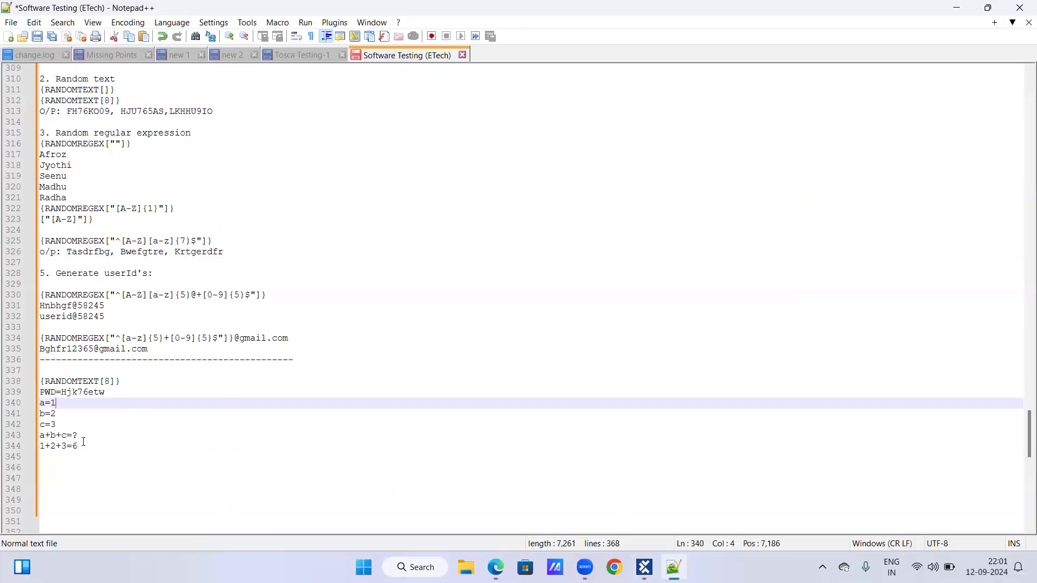
Add the heading "Buffer syntax:" below the worked sum, leaving one blank line between them.
click(86, 443)
key(Return)
key(Return)
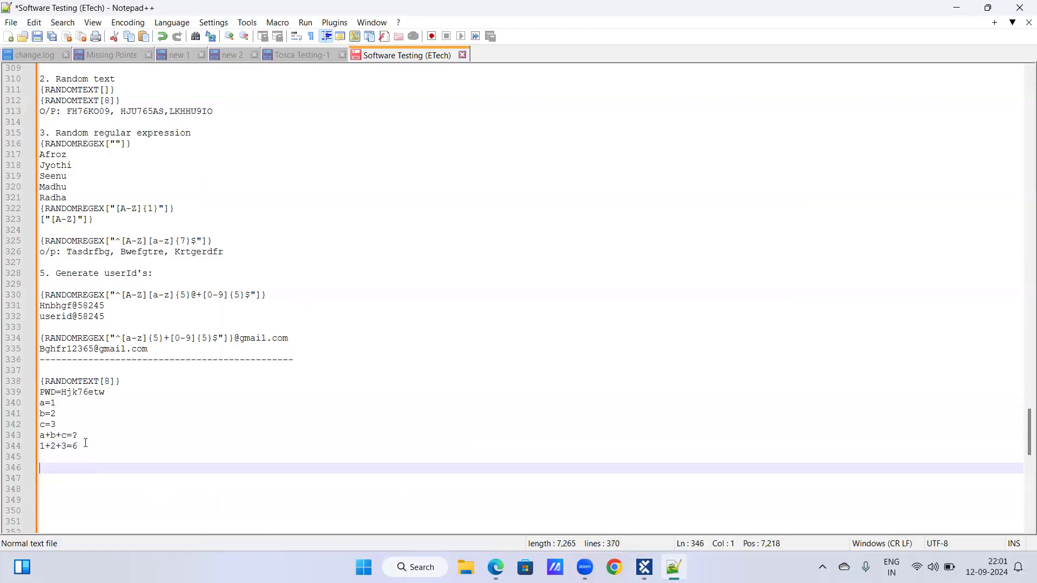
text(Buffer syn)
key(Escape)
text(taz:)
key(Return)
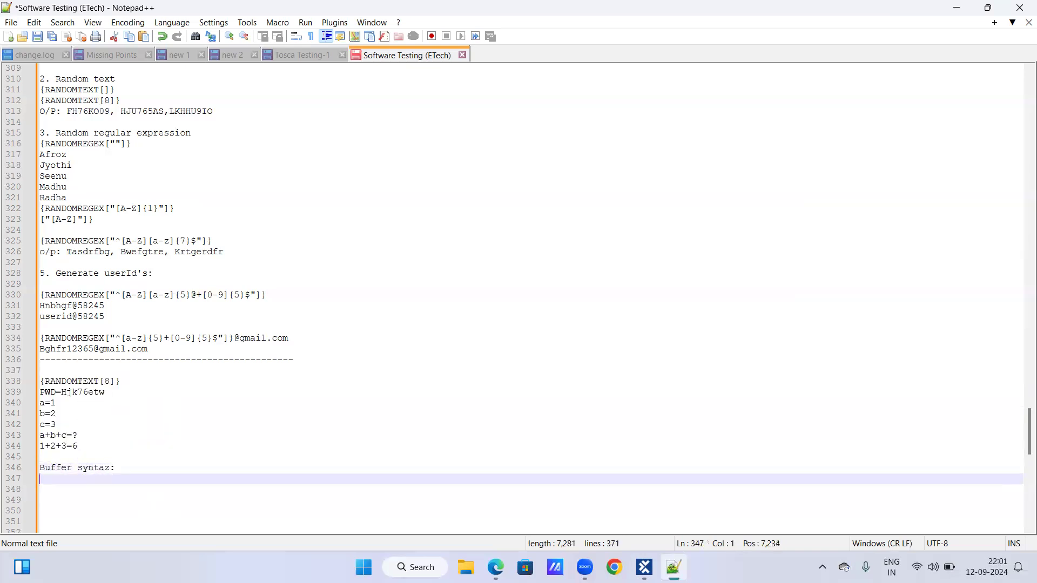
key(BackSpace)
key(Left)
key(BackSpace)
text(x)
key(Right)
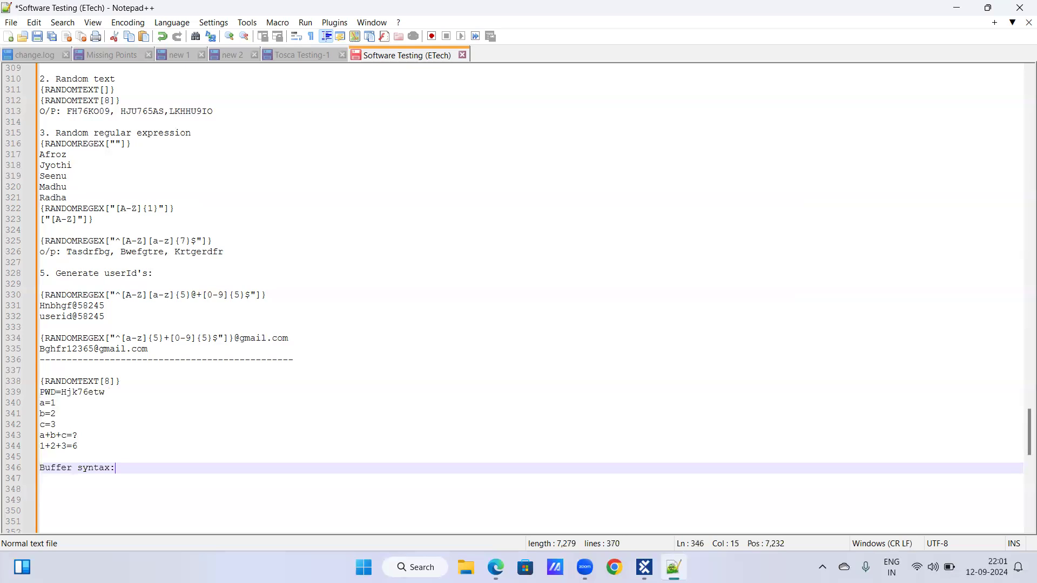
key(Return)
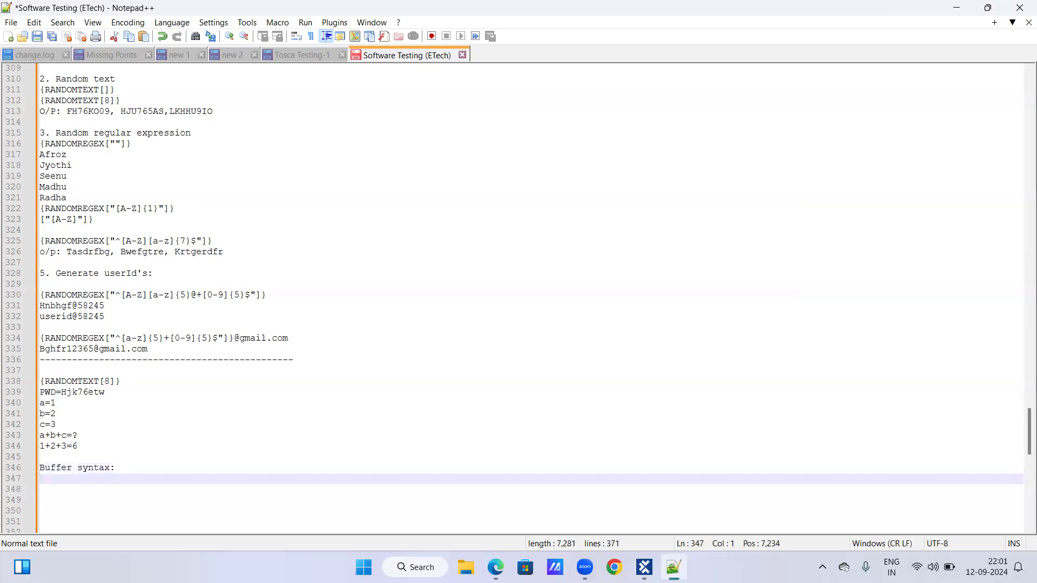
Write the syntax {B[Name of the buffer]} on the line below the "Buffer syntax:" heading.
text({B)
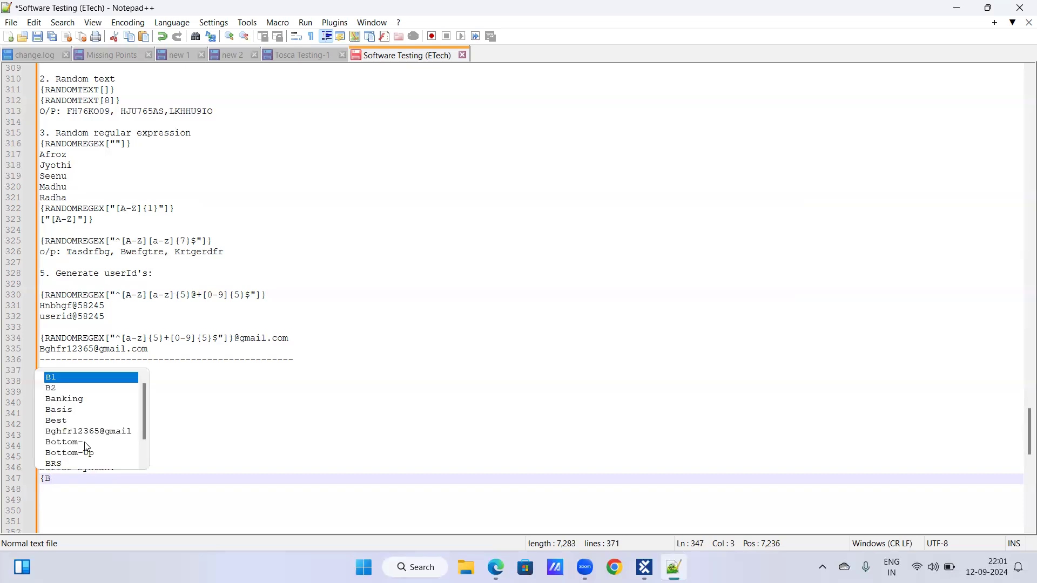
text([]})
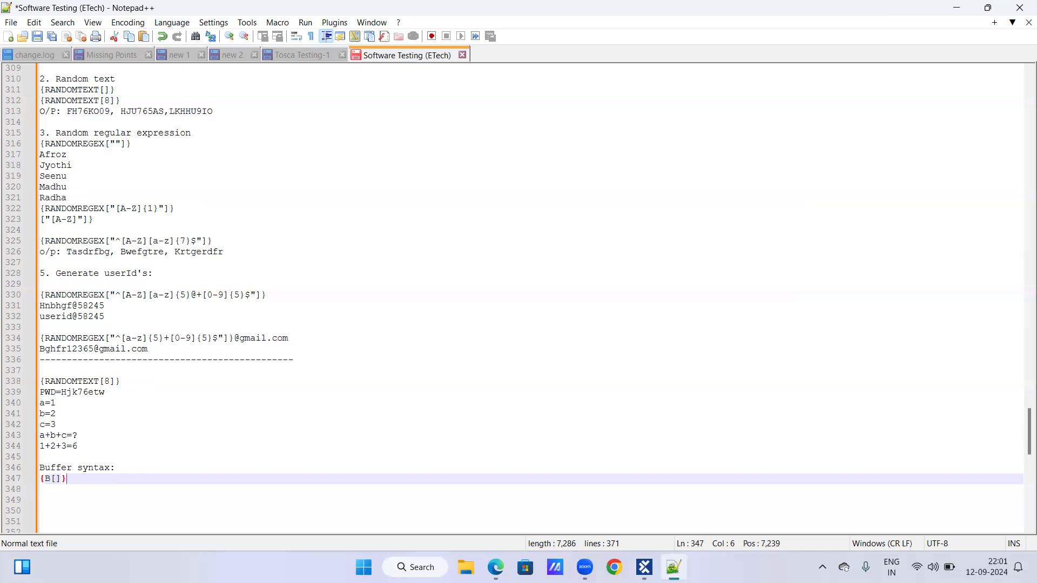
key(Return)
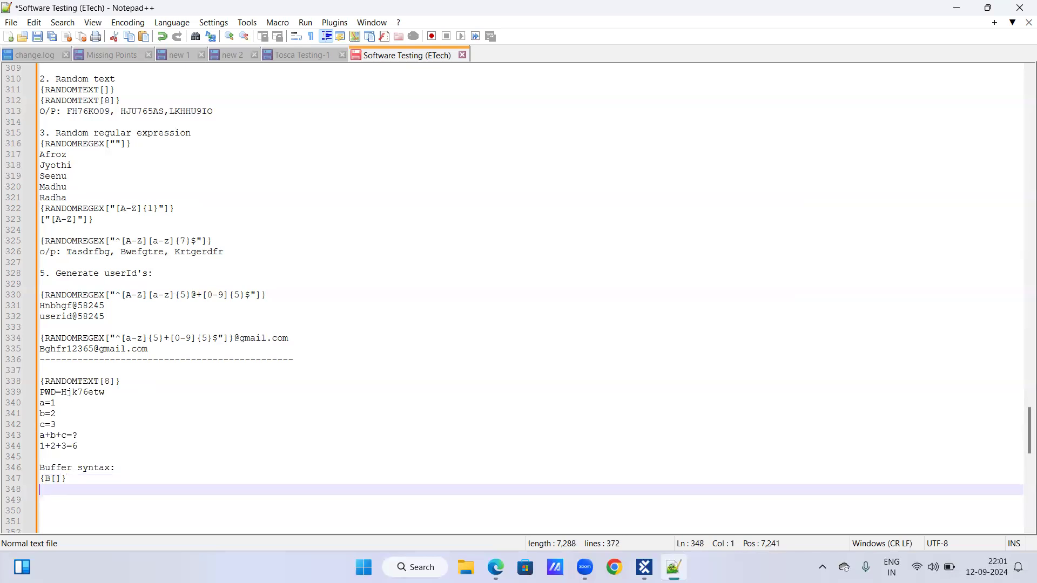
click(56, 479)
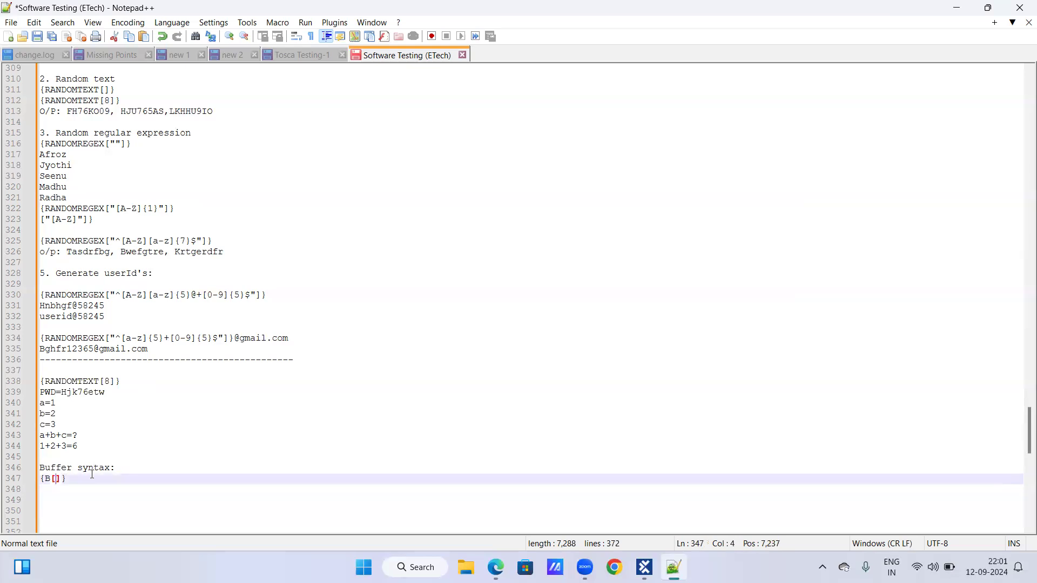
text(Name of t)
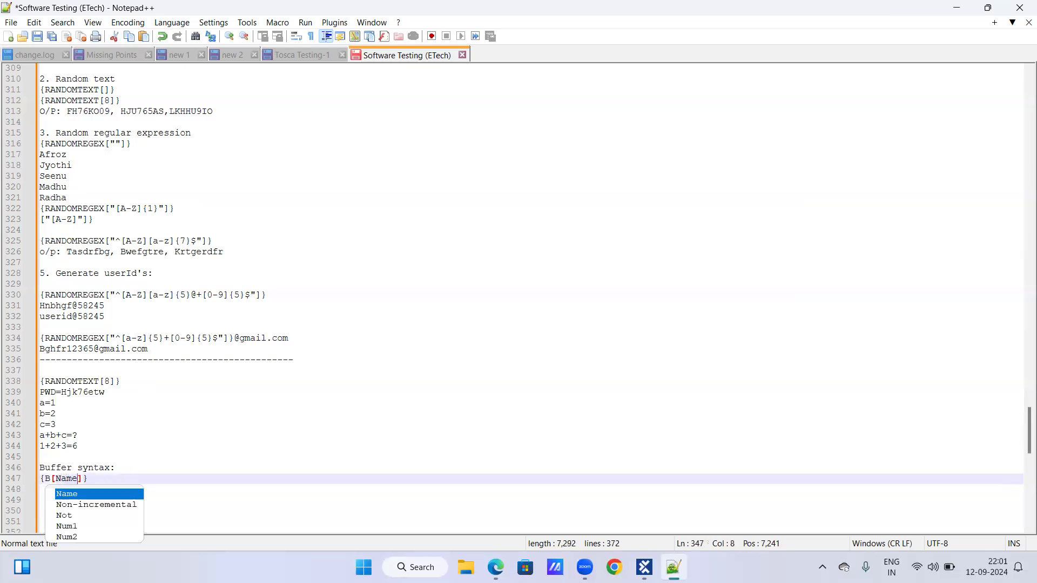
text(he buffer)
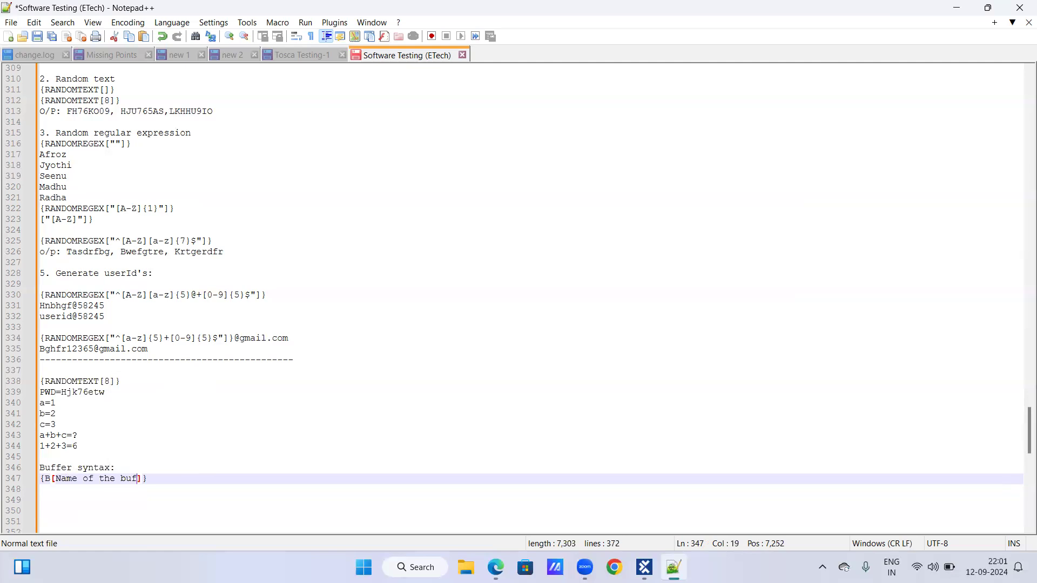
key(BackSpace)
Duplicate the buffer syntax line below itself and replace the placeholder name with PWD, giving {B[PWD]}.
key(End)
key(shift+Home)
key(ctrl+c)
key(End)
key(Return)
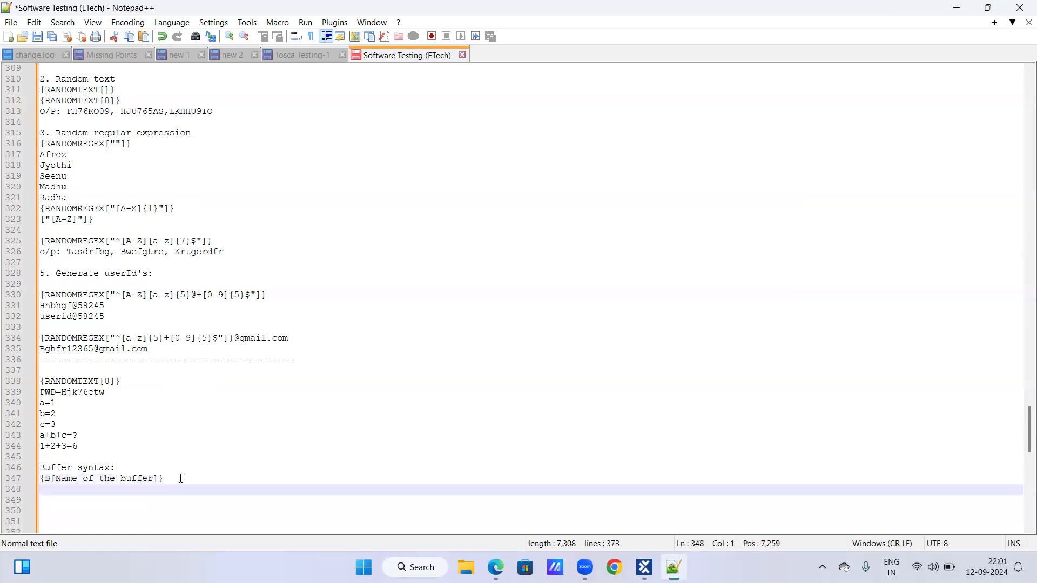
key(ctrl+v)
key(Left)
key(Left)
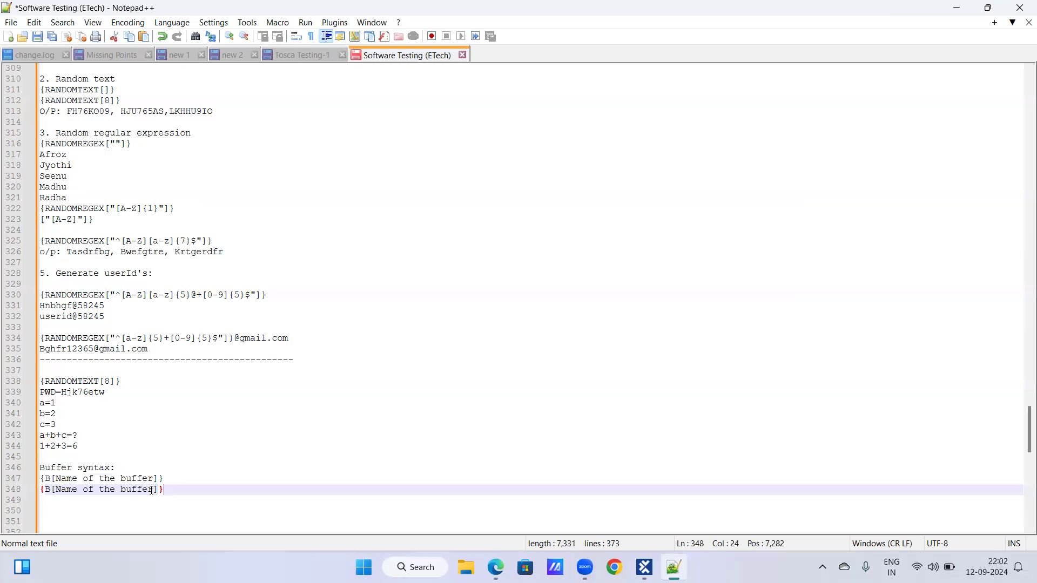
key(BackSpace)
key(BackSpace)
key(BackSpace)
key(BackSpace)
key(BackSpace)
key(BackSpace)
key(BackSpace)
key(BackSpace)
key(BackSpace)
key(BackSpace)
key(BackSpace)
key(BackSpace)
key(BackSpace)
key(BackSpace)
key(BackSpace)
key(BackSpace)
key(BackSpace)
key(BackSpace)
text(P)
key(Escape)
text(WD)
key(Escape)
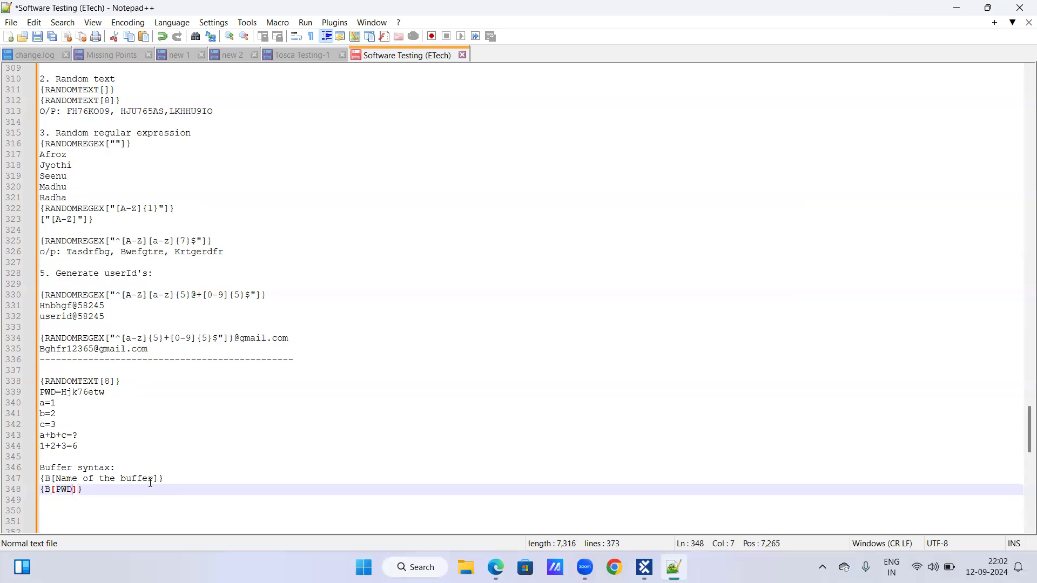
Copy {B[PWD]} from the notes and set it as the Confirm password value in Tosca Commander, replacing the random text expression.
click(89, 490)
drag(42, 489, 110, 485)
key(ctrl+c)
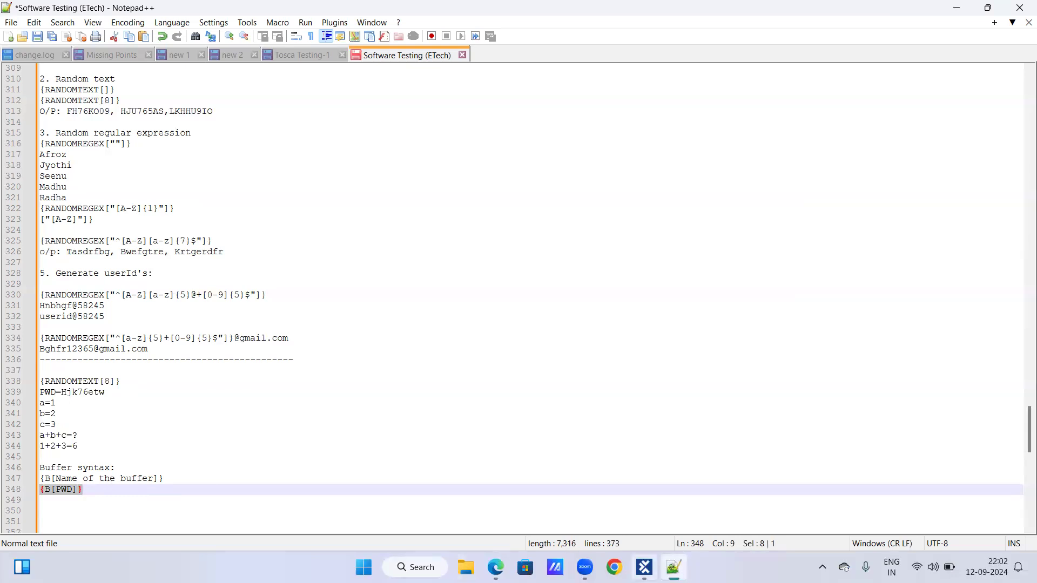
click(643, 567)
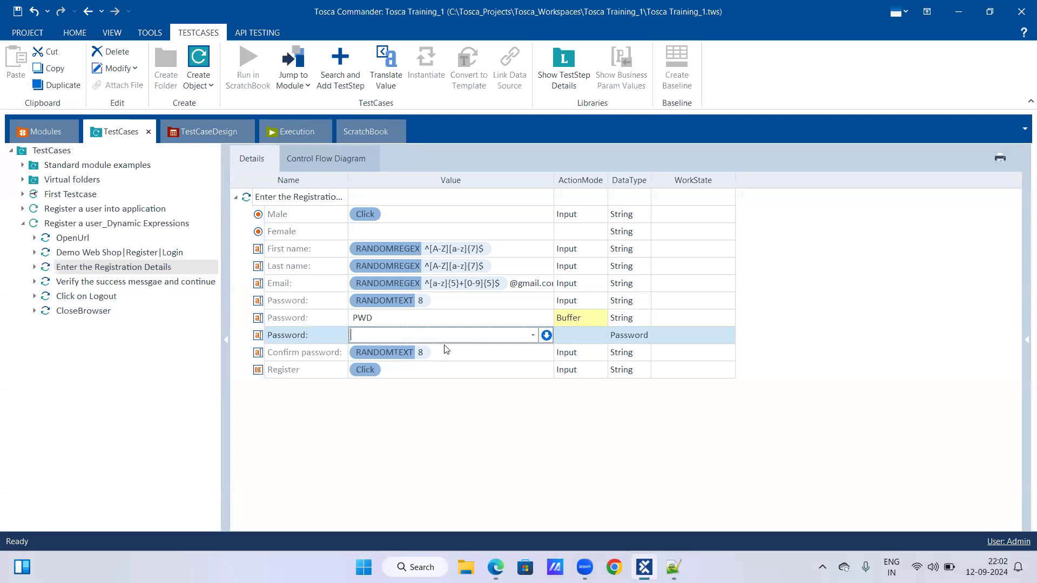
click(446, 353)
click(447, 352)
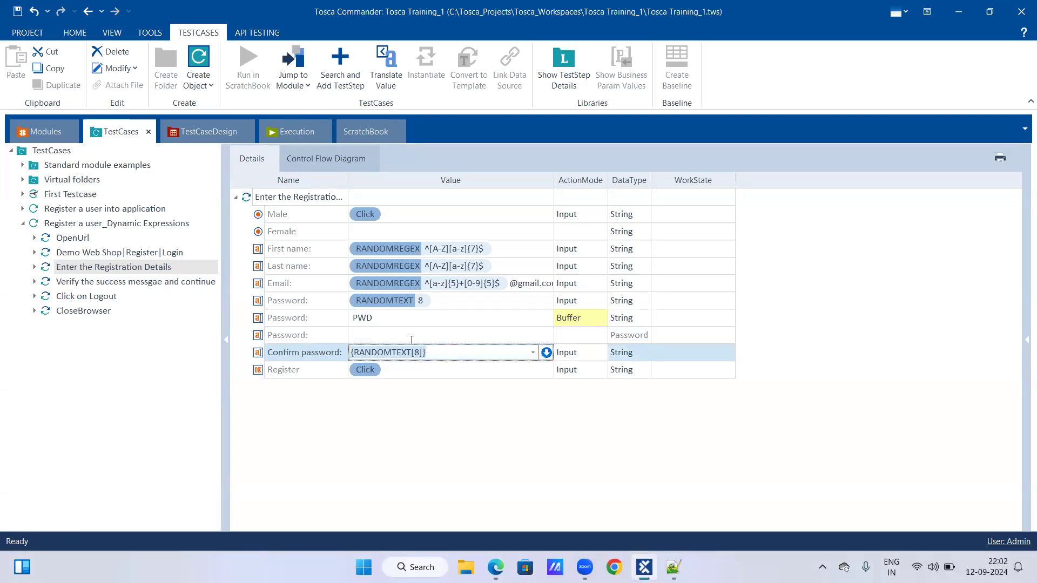
key(ctrl+v)
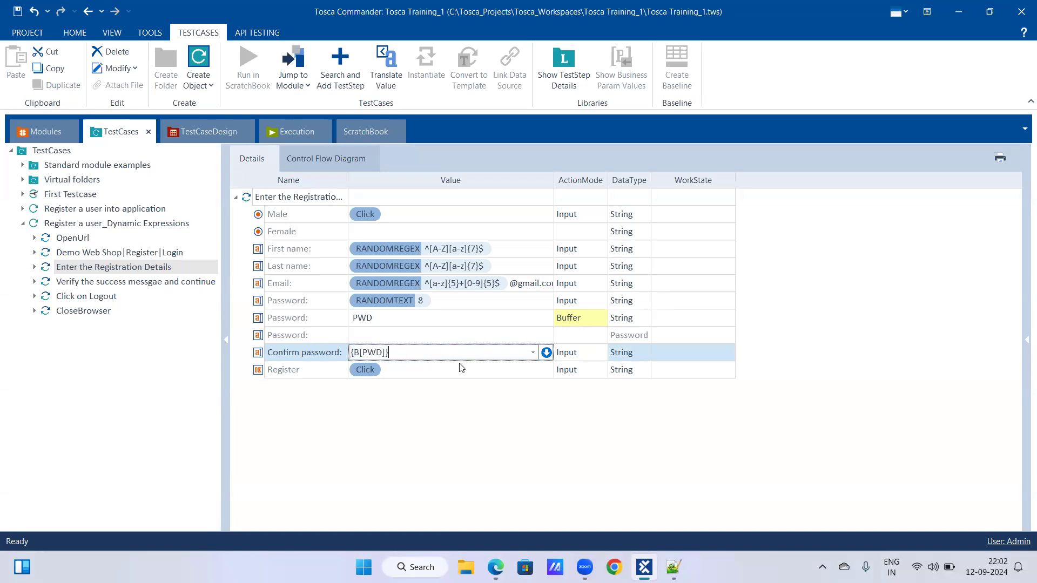
click(619, 360)
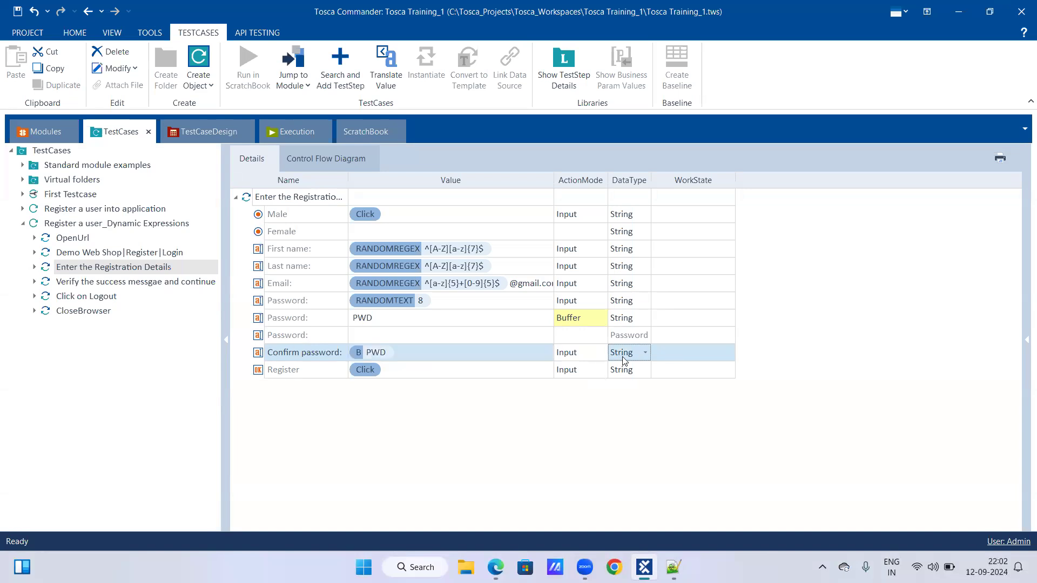
click(516, 363)
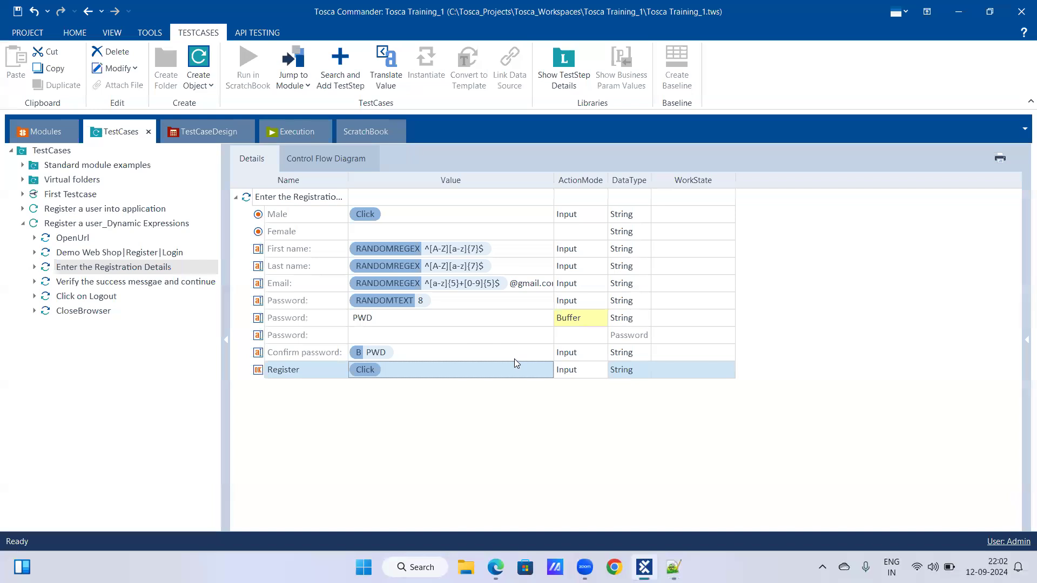
click(421, 356)
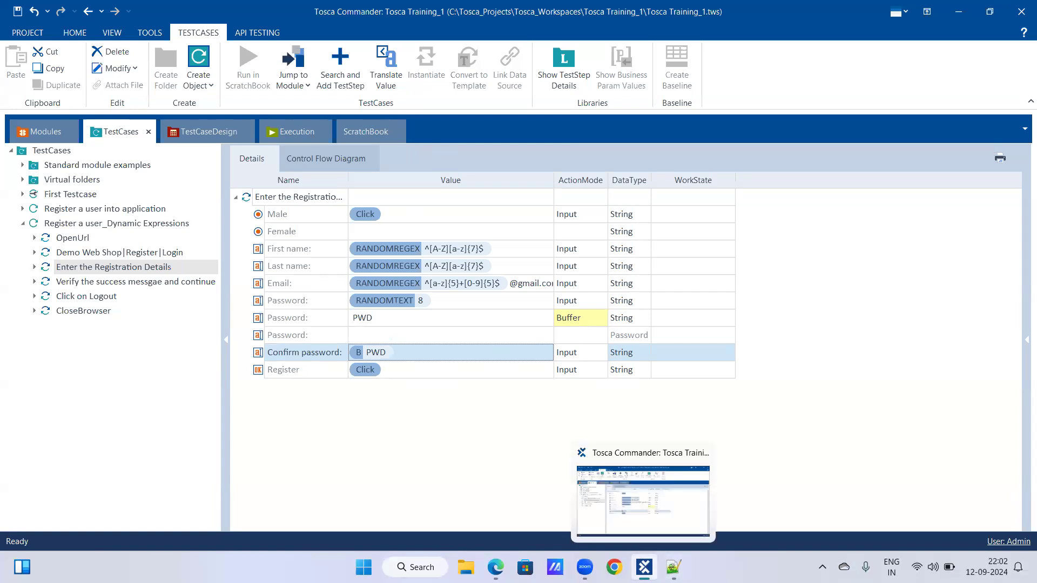
Review the Buffer definition and the dynamic expression notes in Notepad++, then return to Tosca Commander.
click(672, 567)
scroll(151, 378, up, 9)
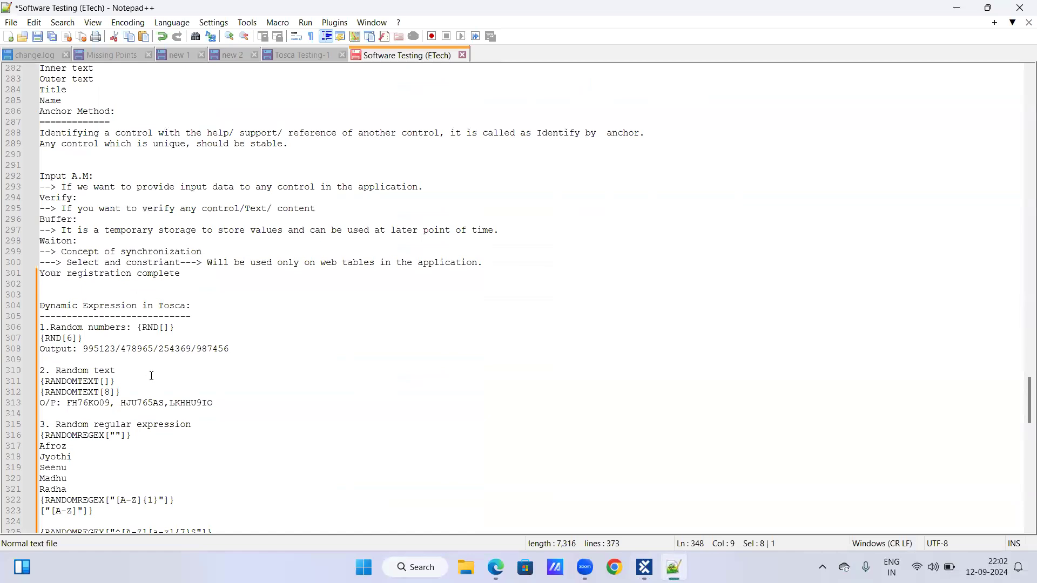
scroll(151, 375, up, 1)
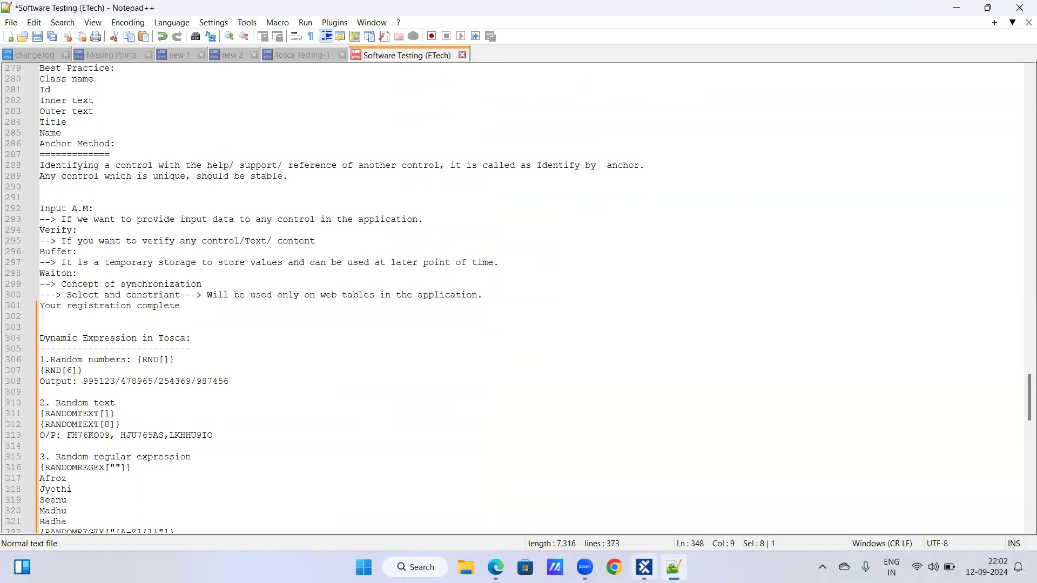
click(645, 567)
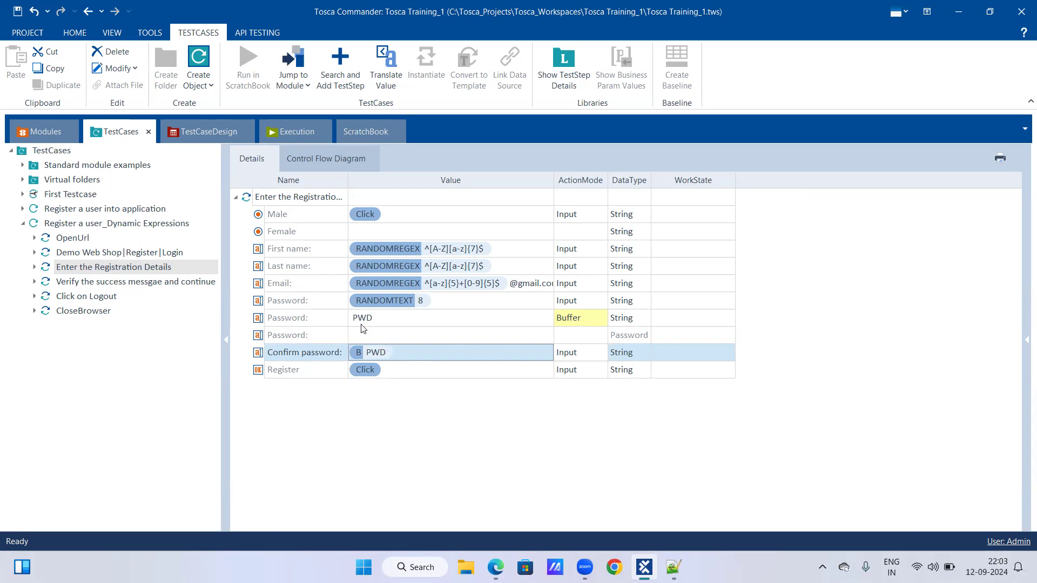
Examine the buffer expression behind the Confirm password value in the Enter the Registration Details step, leaving it as it is.
click(391, 370)
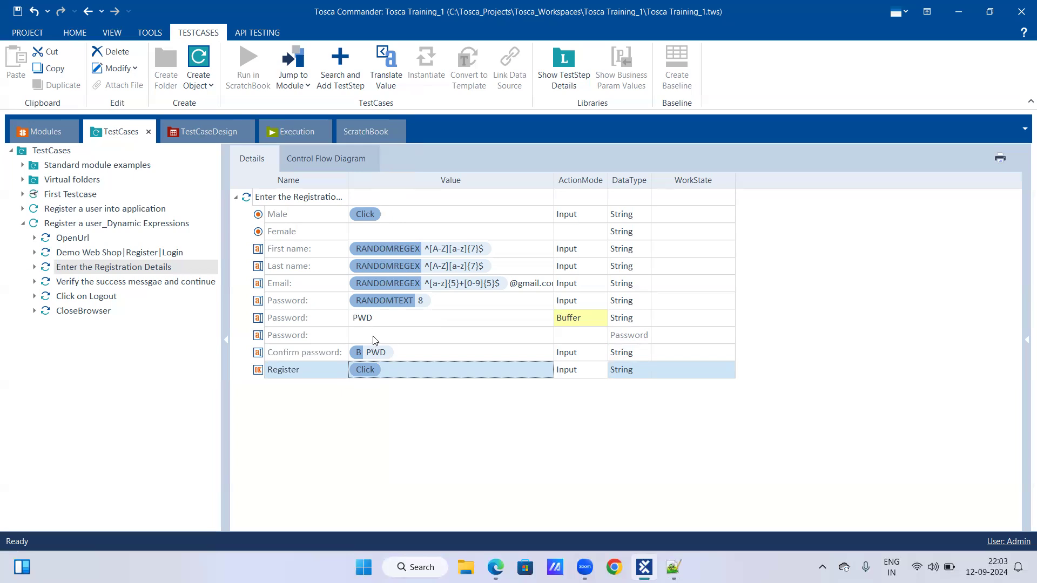
click(397, 355)
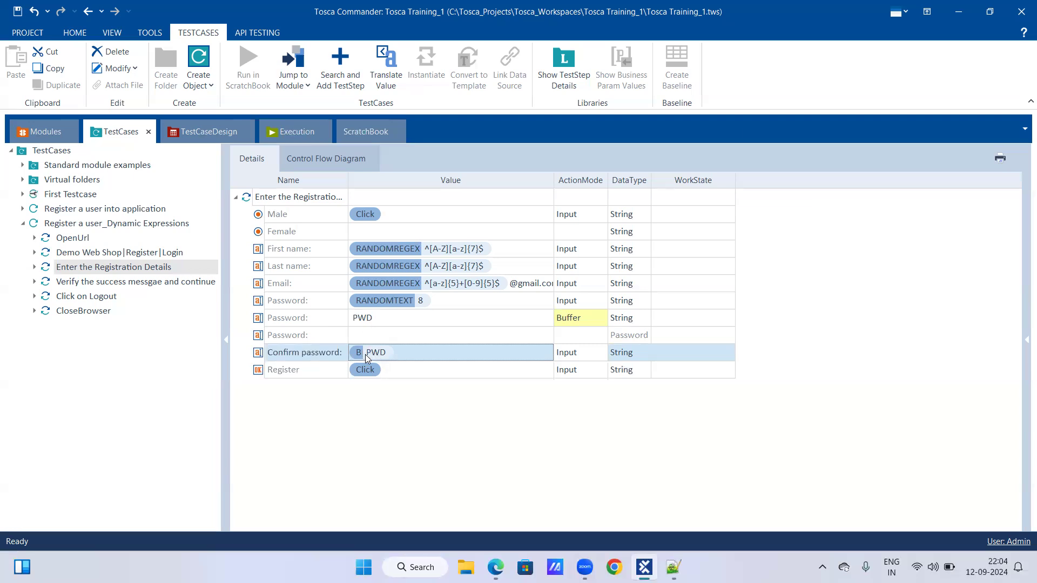
click(398, 357)
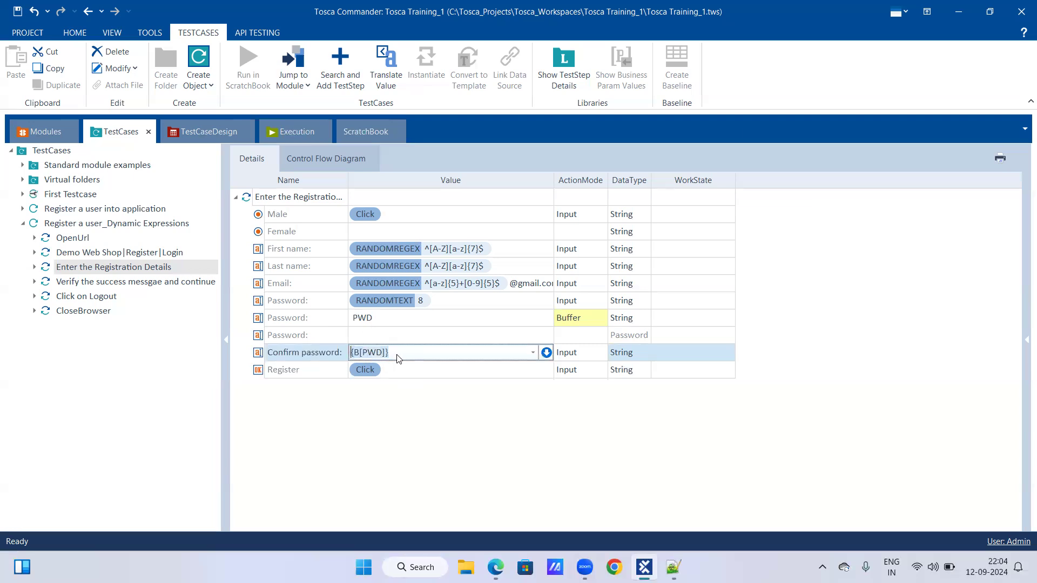
key(Return)
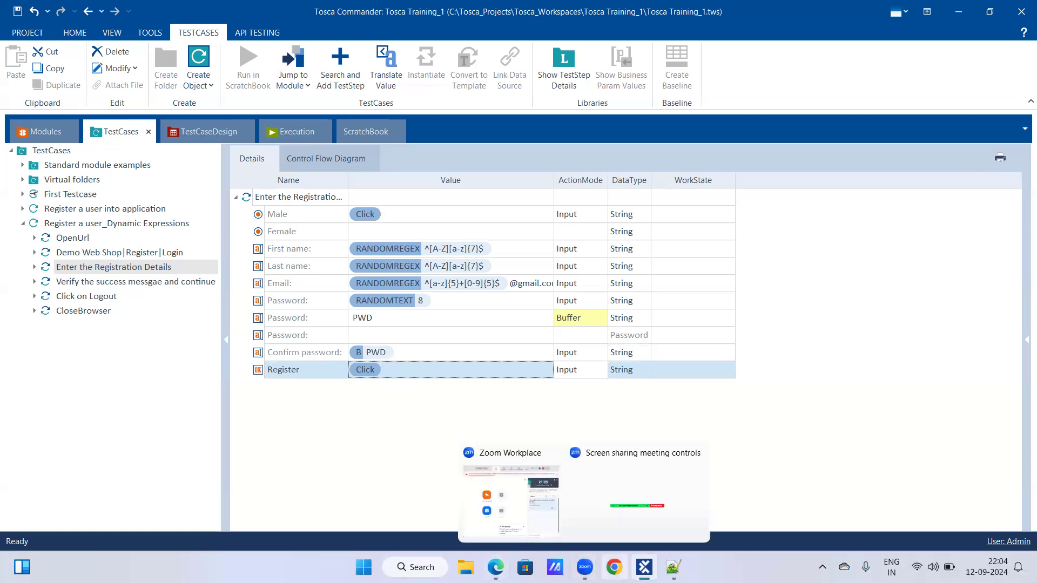
click(614, 567)
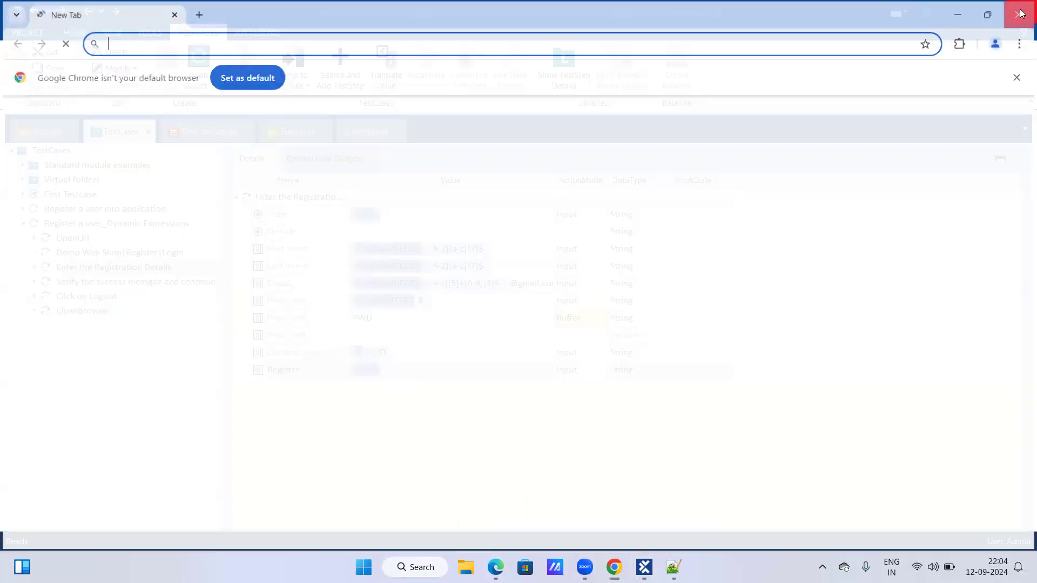
click(1021, 13)
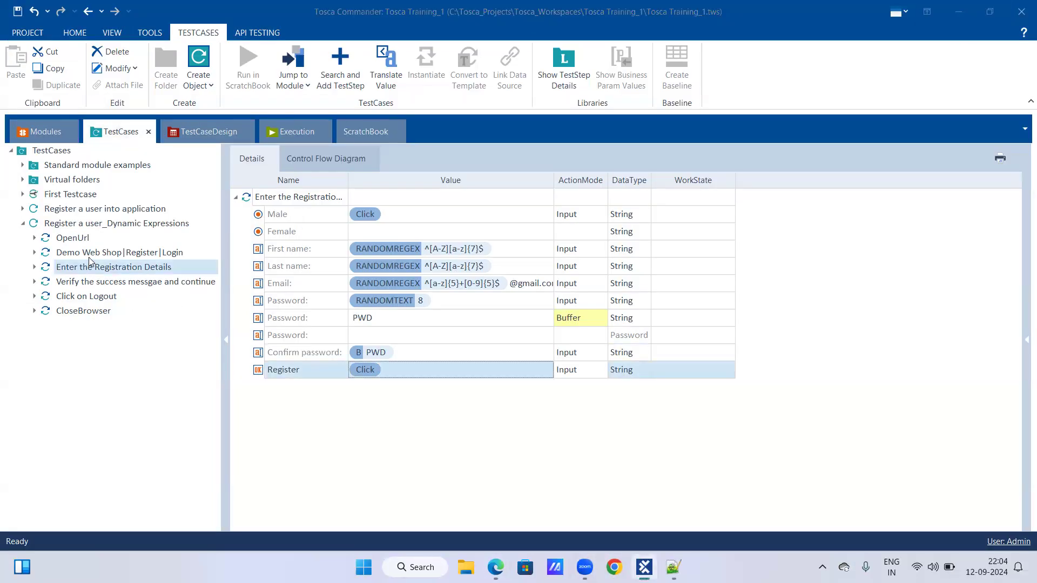
Review each test step of Register a user_Dynamic Expressions, from OpenUrl through CloseBrowser.
click(85, 280)
click(82, 239)
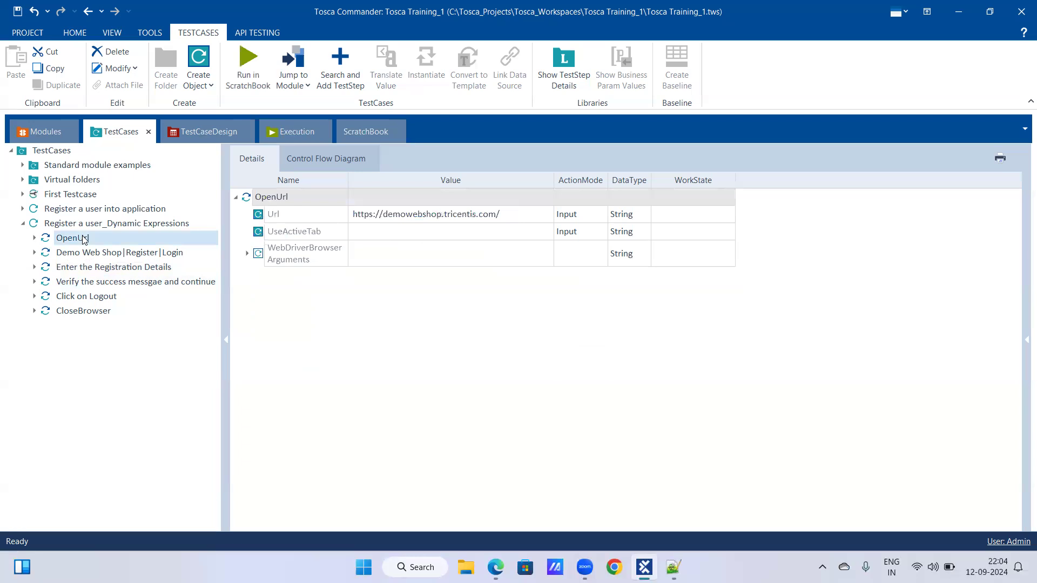
click(97, 255)
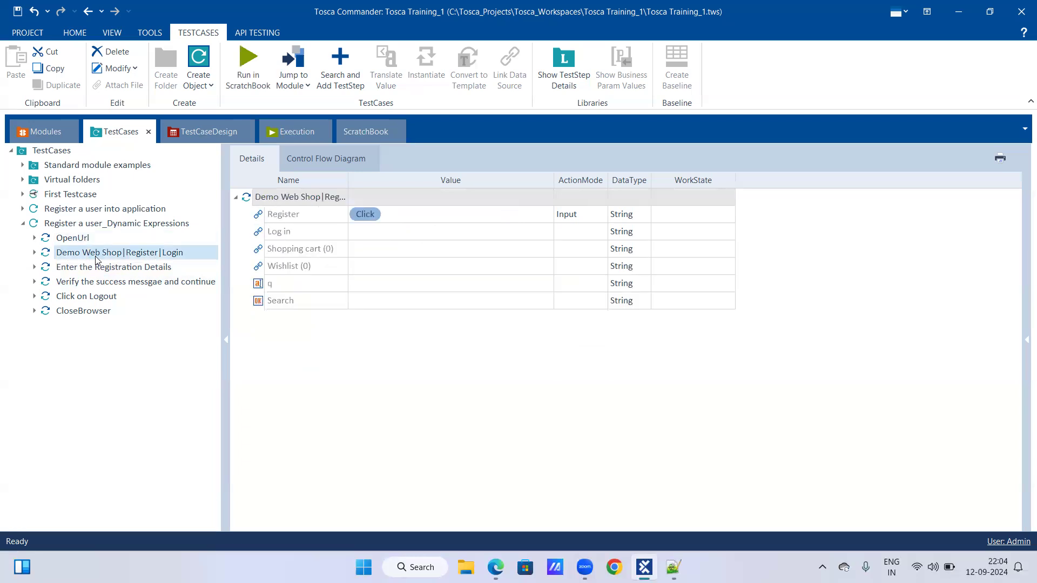
click(101, 268)
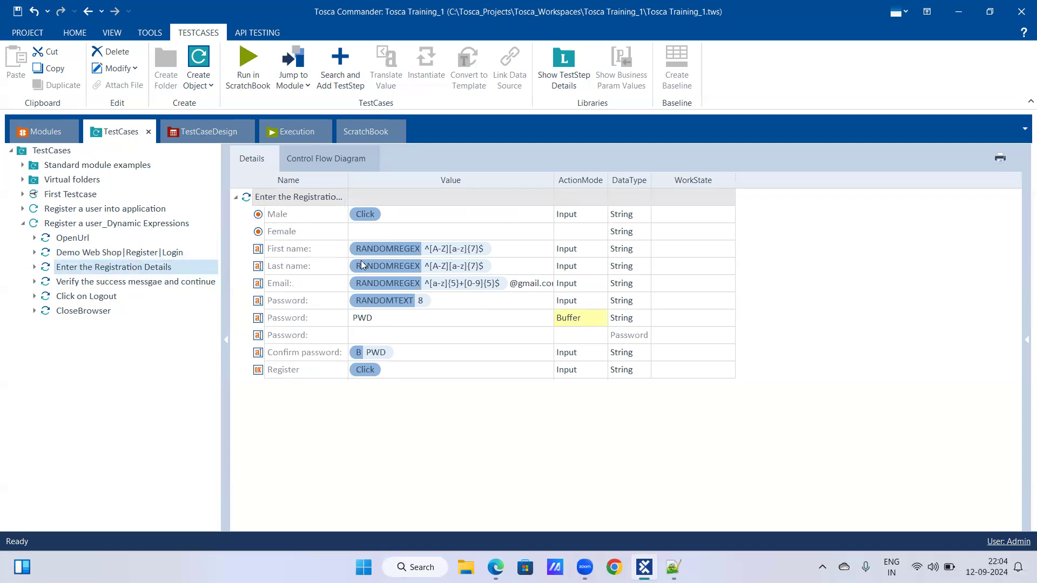
click(182, 282)
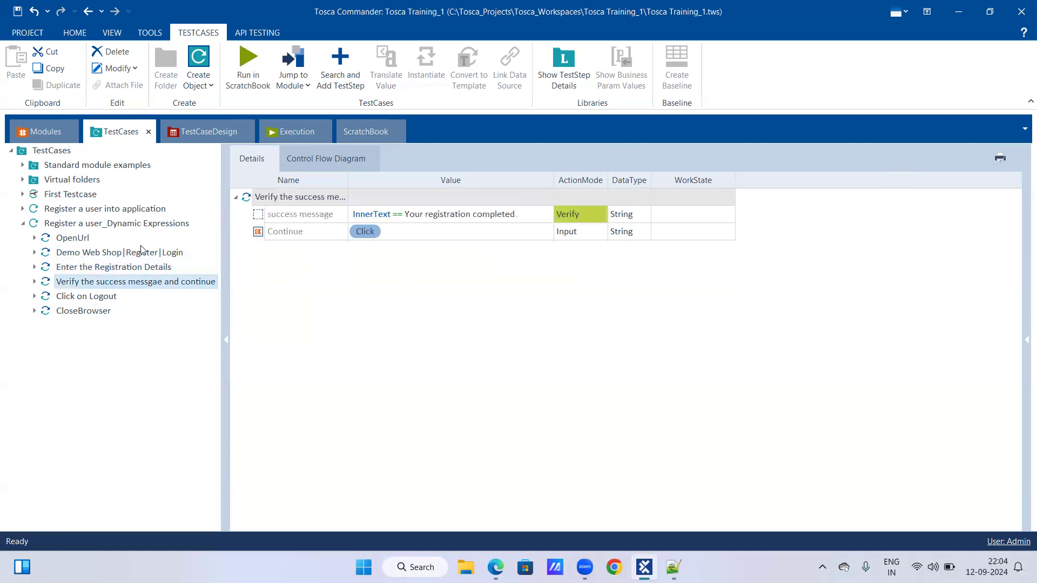
click(105, 299)
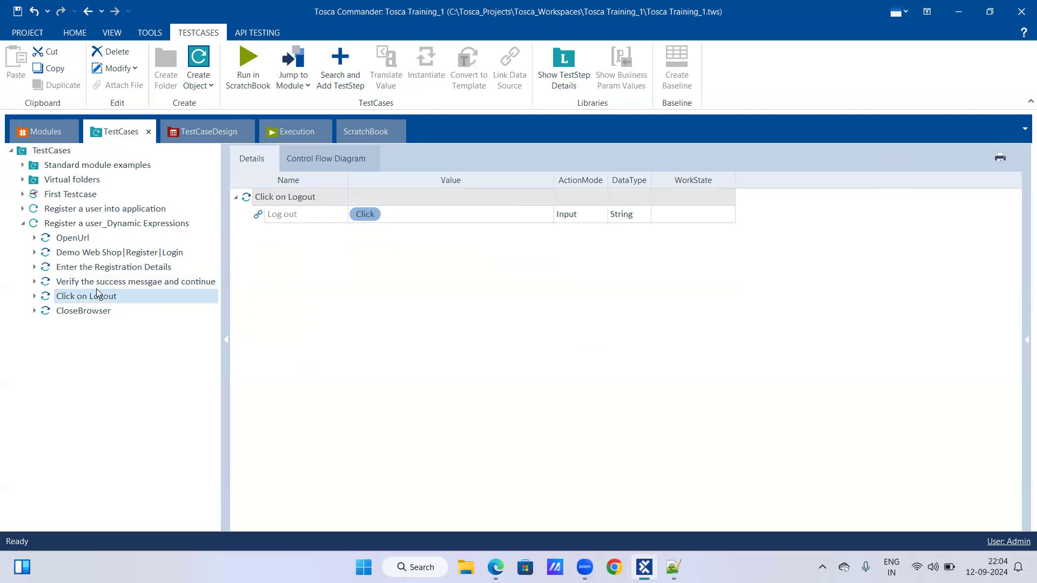
click(102, 314)
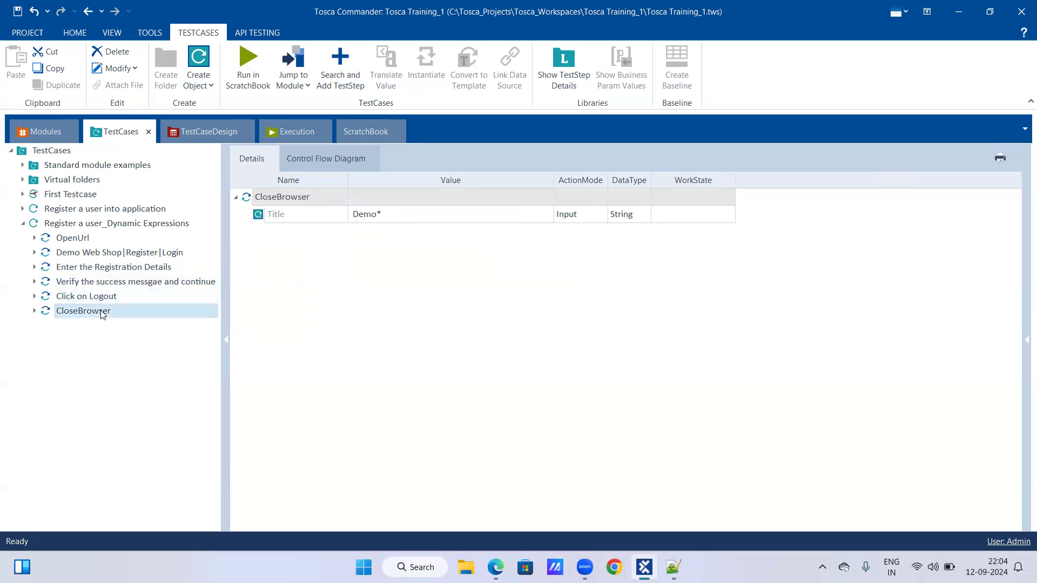
Run the Register a user_Dynamic Expressions test case in ScratchBook, declining the browser's offer to save the password.
right_click(89, 225)
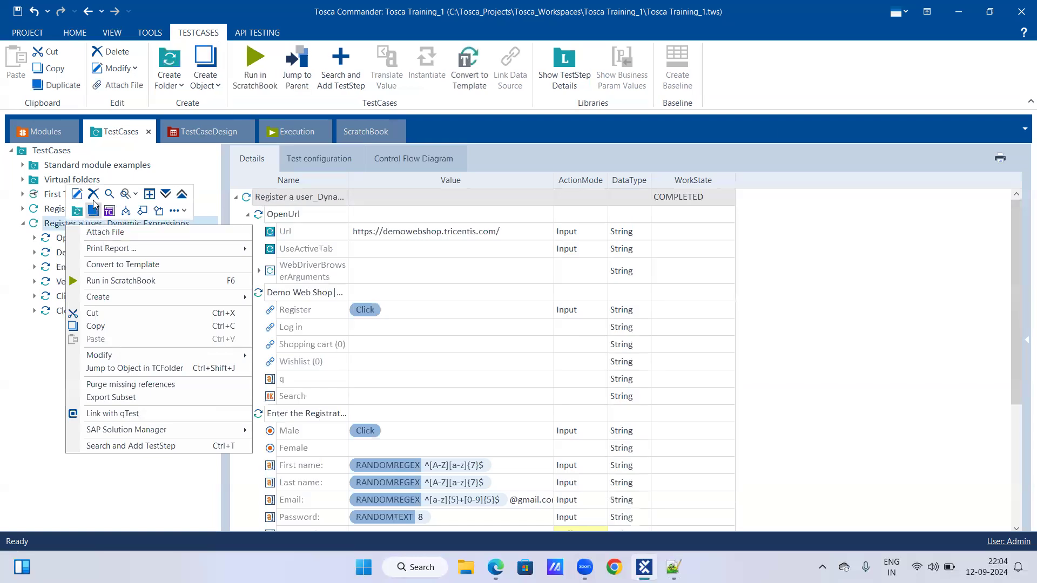
click(106, 280)
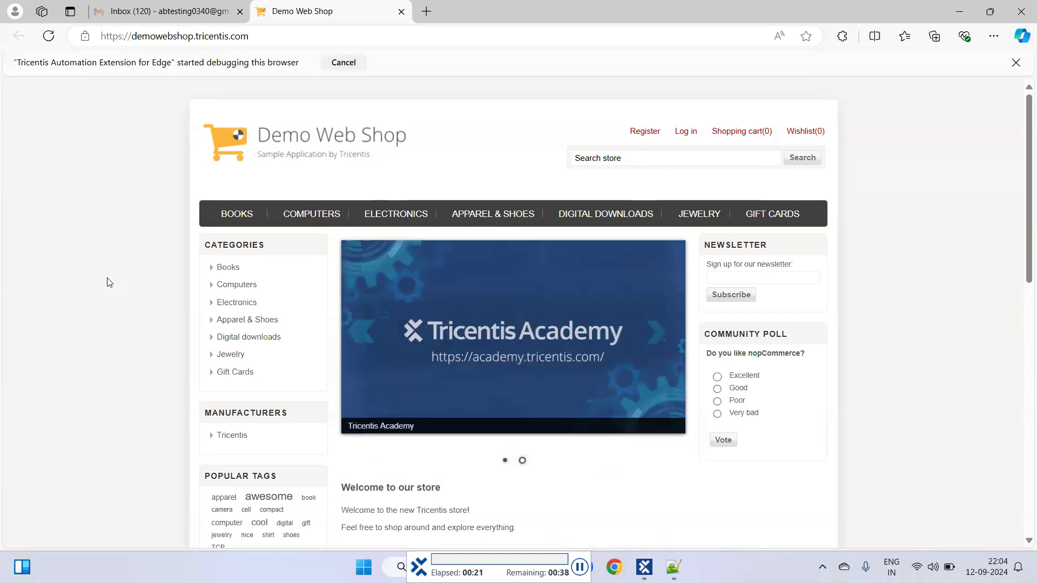
click(644, 135)
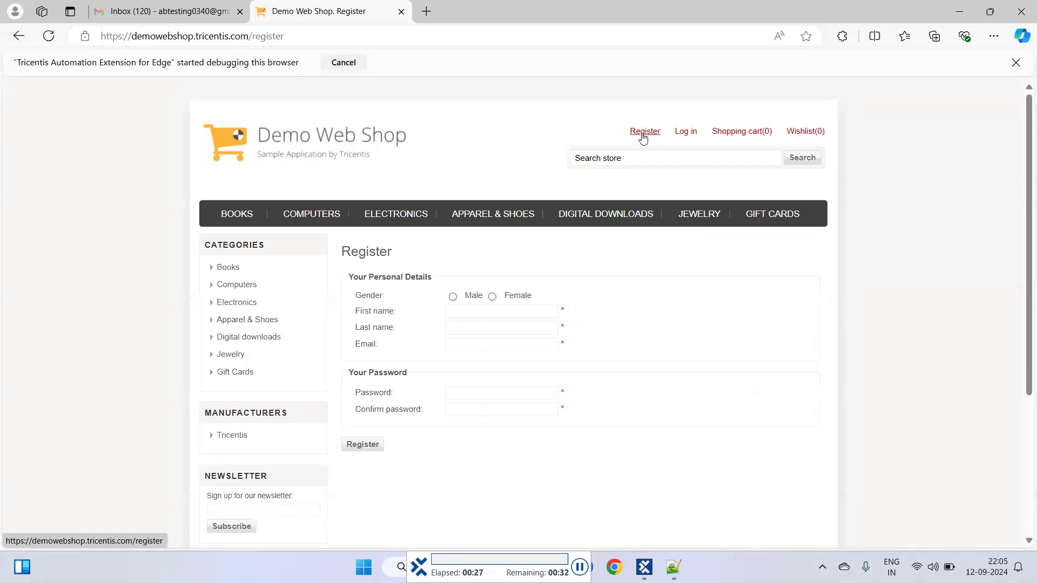
click(452, 296)
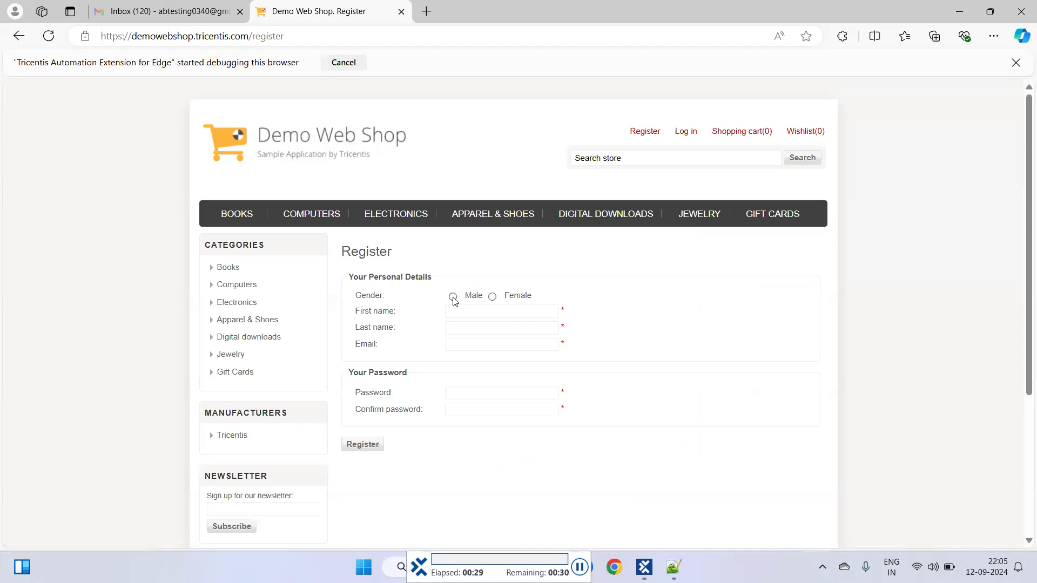
text(Fqboreoa)
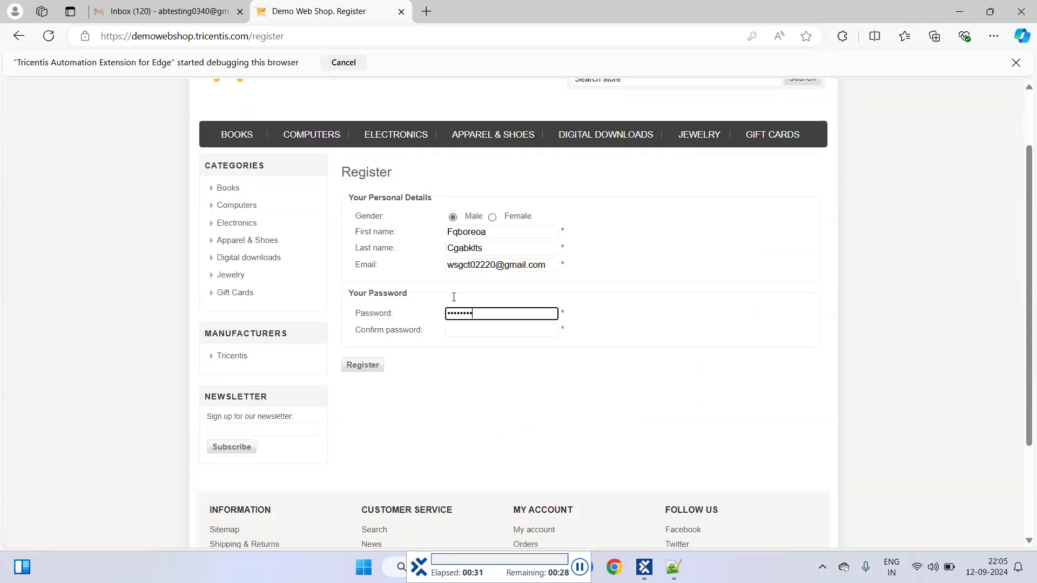
click(363, 315)
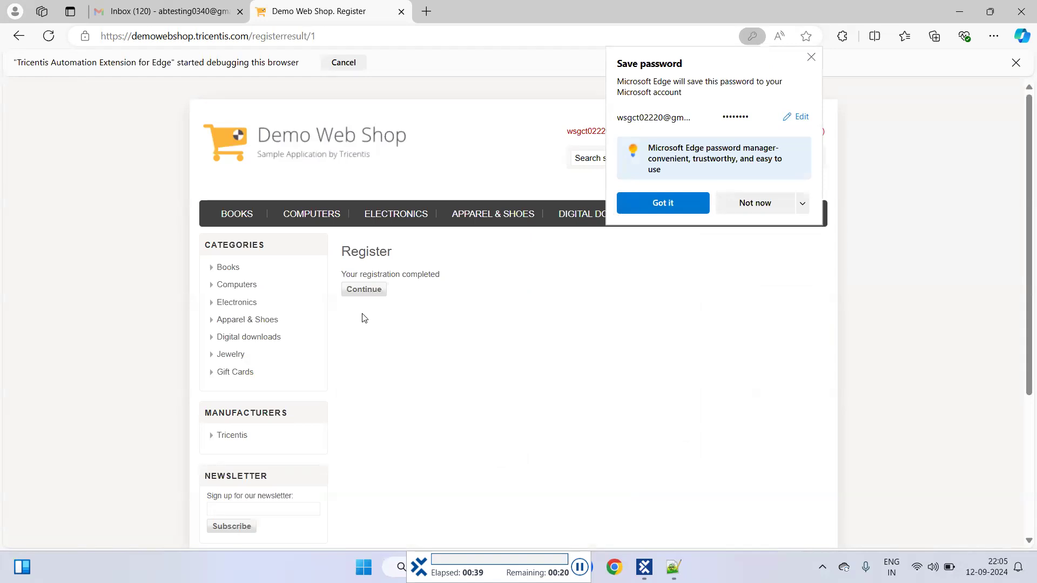
click(364, 290)
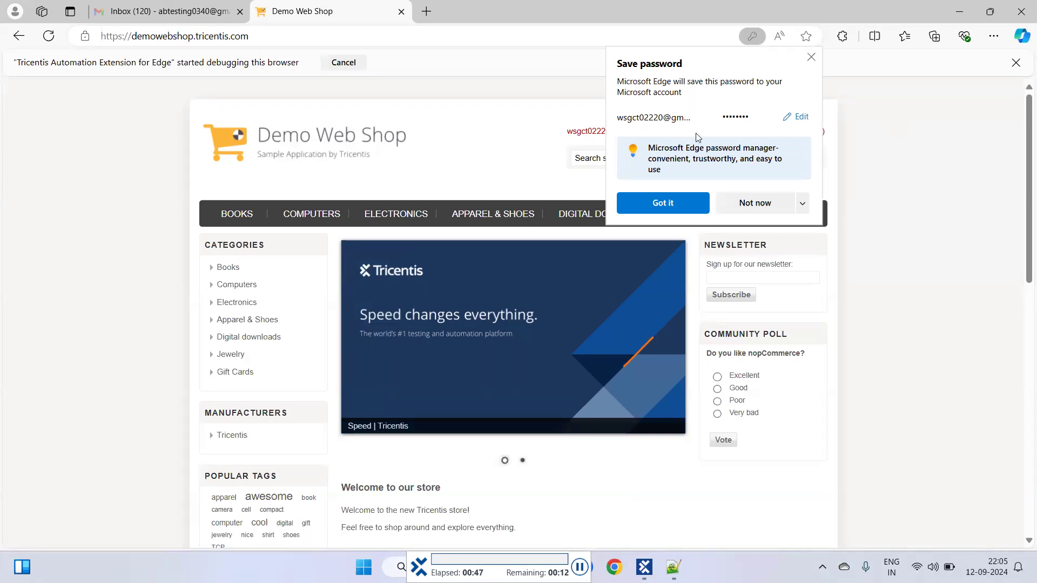
click(746, 202)
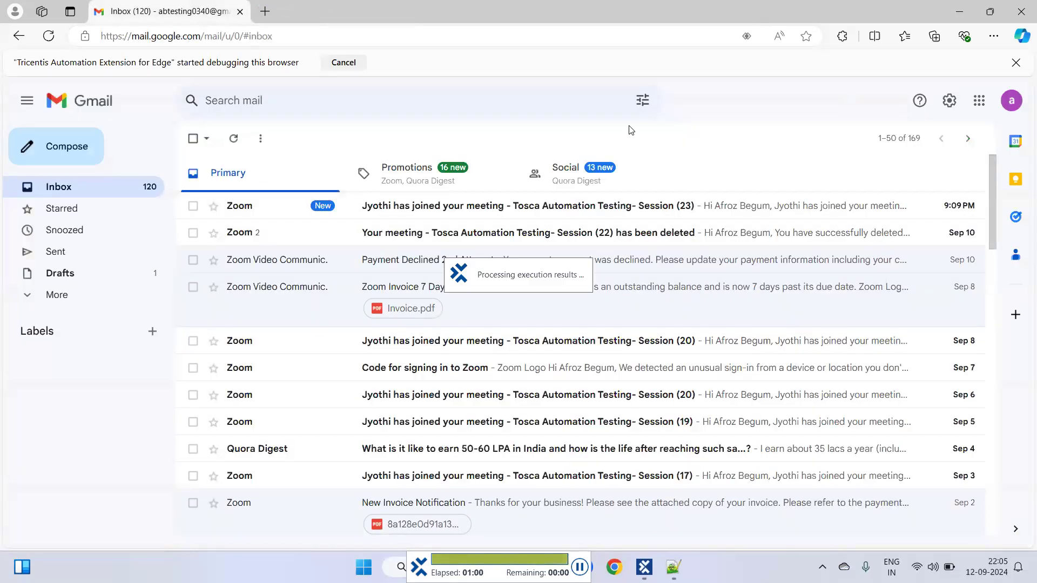
Switch back to Tosca Commander and expand the ScratchBook results to examine the outcome of each test step.
mouse_move(673, 568)
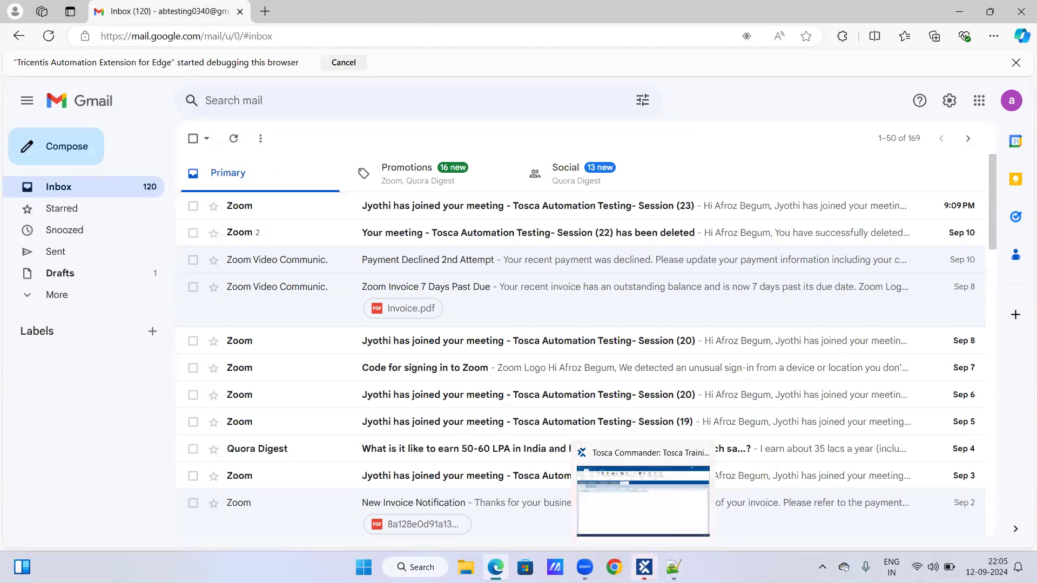
click(642, 499)
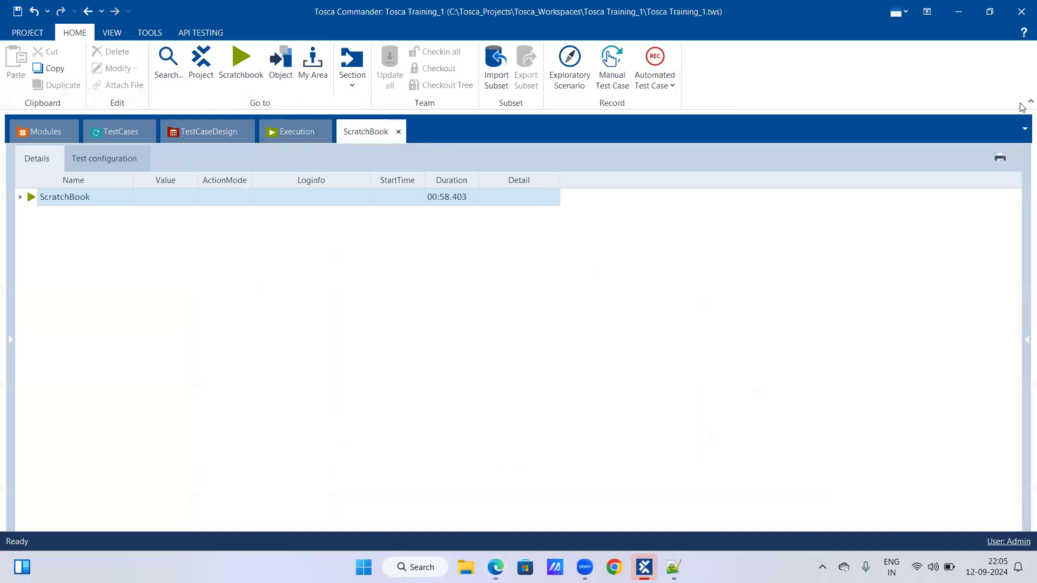
click(21, 197)
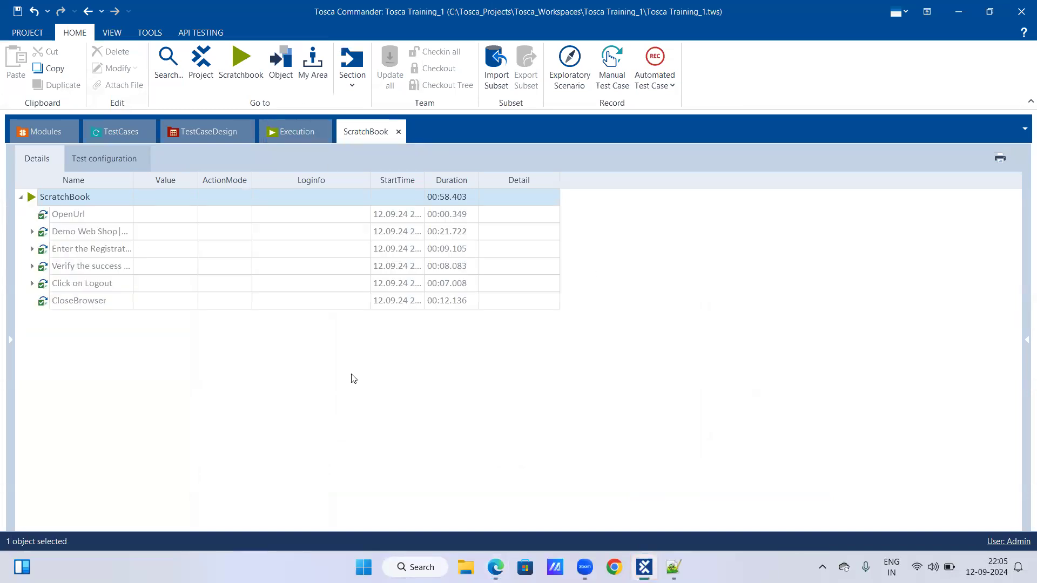
Switch to Microsoft Edge, open an empty tab, and minimise the browser.
click(496, 567)
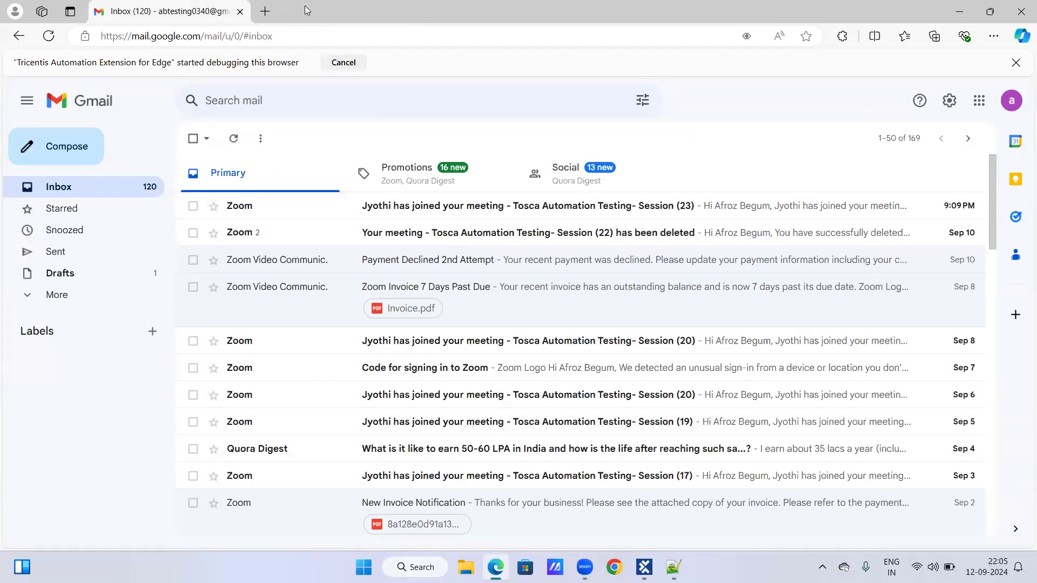
click(265, 12)
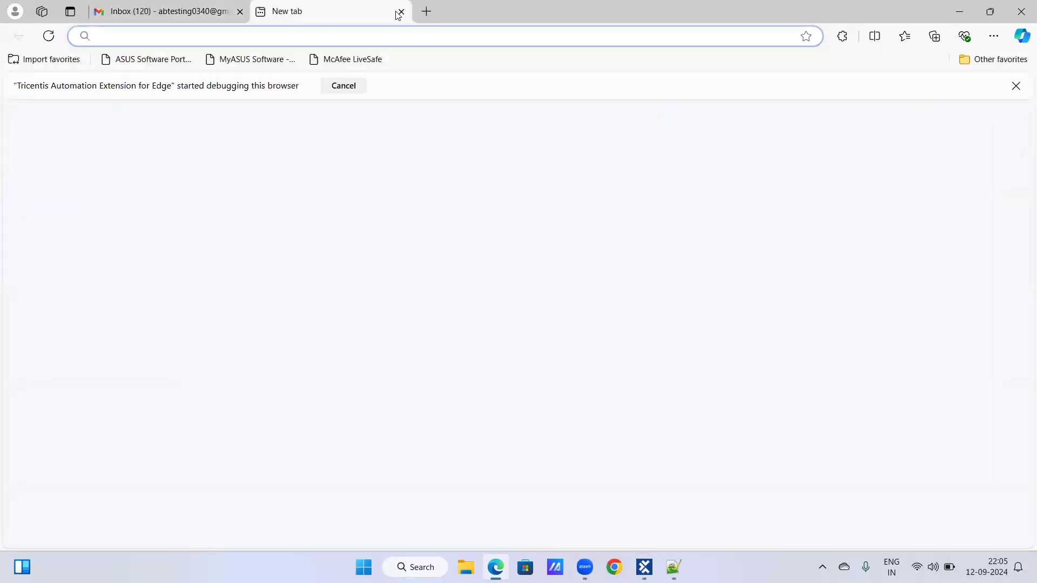
click(961, 11)
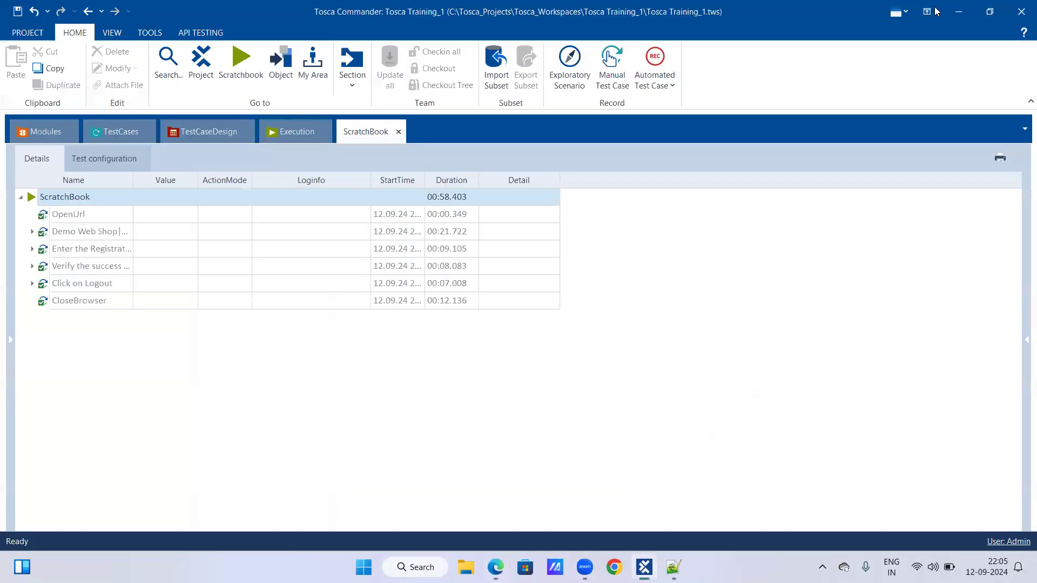
Return to the test cases and run Register a user_Dynamic Expressions in ScratchBook a second time.
click(117, 132)
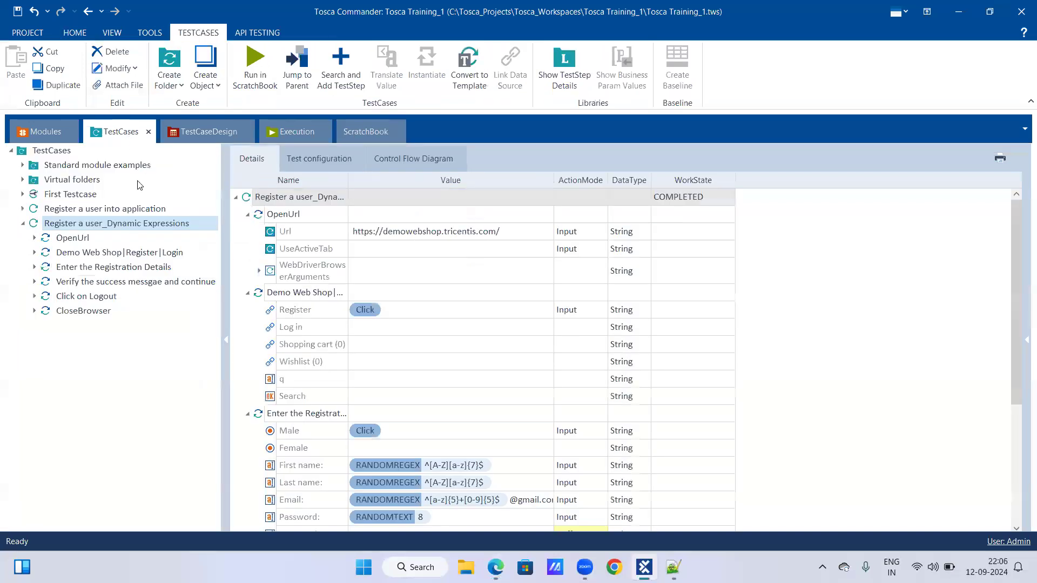
right_click(132, 225)
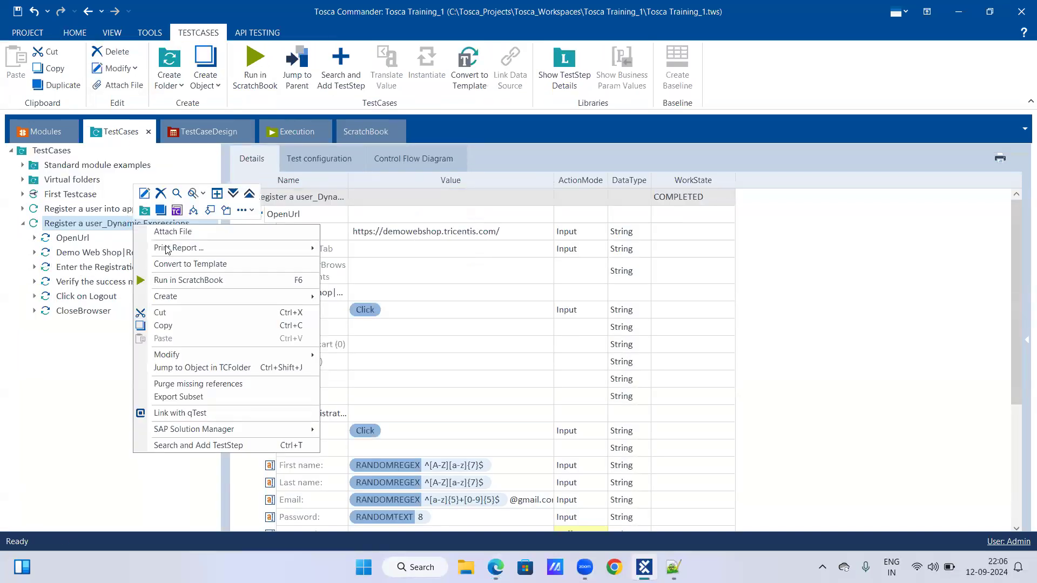
click(183, 280)
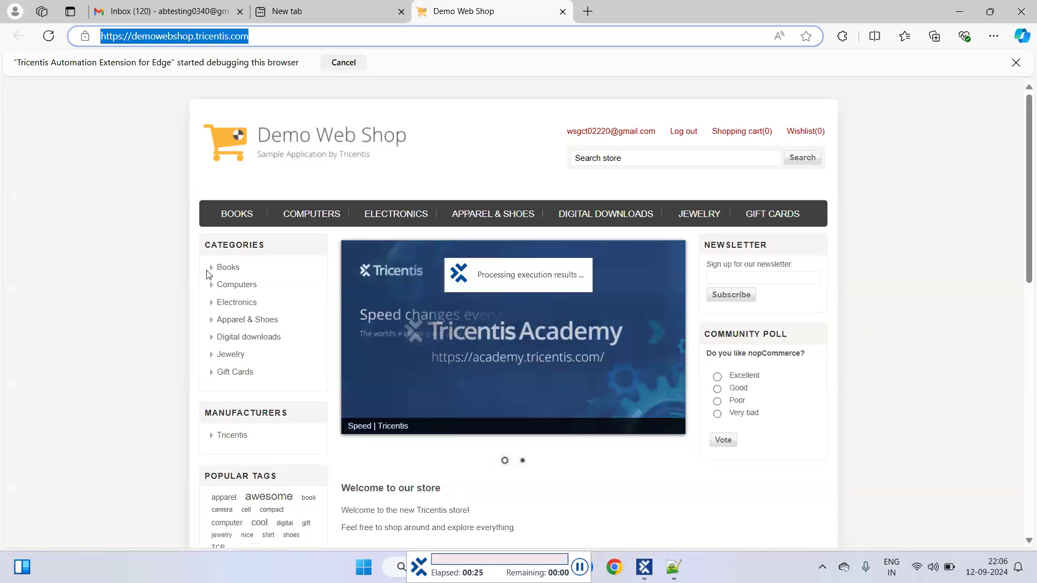
Log out of the Demo Web Shop account and close both the shop tab and the empty tab.
click(682, 132)
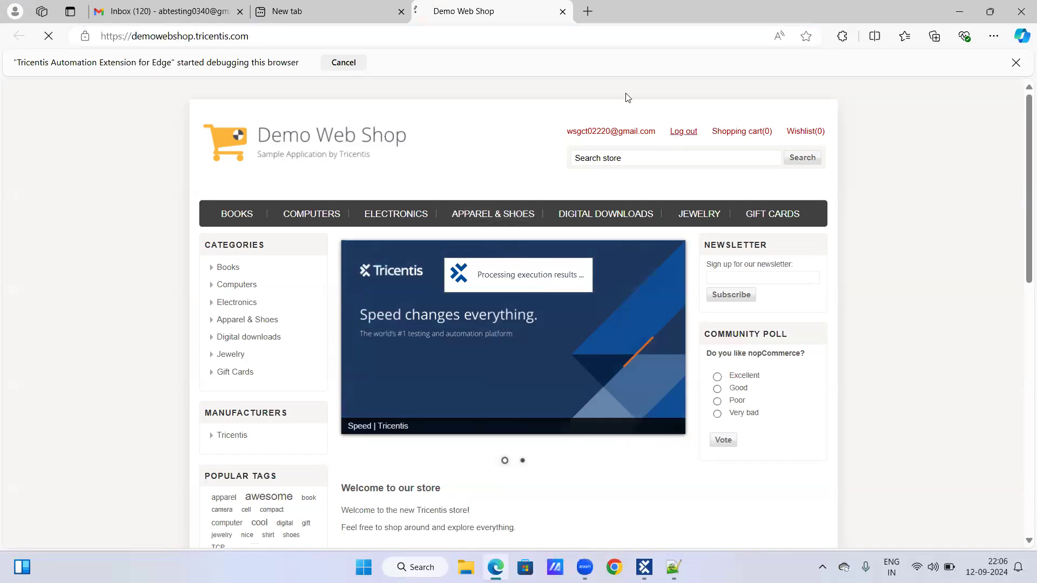
click(561, 12)
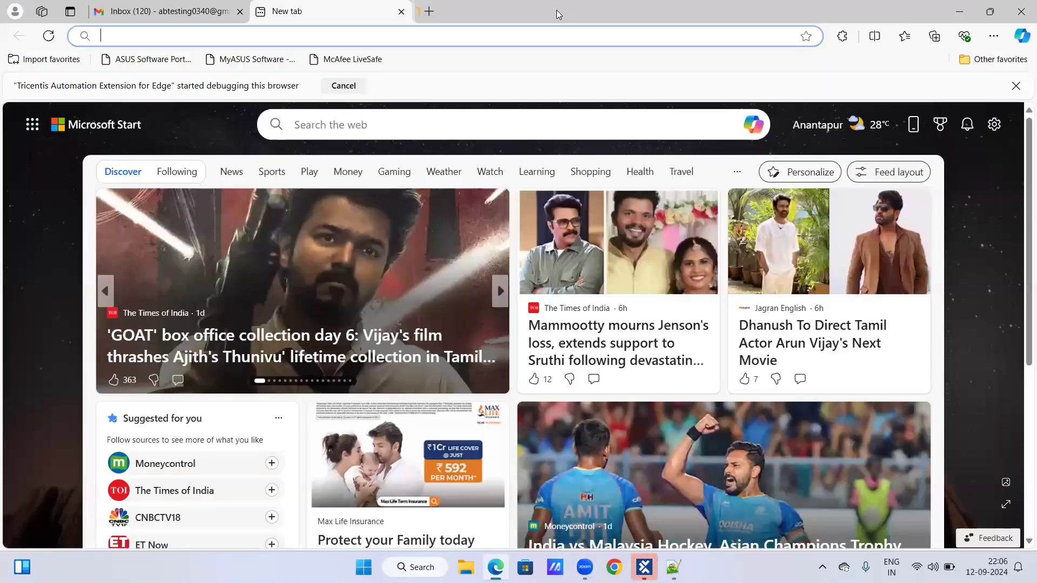
key(ctrl+w)
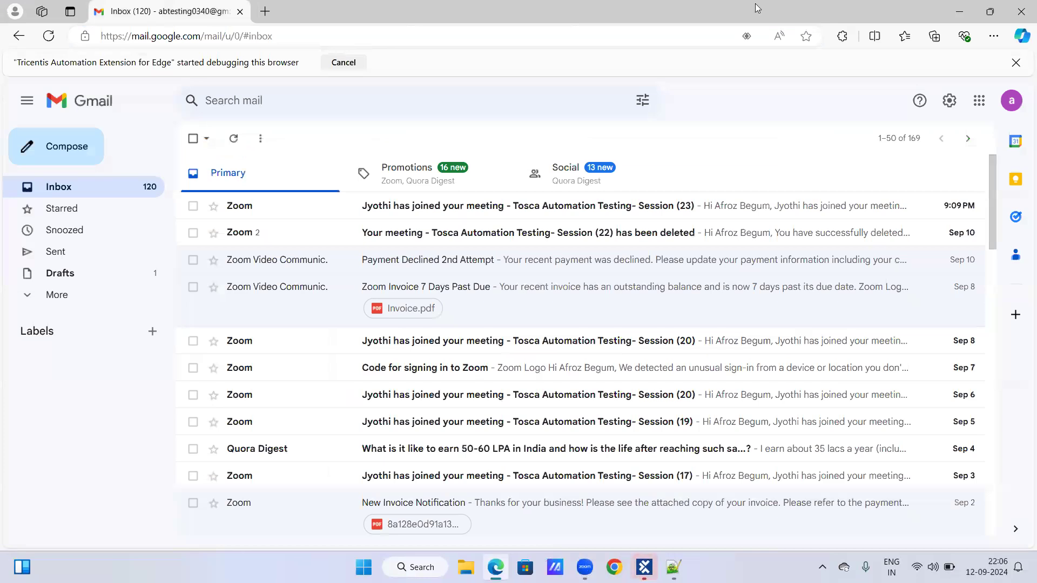
Minimise the browser, switch to Tosca Commander, and check the Demo Web Shop step in the ScratchBook results.
click(967, 15)
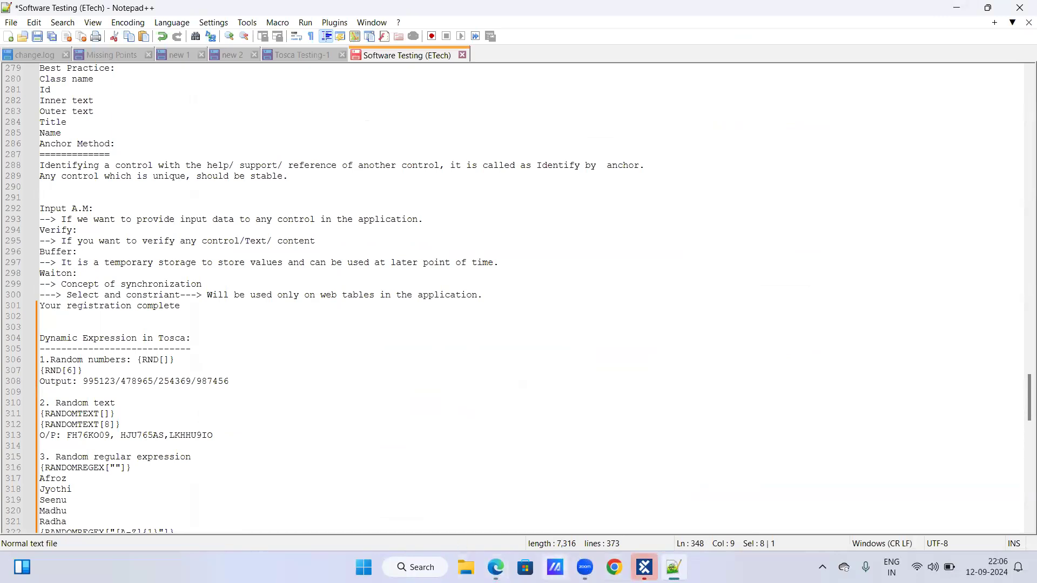
click(644, 567)
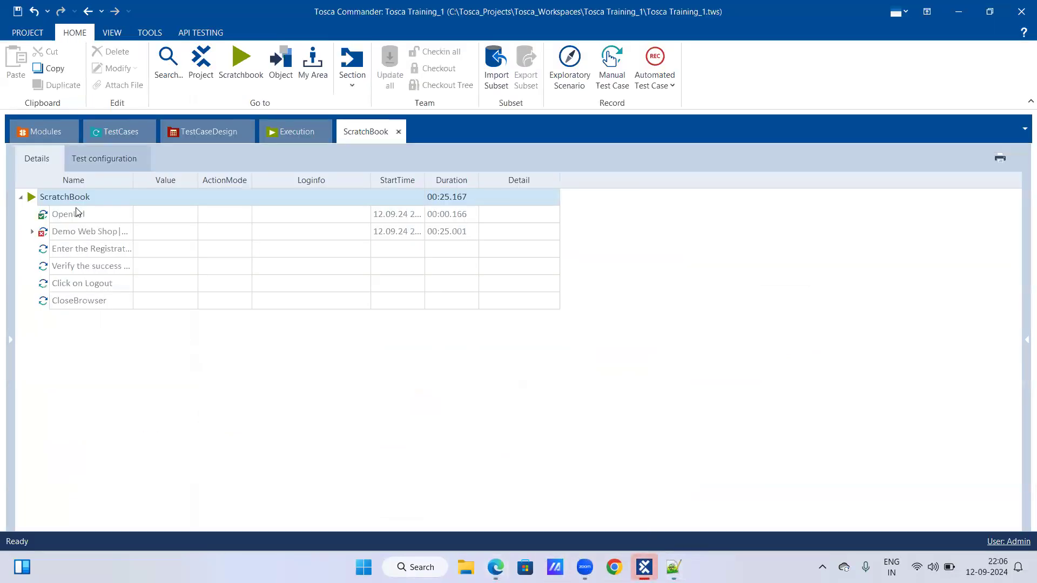
click(31, 232)
click(30, 232)
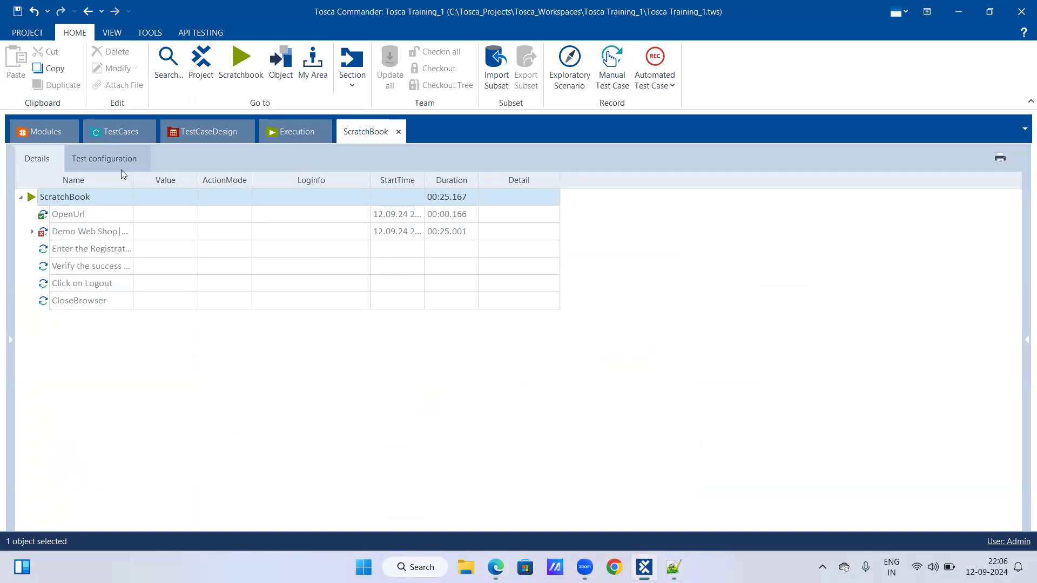
Return to the test cases and run Register a user_Dynamic Expressions in ScratchBook again.
click(106, 135)
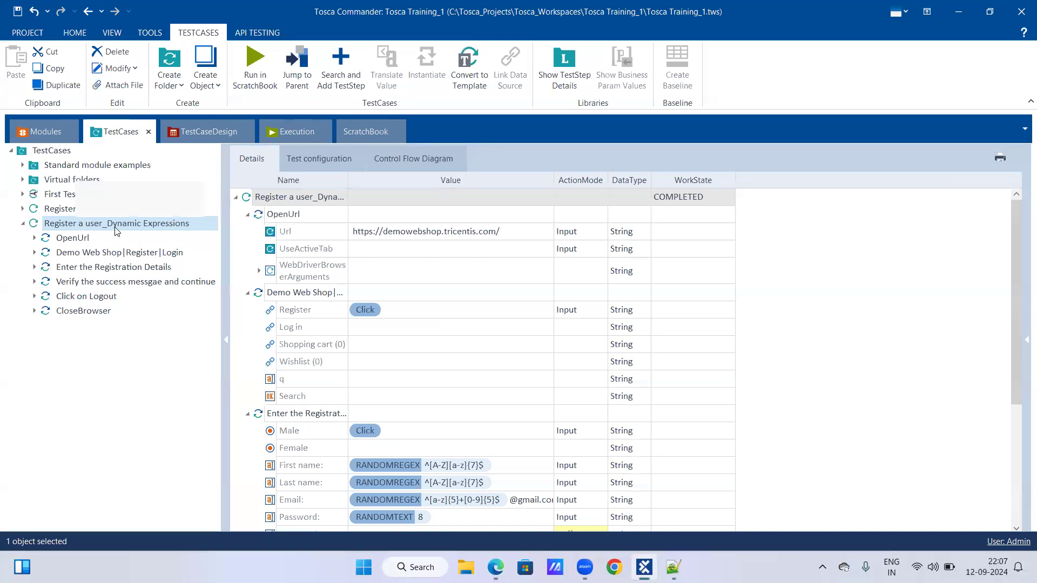
right_click(87, 222)
click(123, 279)
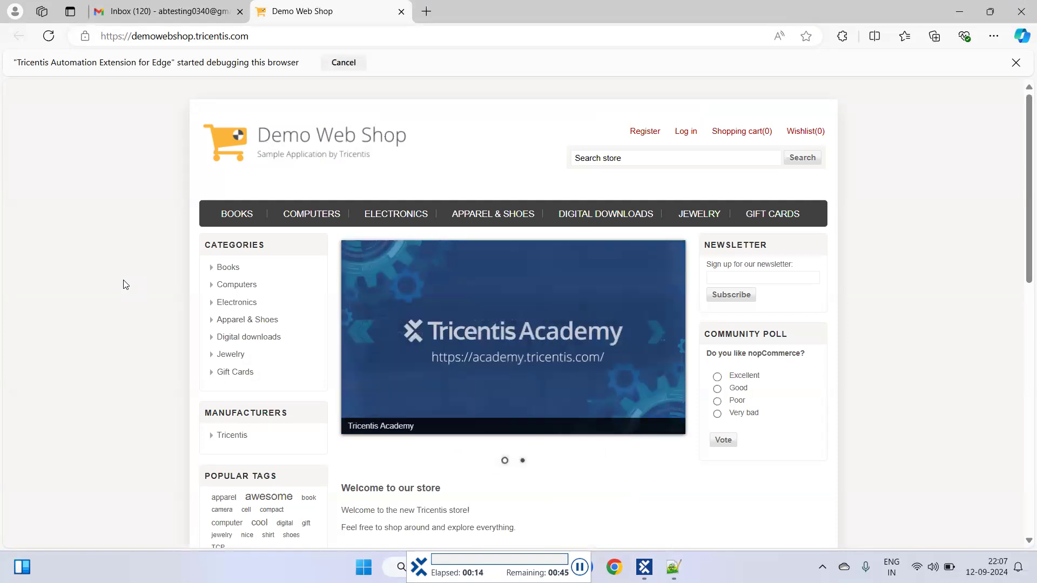
Register a Male customer in the Demo Web Shop, filling in the first name, last name, email, password and confirm password.
click(644, 133)
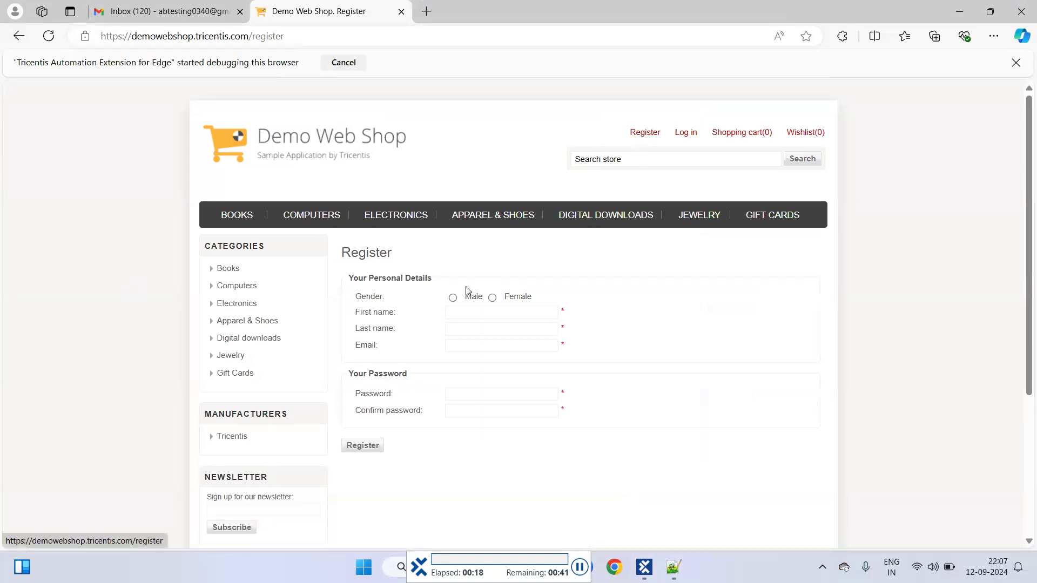
click(453, 298)
key(Tab)
text(Feltojhs)
key(Tab)
text(Rvelcprh)
key(Tab)
key(Tab)
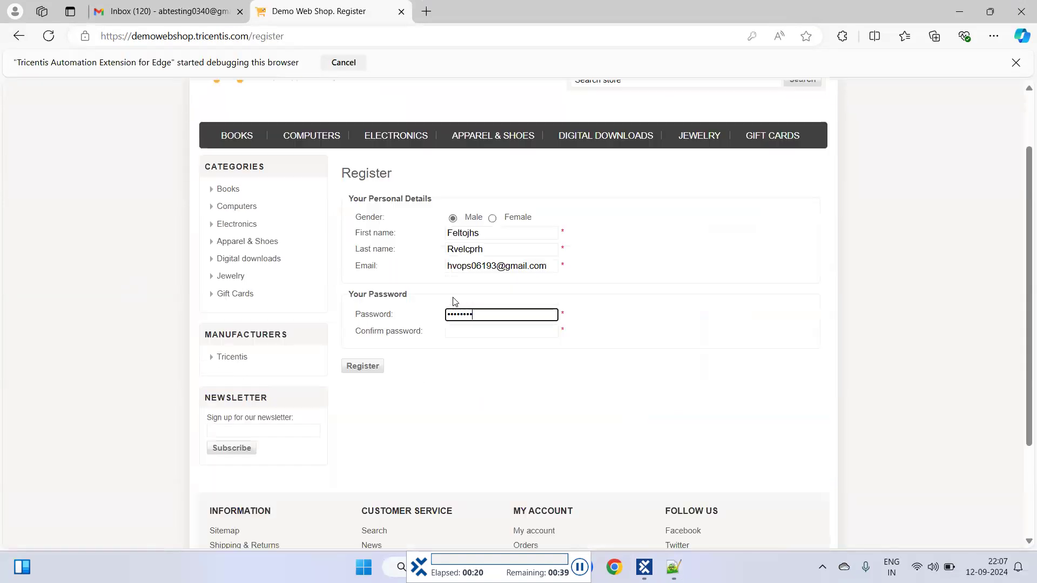
click(363, 317)
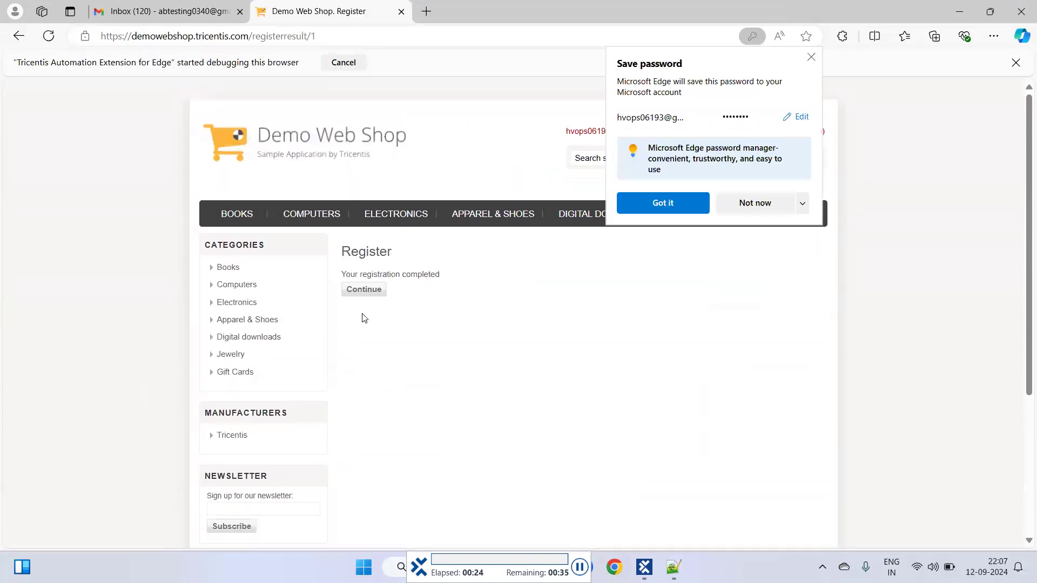
Continue past the registration confirmation, decline saving the account password in Edge, and close the Demo Web Shop tab.
click(364, 292)
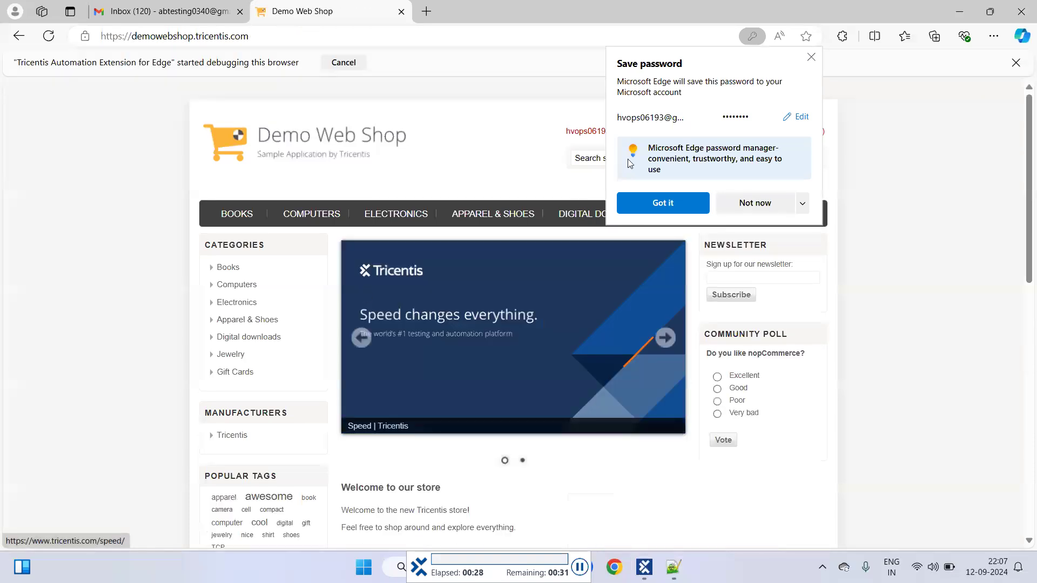
click(680, 133)
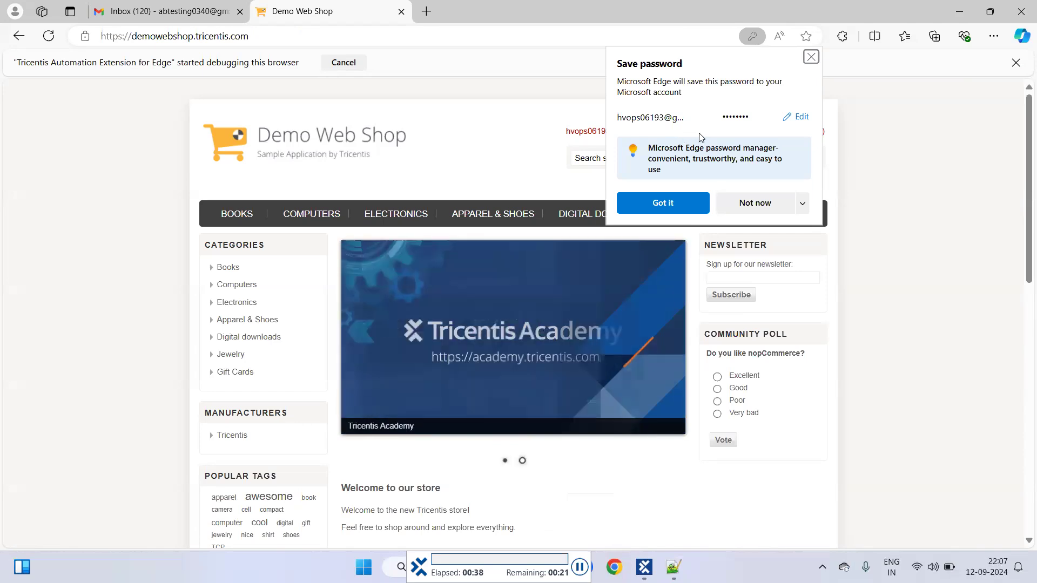
click(753, 204)
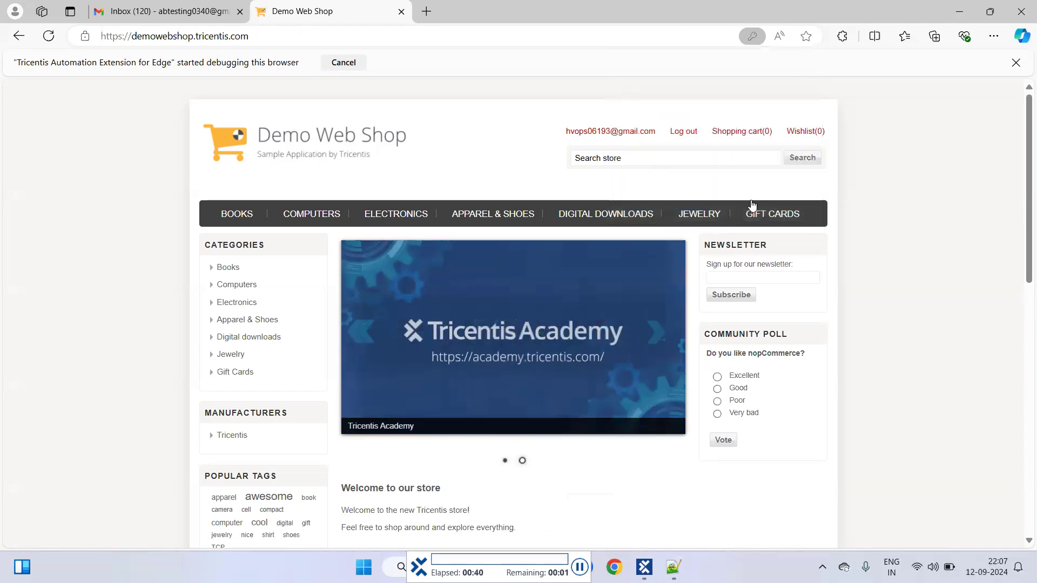
key(ctrl+w)
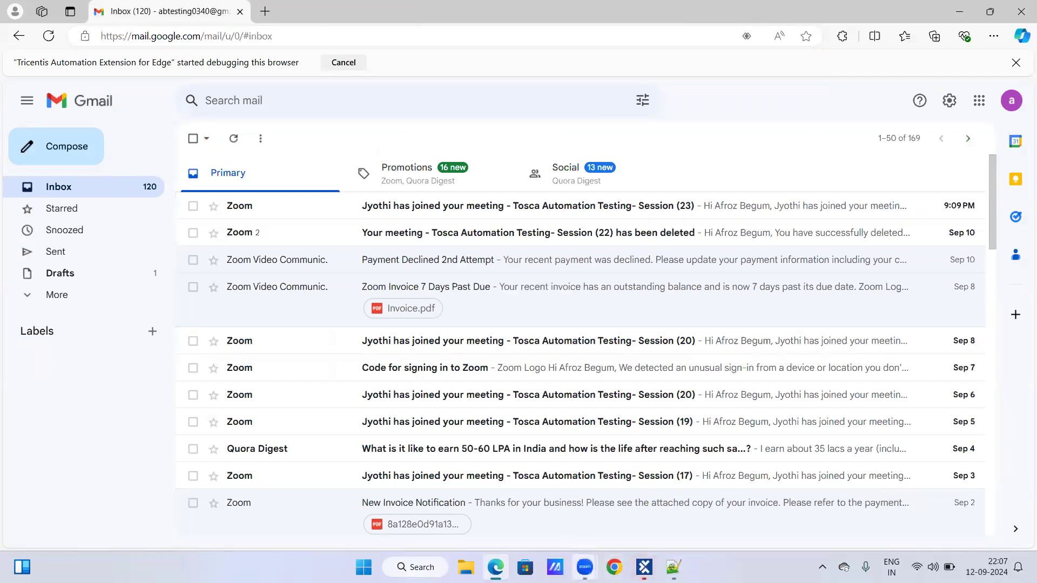
Switch to Tosca Commander, review the ScratchBook results, and inspect the Title value of the test case's CloseBrowser step.
mouse_move(645, 568)
click(584, 523)
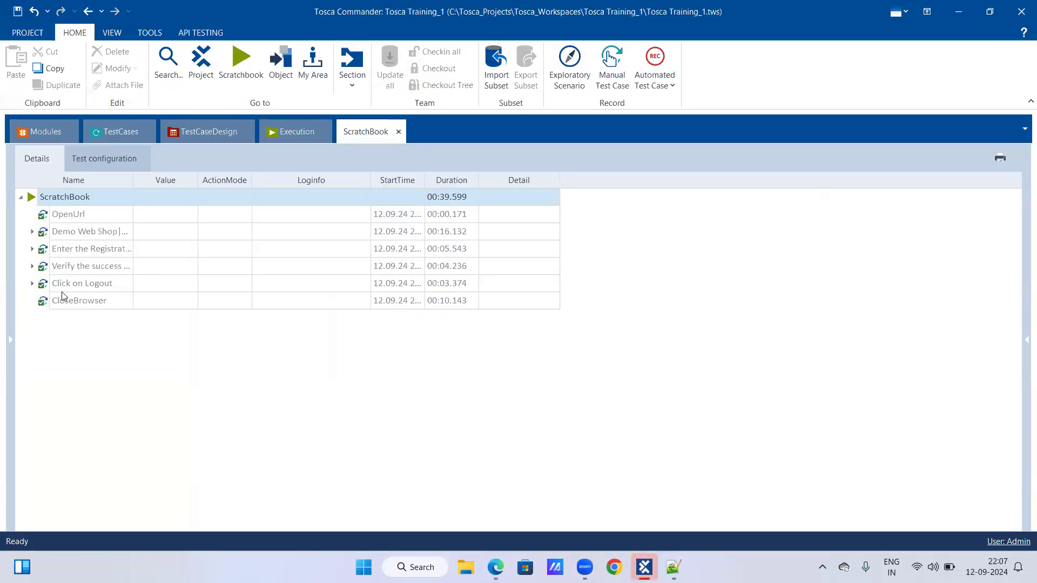
click(114, 135)
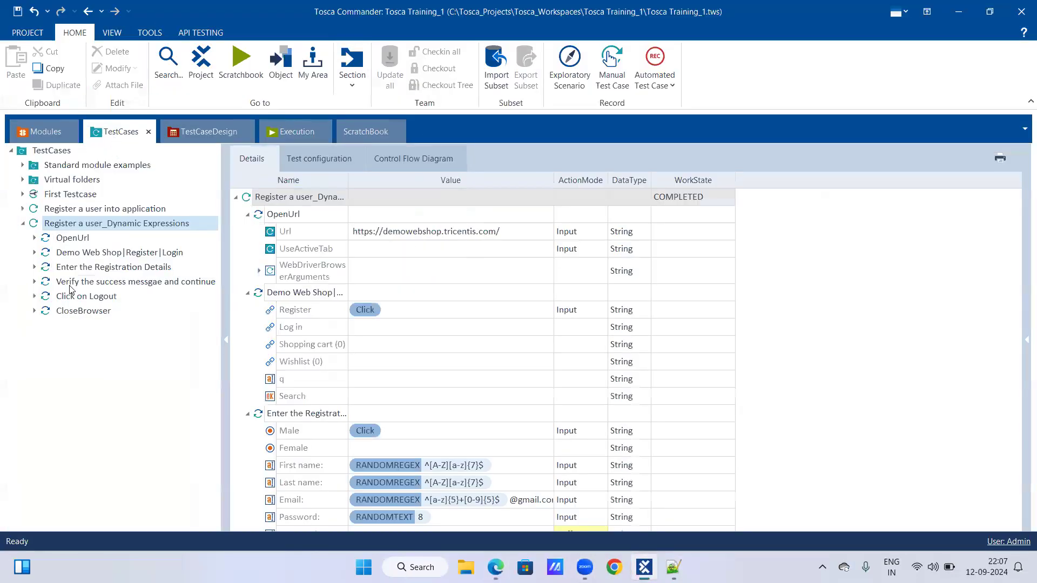
click(34, 310)
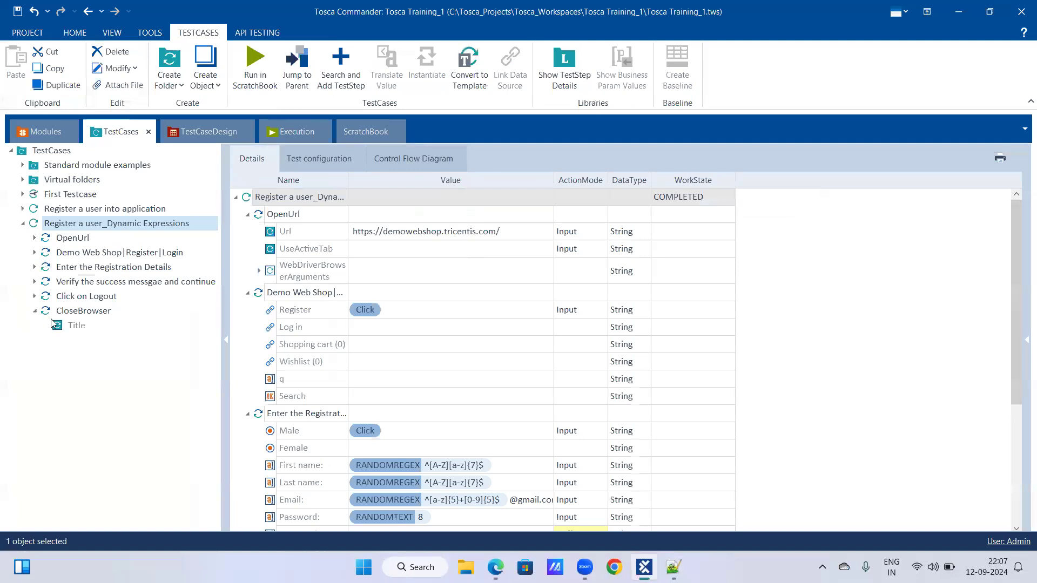
click(84, 312)
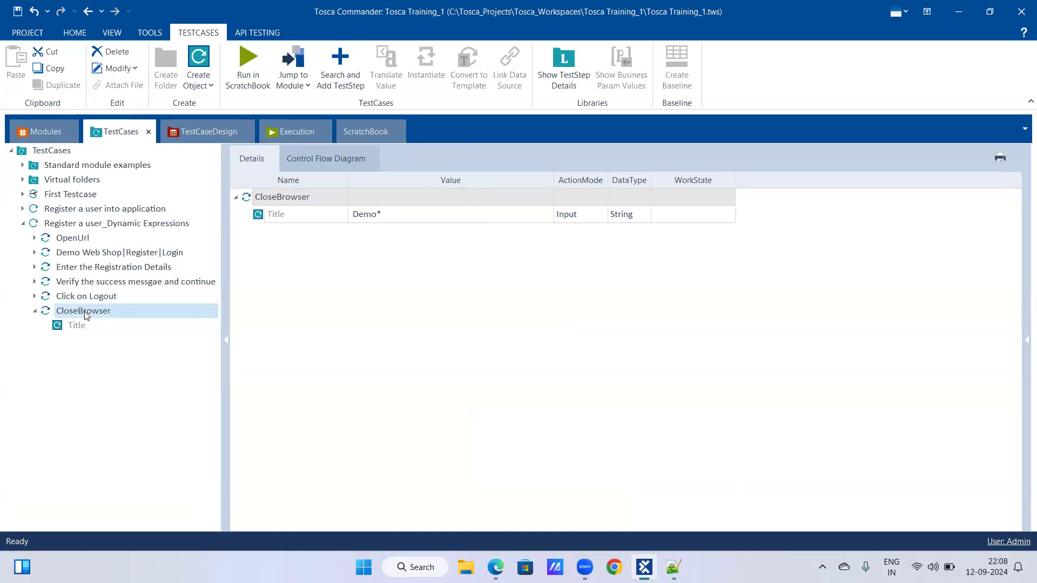
Show the Enter the Registration Details step and widen its Value column to fit the full Email expression.
click(84, 228)
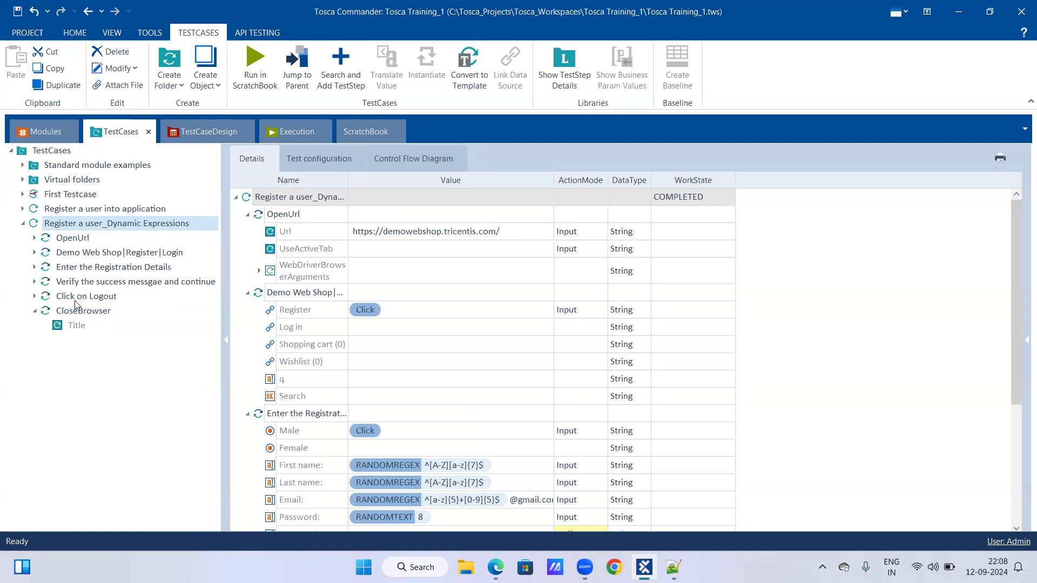
click(105, 269)
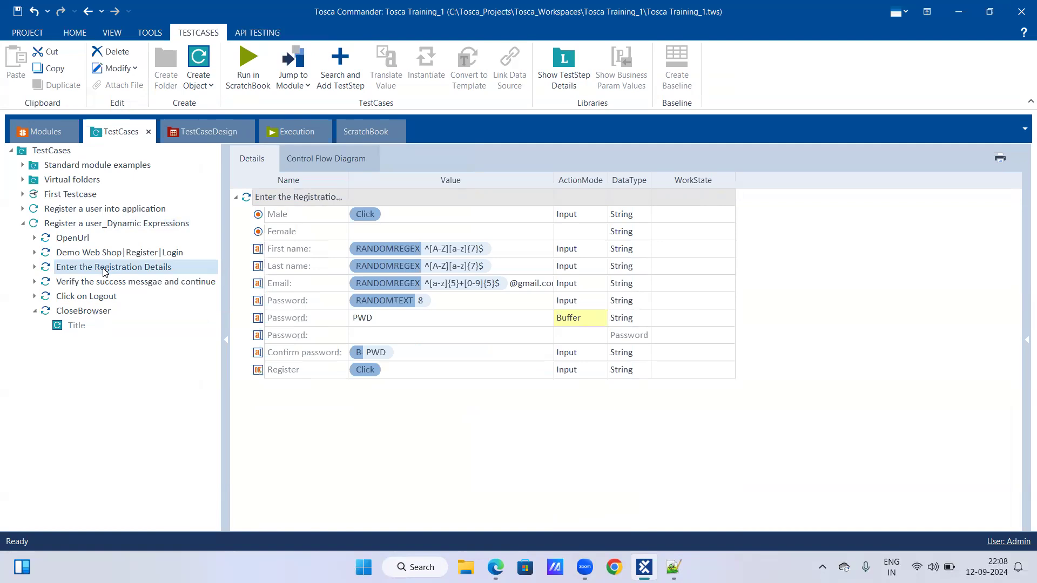
drag(553, 182, 575, 181)
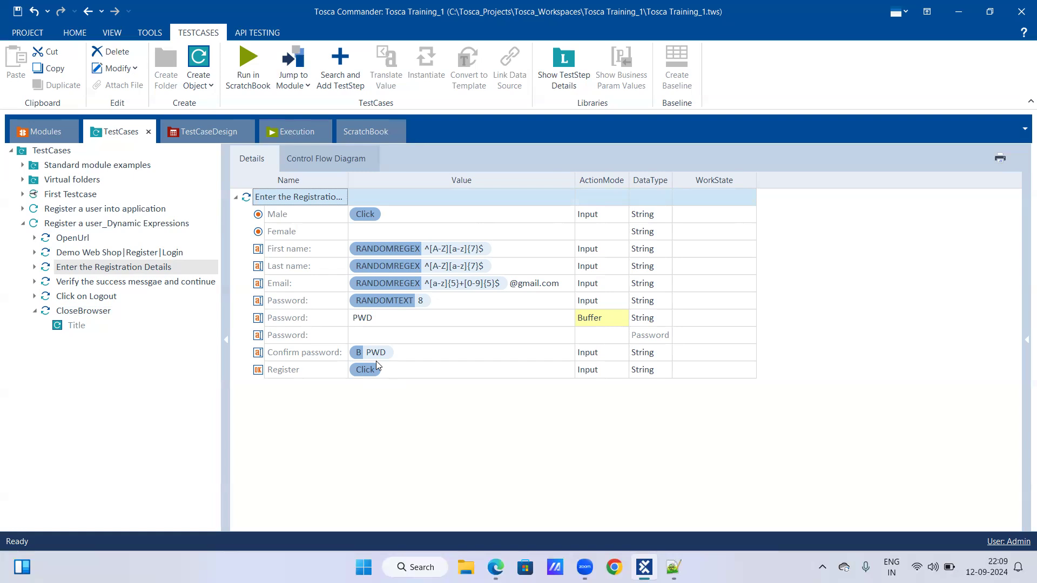
Glance at the Notepad++ notes, return to Tosca Commander, and inspect the unused Password row and the Confirm password value.
click(673, 567)
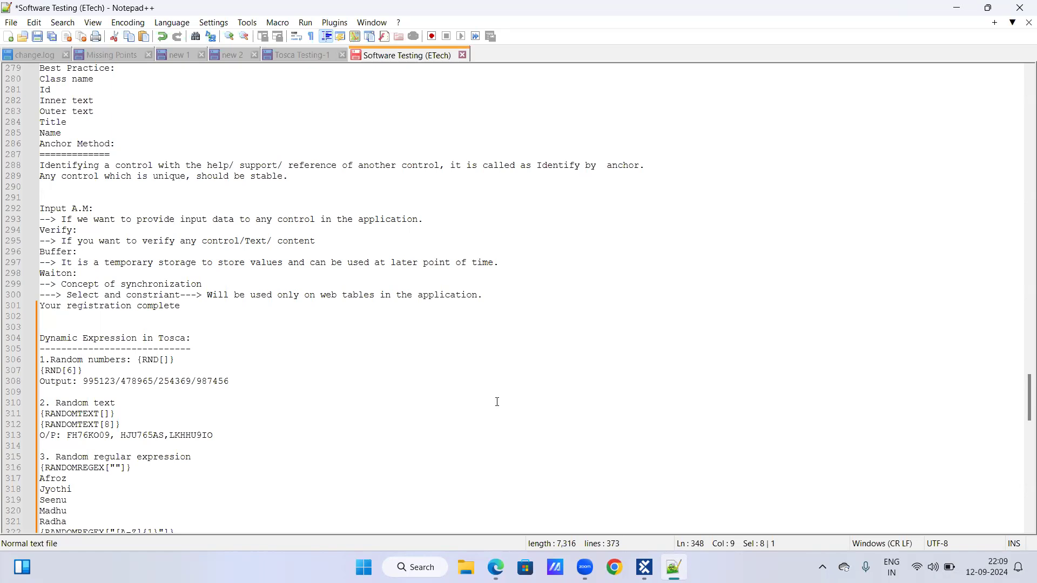
click(645, 567)
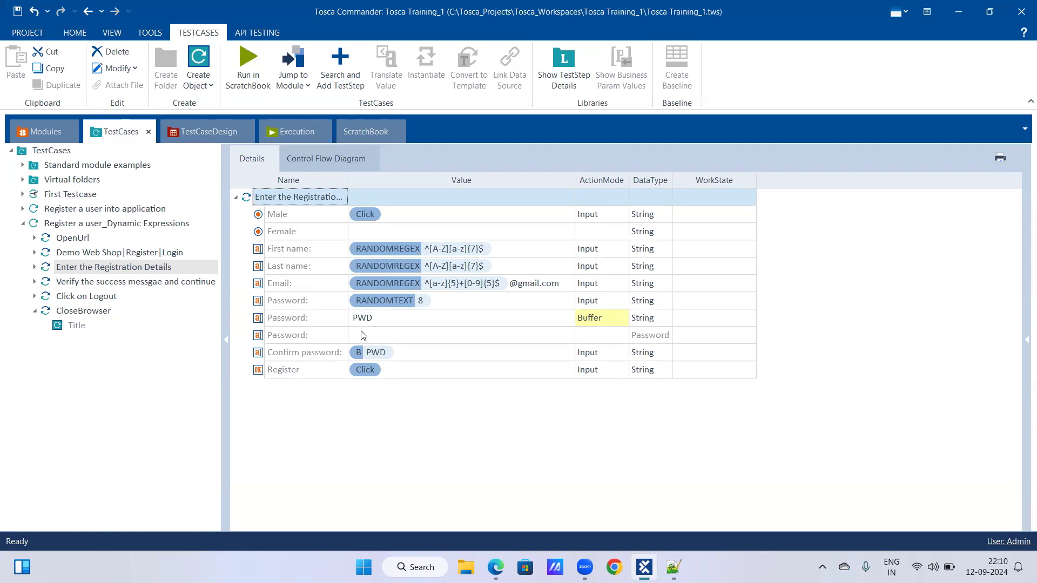
right_click(365, 339)
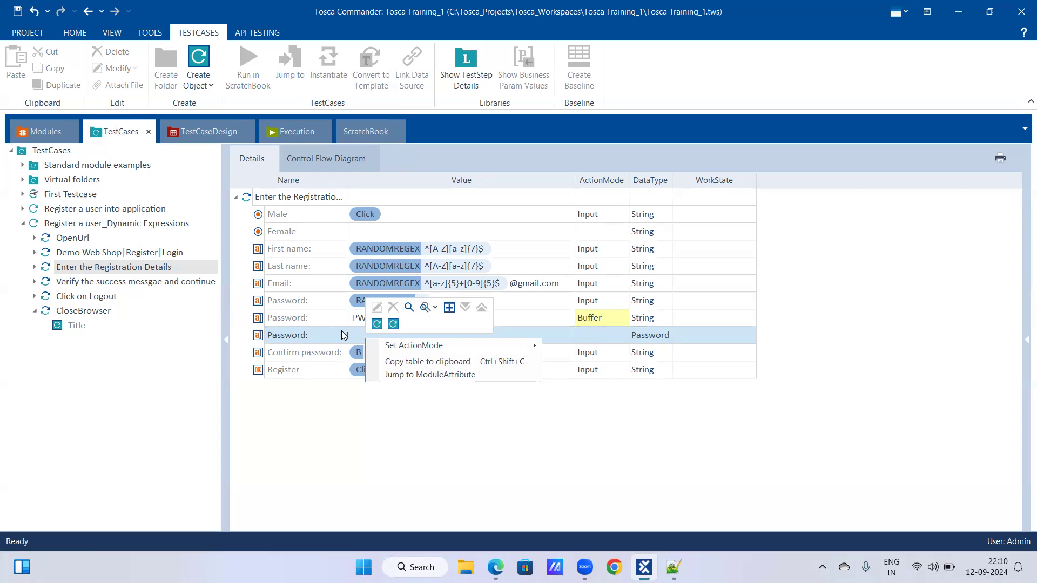
click(352, 338)
click(354, 336)
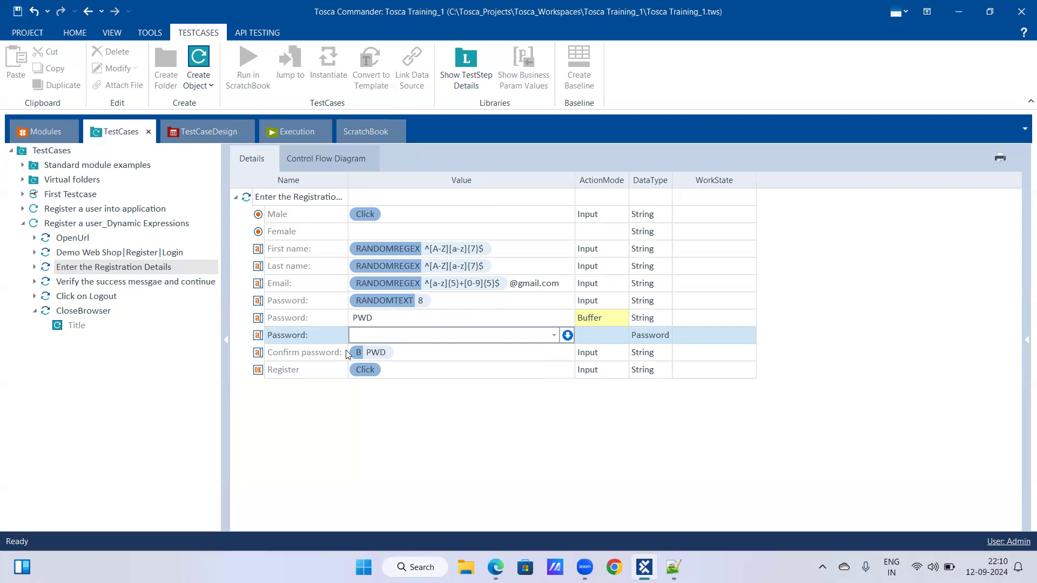
click(411, 355)
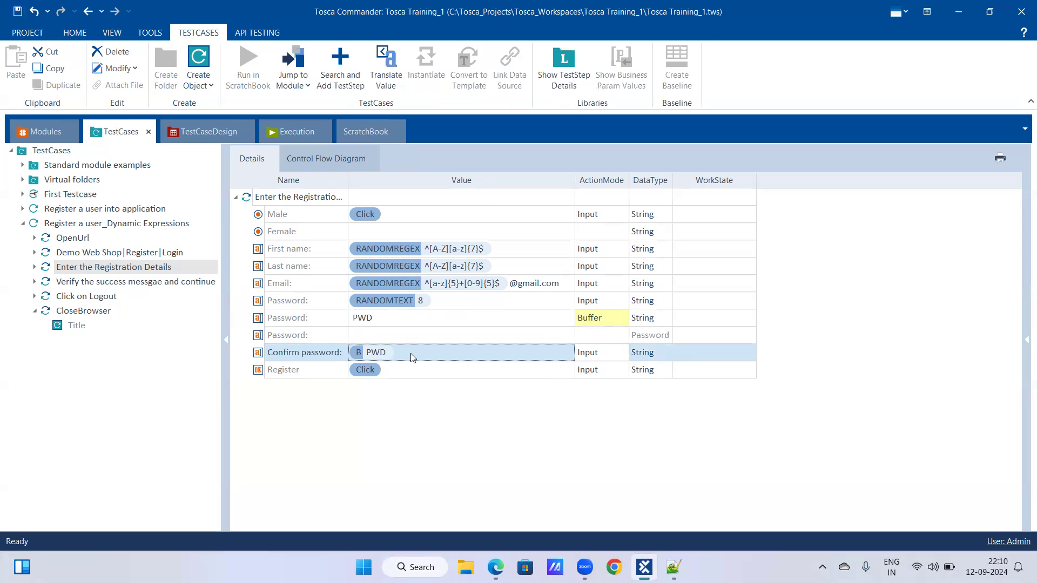
click(401, 329)
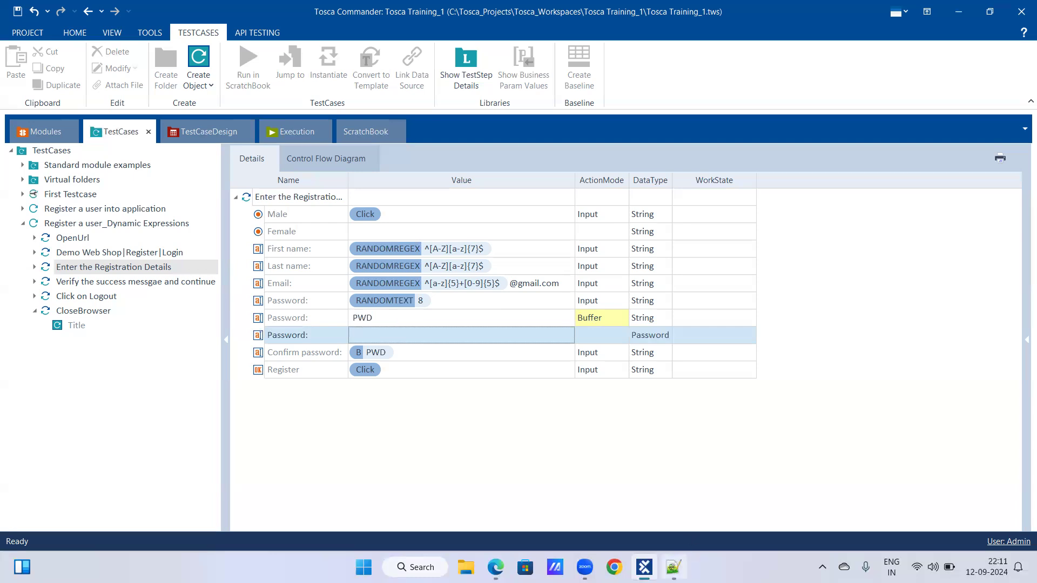
Switch to the Notepad++ notes and review the random regular expression syntax, including {RANDOMREGEX["^[A-Z][a-z]{7}$"]}.
click(673, 567)
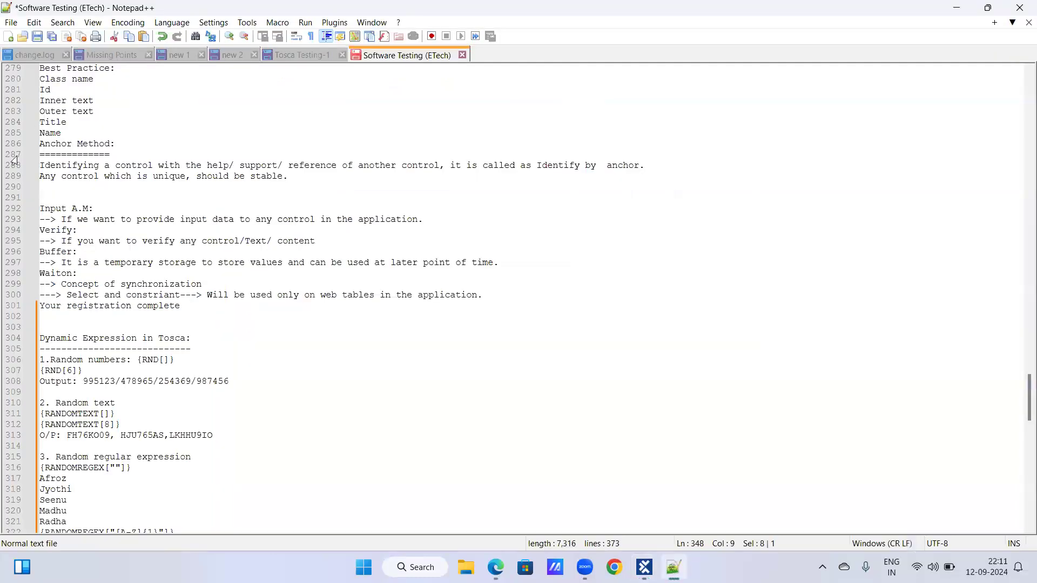
scroll(125, 187, down, 2)
scroll(121, 256, down, 1)
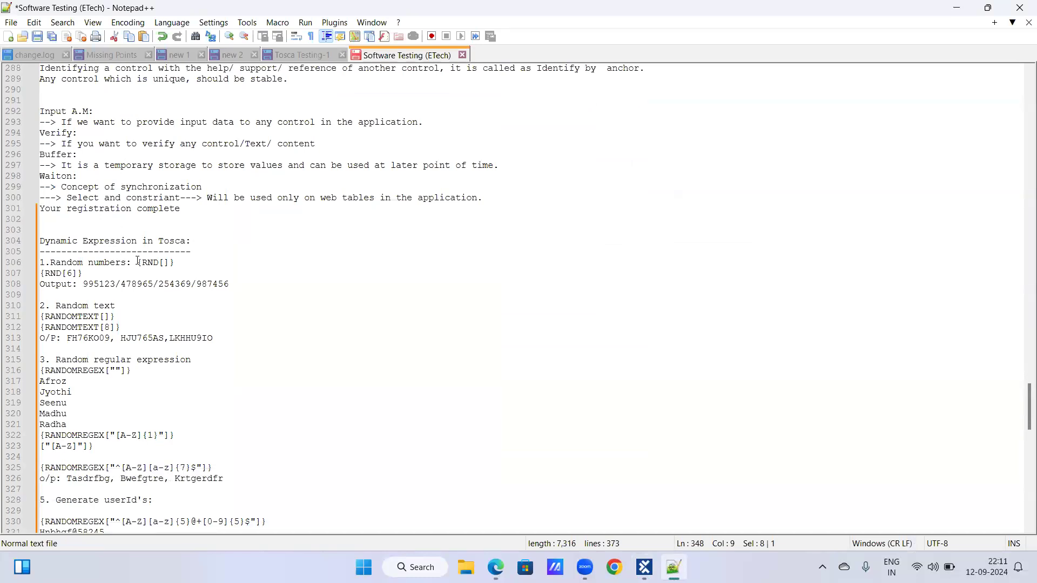
scroll(139, 261, down, 2)
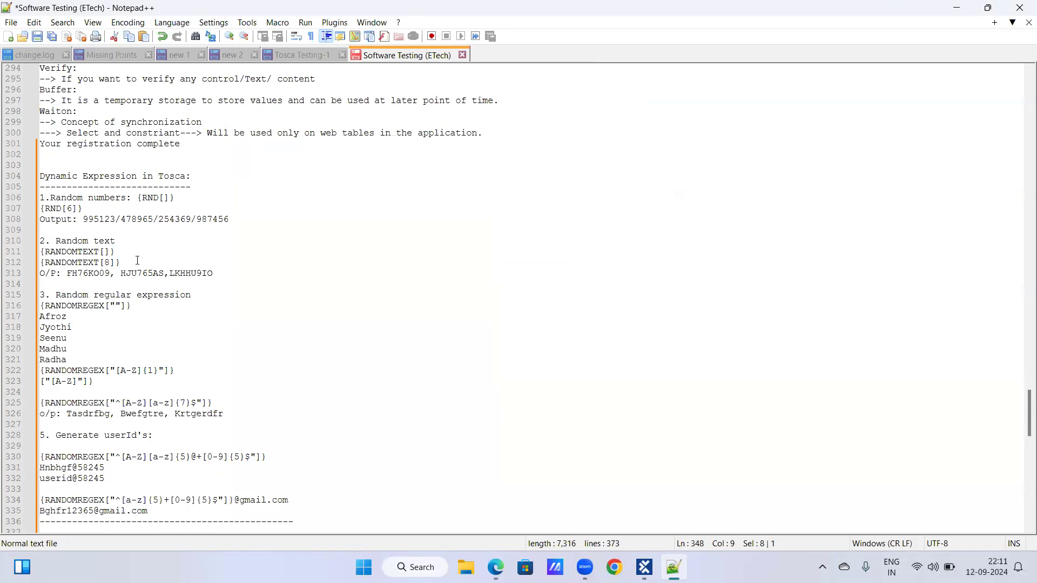
scroll(138, 261, down, 2)
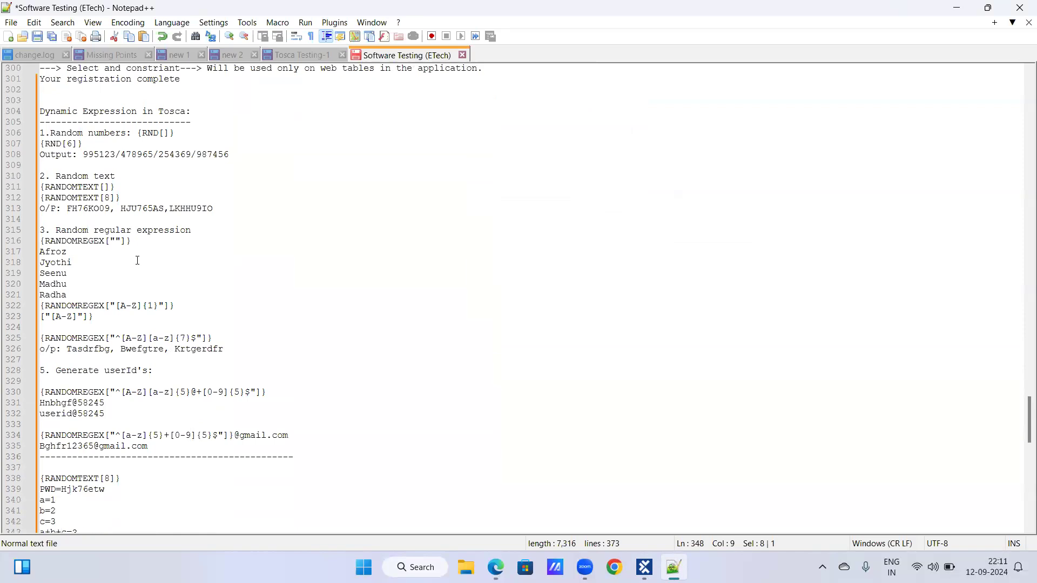
drag(43, 239, 134, 242)
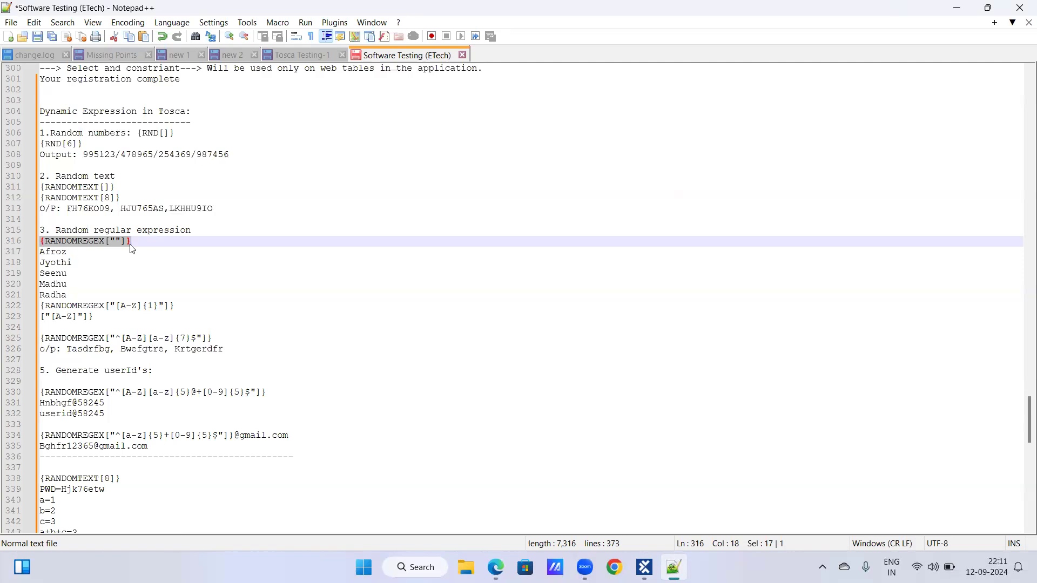
scroll(45, 308, down, 2)
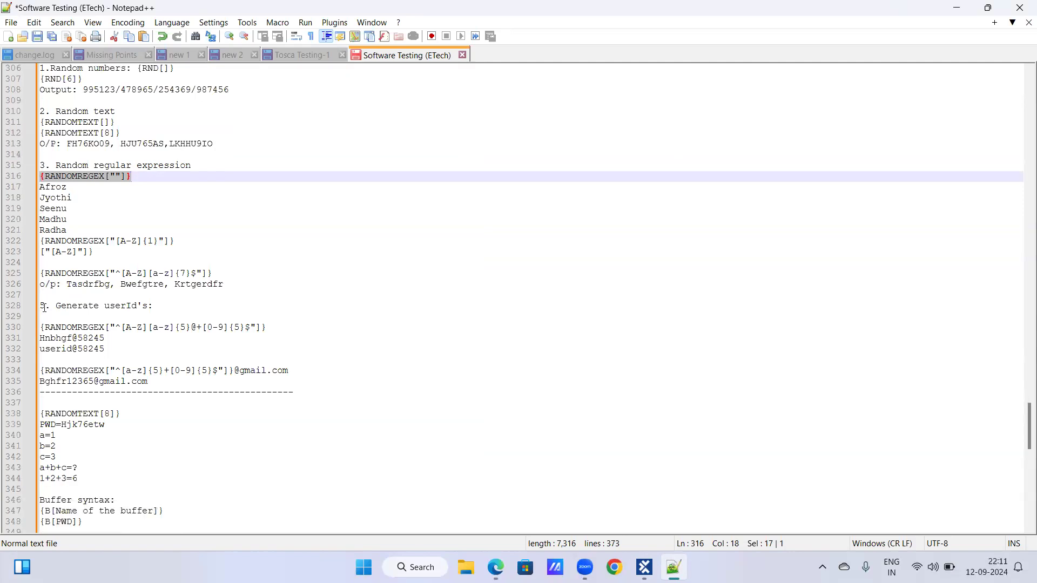
drag(41, 274, 213, 274)
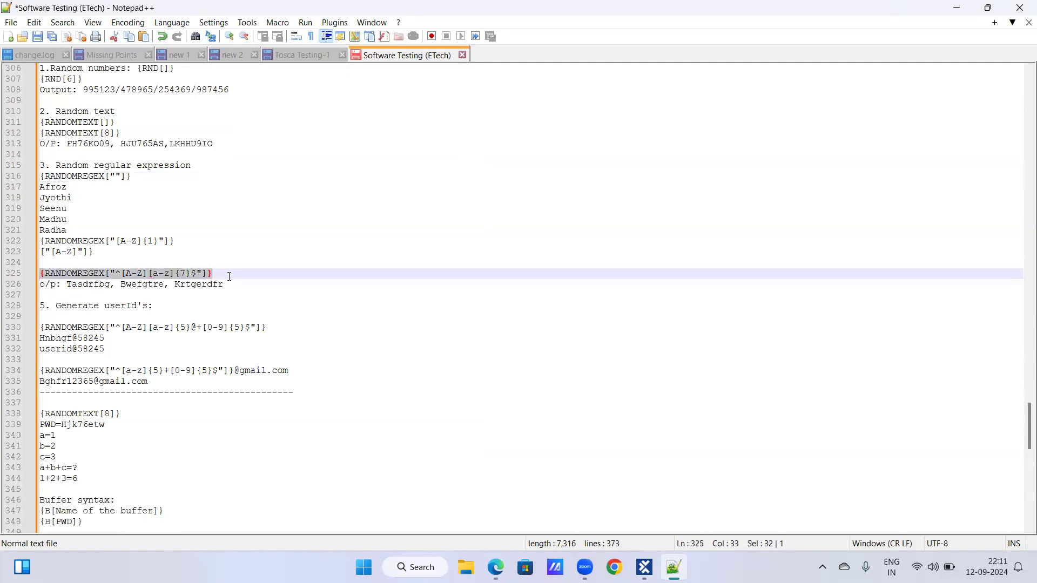
scroll(216, 281, up, 1)
click(222, 273)
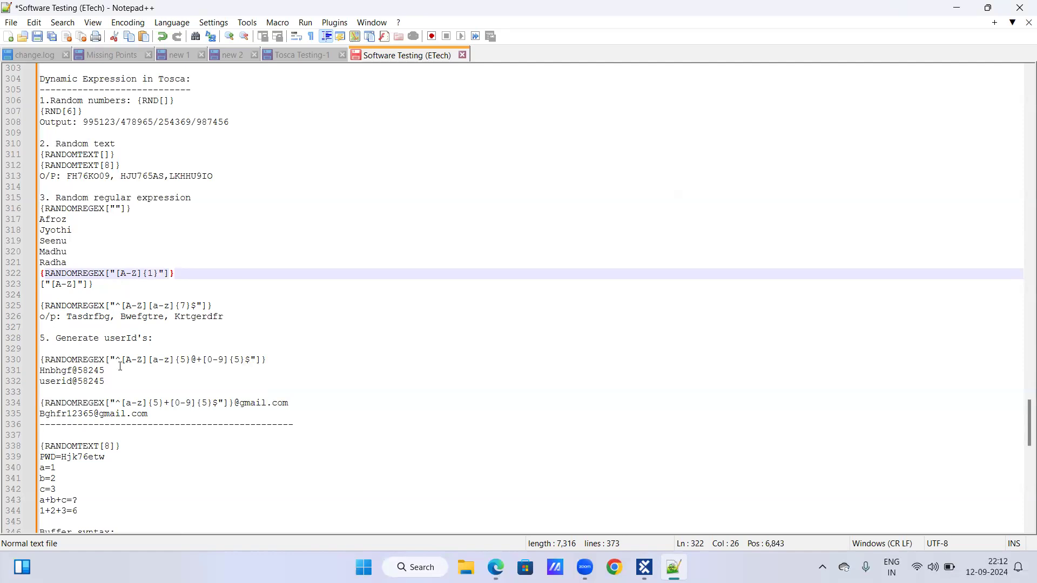
drag(105, 359, 265, 360)
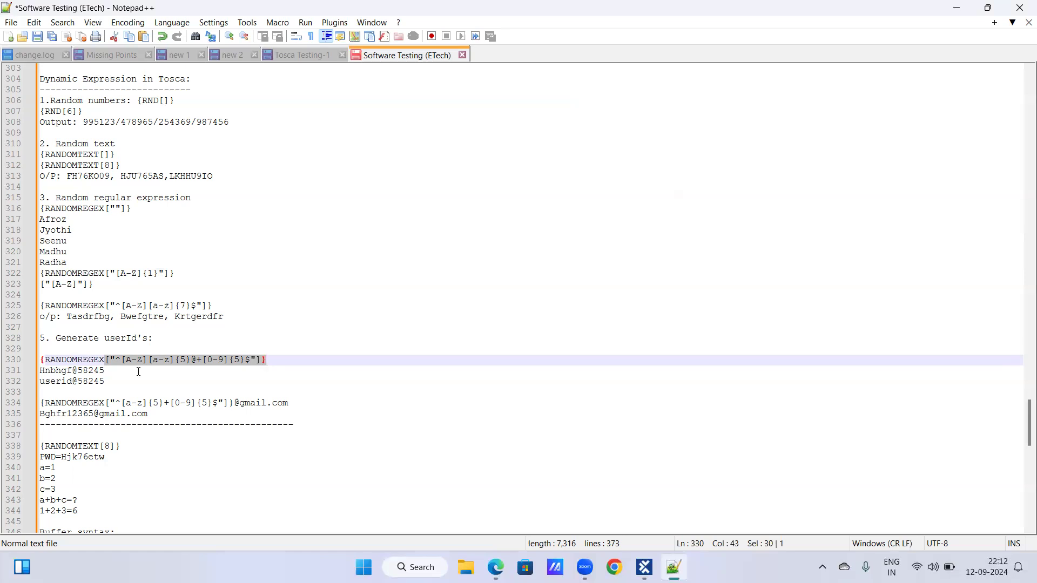
click(146, 405)
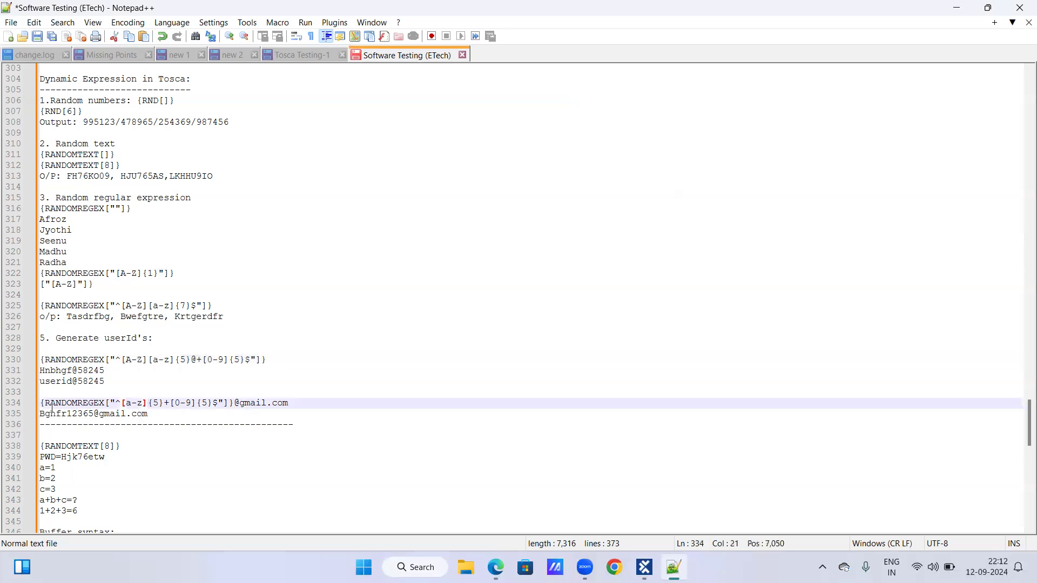
drag(42, 404, 296, 403)
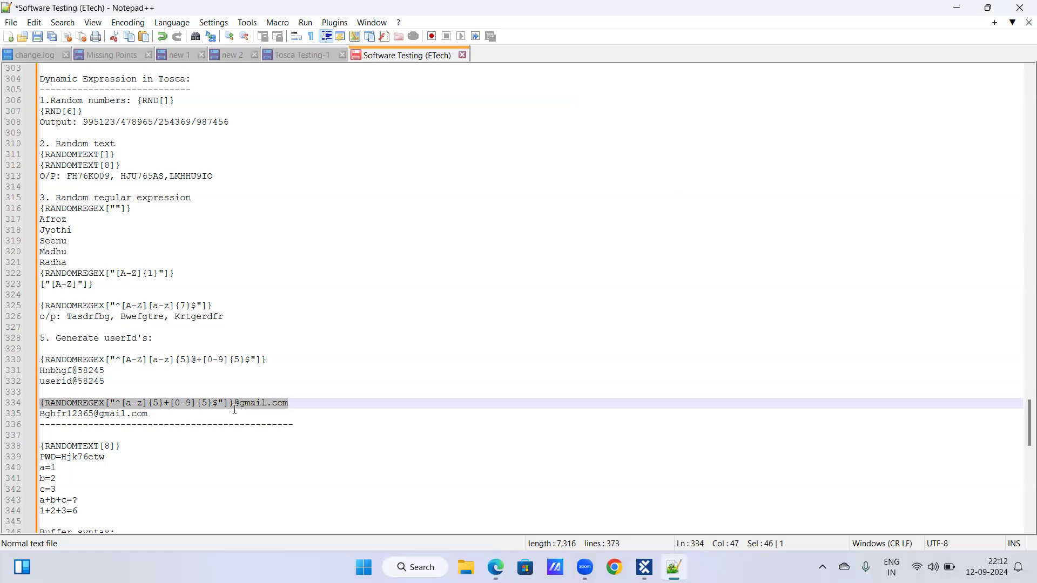
click(174, 425)
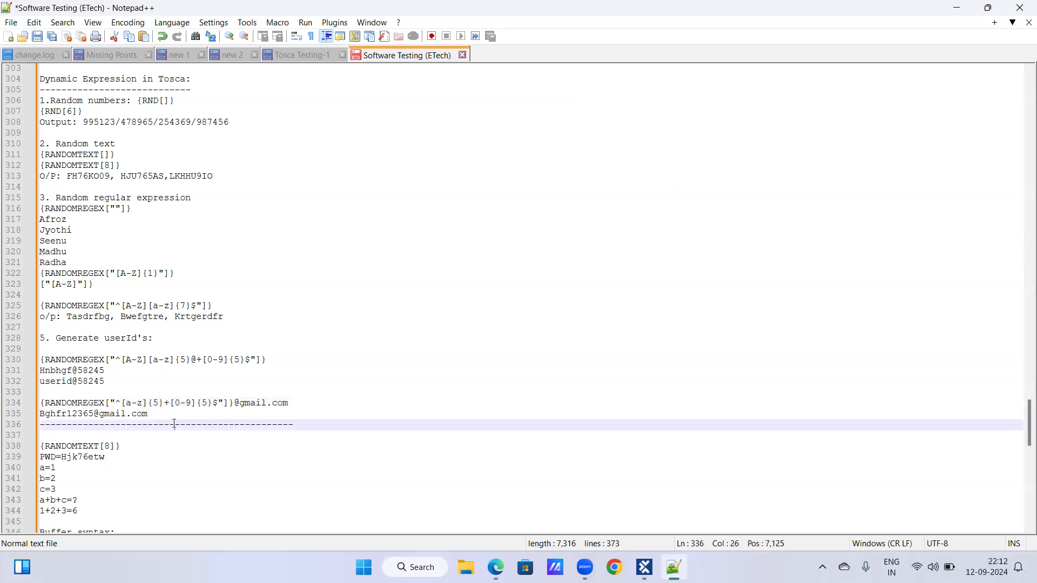
click(175, 414)
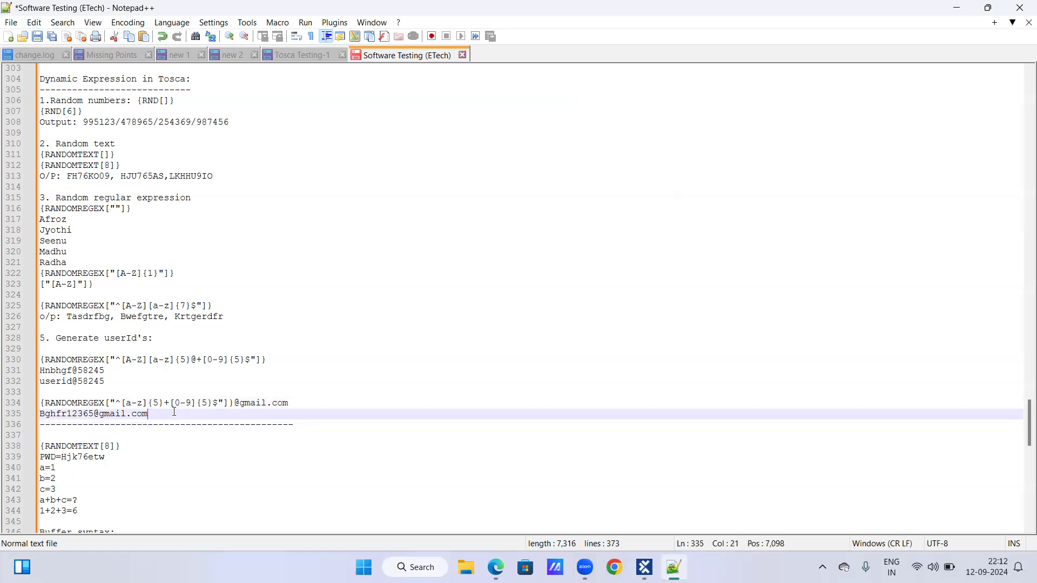
scroll(175, 412, down, 2)
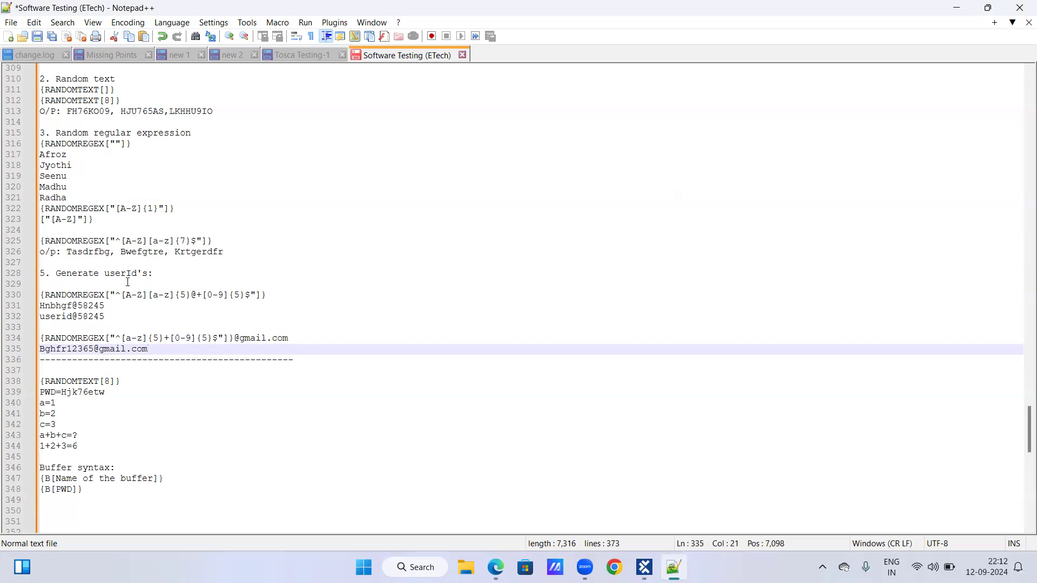
click(172, 338)
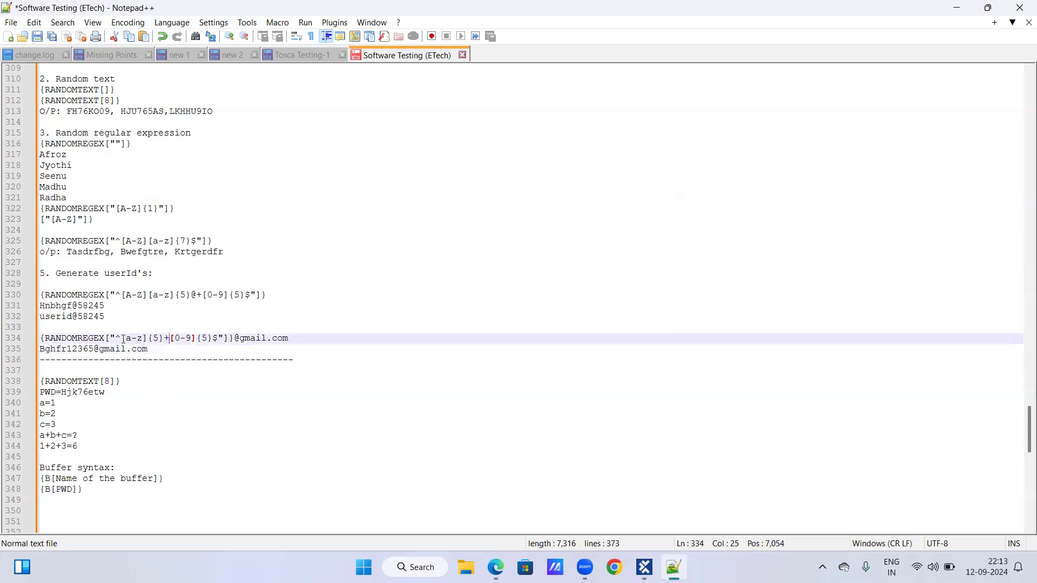
drag(122, 339, 169, 338)
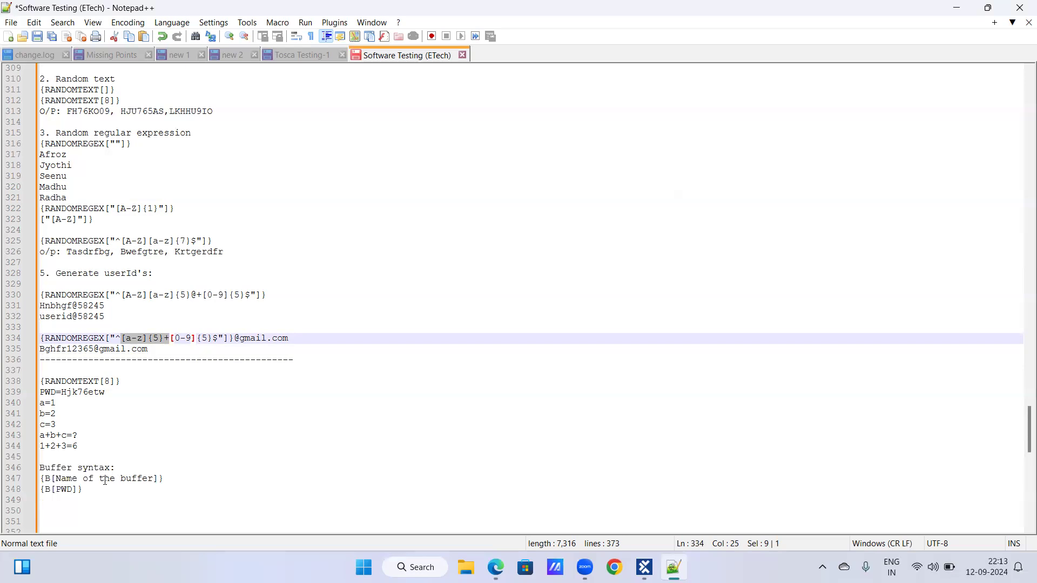
click(89, 487)
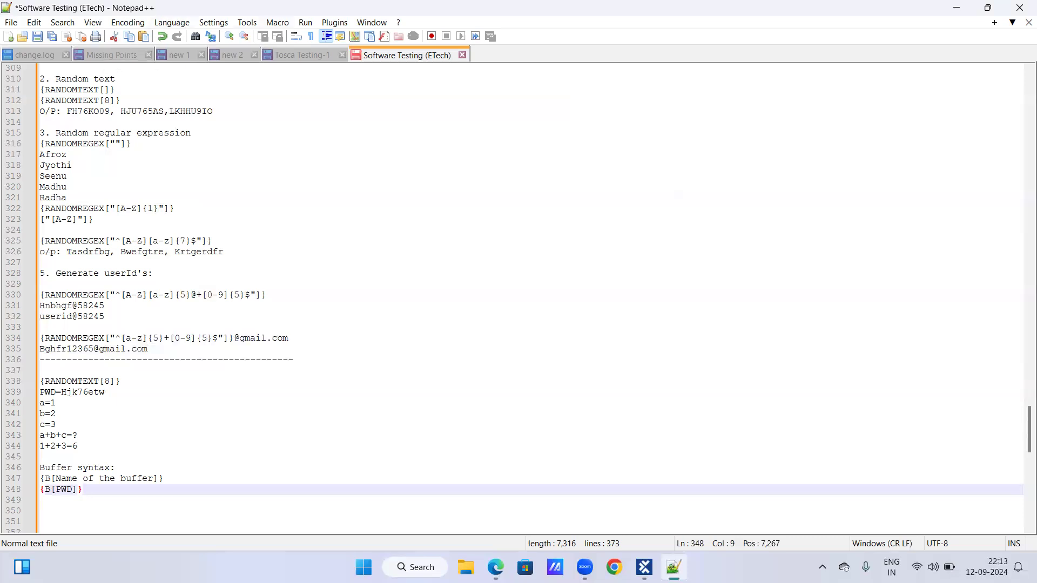
Switch back to Tosca Commander and save the Tosca Training_1 workspace.
click(644, 568)
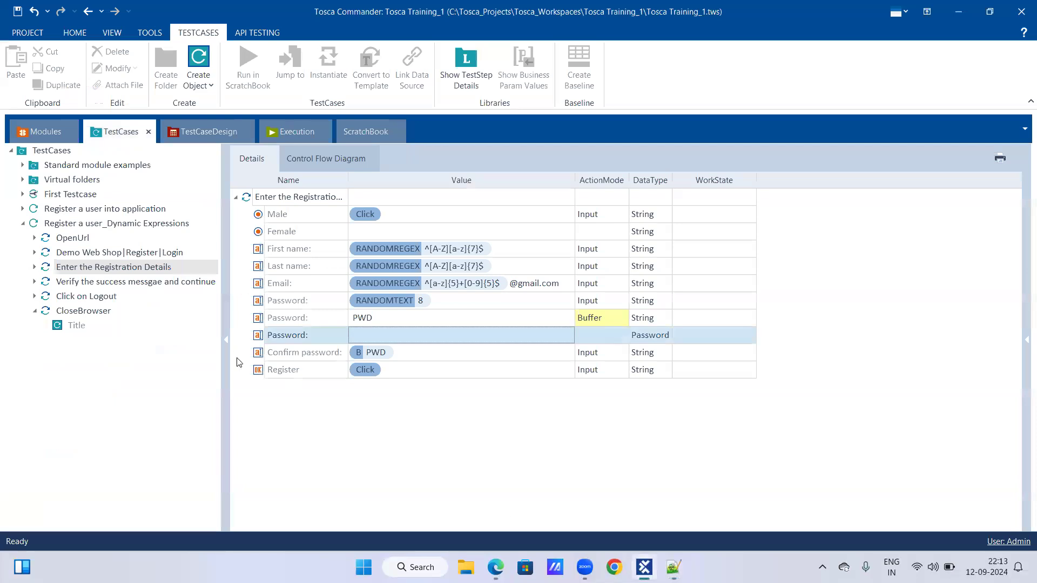
click(198, 383)
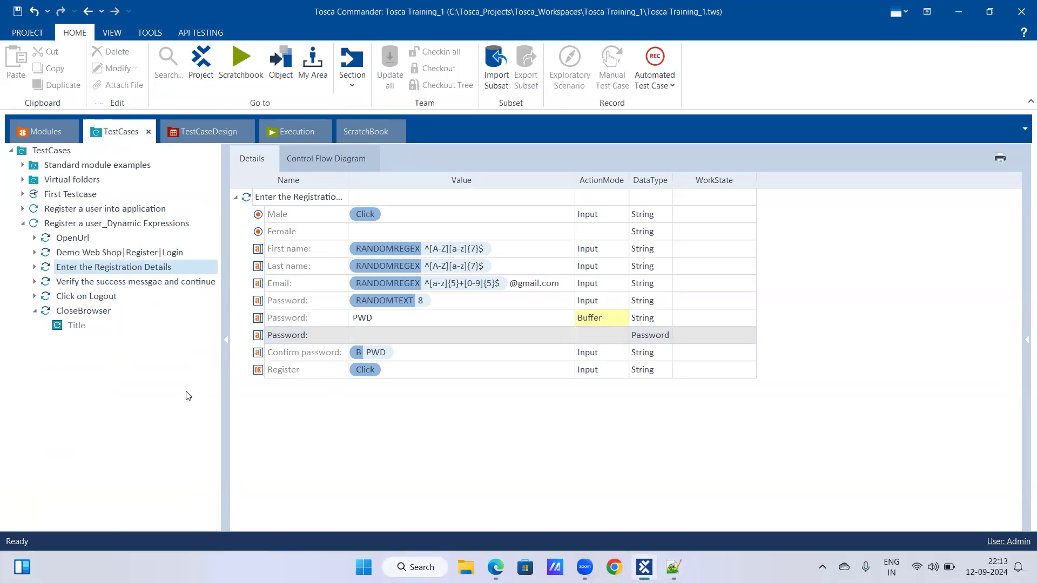
click(17, 10)
click(356, 141)
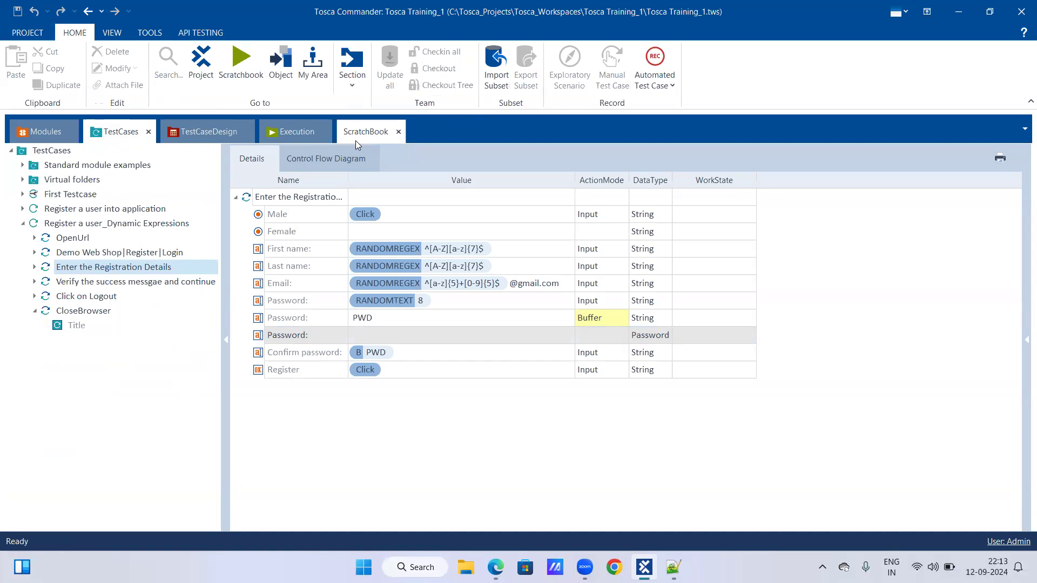